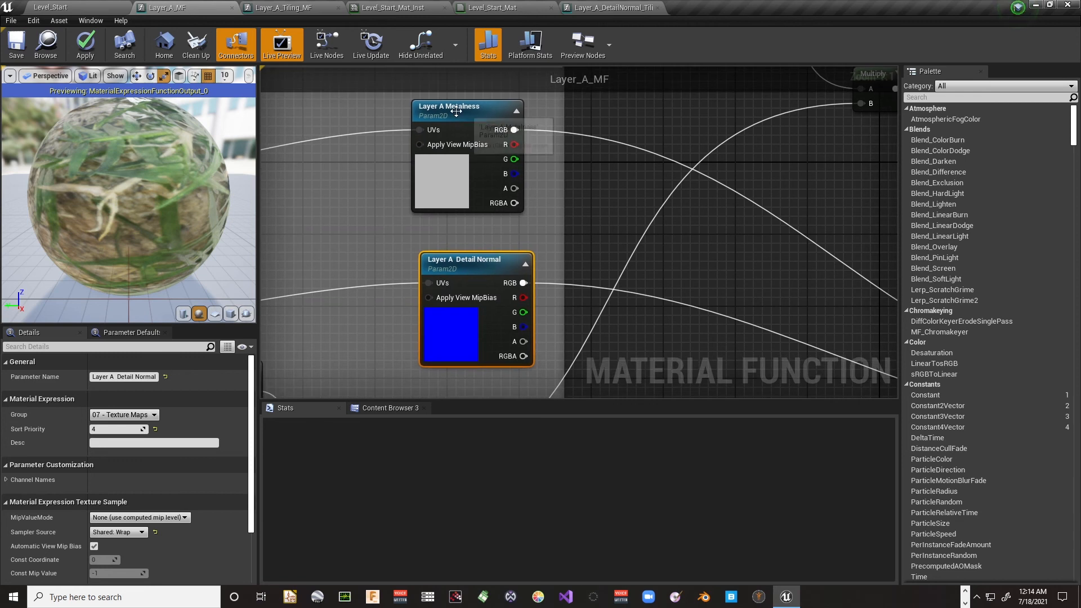
Delete the Layer A Metalness and Layer A Detail Normal texture parameter nodes
click(463, 121)
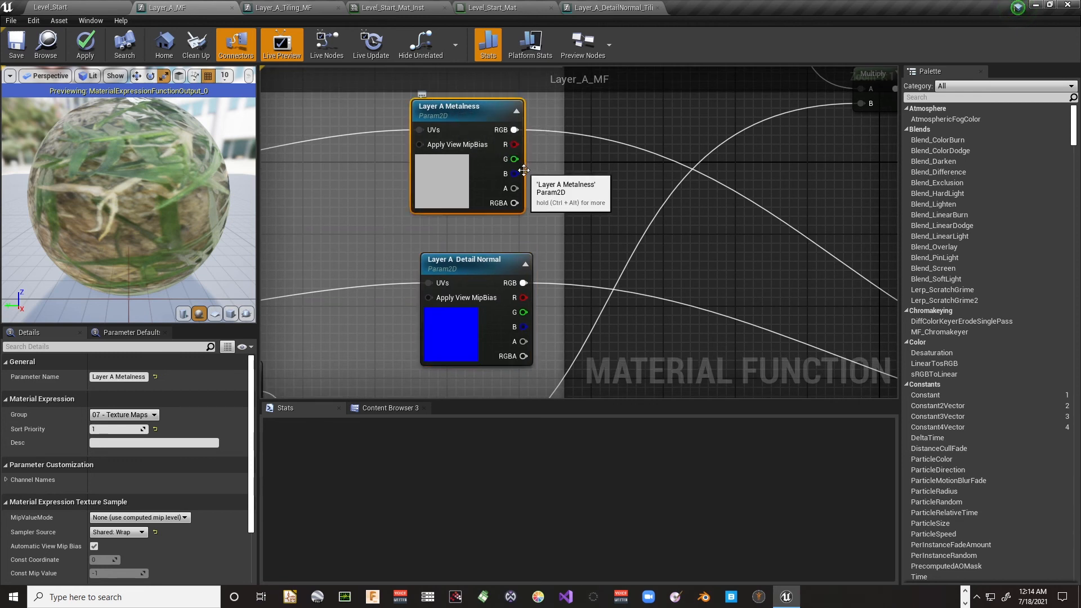
key(Delete)
click(468, 269)
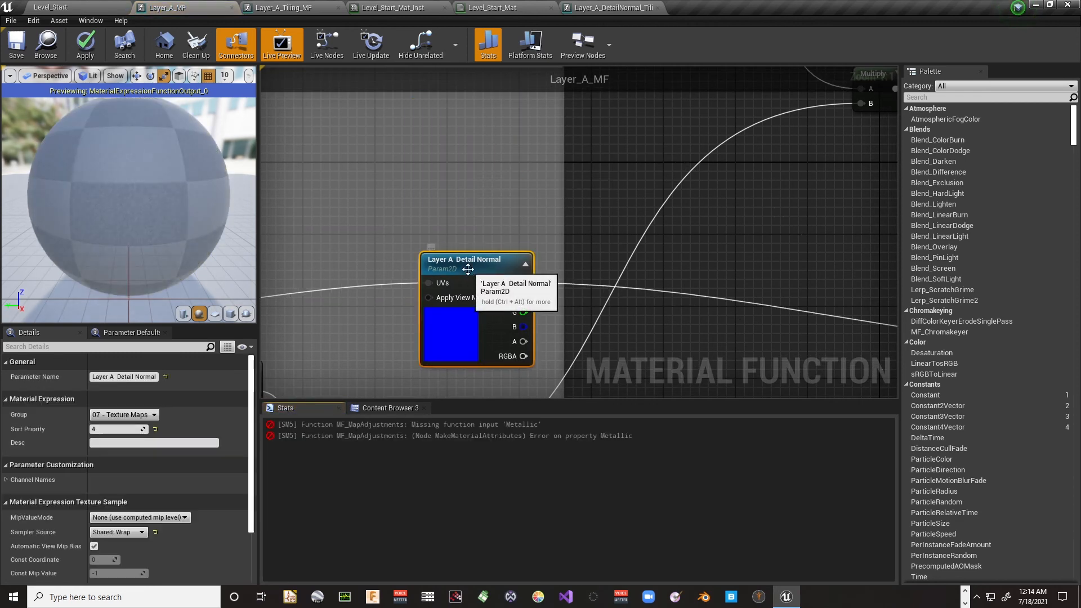
key(Delete)
Delete the Layer_A_DetailNormal_Tiling_MF function node from the Tiling comment group
scroll(374, 257, down, 3)
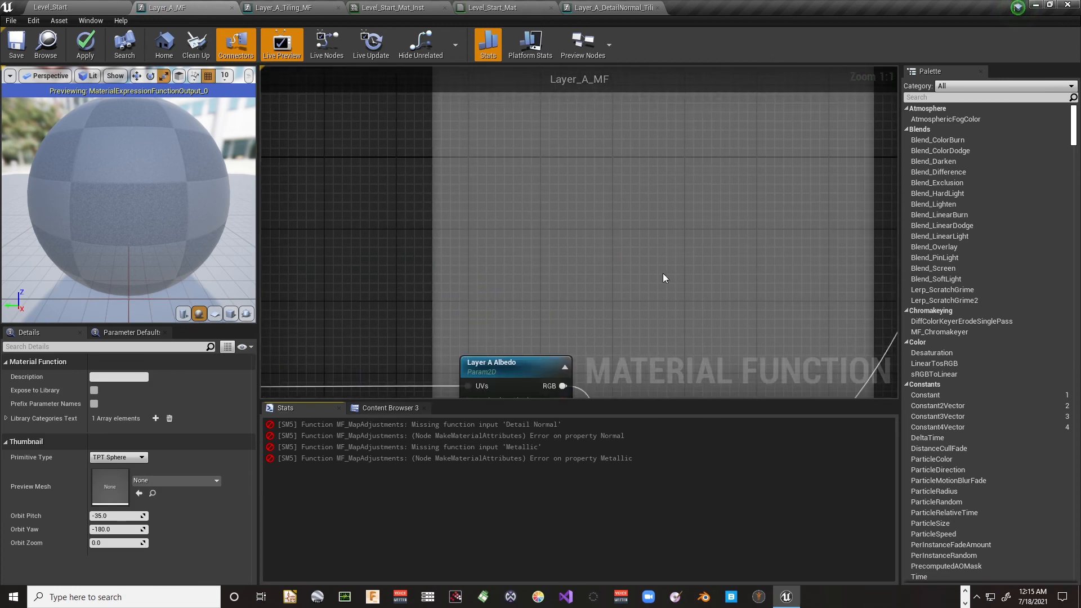
right_drag(312, 281, 639, 181)
right_drag(410, 309, 646, 224)
scroll(424, 272, up, 3)
click(434, 214)
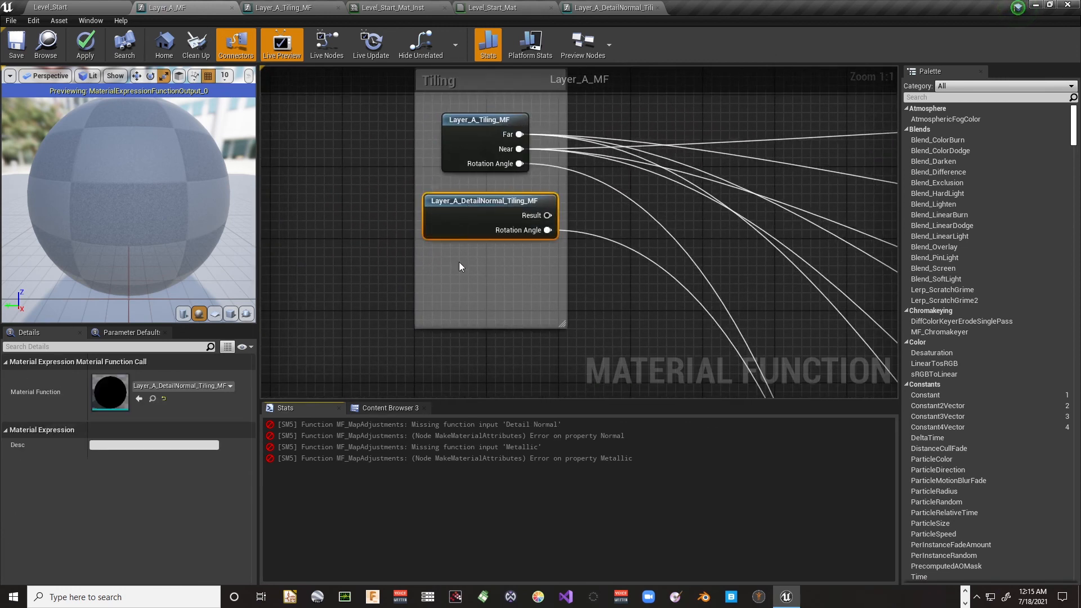
key(Delete)
Delete the MF_MapAdjustments function node and its surrounding Adjustments comment box
right_drag(871, 222, 387, 68)
right_drag(758, 301, 315, 235)
right_drag(879, 279, 401, 373)
right_drag(803, 135, 515, 356)
right_drag(717, 223, 637, 207)
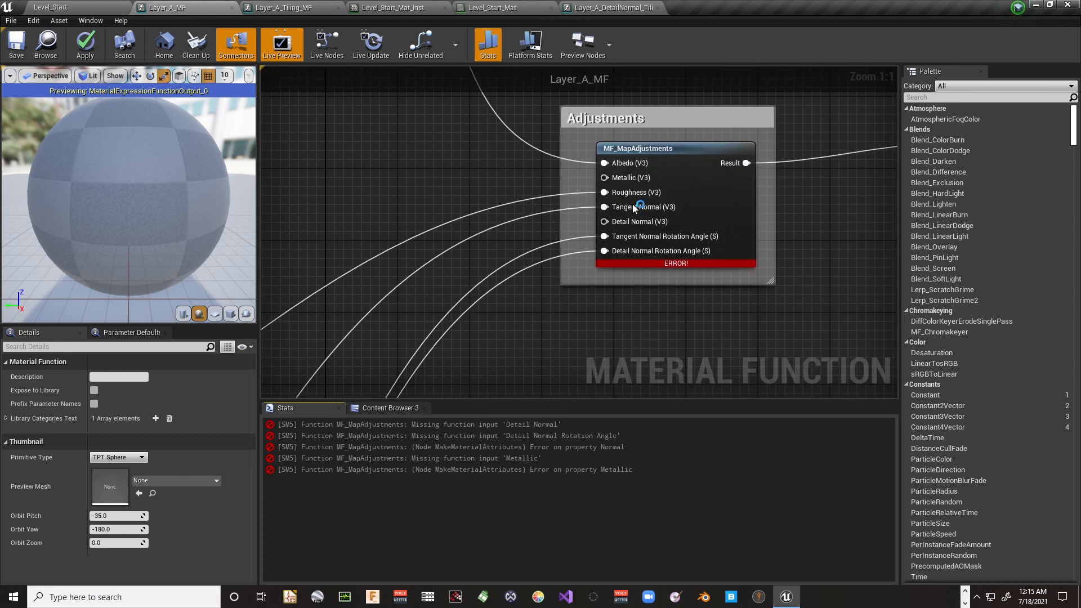
click(657, 148)
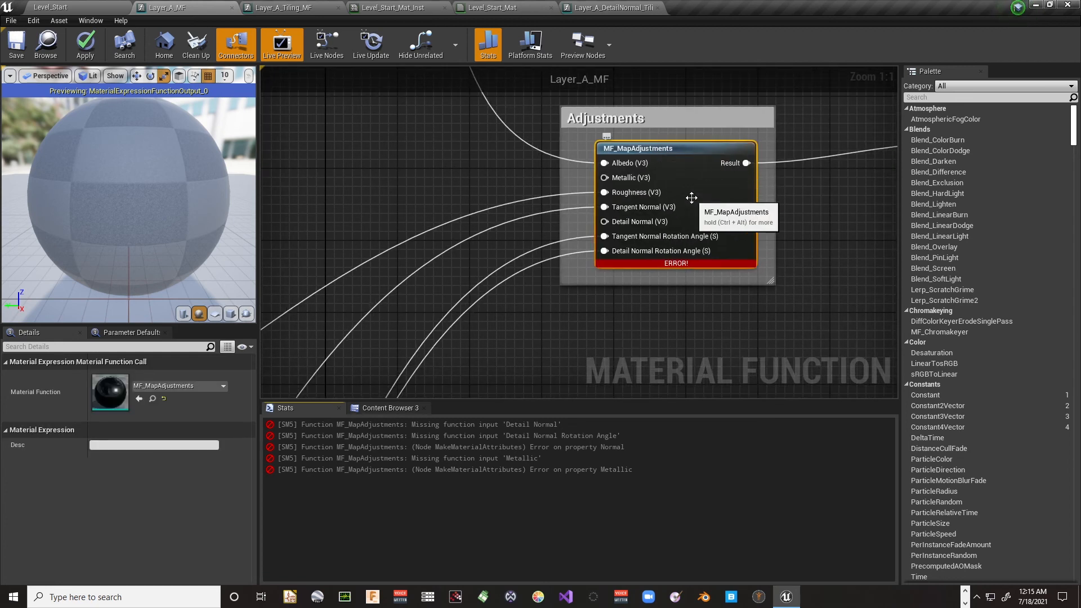
key(Delete)
right_drag(747, 276, 774, 357)
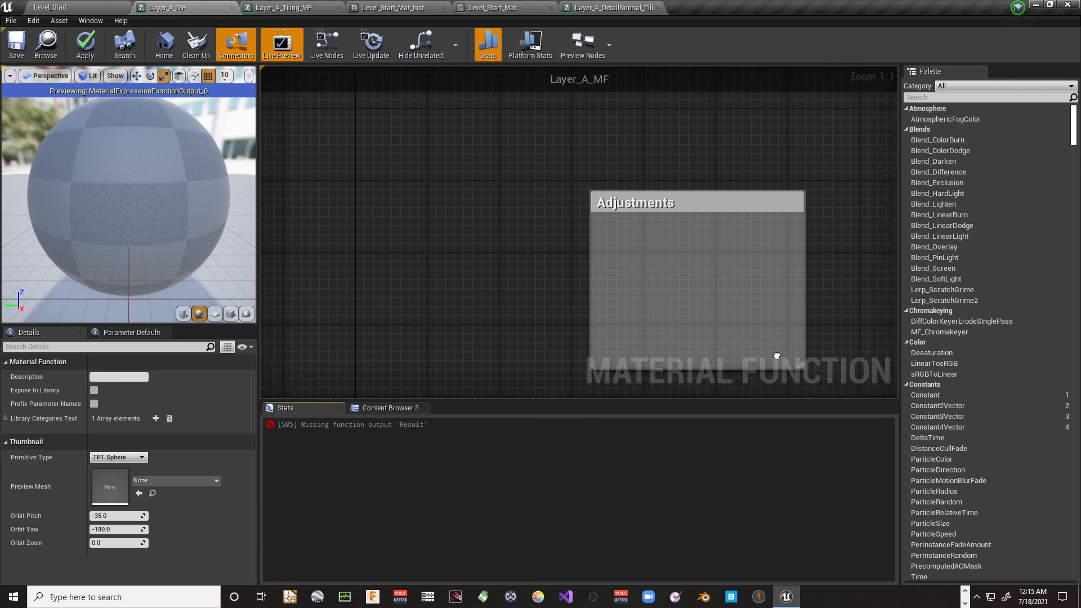
click(660, 194)
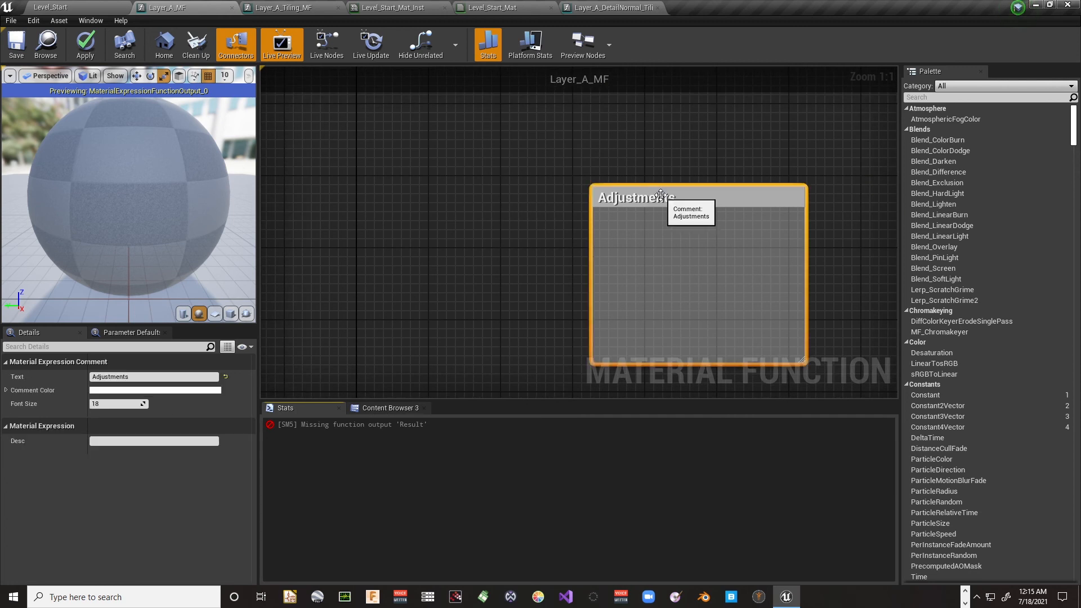
key(Delete)
Add a MakeMaterialAttributes node in the empty area below the Multiply node
scroll(561, 288, down, 4)
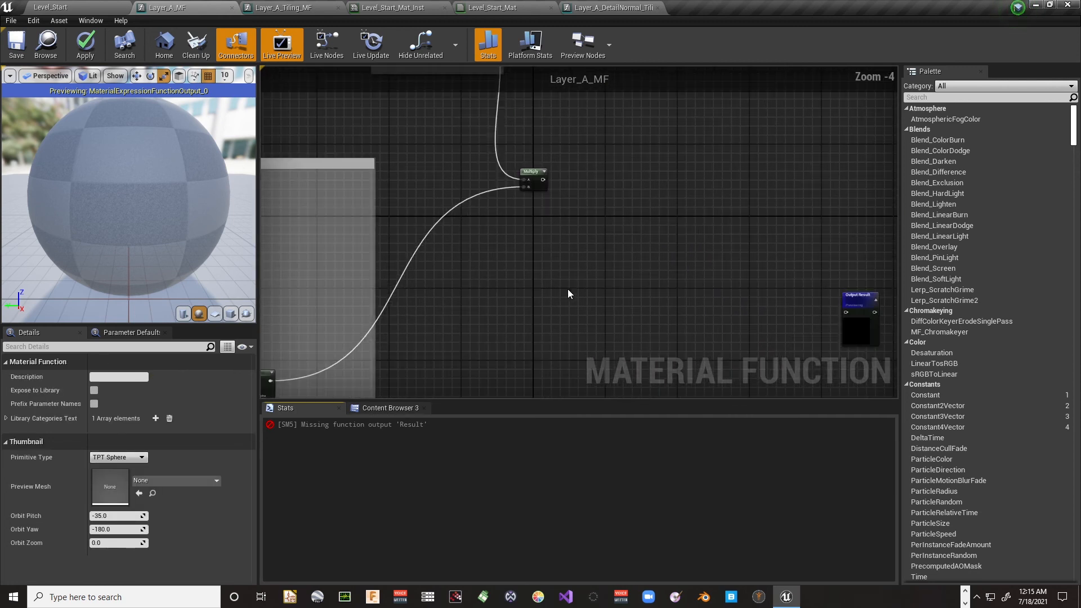
right_drag(581, 313, 617, 90)
right_drag(613, 140, 609, 262)
right_click(564, 169)
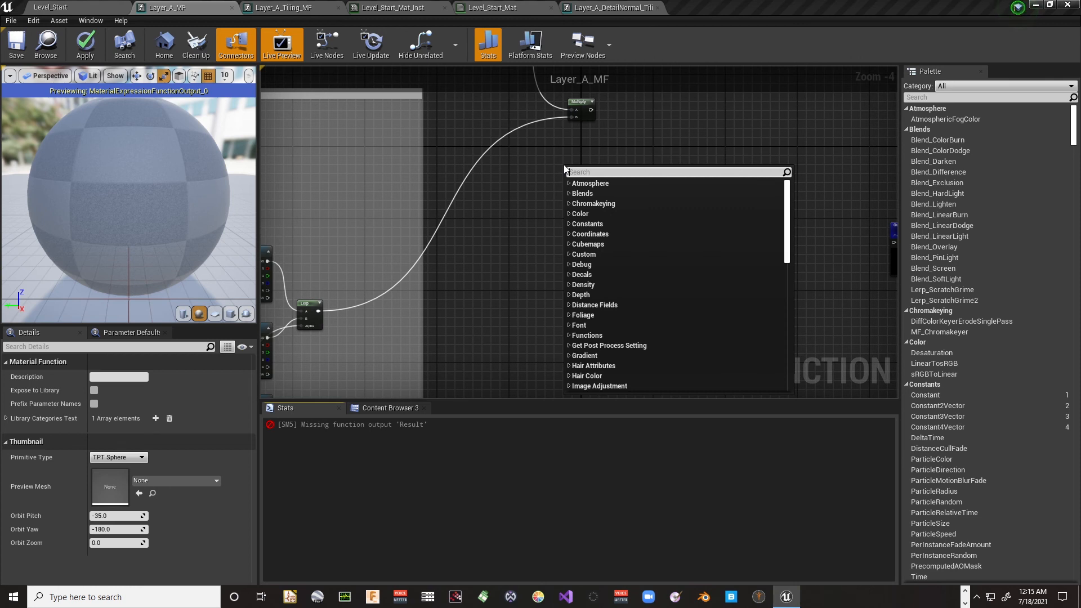
text(Make Mater)
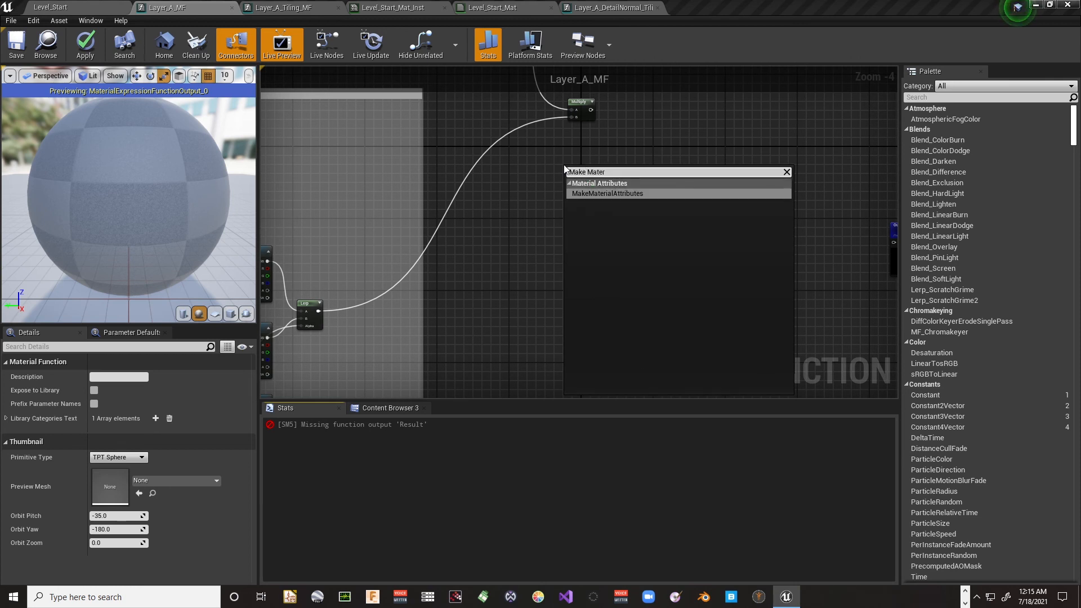
key(Return)
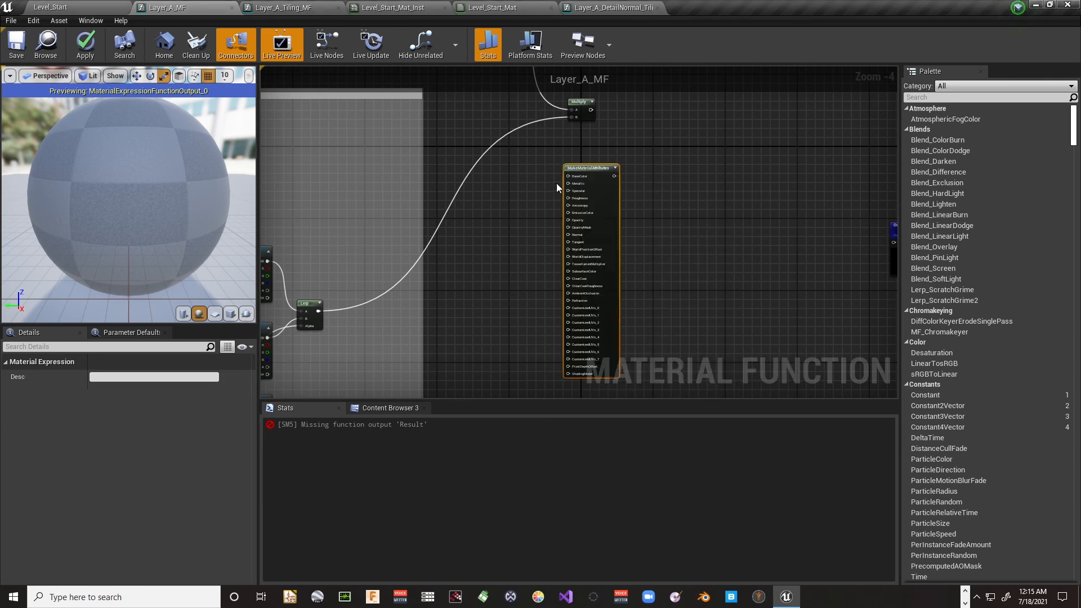
Move the MakeMaterialAttributes node next to Output Result and connect its output to the Output Result input
right_drag(654, 170, 575, 187)
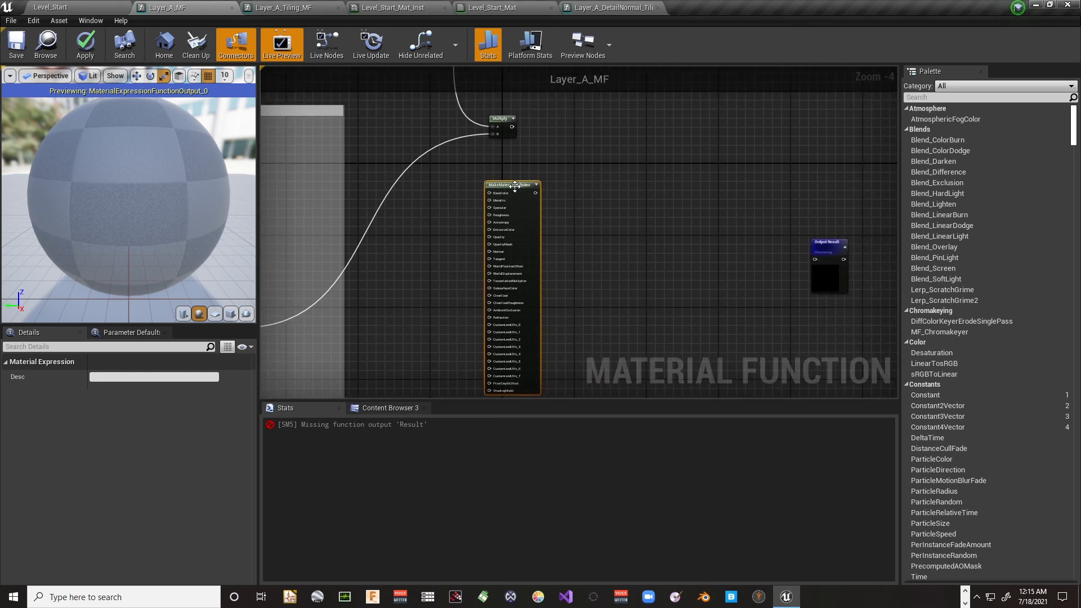
drag(519, 187, 744, 235)
drag(806, 257, 816, 262)
Connect the albedo Multiply node's output to the BaseColor input of MakeMaterialAttributes
right_drag(311, 222, 472, 162)
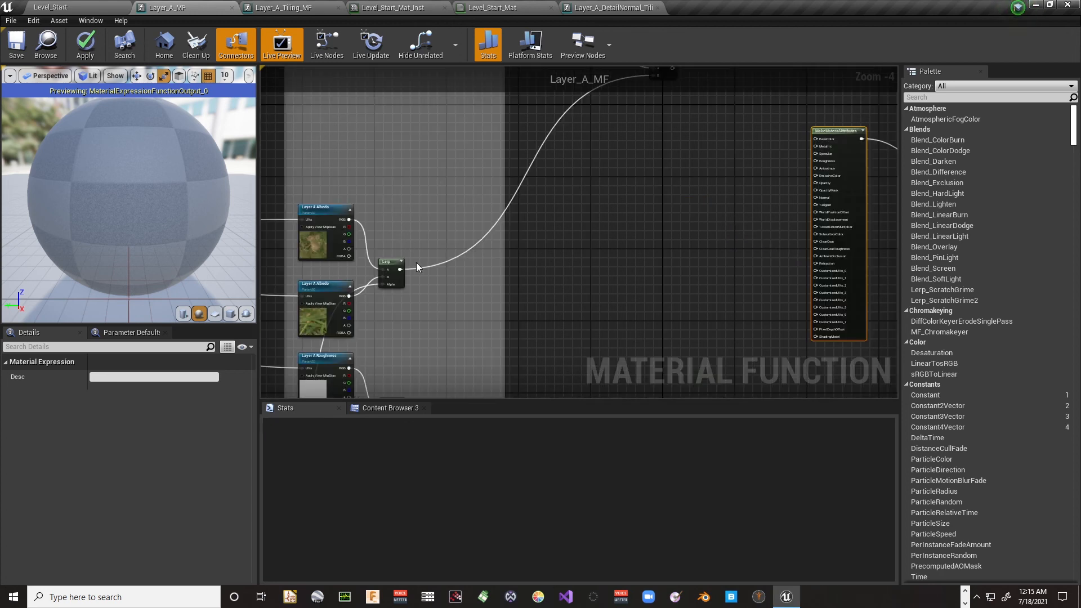
right_drag(690, 69, 561, 159)
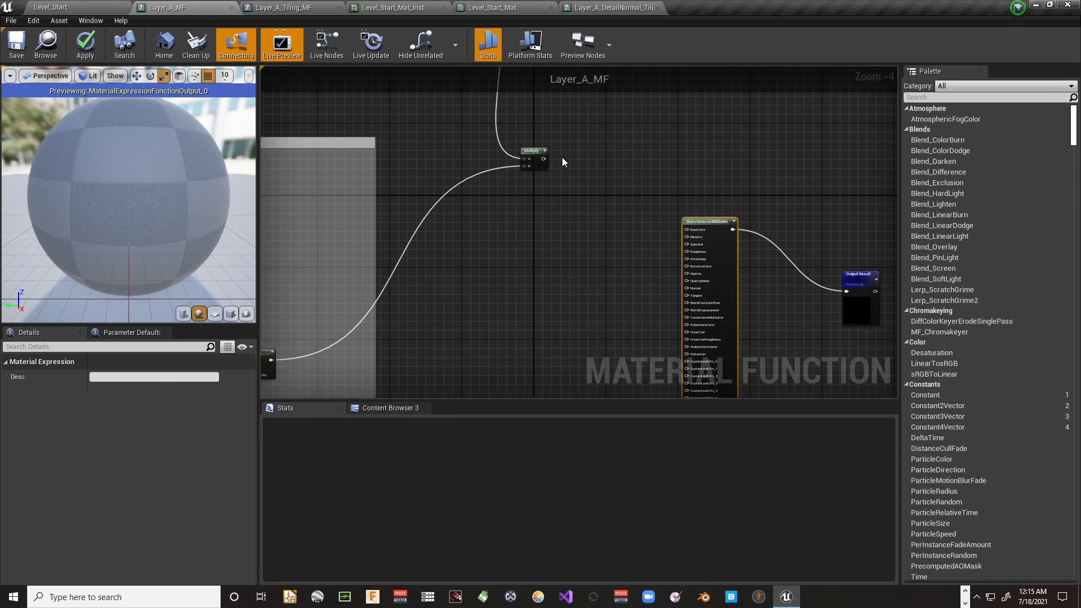
drag(542, 158, 686, 230)
Connect the output of the roughness Lerp to the Roughness input of MakeMaterialAttributes
scroll(686, 231, up, 4)
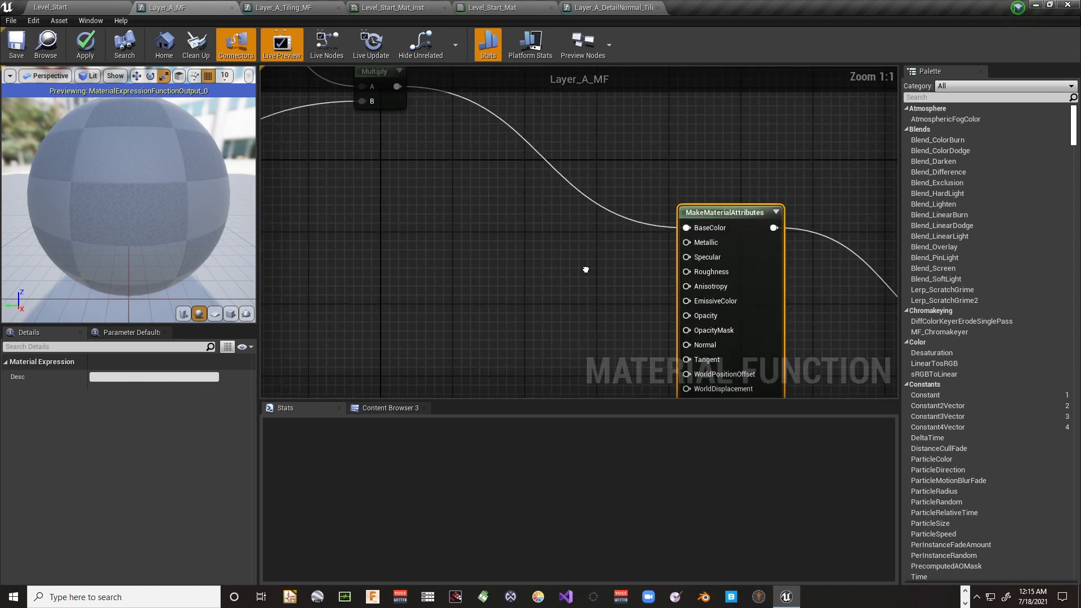
right_drag(586, 268, 815, 194)
right_drag(677, 246, 897, 115)
right_drag(607, 318, 628, 95)
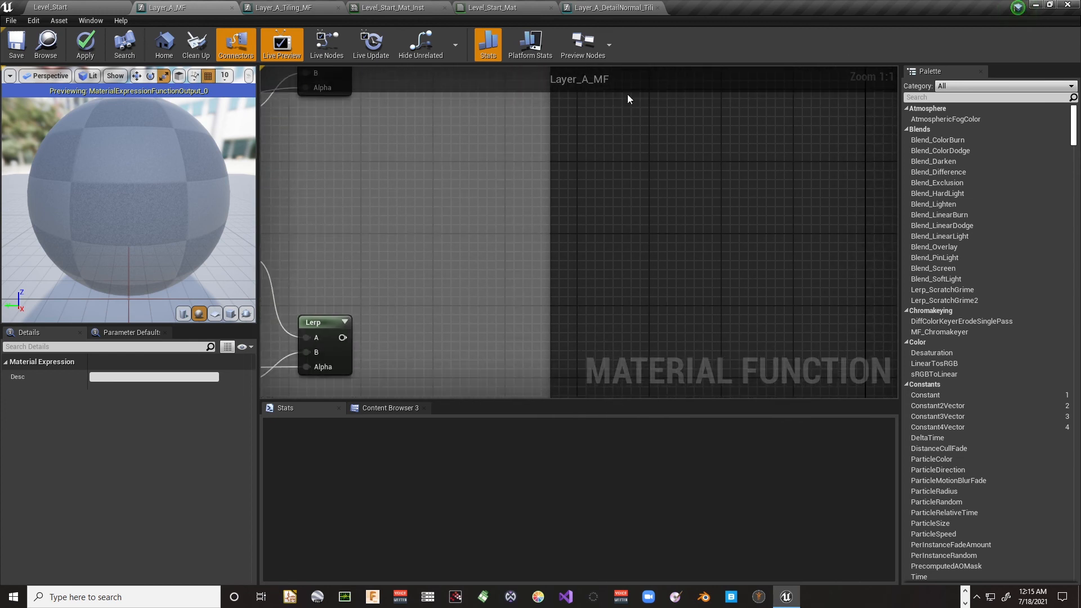
drag(343, 337, 662, 295)
Connect the output of the Layer A Normal Lerp to the Normal input of MakeMaterialAttributes
right_drag(414, 311, 614, 125)
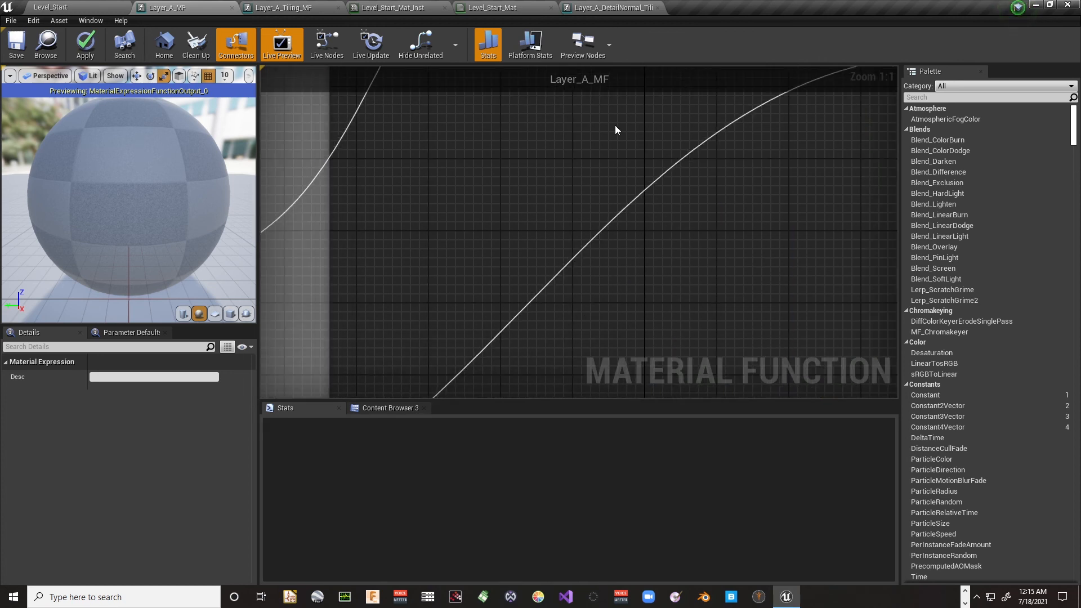
right_click(389, 408)
right_drag(405, 297, 532, 108)
right_drag(470, 344, 691, 150)
right_drag(507, 337, 534, 96)
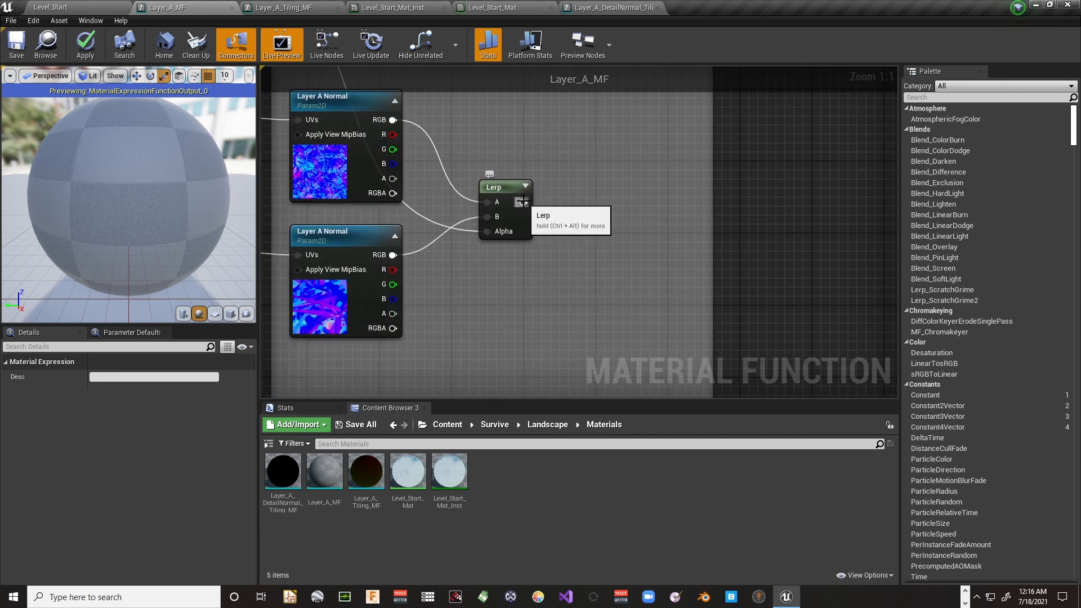
drag(523, 203, 743, 360)
right_drag(639, 311, 487, 198)
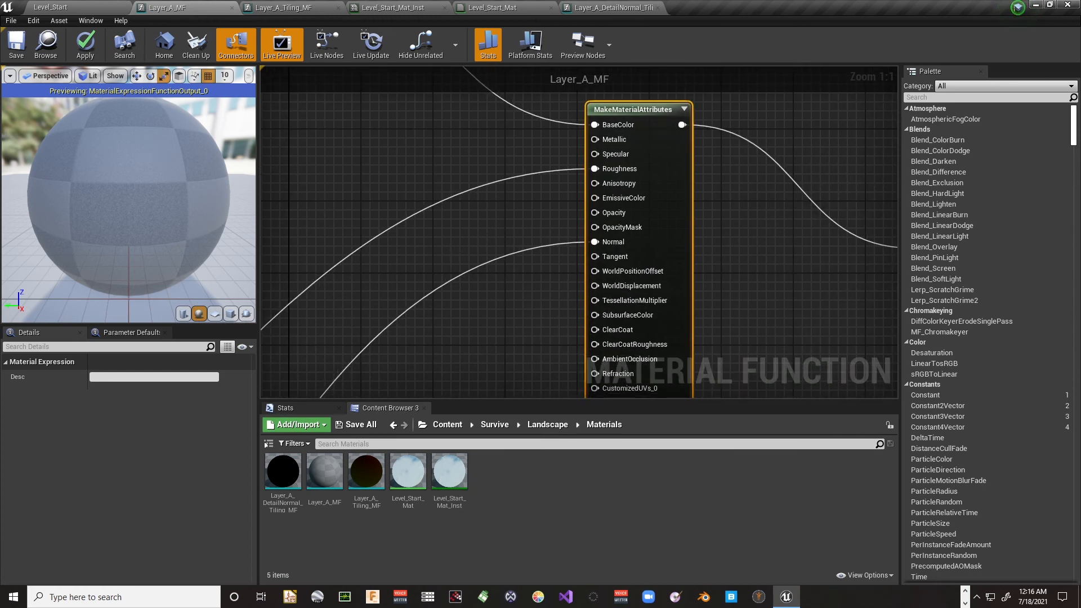
right_drag(458, 248, 604, 349)
scroll(606, 356, down, 2)
right_drag(473, 308, 399, 223)
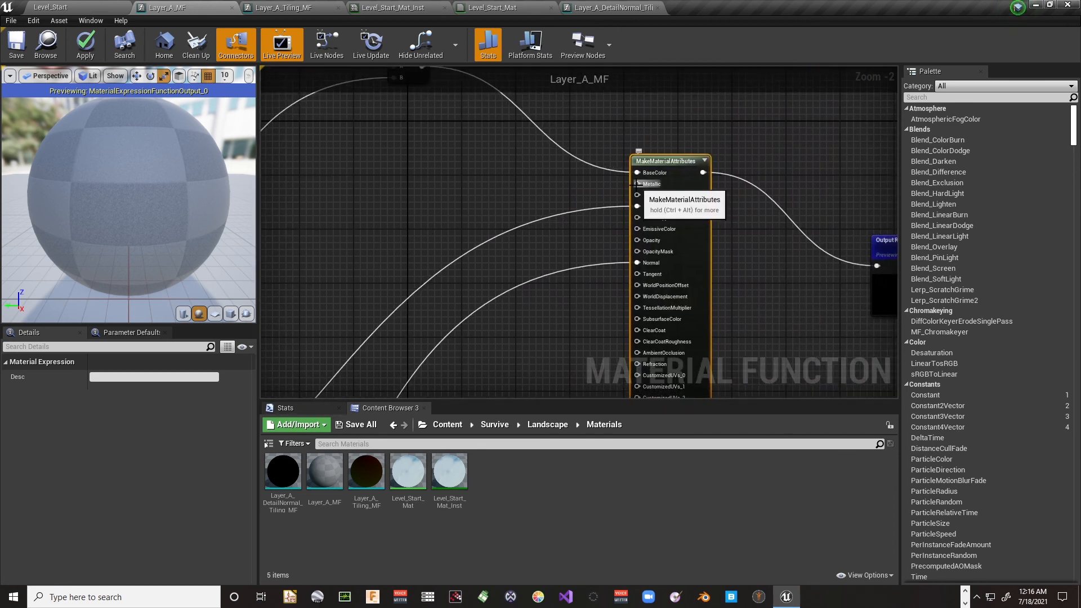
drag(636, 184, 638, 187)
drag(530, 188, 530, 188)
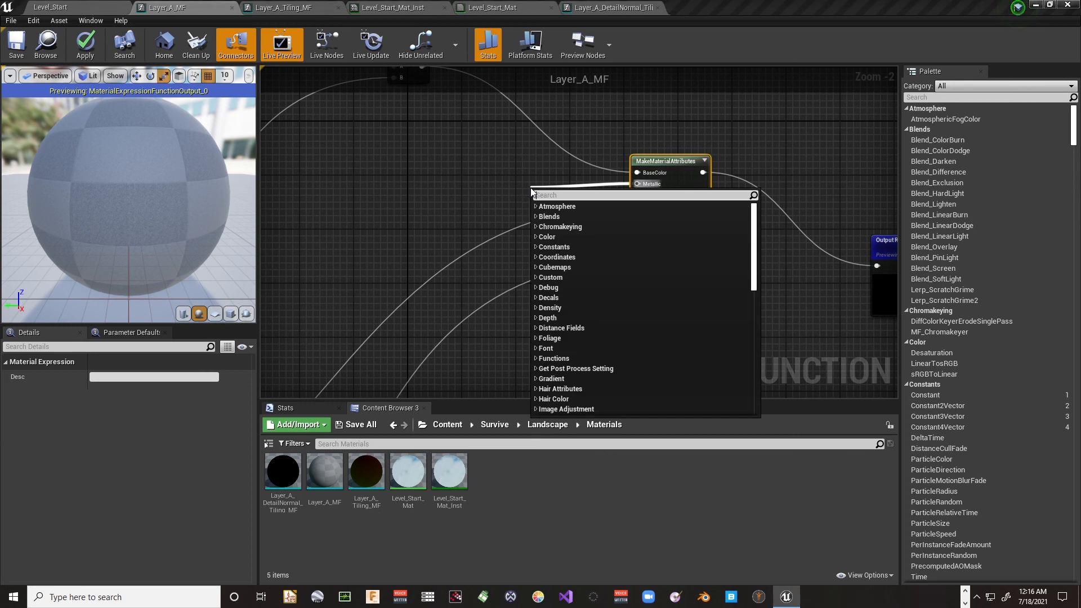
click(562, 177)
Promote the Metallic input of MakeMaterialAttributes to a parameter named Layer A Metallic and place it clear of the node
scroll(652, 188, up, 2)
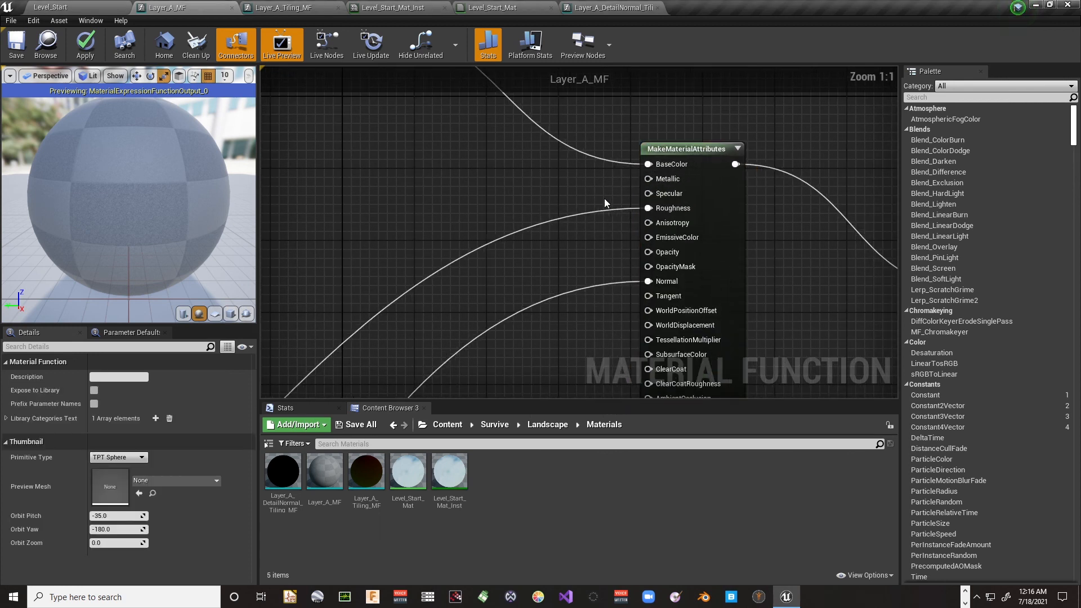
right_click(666, 184)
click(707, 194)
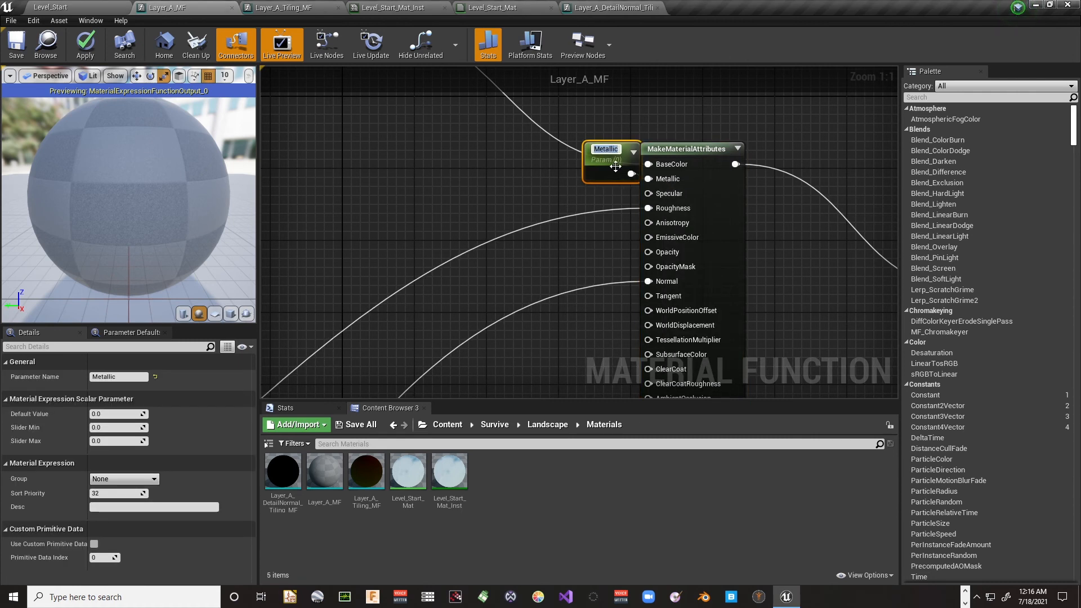
drag(596, 165, 491, 184)
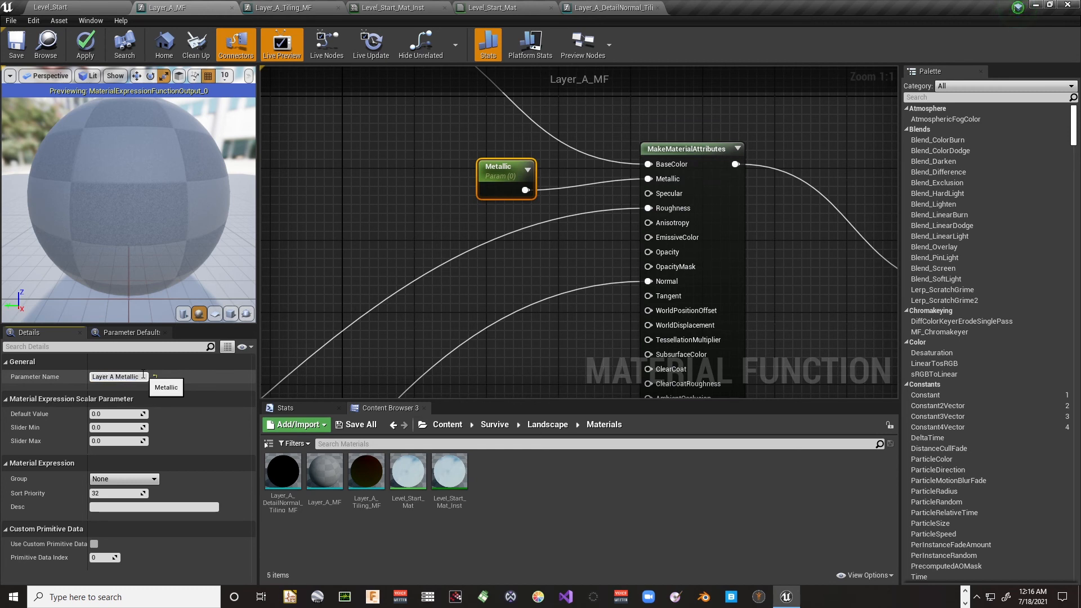
click(443, 224)
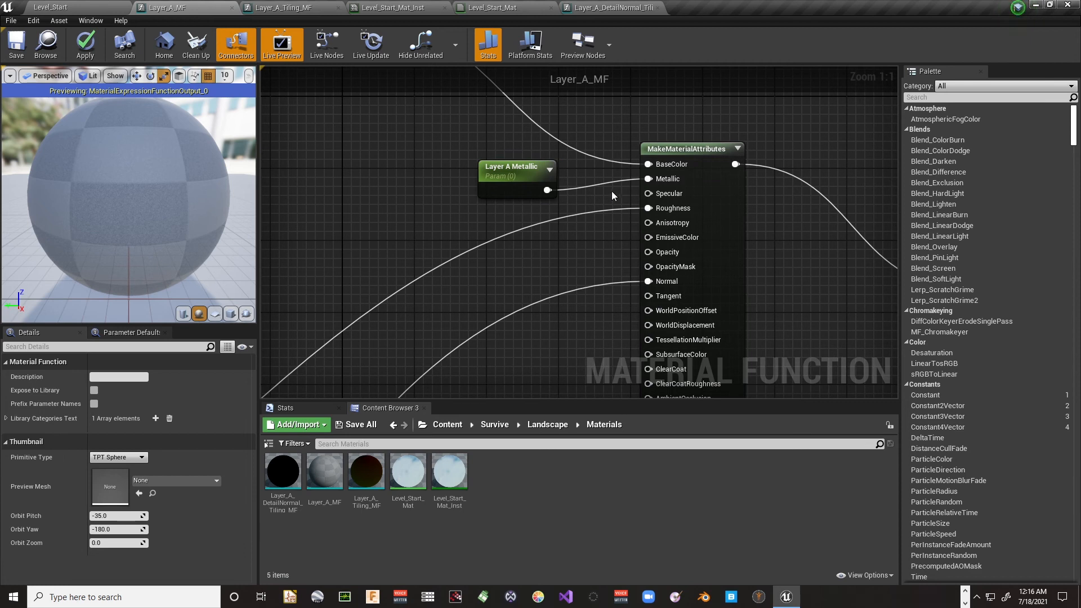
drag(511, 169, 473, 132)
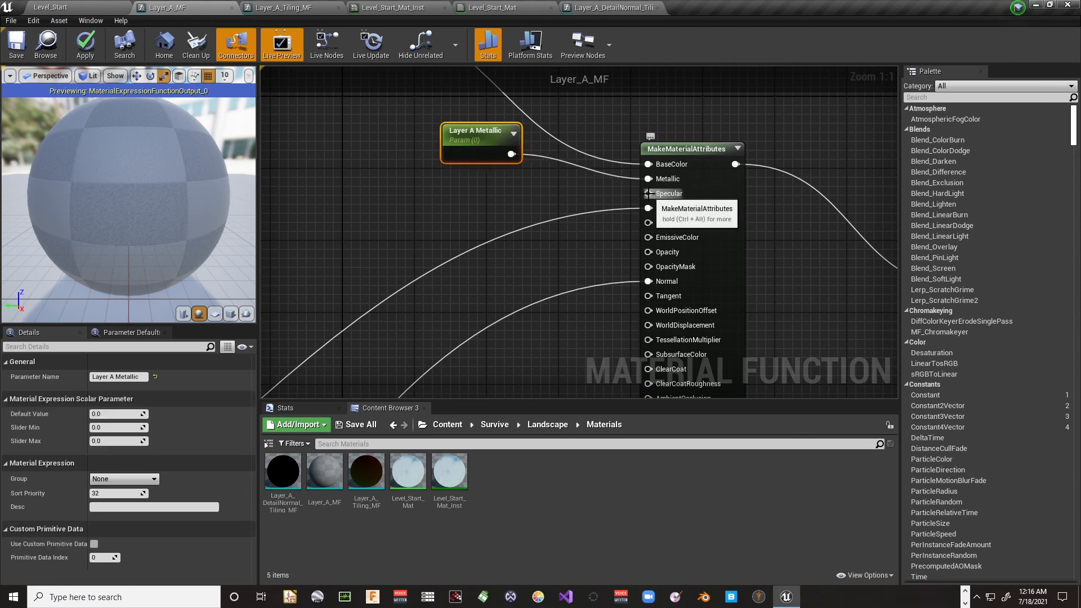
Promote the Specular input to a parameter named Layer A Specular and place it below Layer A Metallic
right_click(647, 194)
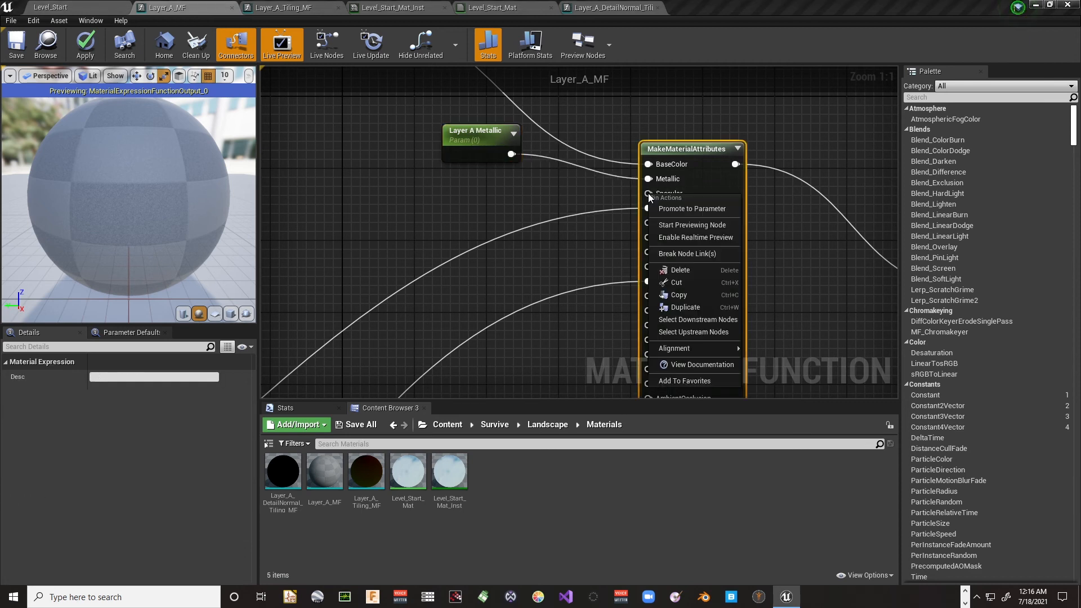
click(675, 208)
drag(601, 175, 469, 210)
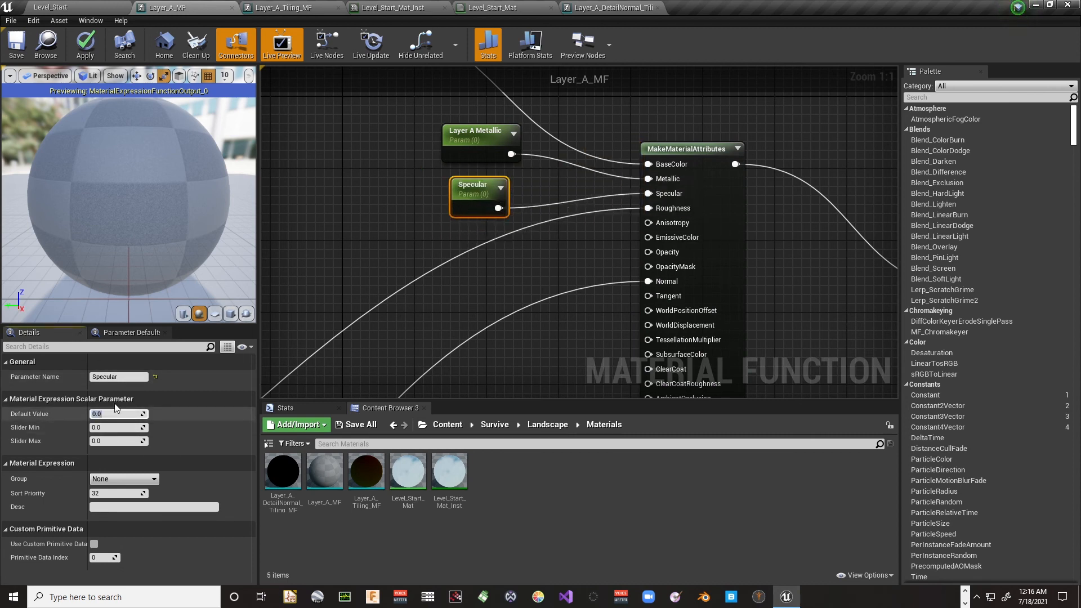
click(132, 376)
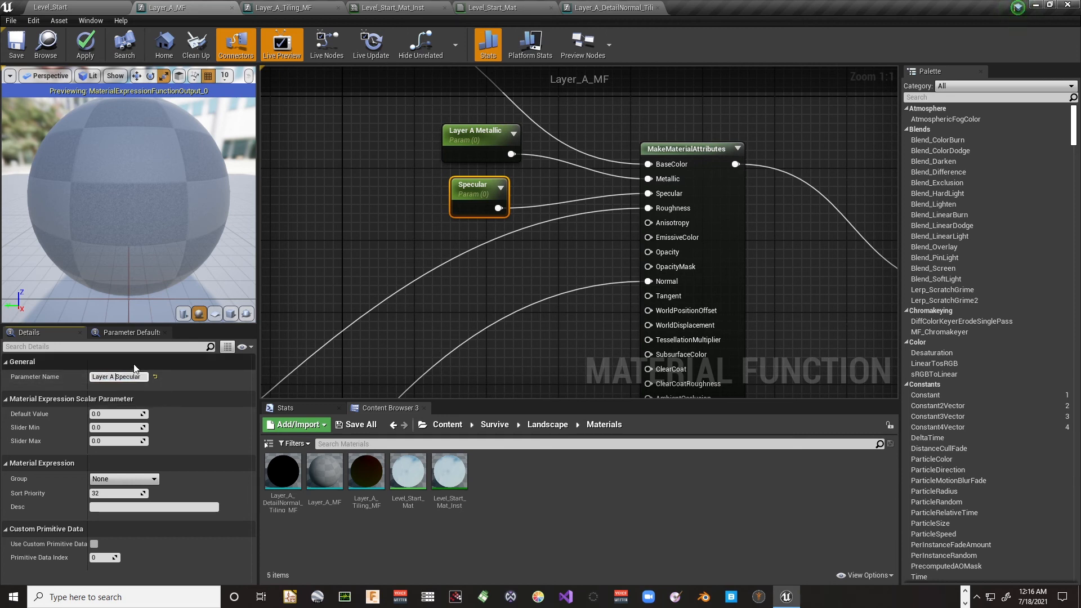
click(401, 197)
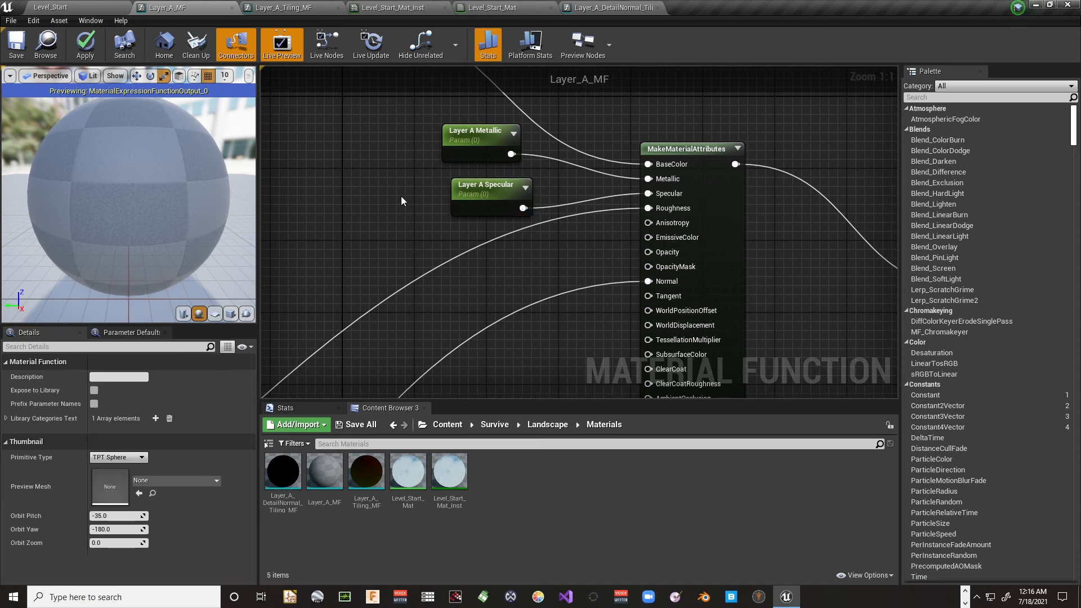
right_drag(401, 197, 519, 282)
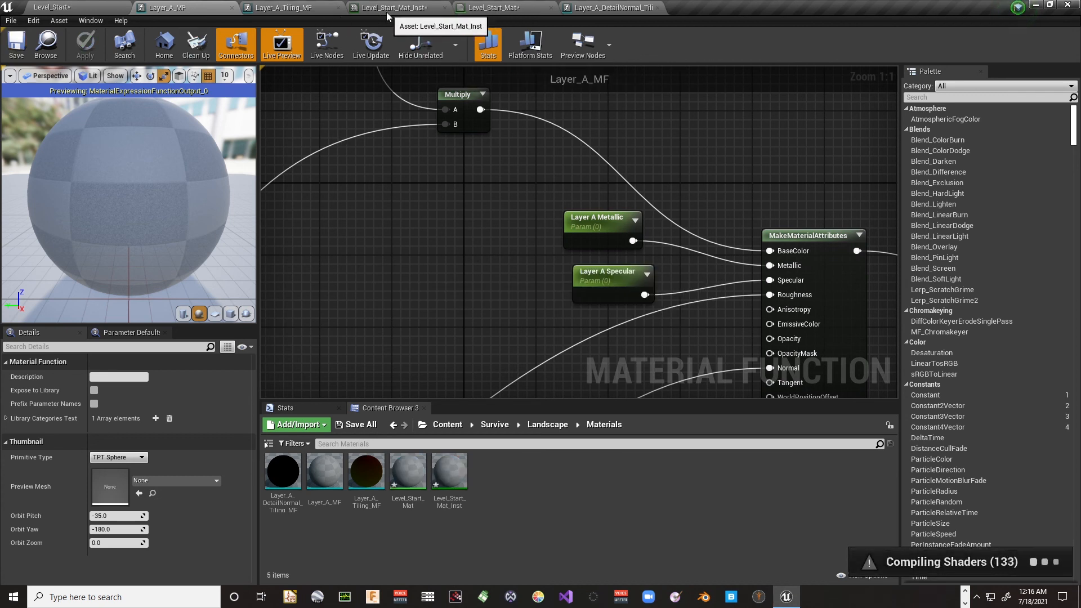
Switch to the Level_Start_Mat graph and delete the constant 0 node feeding the Metallic input
click(305, 15)
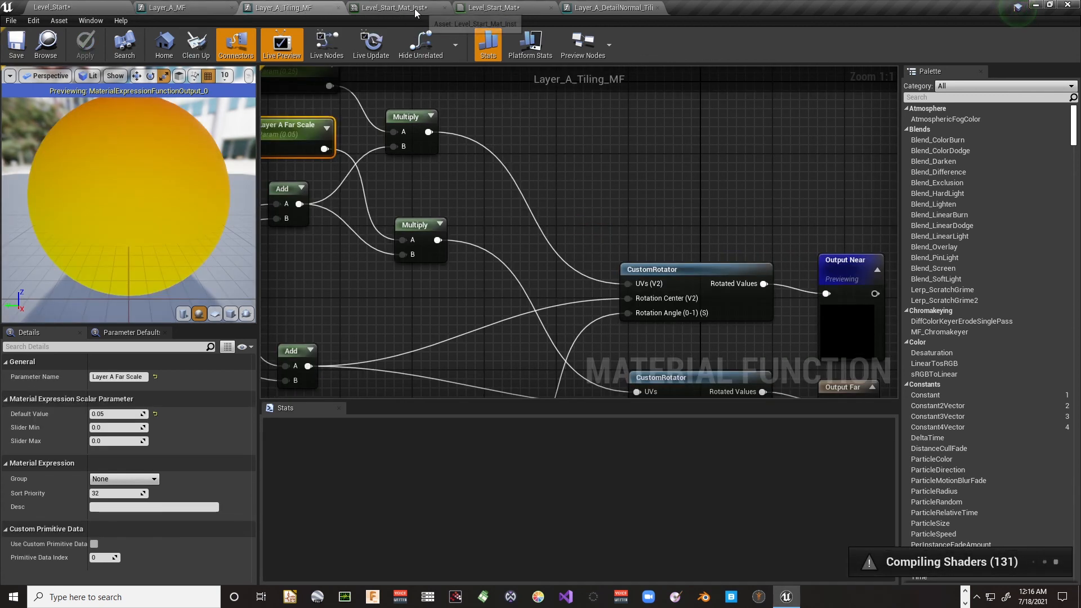
click(498, 10)
right_drag(774, 122, 642, 144)
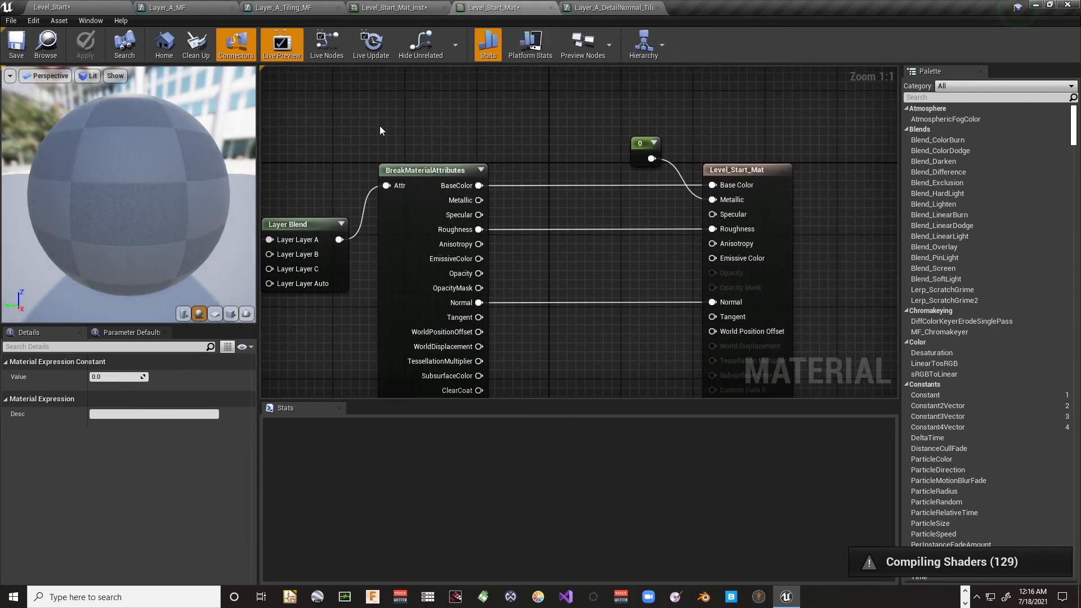
key(Delete)
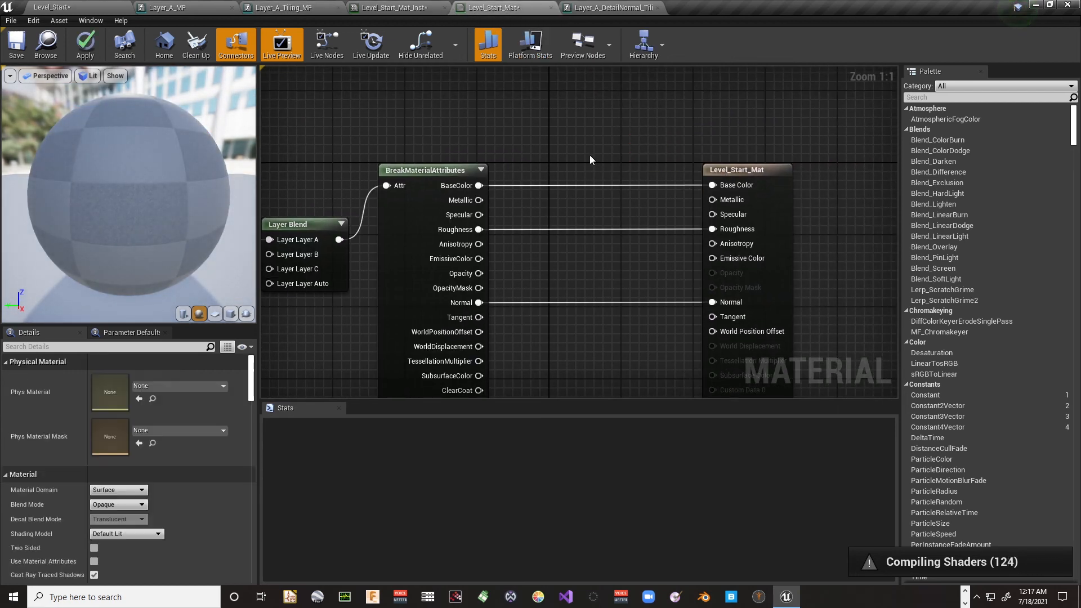
Connect the Metallic and Specular outputs of BreakMaterialAttributes to the matching inputs of Level_Start_Mat and apply the material
drag(479, 201, 713, 200)
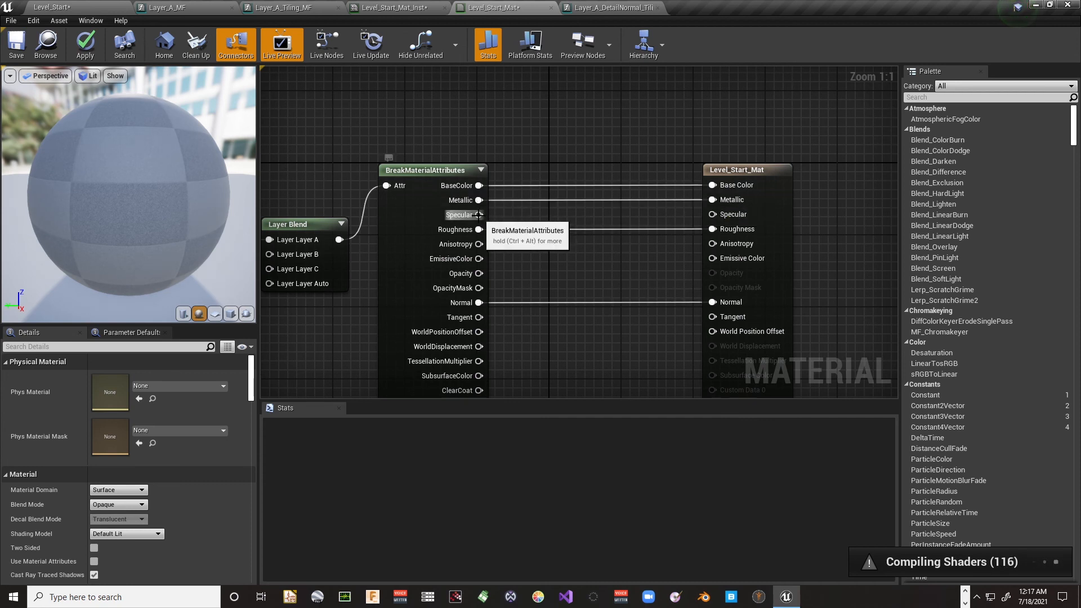
drag(479, 215, 713, 218)
scroll(702, 261, down, 3)
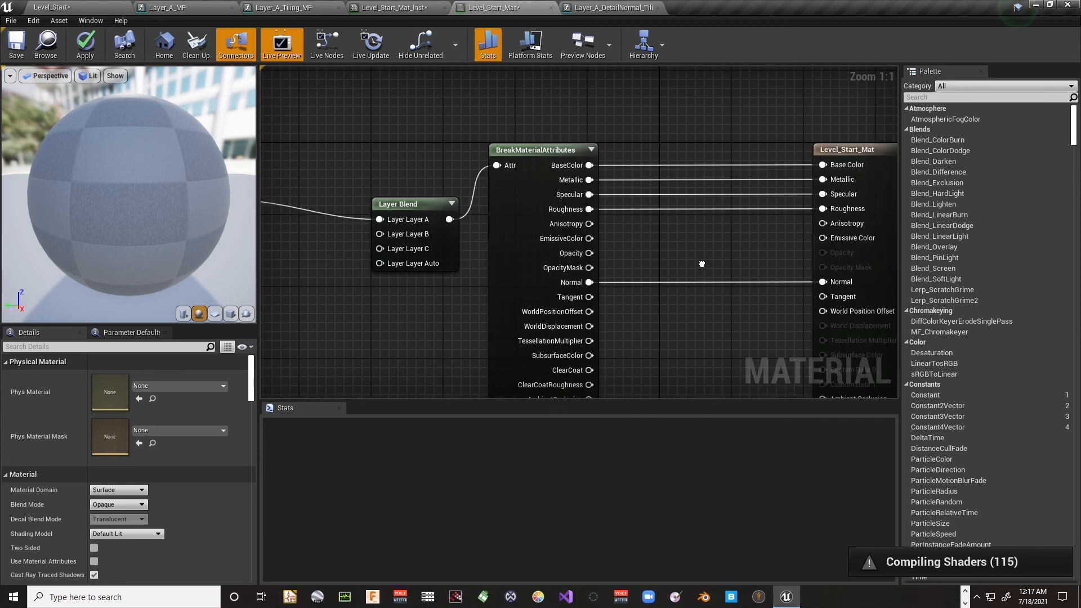
right_drag(465, 324, 421, 293)
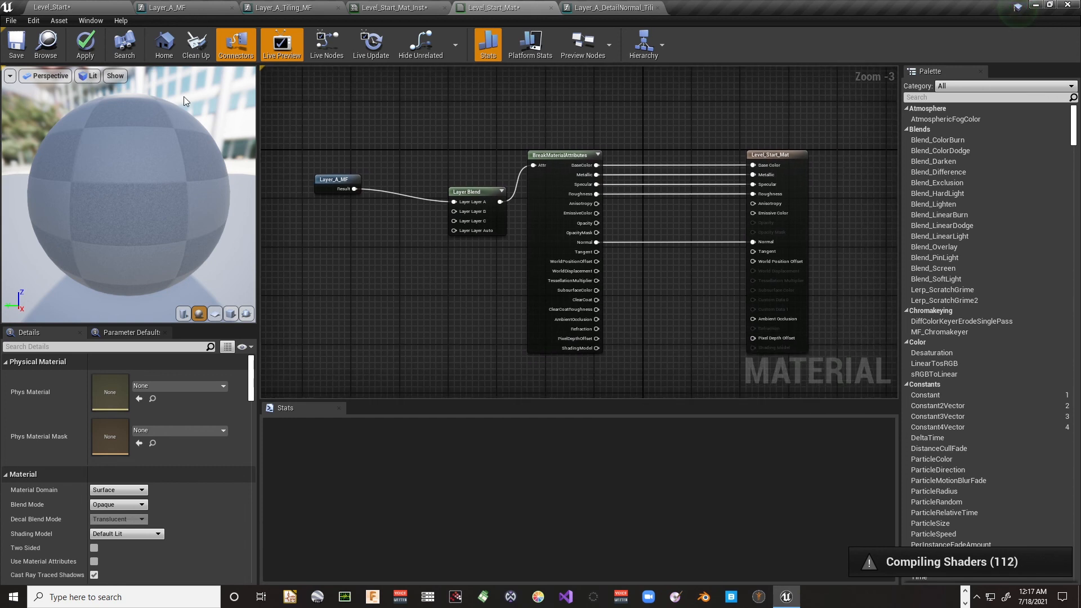
click(85, 55)
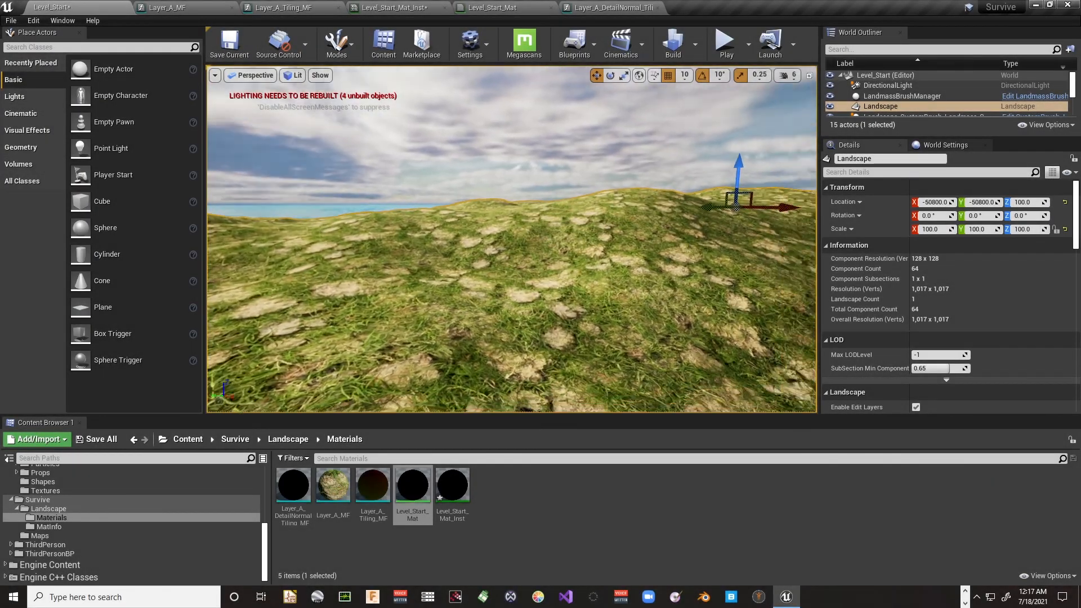
Play the level and run the character across the hills to examine the updated landscape material, ending the play session when finished
right_drag(511, 240, 511, 117)
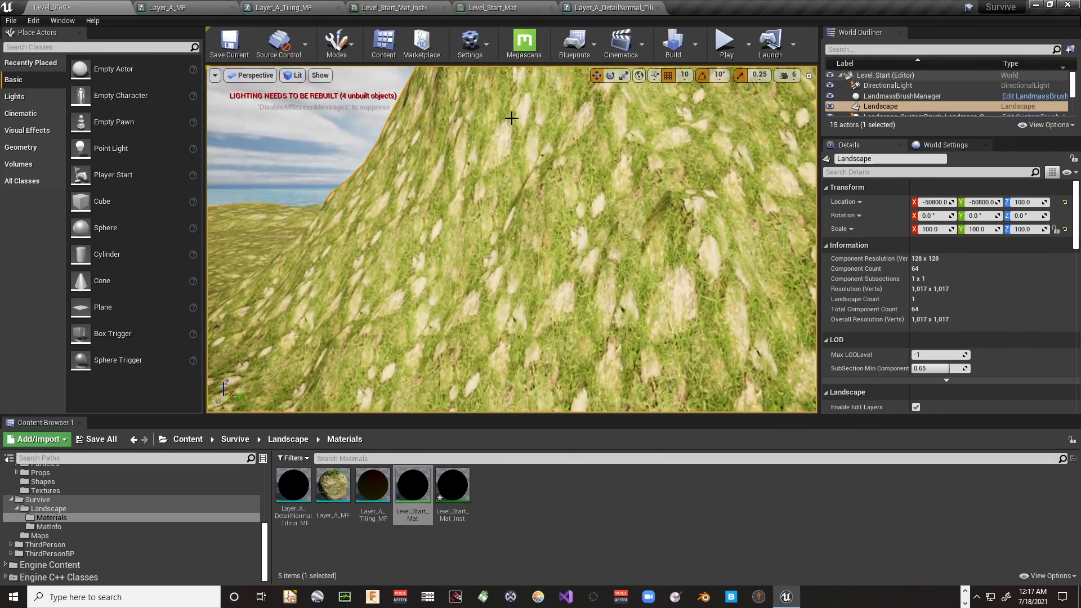
click(725, 44)
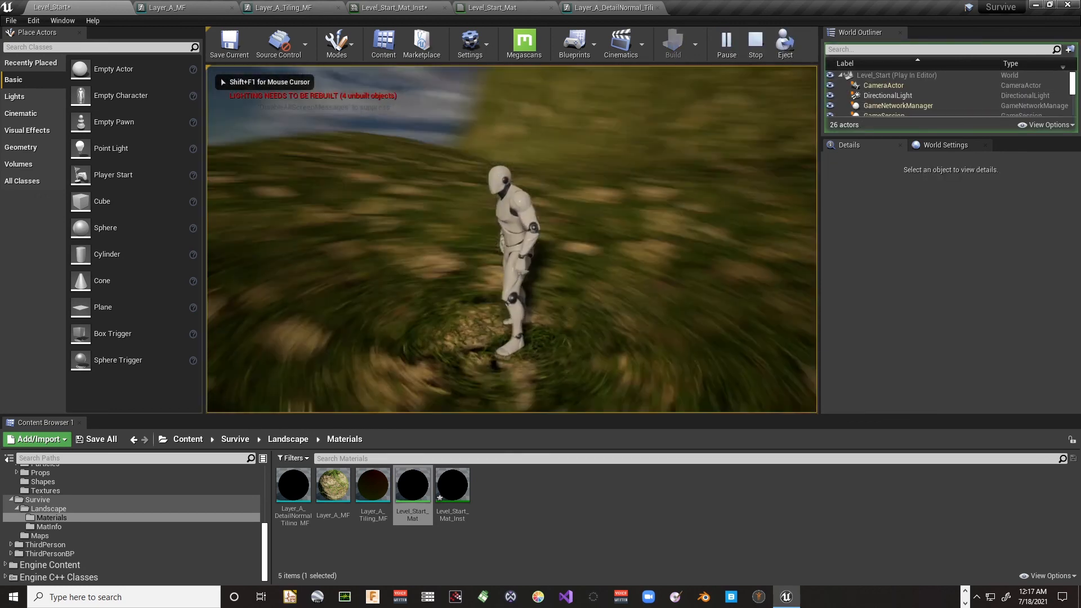
key(w)
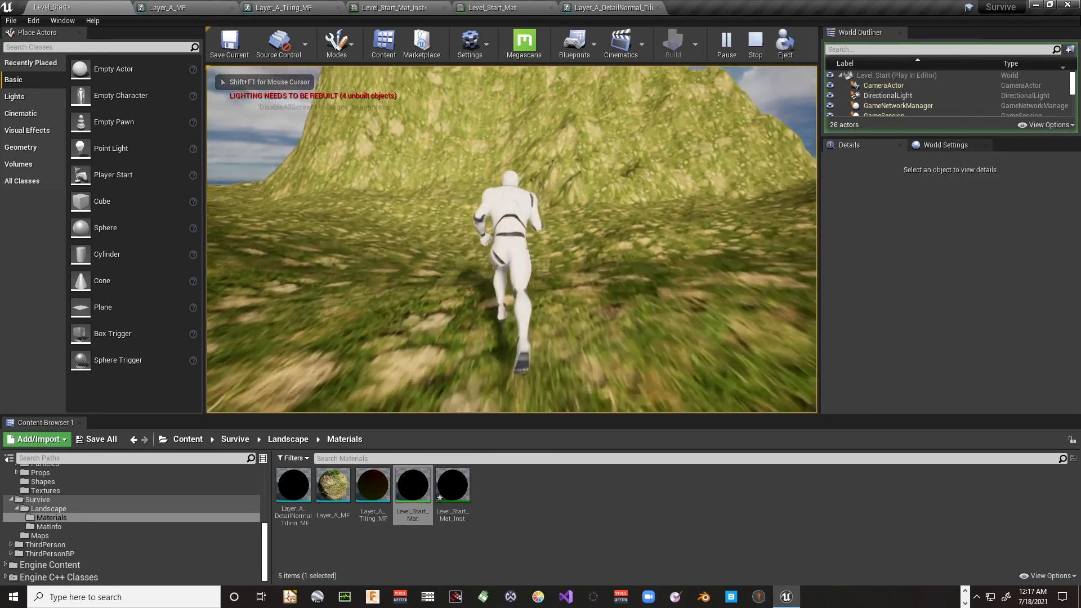
key(w)
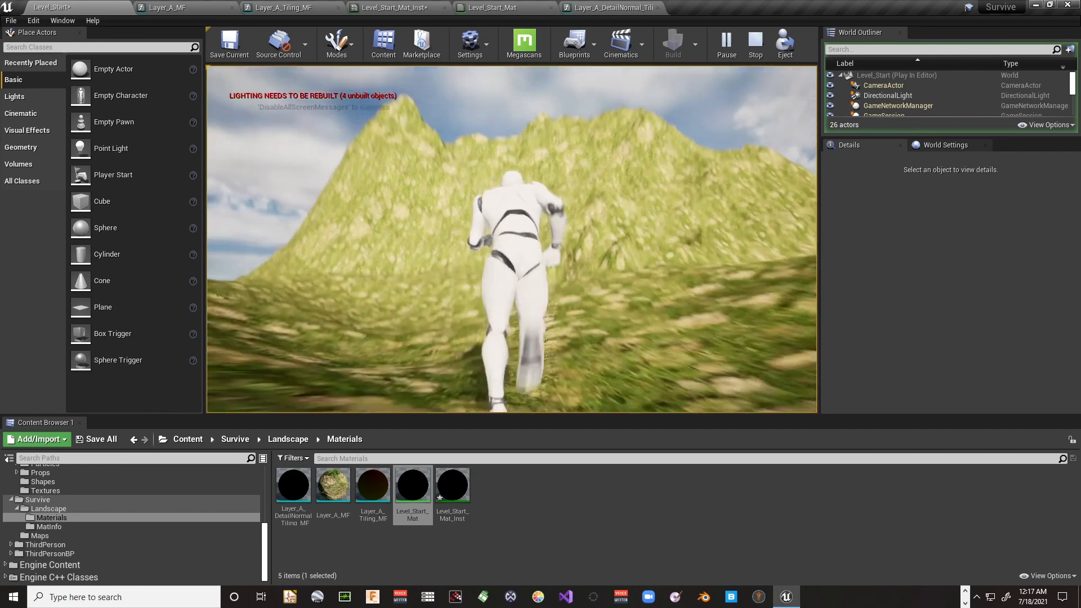
key(w)
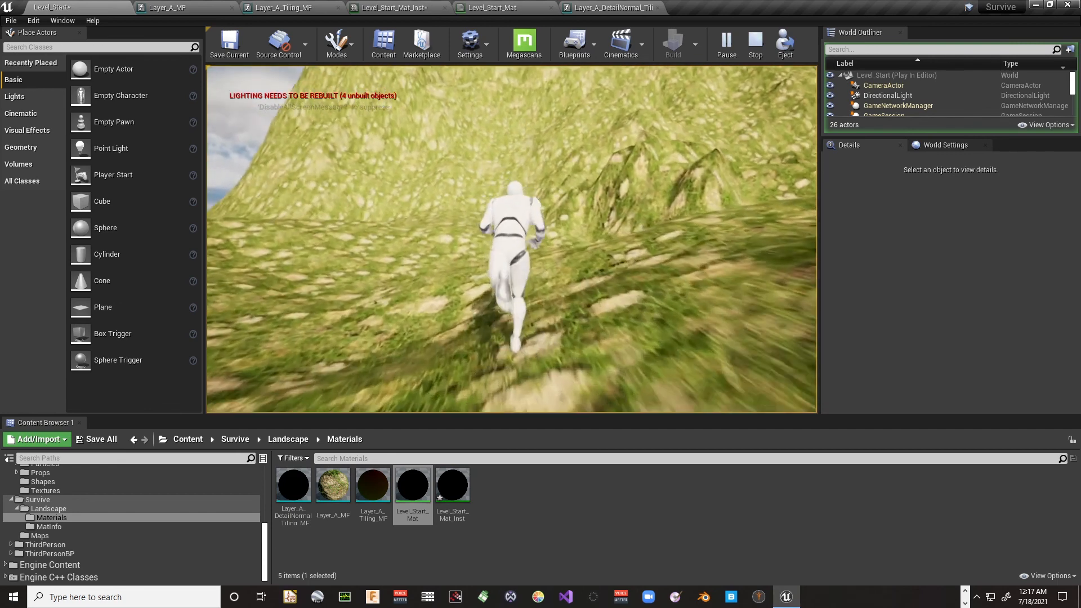
key(w)
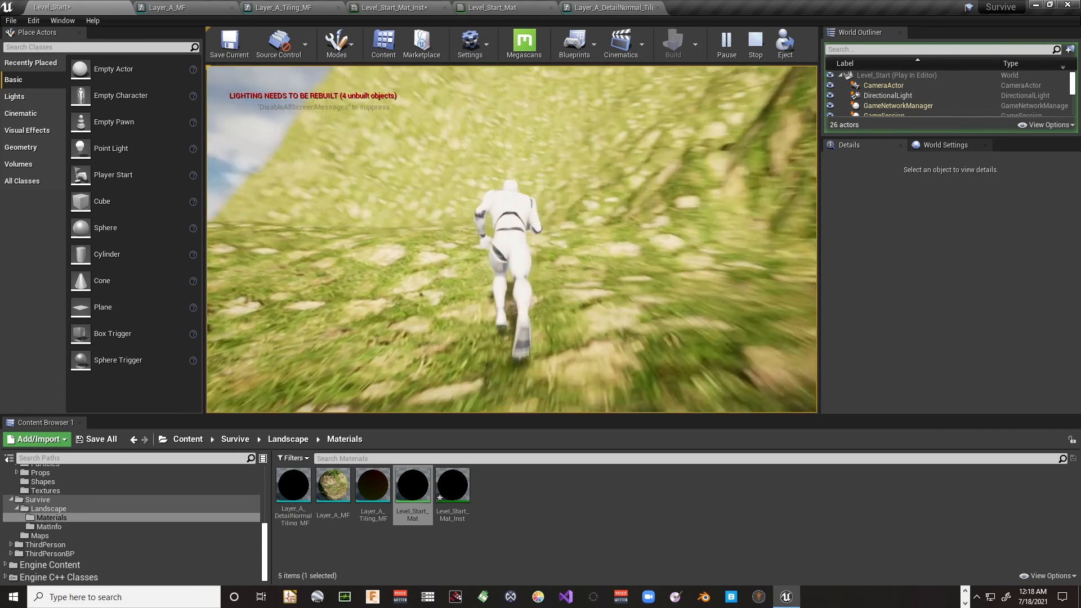
key(w)
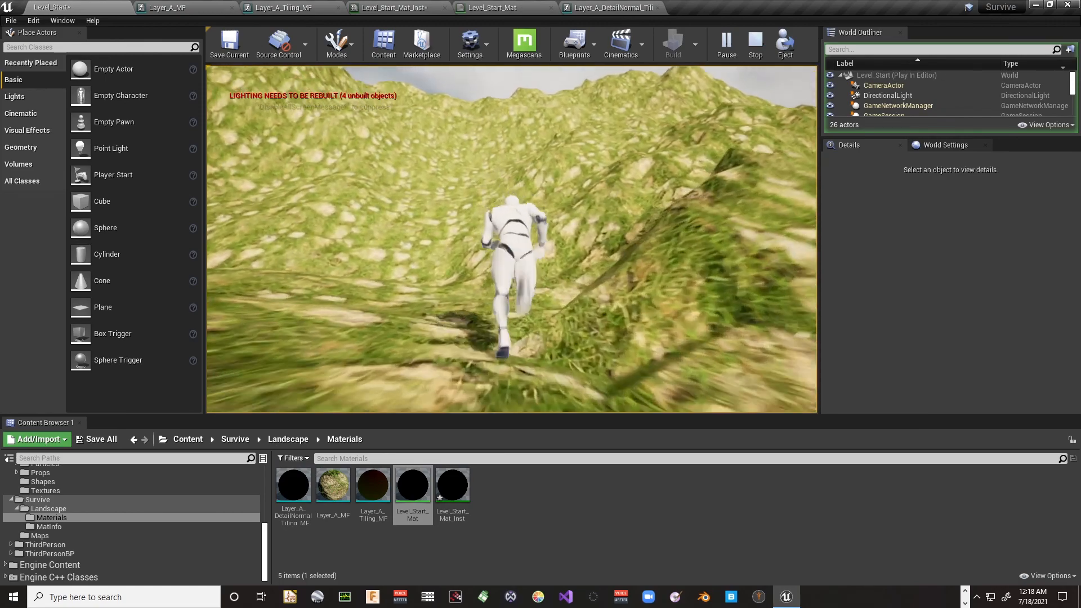
key(w)
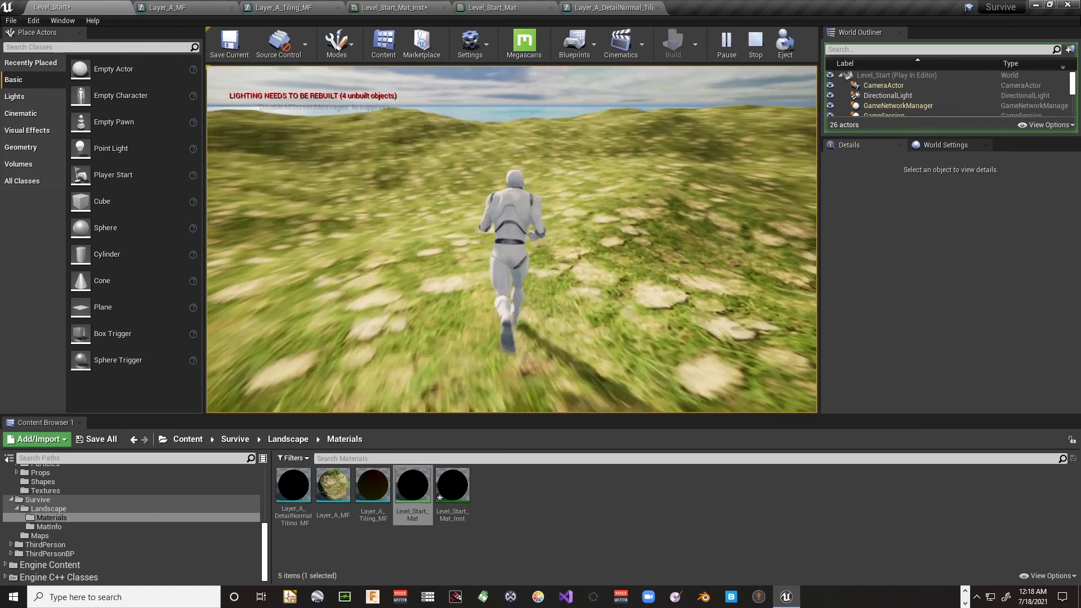
key(w)
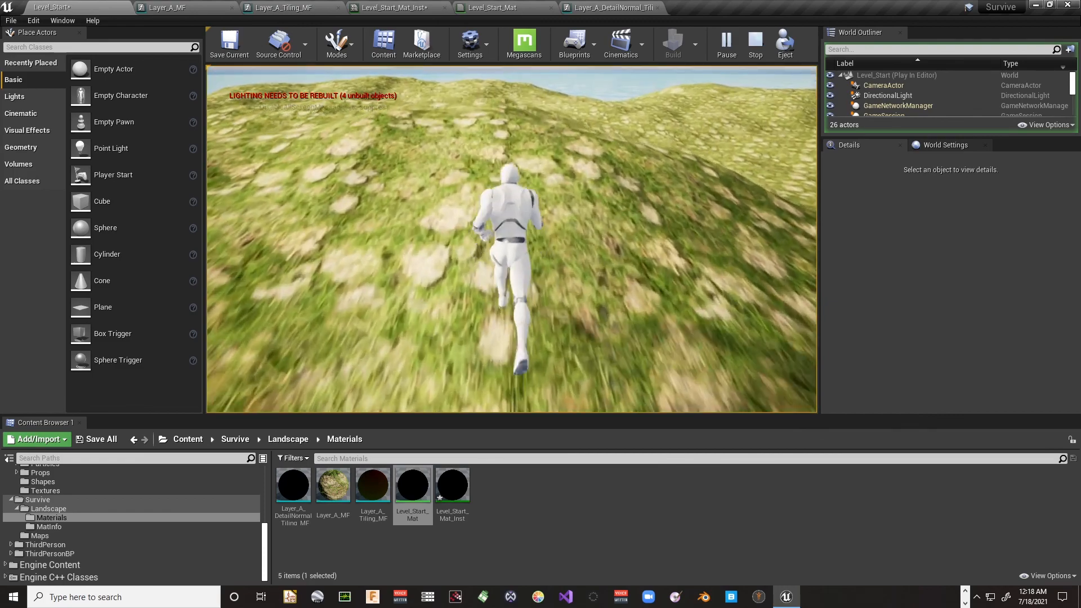
key(w)
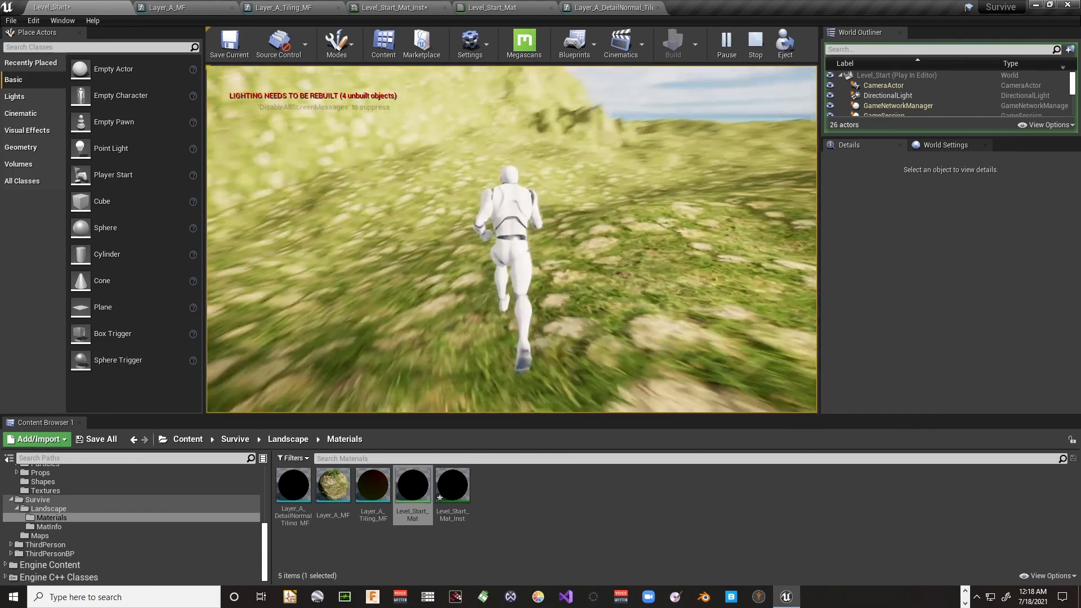
key(w)
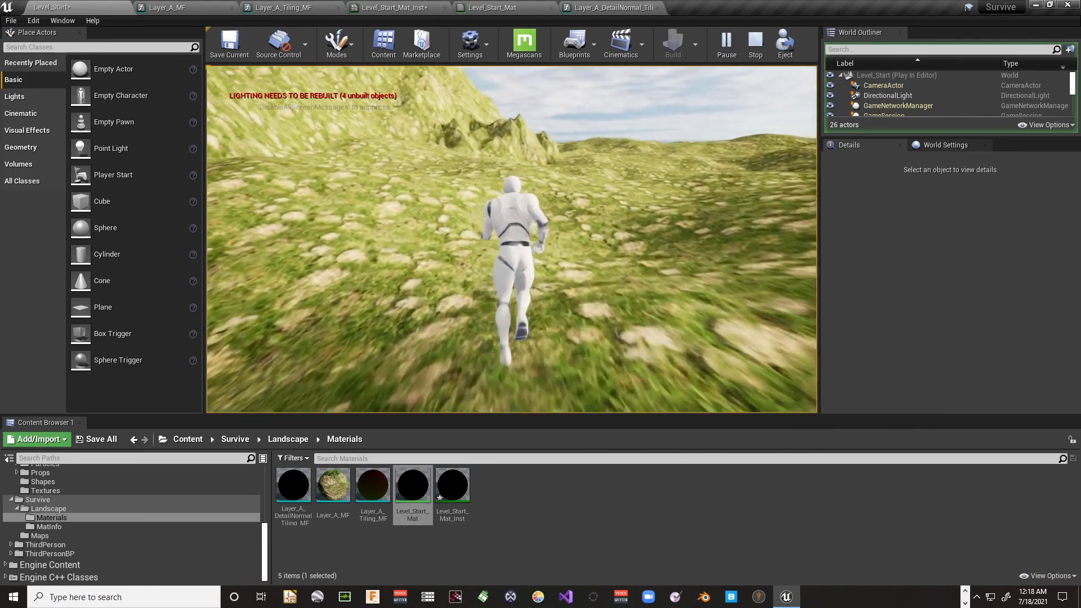
key(w)
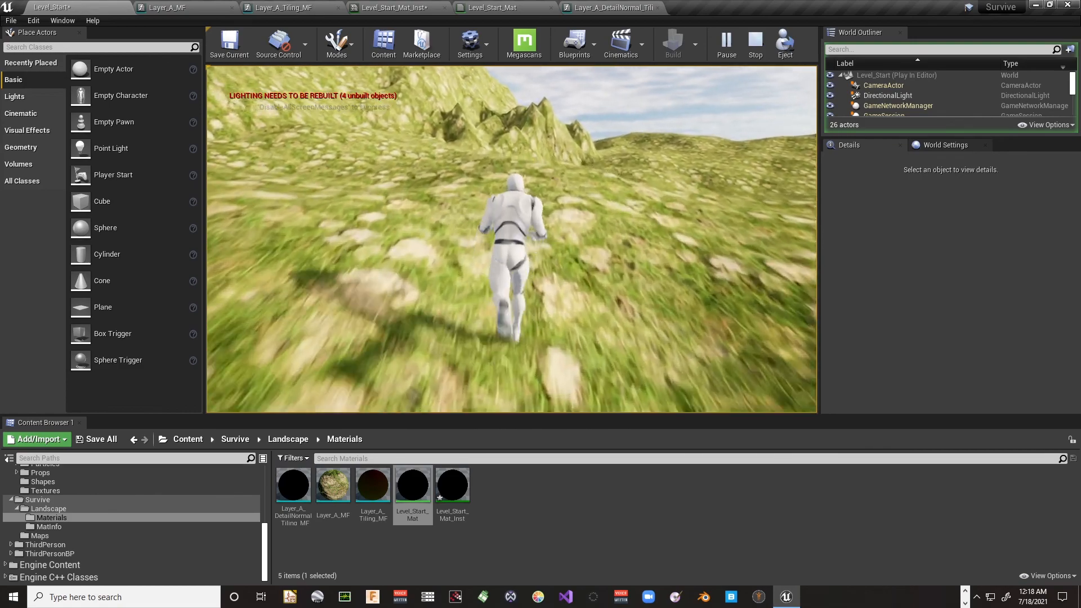
key(w)
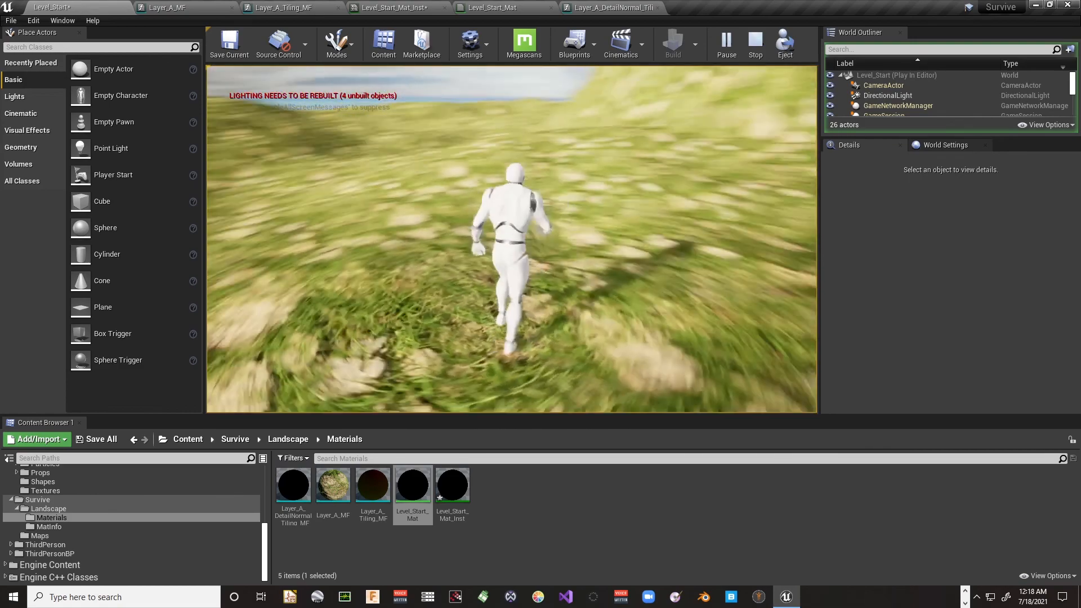
key(w)
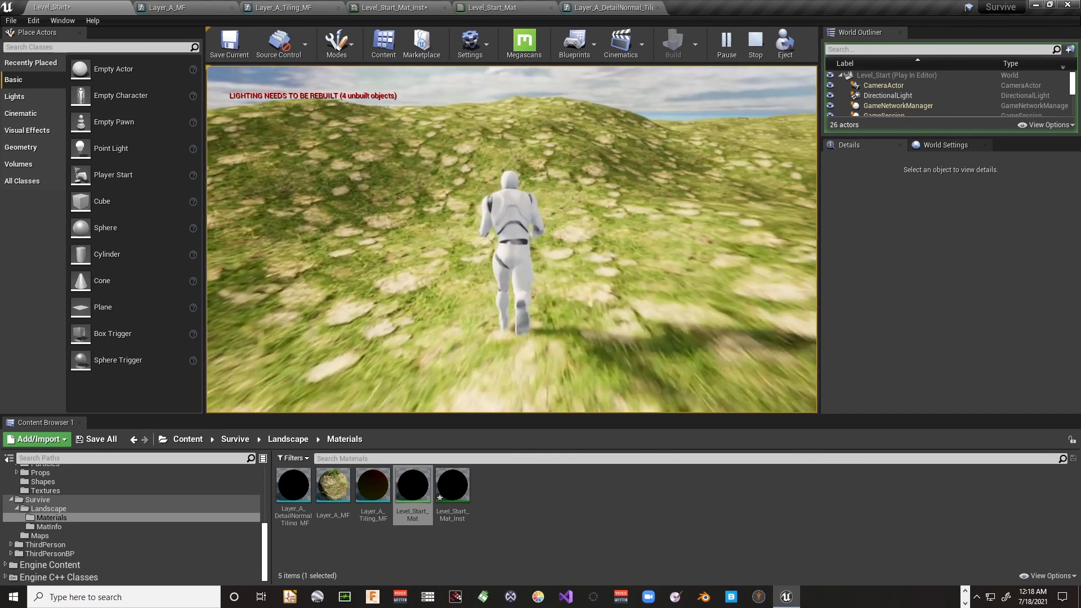
key(w)
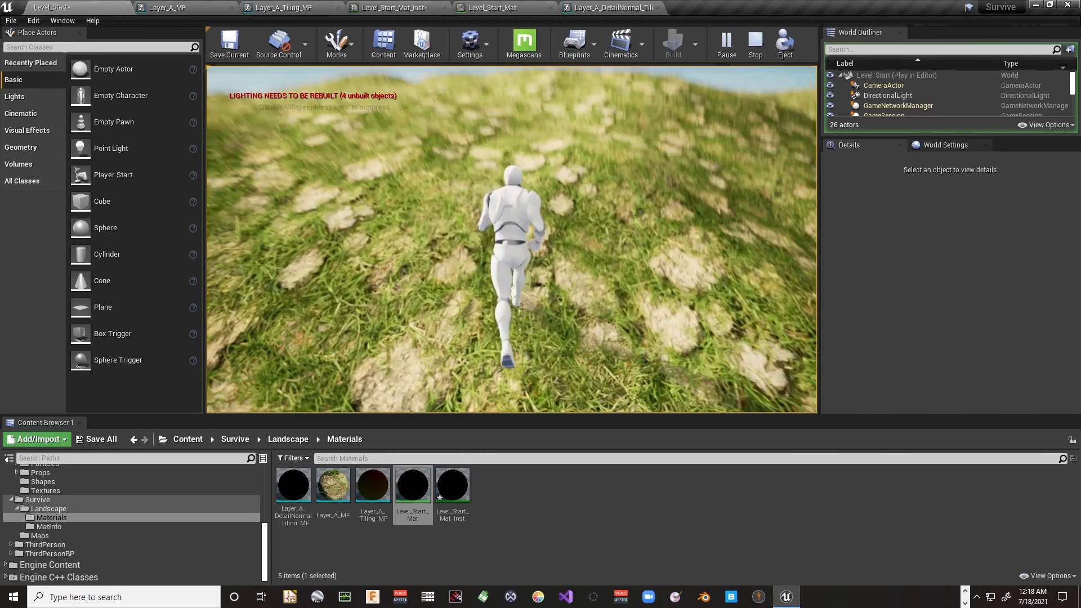
key(Escape)
right_drag(476, 304, 476, 211)
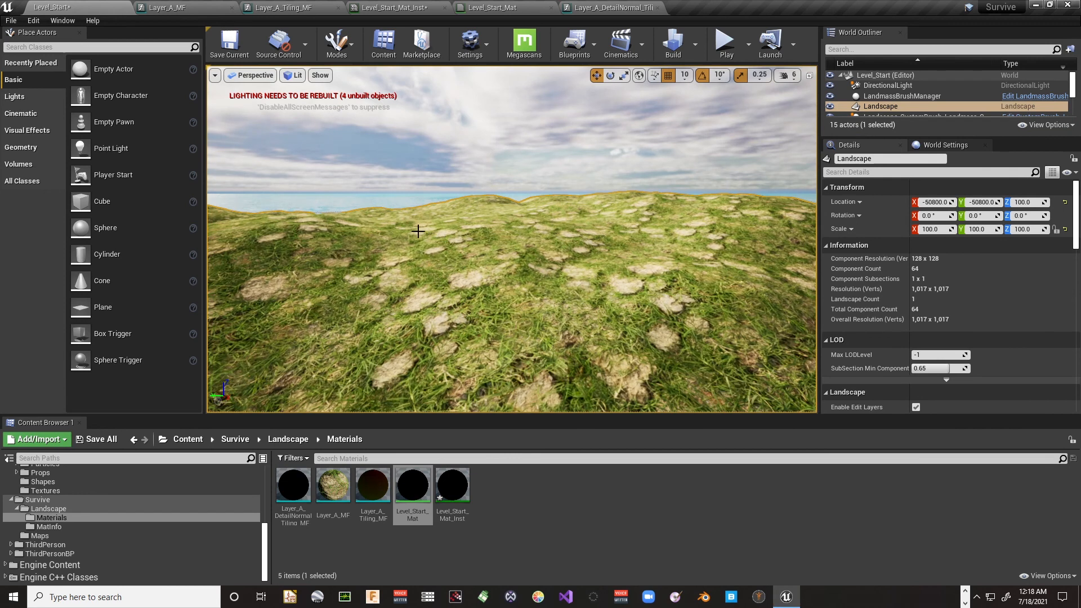
Reorder the open asset editors so Level_Start_Mat and Level_Start_Mat_Inst directly follow Level_Start
click(195, 9)
right_drag(487, 244, 305, 233)
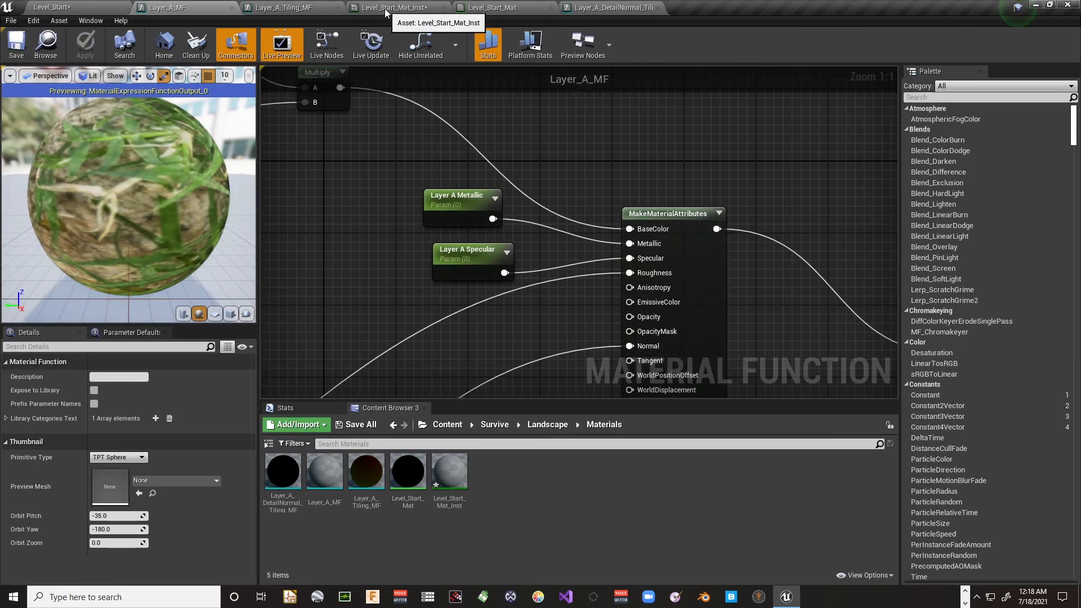
drag(512, 10, 189, 4)
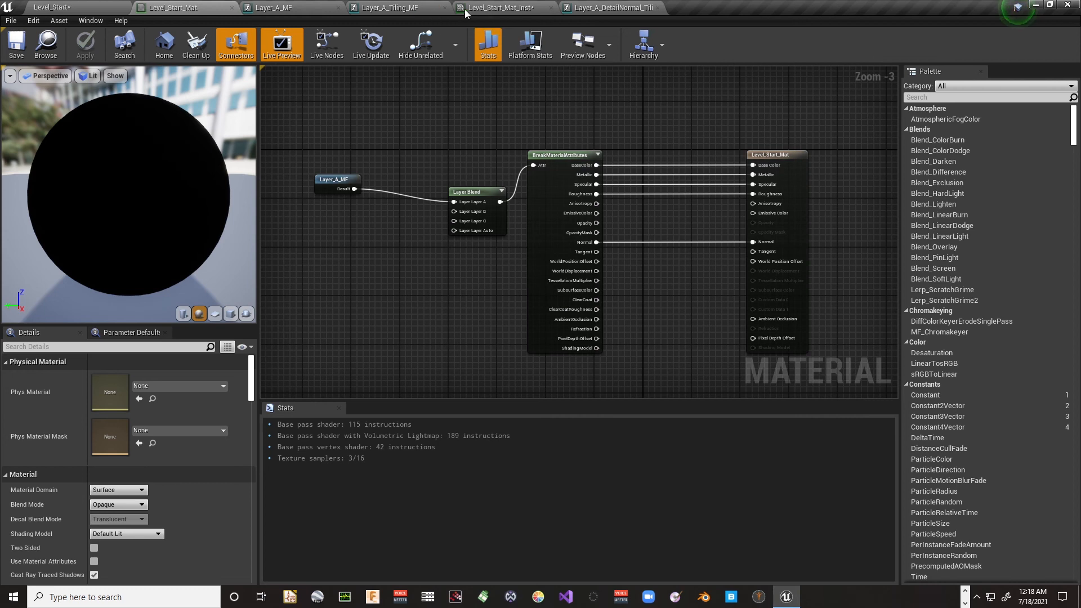
drag(495, 8, 276, 8)
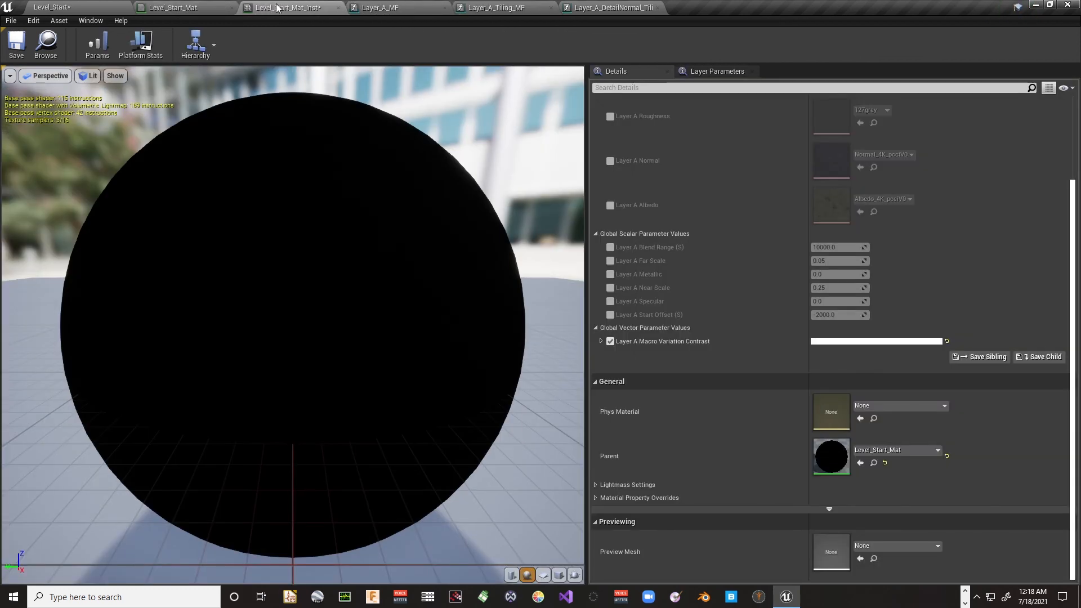
Save Level_Start_Mat_Inst and close the Layer_A_DetailNormal_Tiling_MF editor
click(16, 45)
click(387, 10)
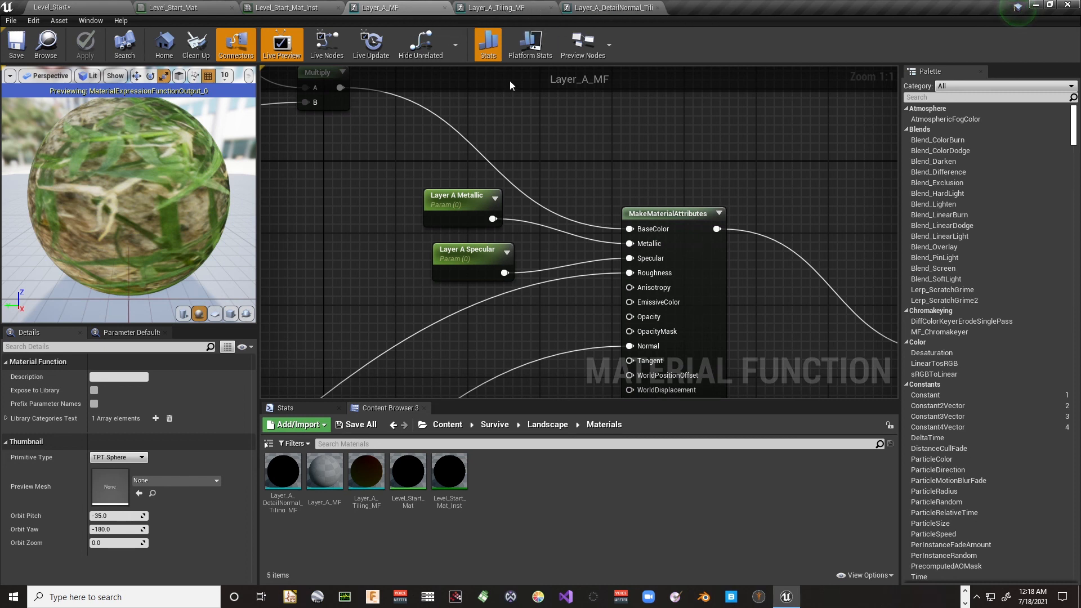
click(625, 8)
click(657, 8)
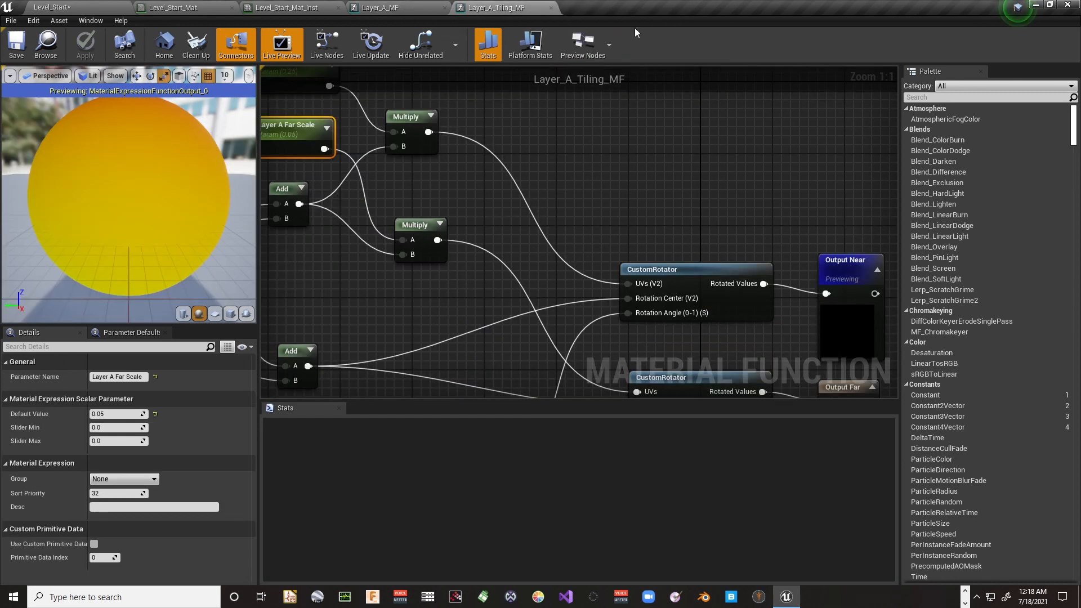
Move the Rotation Angle output node upward in the Layer_A_Tiling_MF graph
scroll(639, 170, down, 3)
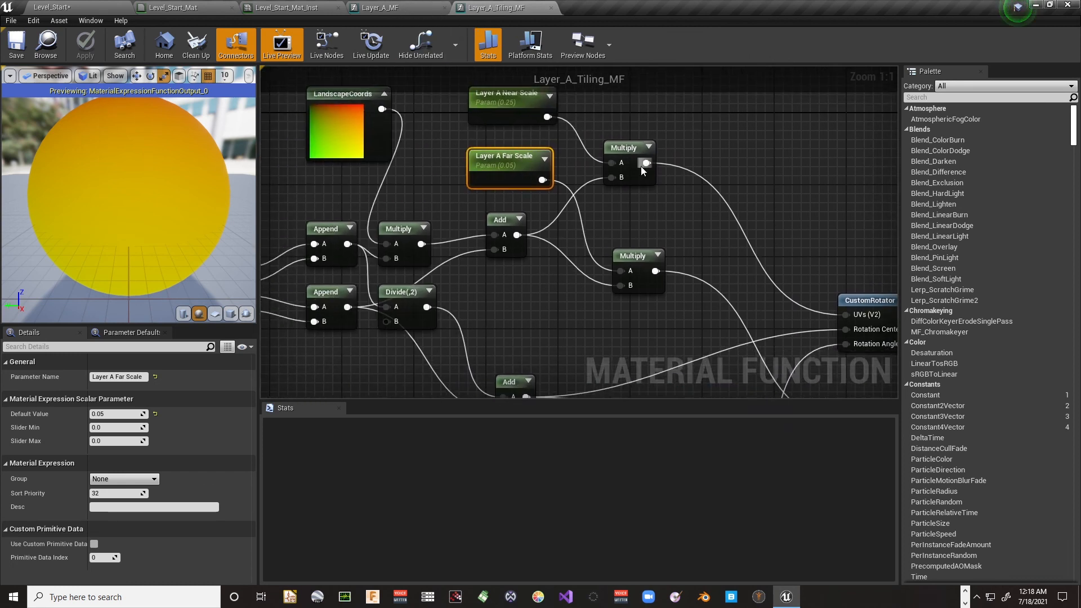
right_drag(492, 305, 180, 172)
drag(683, 346, 657, 256)
right_drag(576, 221, 725, 359)
right_drag(460, 267, 570, 290)
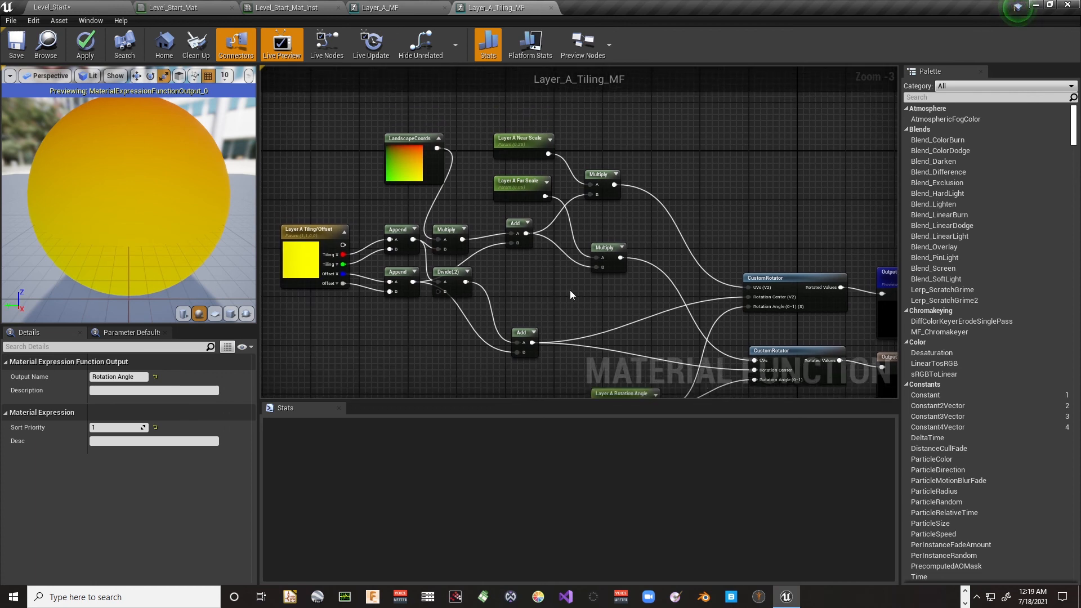
In the Layer_A_MF graph, lower the top edge of the Textures comment box to just above its texture nodes
click(382, 8)
right_drag(411, 187, 660, 96)
scroll(599, 185, down, 3)
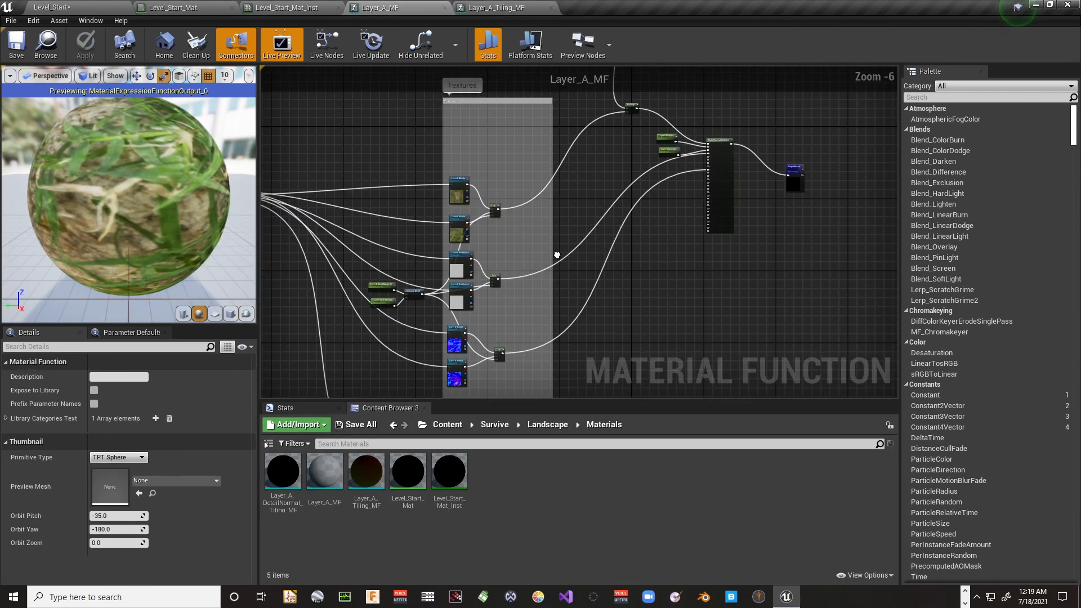
right_drag(557, 257, 575, 236)
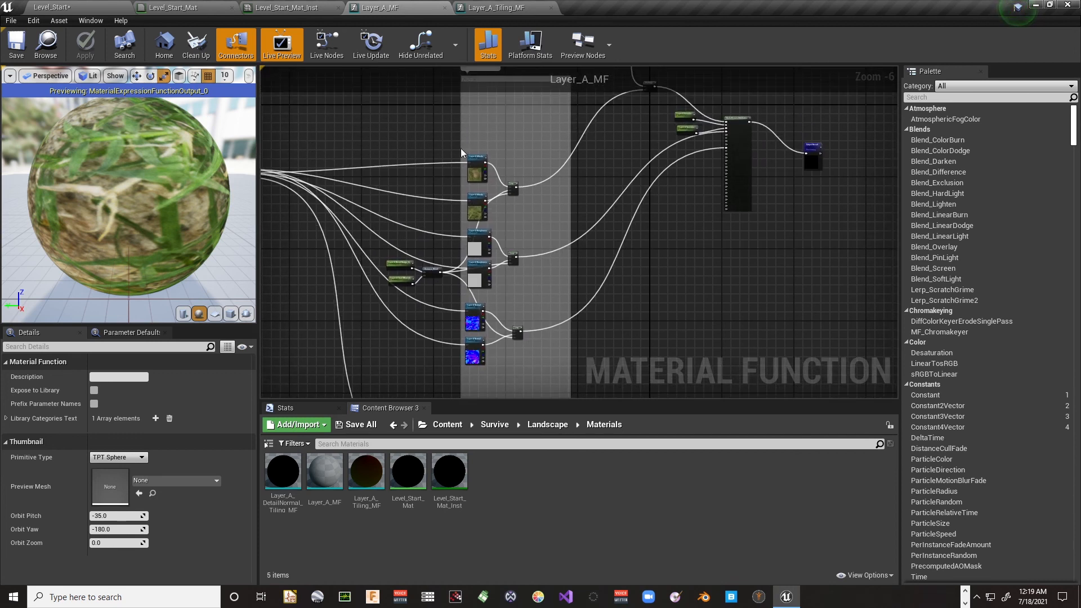
right_drag(516, 143, 509, 192)
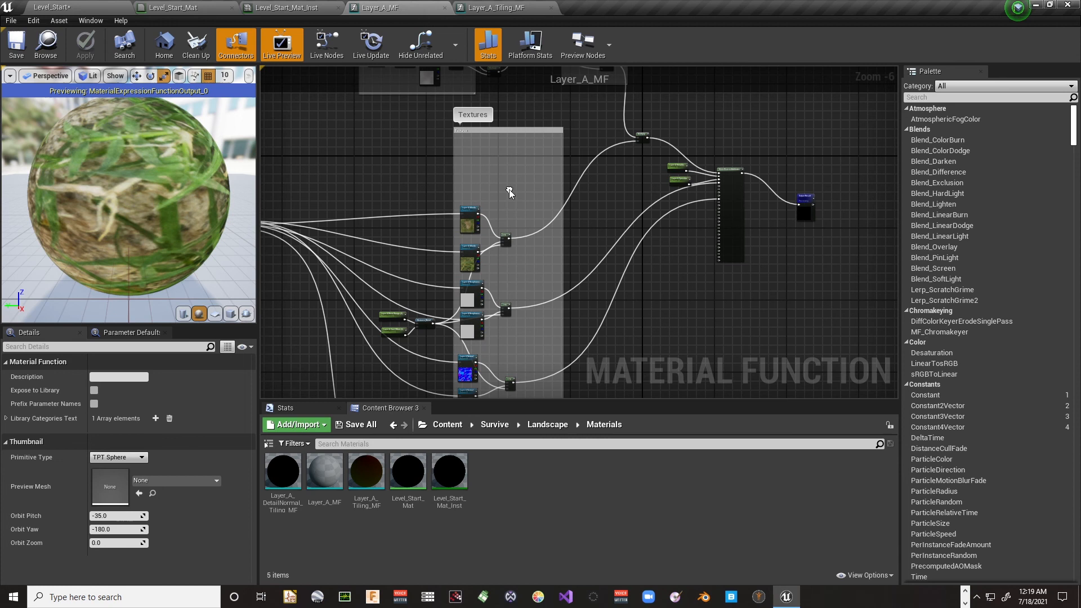
click(499, 128)
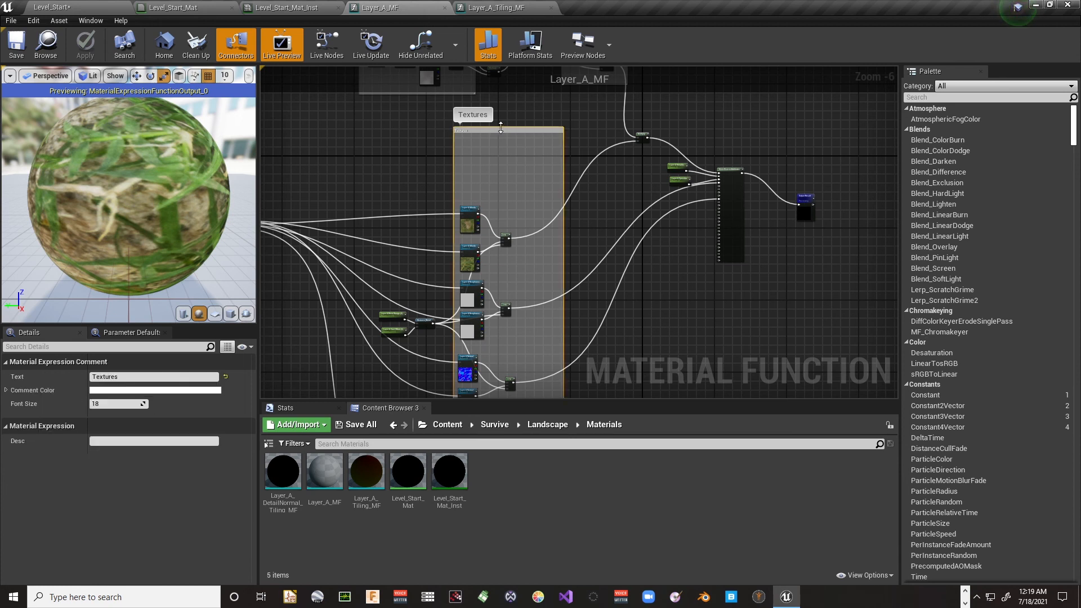
drag(501, 128, 500, 193)
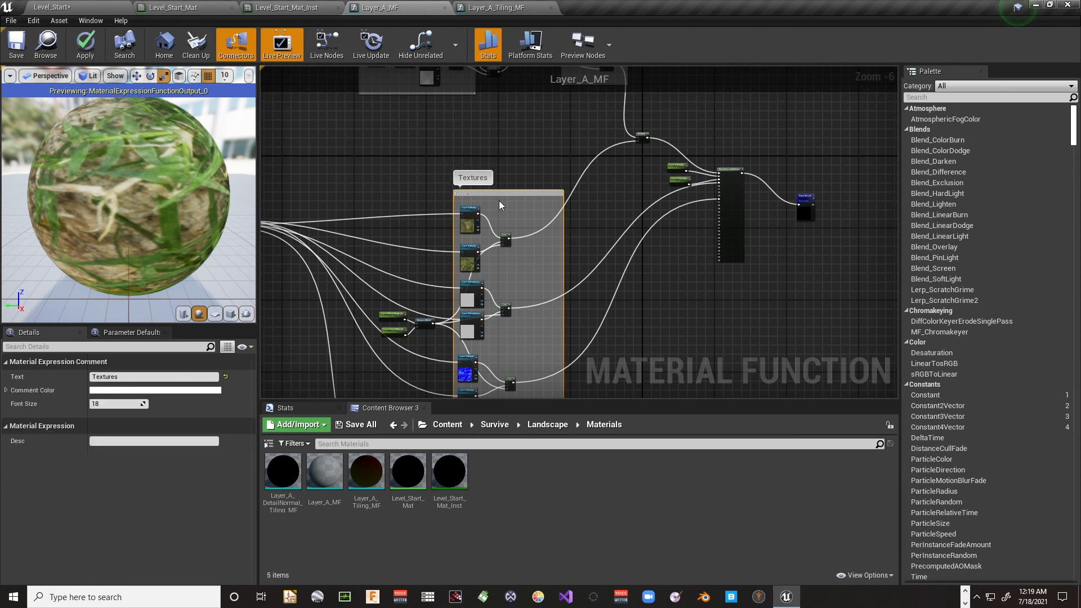
Pull in the bottom and right edges of the Textures comment box to fit around its nodes
right_drag(592, 279, 600, 105)
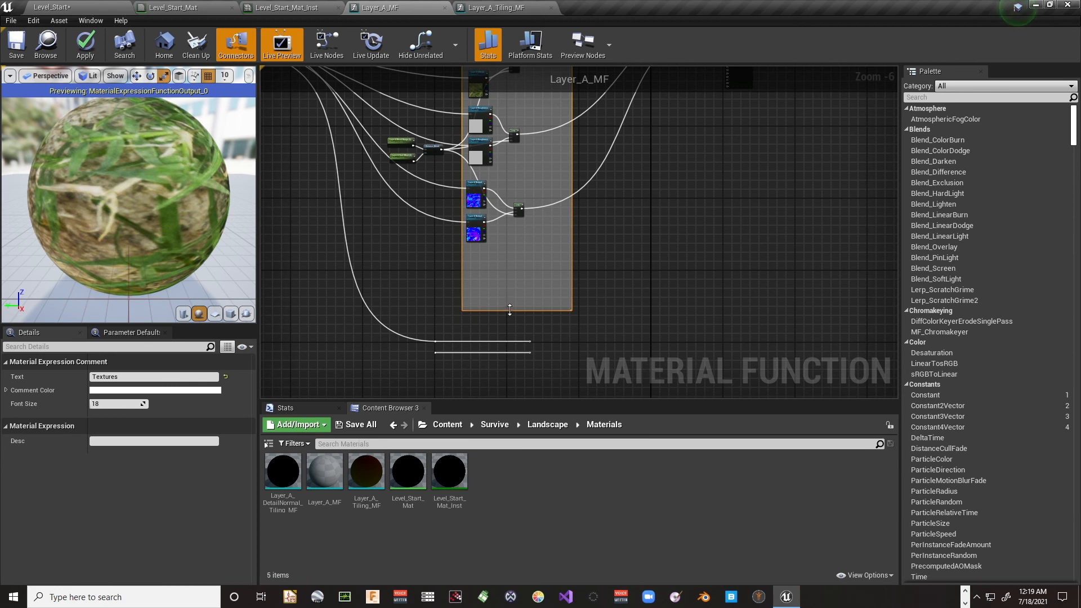
drag(509, 309, 510, 254)
right_drag(579, 230, 587, 338)
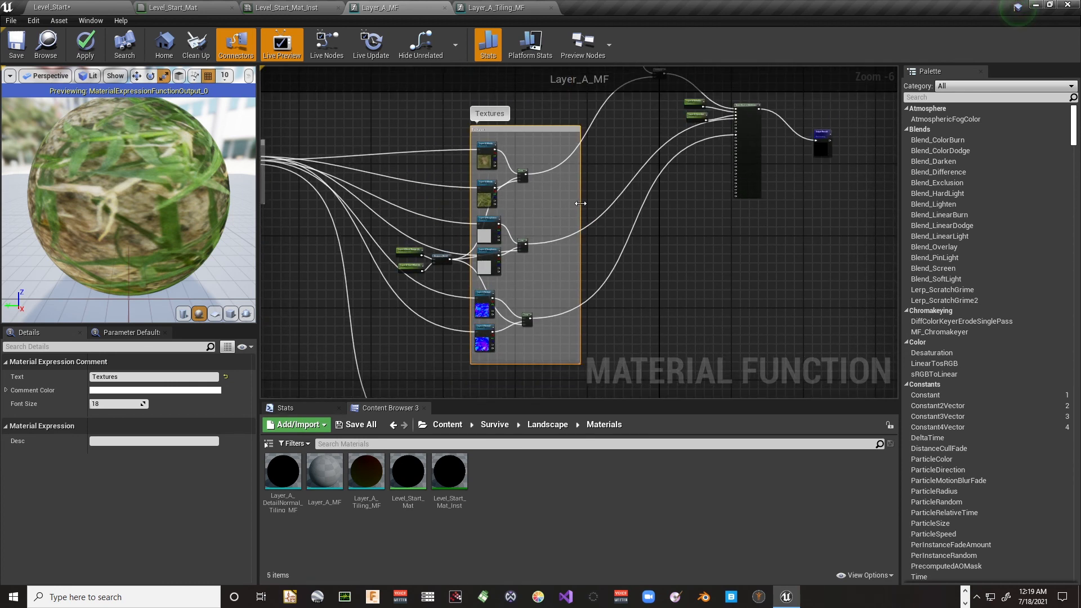
drag(579, 203, 545, 203)
right_drag(416, 344, 451, 190)
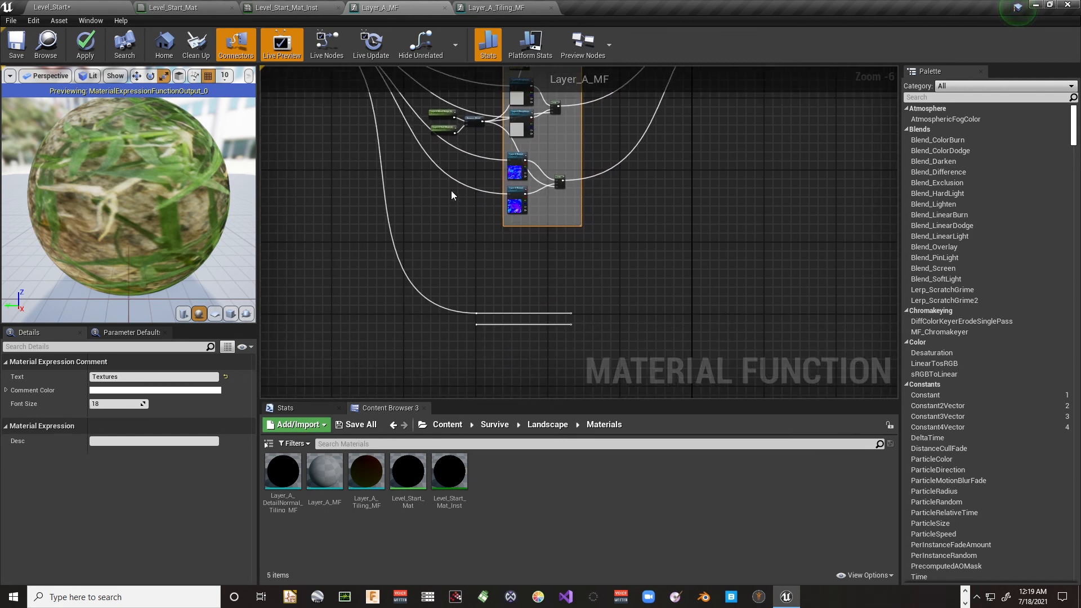
Delete the four stray reroute nodes below the Textures comment box in the Layer_A_MF graph
scroll(450, 197, up, 4)
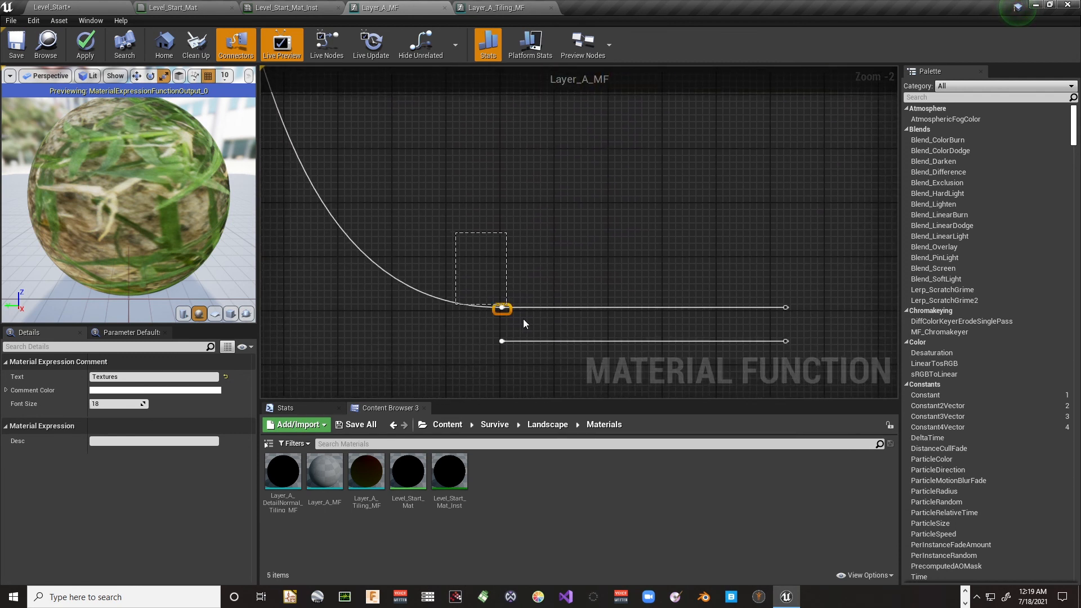
drag(522, 319, 813, 366)
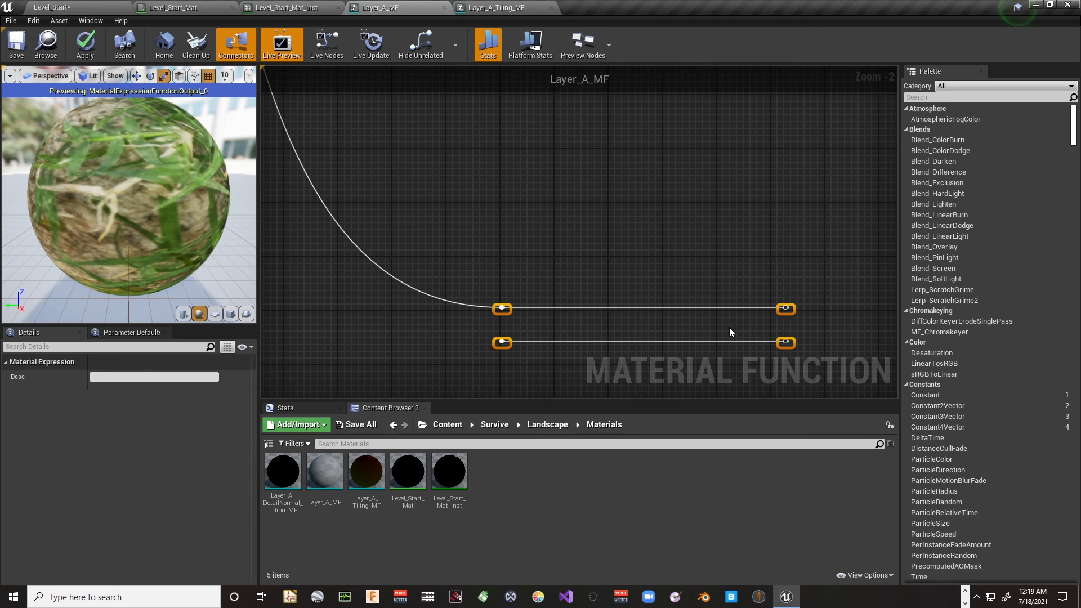
key(Delete)
Move the Tiling comment box with its Layer_A_Tiling_MF node closer to the Textures group
right_drag(530, 210, 669, 397)
scroll(504, 237, down, 6)
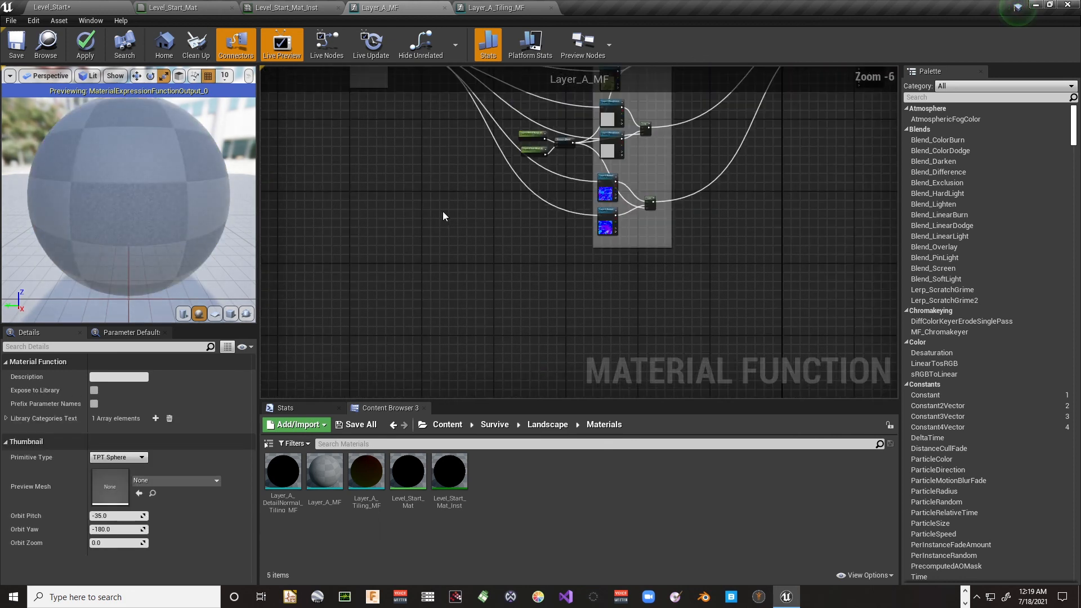
right_drag(366, 179, 369, 266)
scroll(483, 318, up, 6)
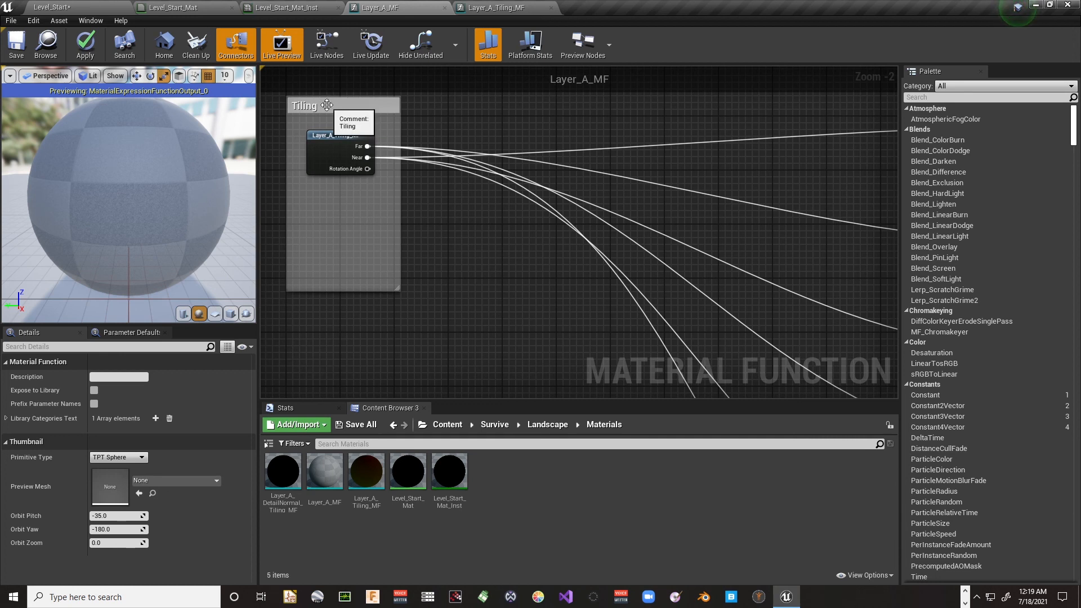
drag(321, 103, 603, 270)
Move the Layer A Blend Range, Layer A Start Offset and Distance_Blend nodes together beneath the Layer_A_Tiling_MF node
right_drag(599, 243, 304, 130)
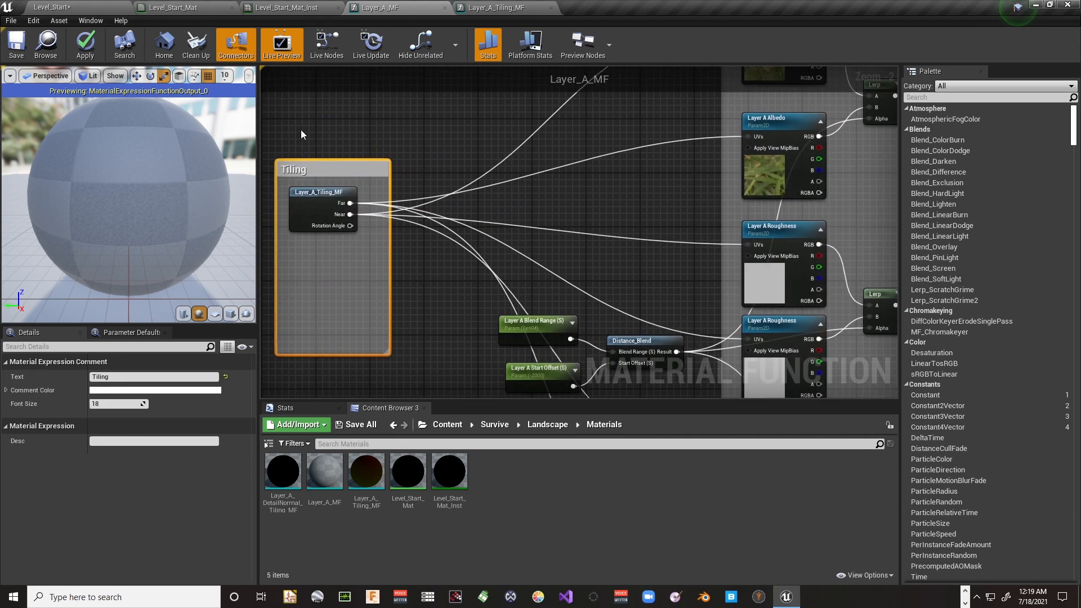
right_drag(527, 282, 460, 135)
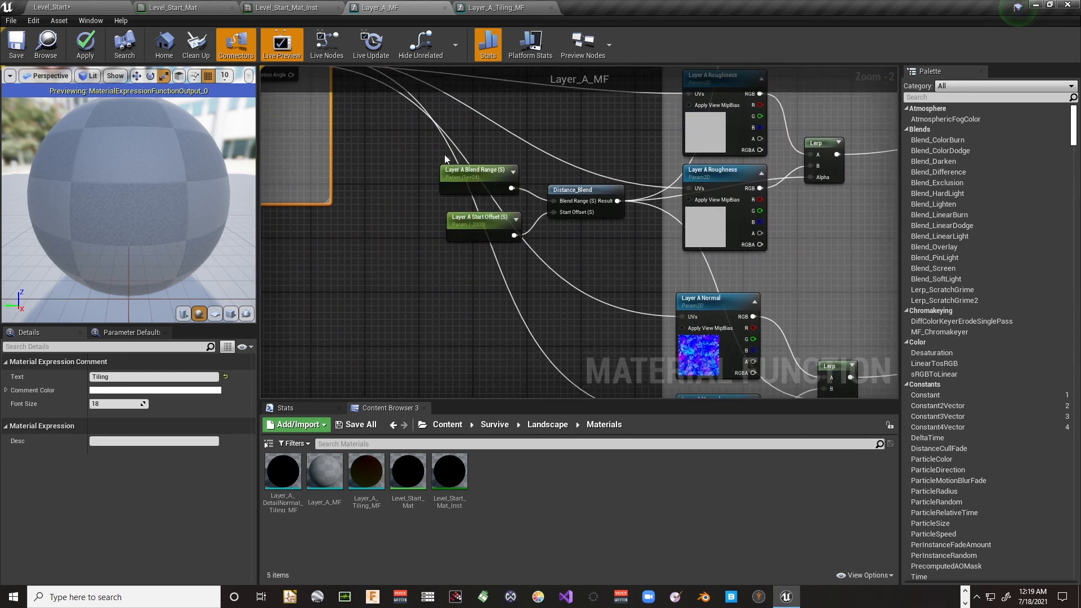
drag(444, 154, 637, 268)
drag(594, 212, 385, 185)
Extend the Tiling comment box downward and to the right to enclose the distance blend nodes
right_drag(392, 218, 575, 276)
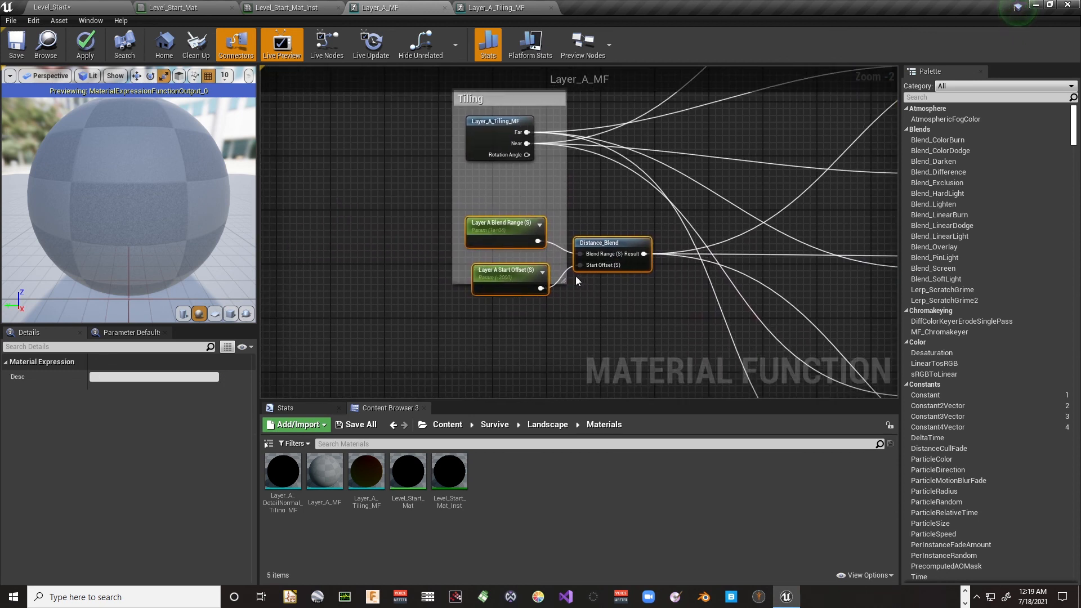
right_drag(590, 315, 599, 282)
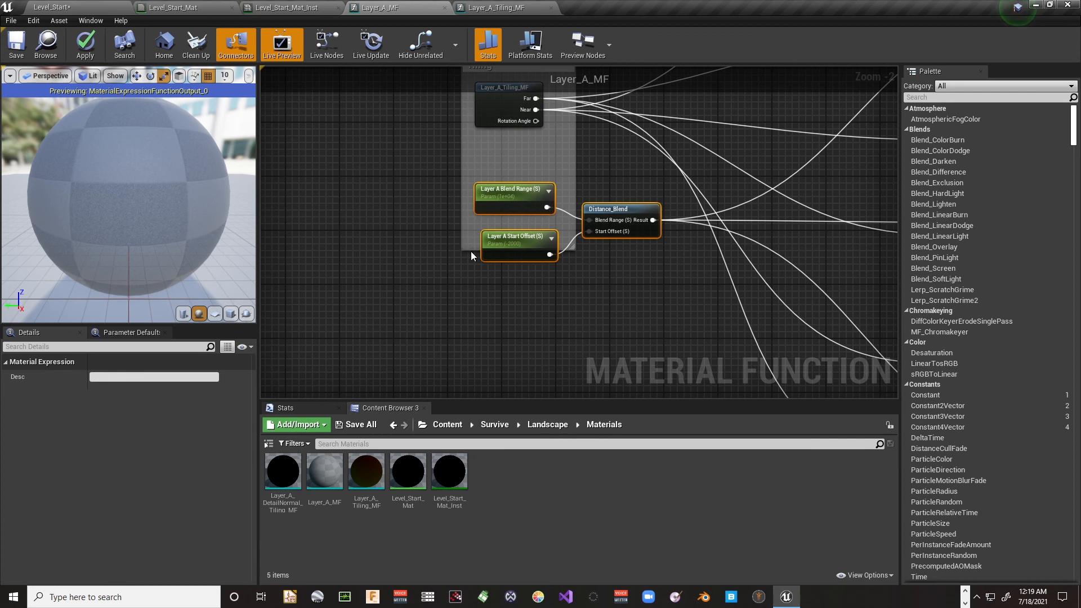
drag(471, 251, 471, 317)
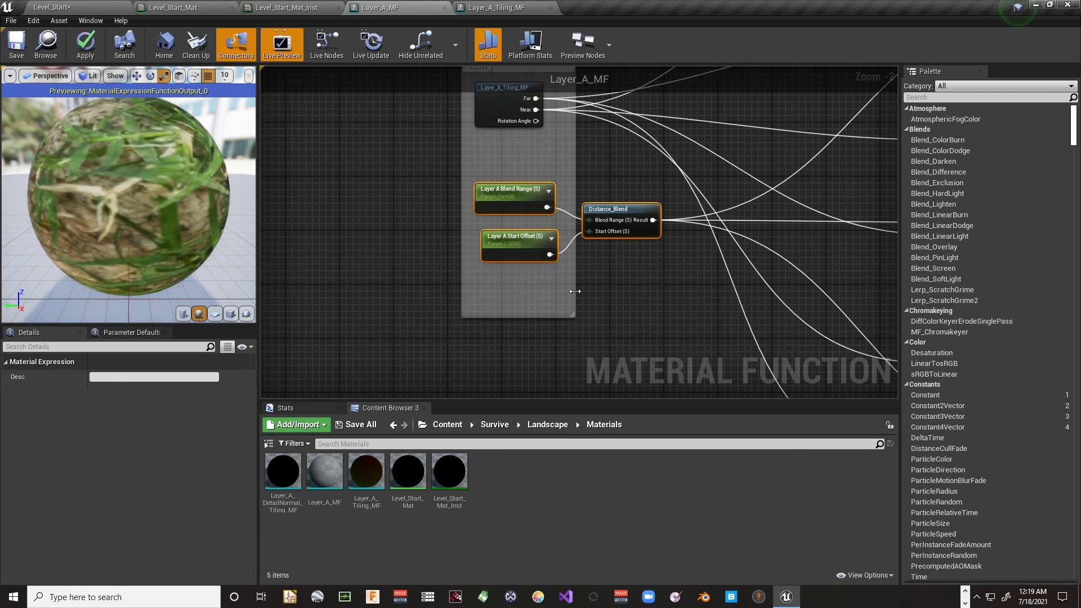
drag(575, 291, 677, 294)
Arrange the blend nodes compactly under Layer_A_Tiling_MF and raise the bottom edge of the Tiling comment box to fit
right_drag(623, 284, 554, 349)
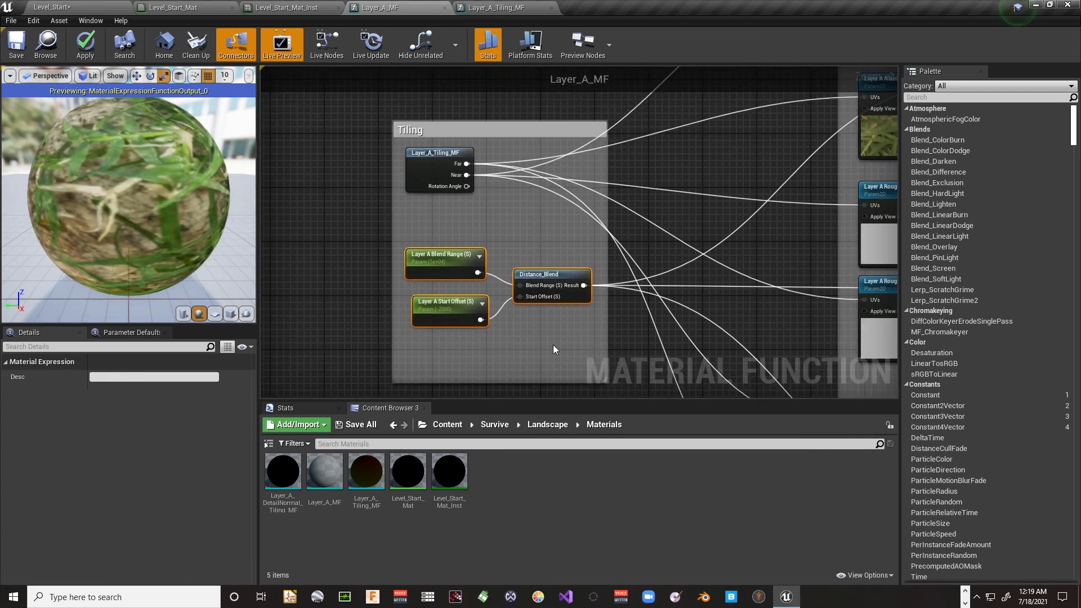
drag(465, 131, 454, 122)
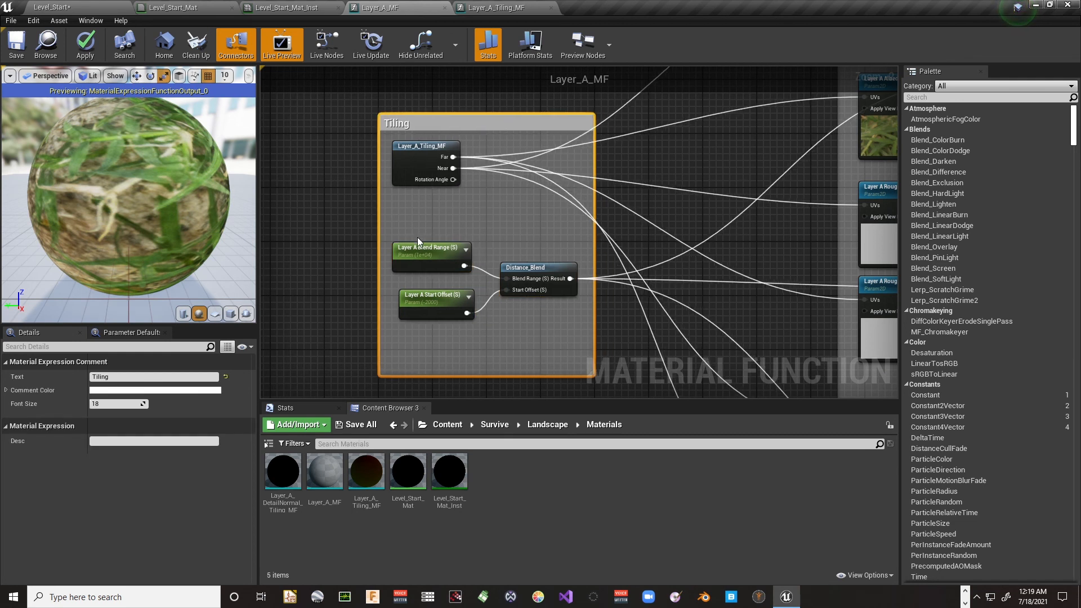
drag(421, 247, 429, 214)
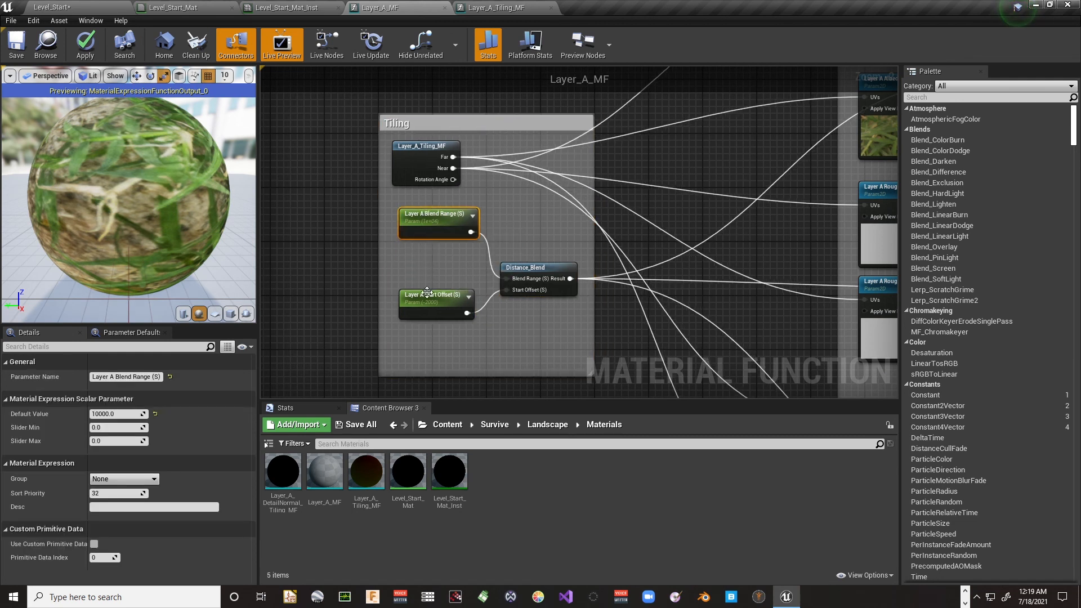
drag(427, 292, 426, 272)
click(527, 268)
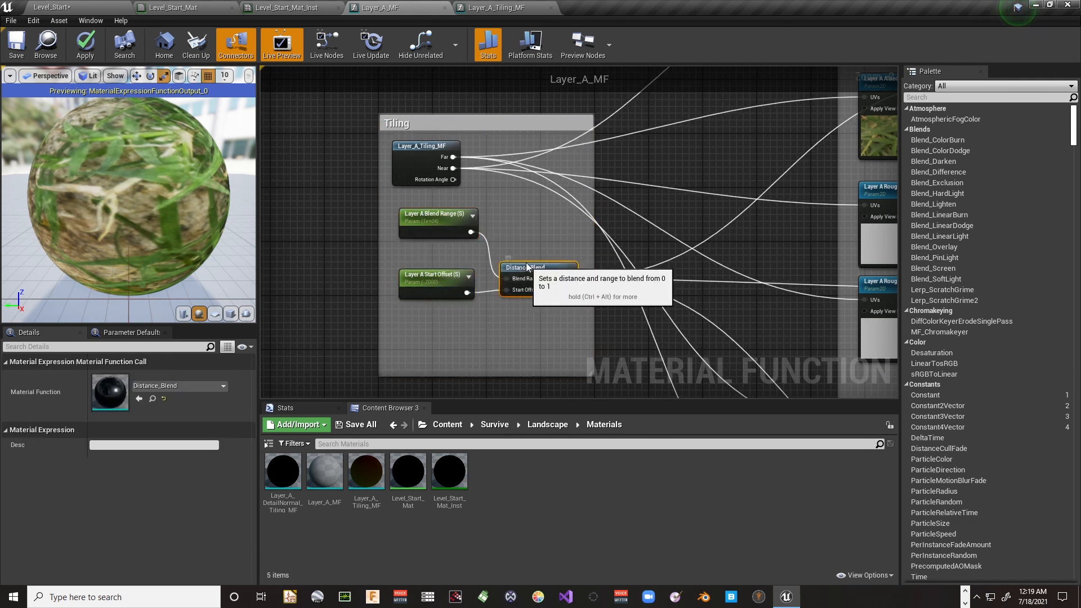
drag(527, 268, 528, 241)
drag(519, 375, 518, 325)
Move the Multiply, Metallic, Specular, MakeMaterialAttributes and output nodes together down and left, beside the Textures box
right_drag(669, 282, 437, 355)
scroll(455, 325, down, 5)
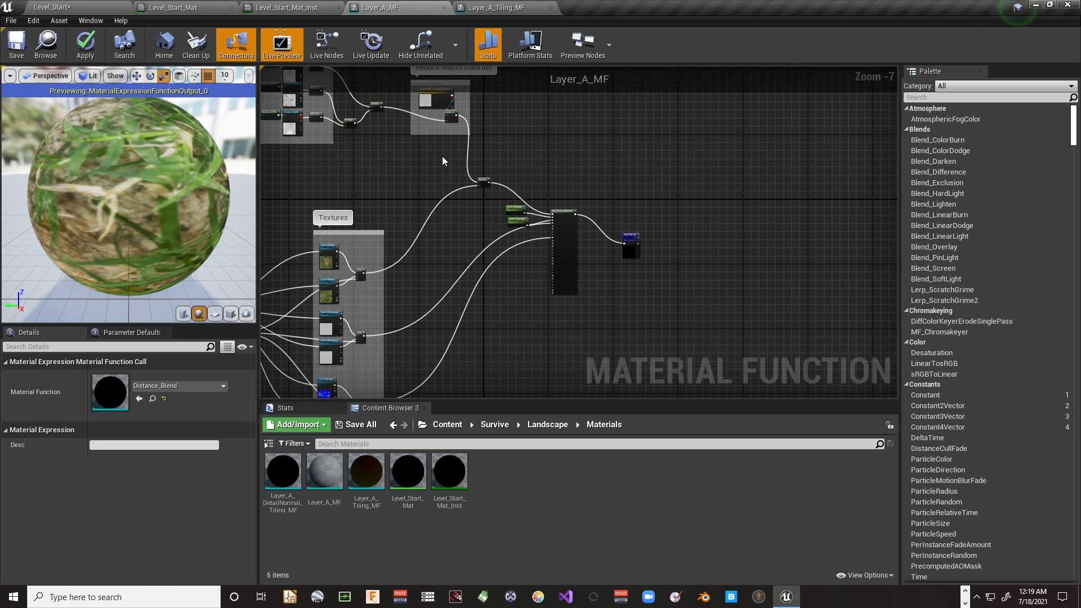
drag(443, 162, 679, 326)
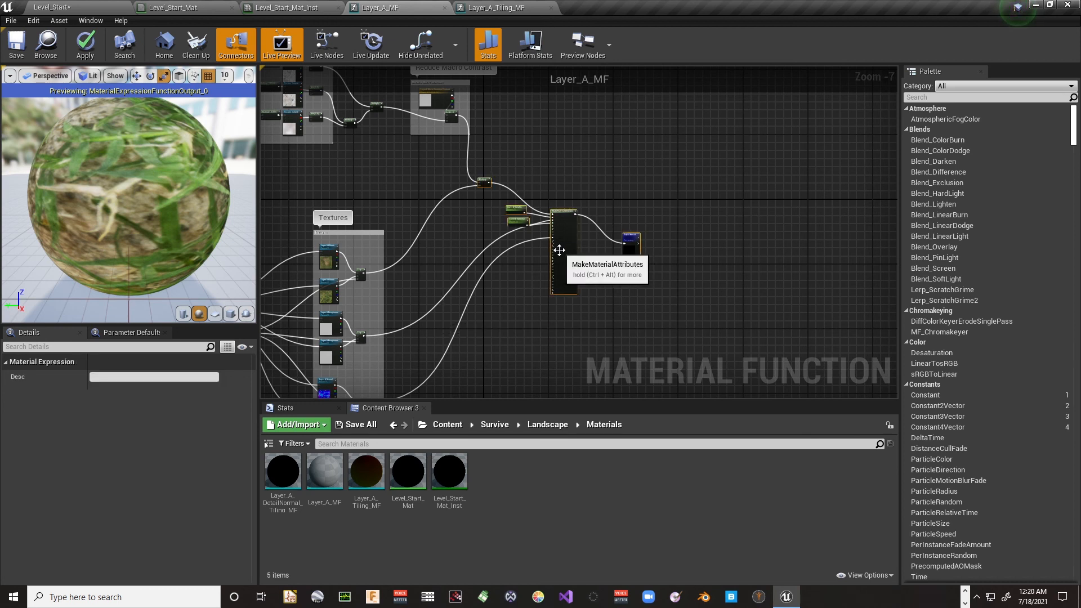
drag(558, 250, 500, 345)
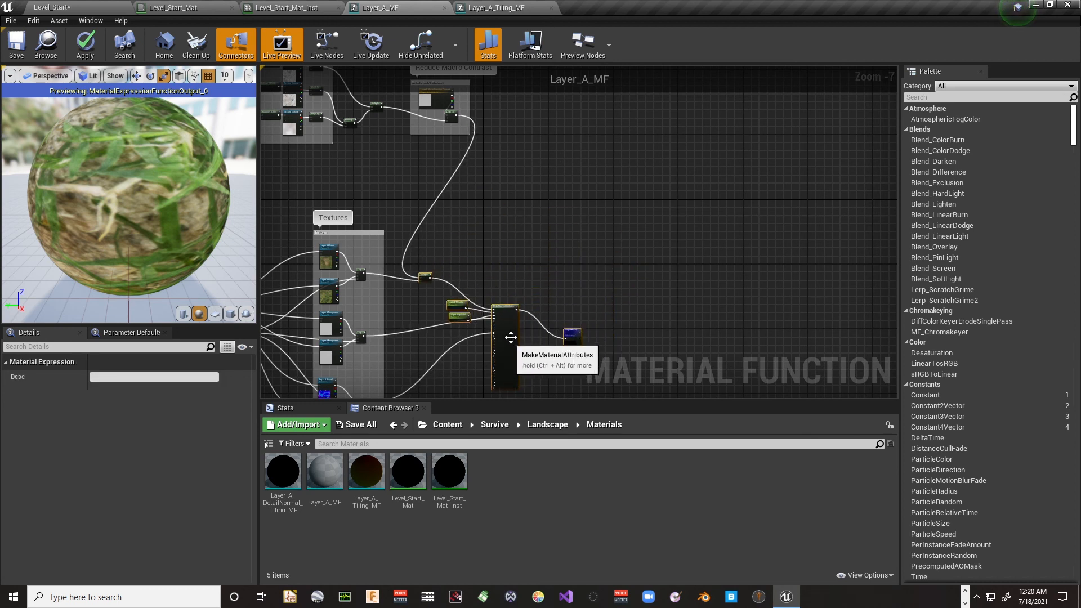
Move the Macro Texture Variation and Reduce Macro Contrast groups closer above the Textures box, and save the material function
right_drag(511, 337, 627, 430)
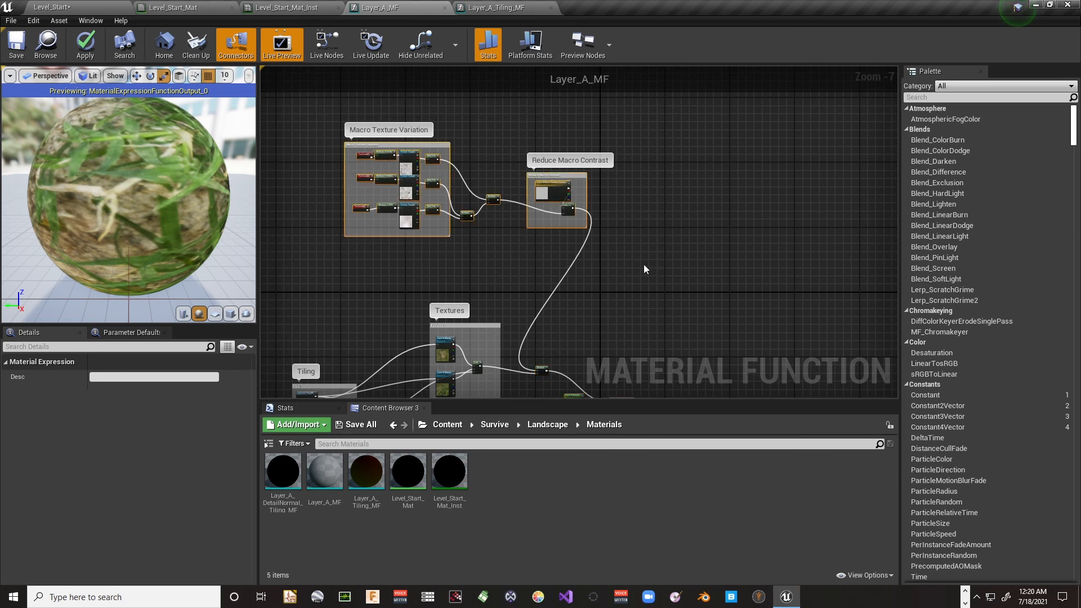
click(554, 225)
drag(301, 132, 621, 259)
drag(406, 152, 335, 217)
right_drag(390, 174, 471, 40)
scroll(480, 106, down, 2)
scroll(482, 111, up, 2)
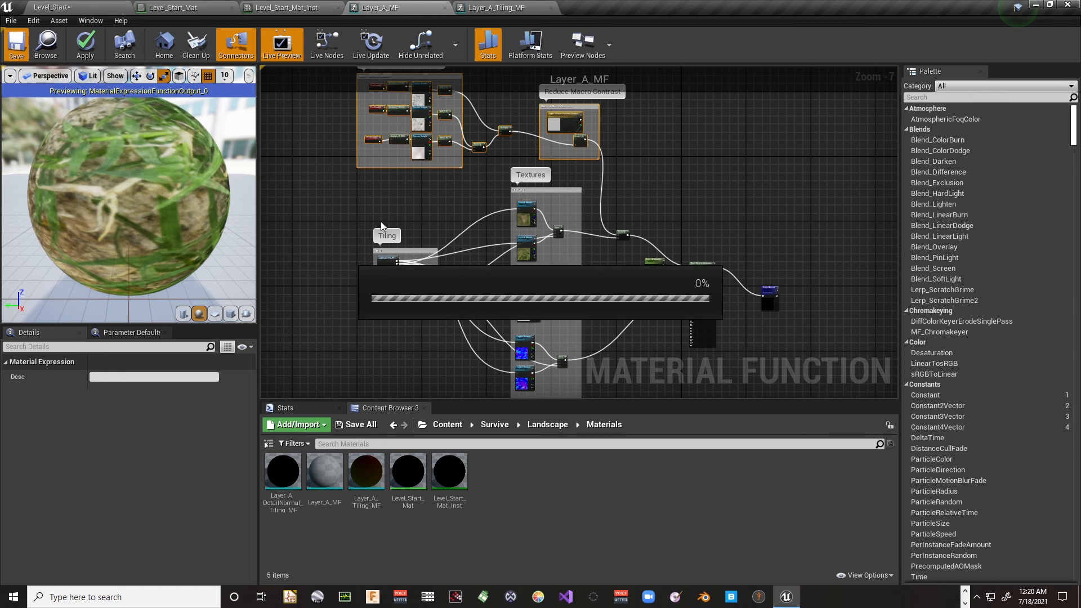
Align the Layer A Specular parameter directly beneath the Layer A Metallic parameter
scroll(379, 205, up, 3)
right_drag(431, 228, 303, 129)
scroll(481, 211, down, 2)
scroll(644, 267, up, 2)
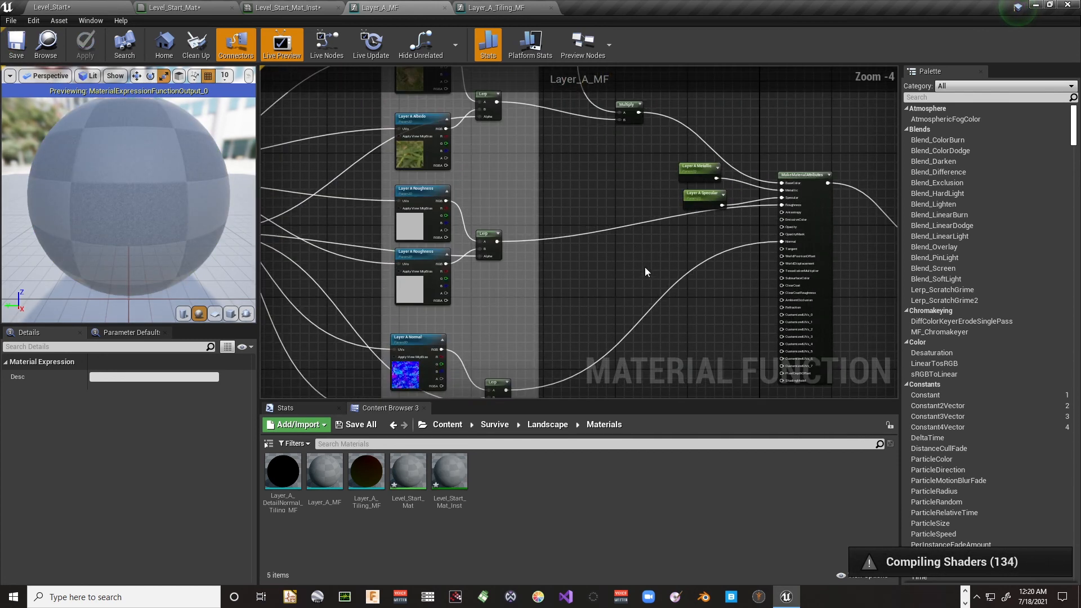
scroll(653, 259, up, 2)
click(677, 109)
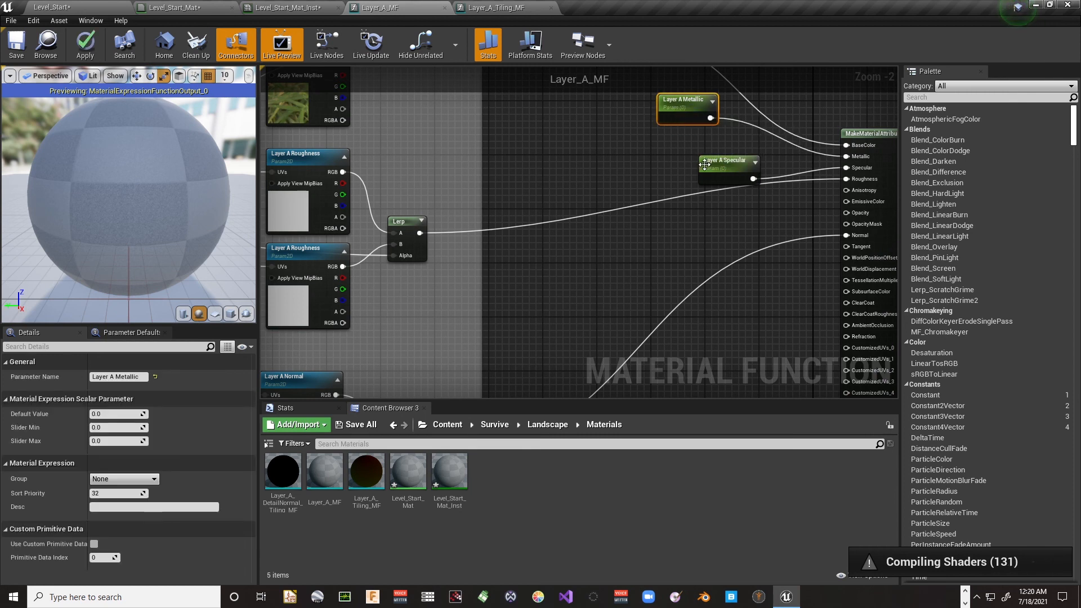
drag(713, 165, 672, 144)
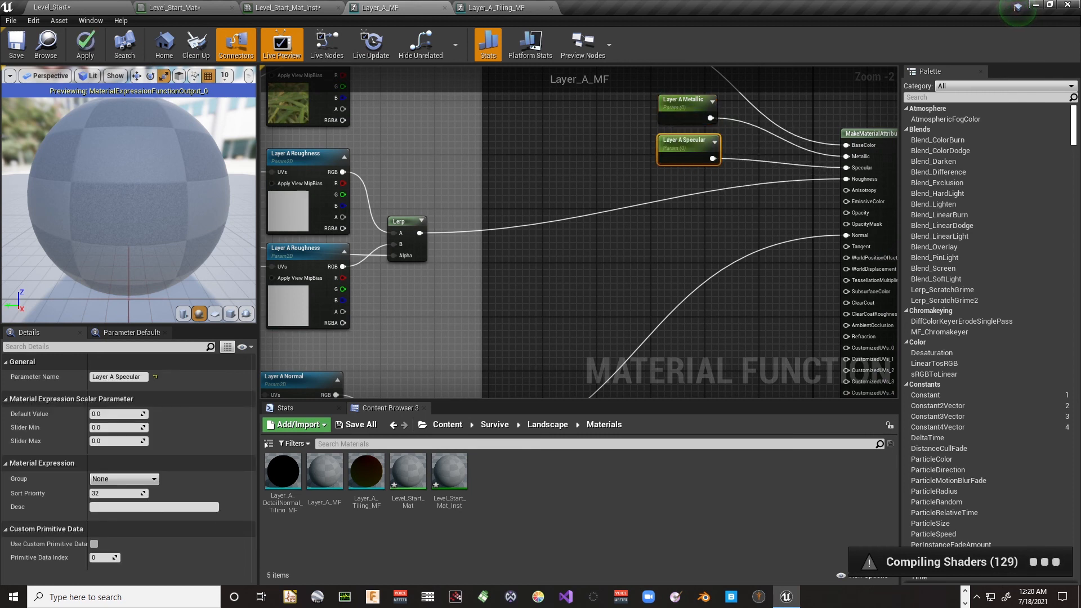
scroll(728, 229, down, 4)
right_drag(558, 192, 475, 233)
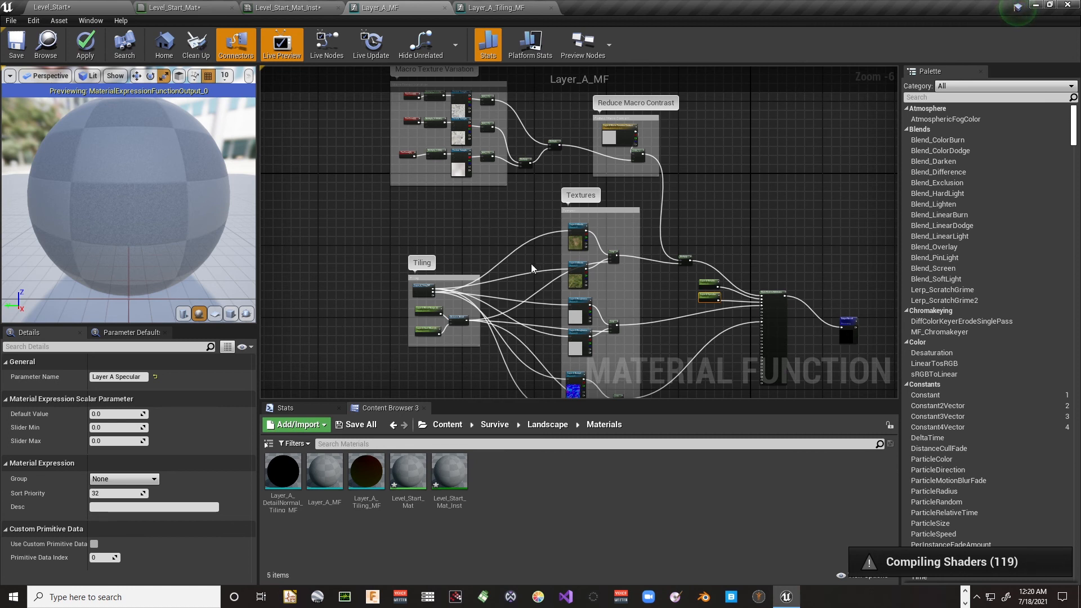
Switch to the Level_Start level editor and create a folder named Layer_A in the Landscape Materials folder
click(84, 8)
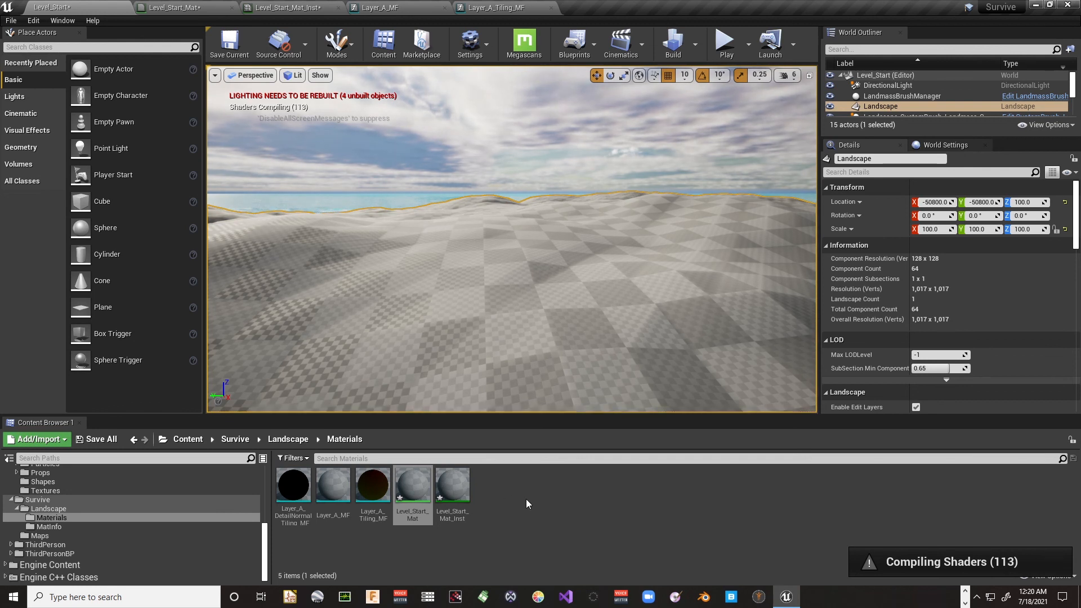
click(326, 538)
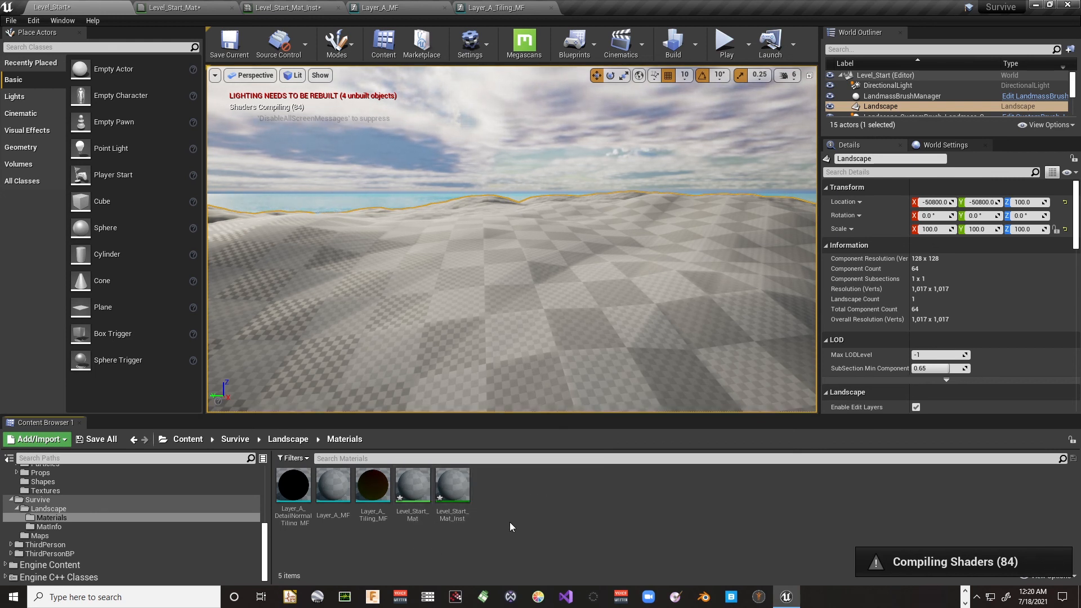
right_click(510, 526)
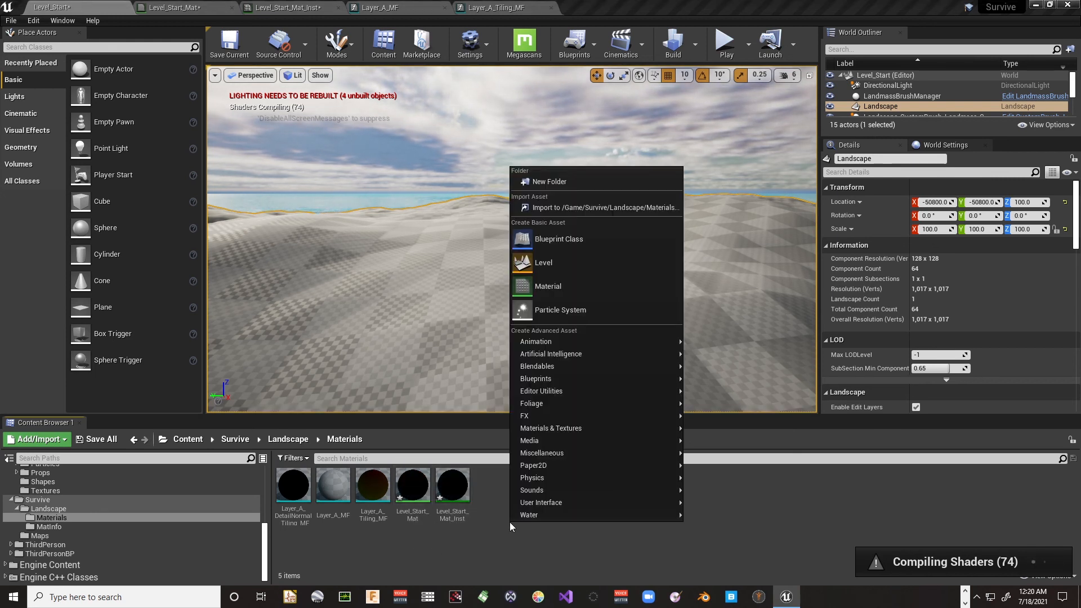
click(547, 181)
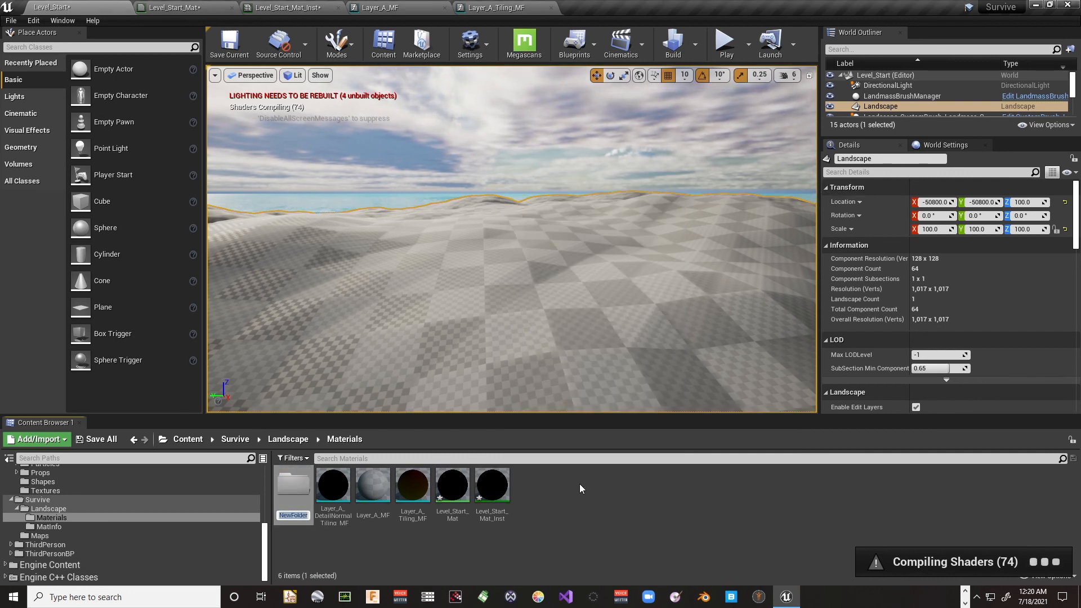
text(Laye)
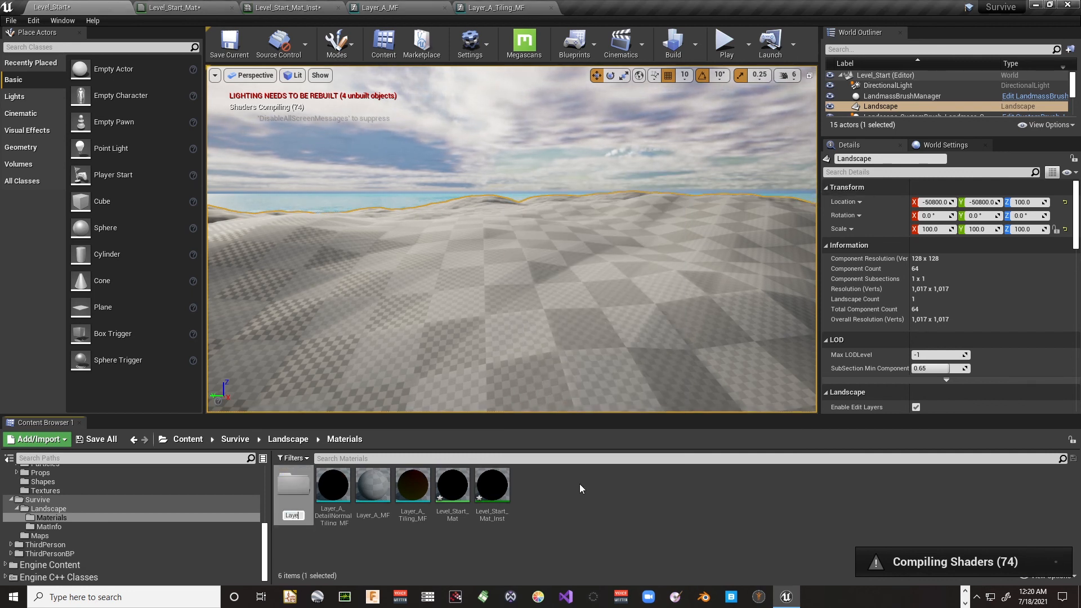
text(r A)
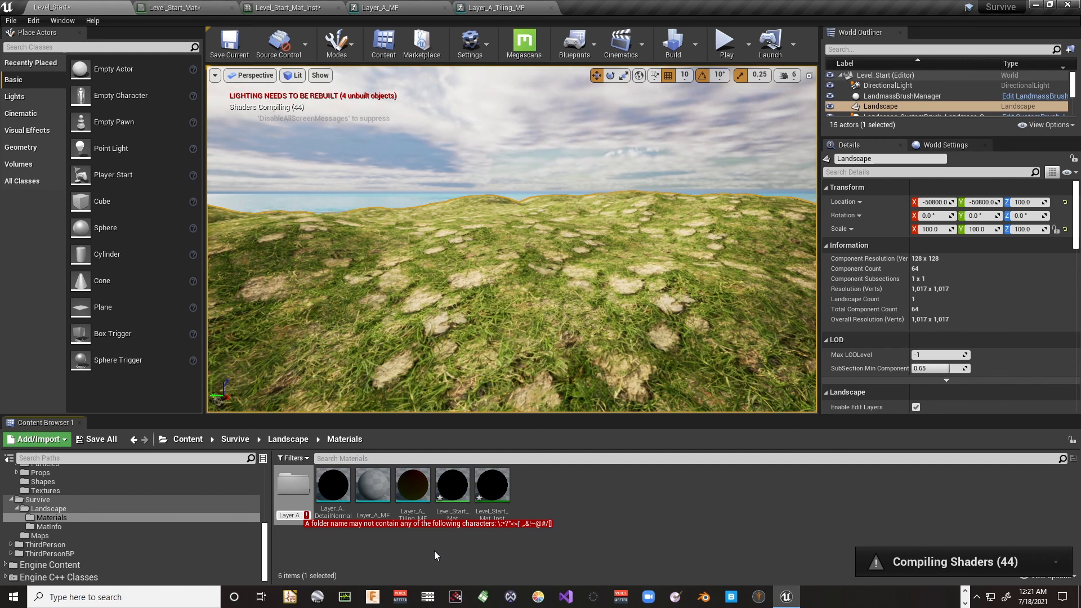
key(BackSpace)
text(_)
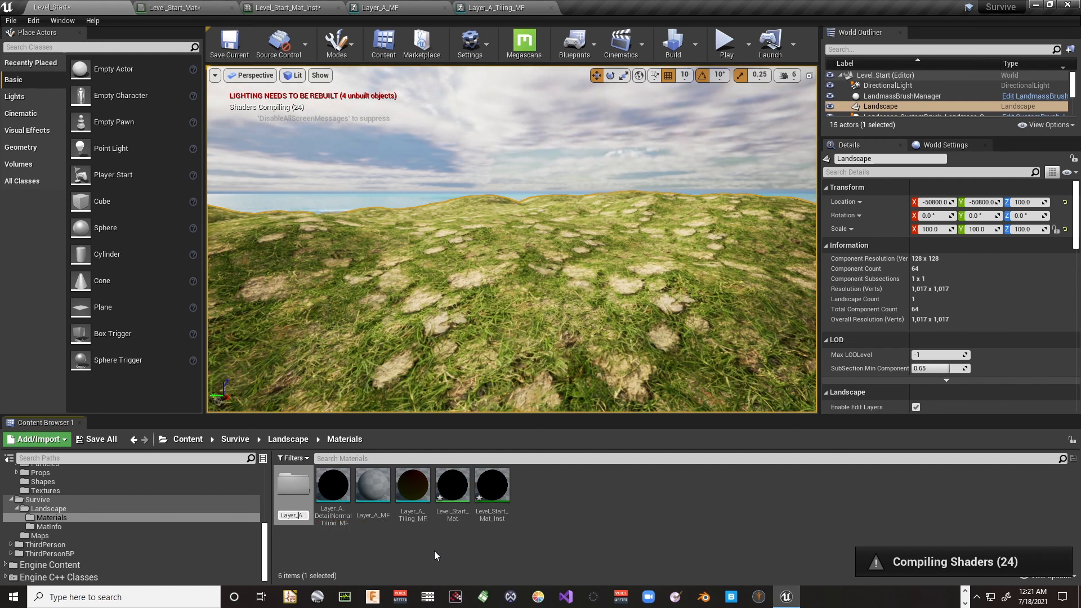
key(Return)
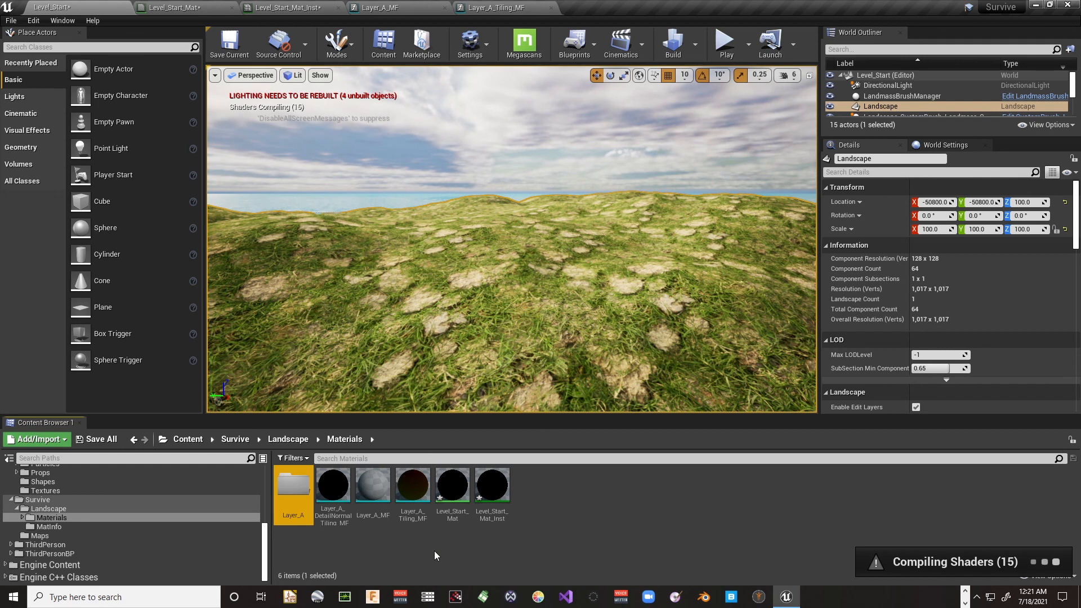
Force delete the unused Layer_A_DetailNormal_Tiling_MF asset
click(334, 489)
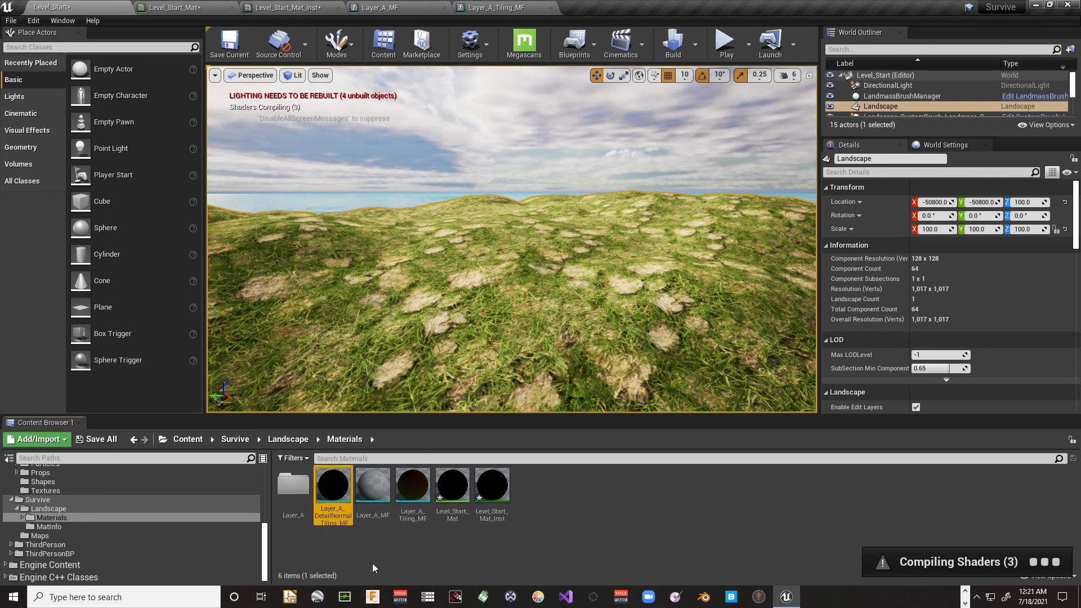
key(Delete)
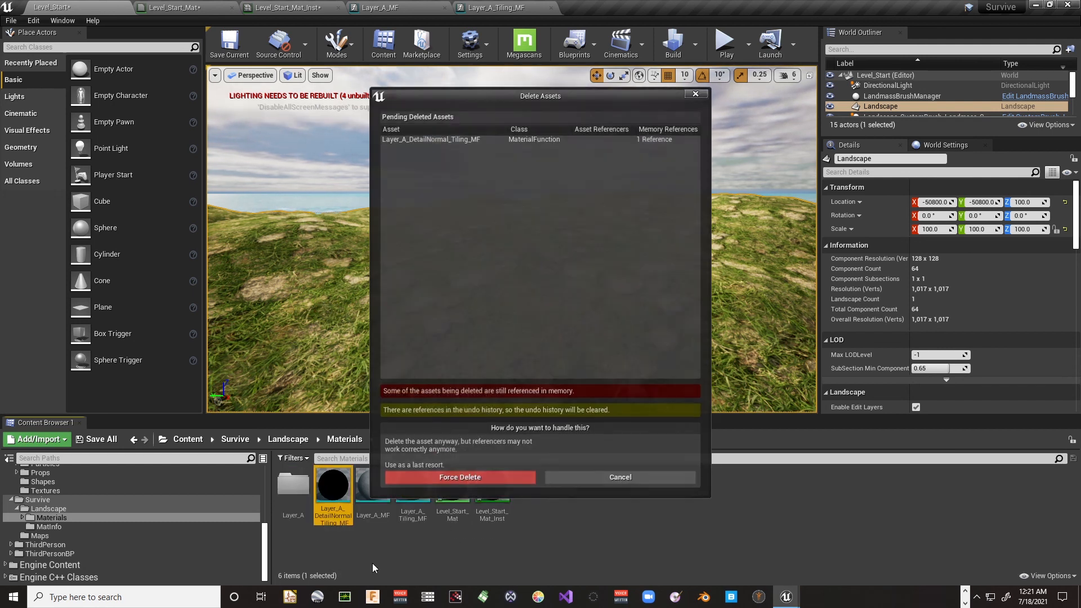
click(494, 476)
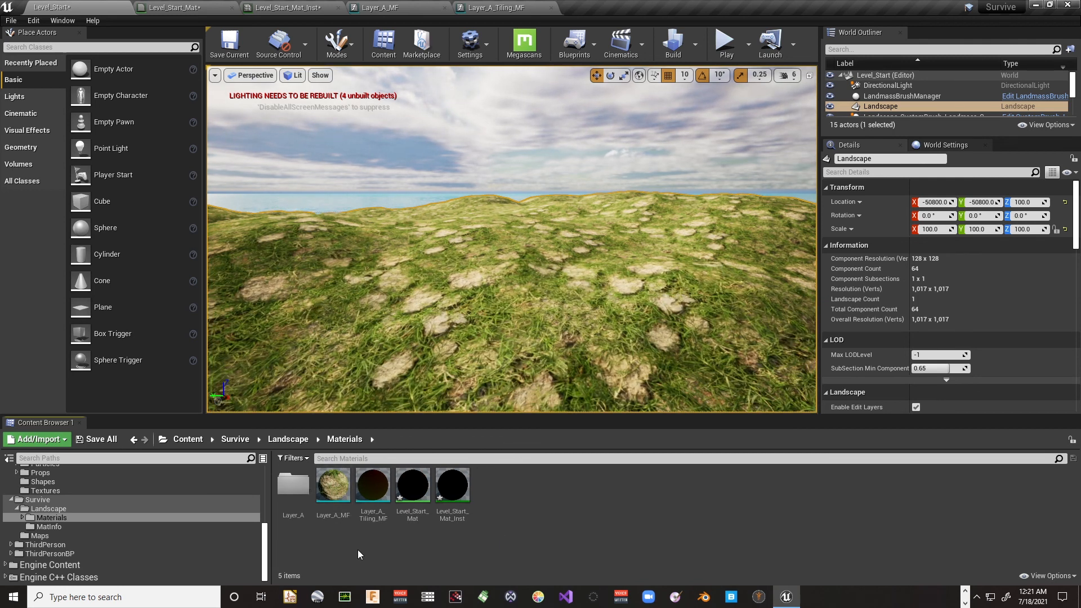
Move the Layer_A_MF and Layer_A_Tiling_MF material functions into the Layer_A folder and open that folder
drag(333, 485, 296, 497)
click(320, 511)
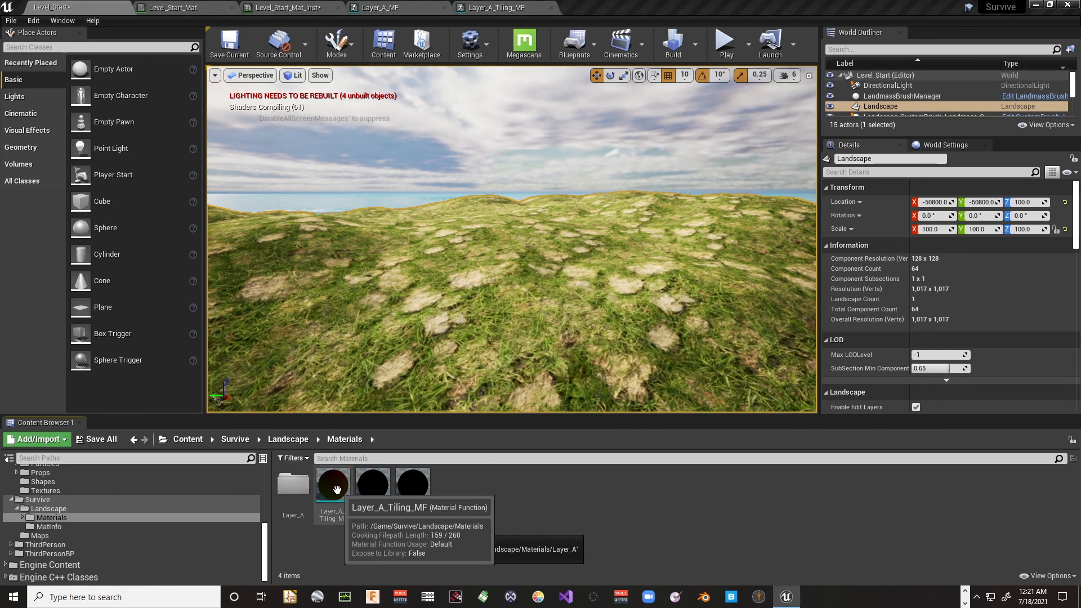
click(337, 490)
drag(337, 490, 292, 488)
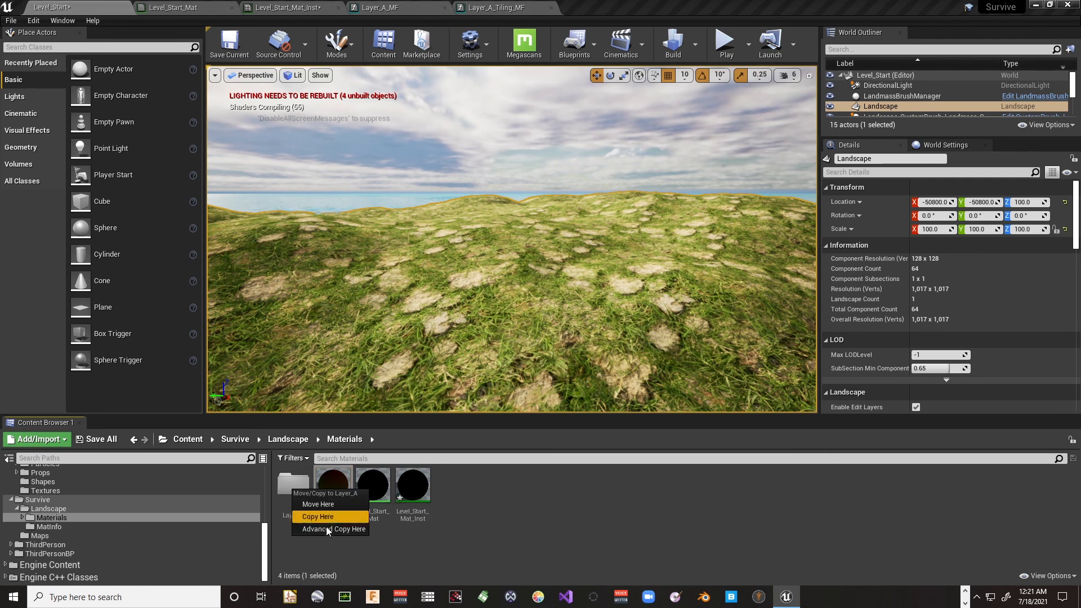
click(327, 508)
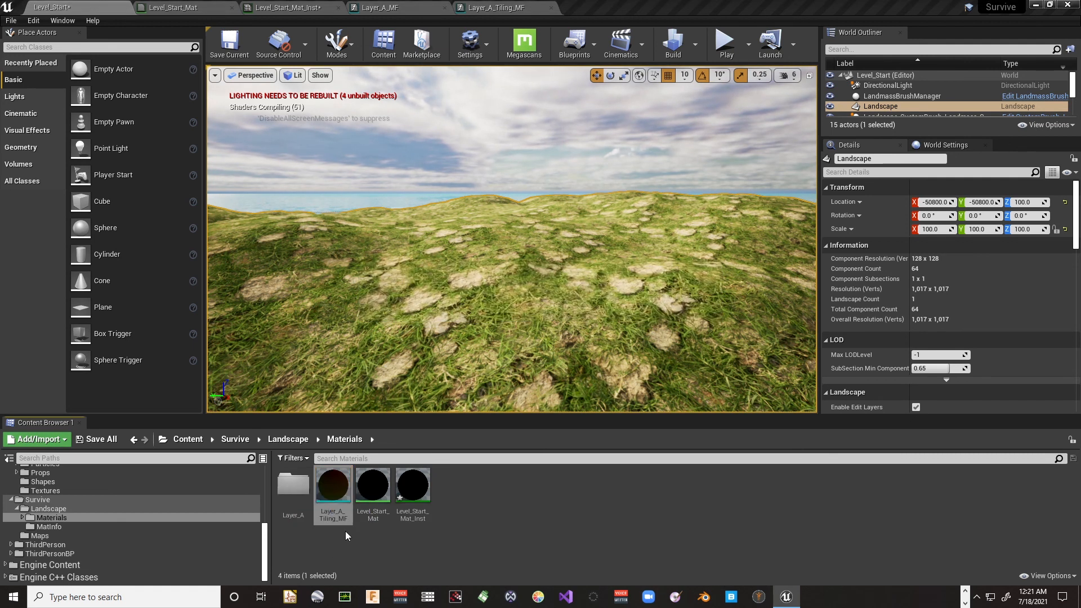
click(372, 485)
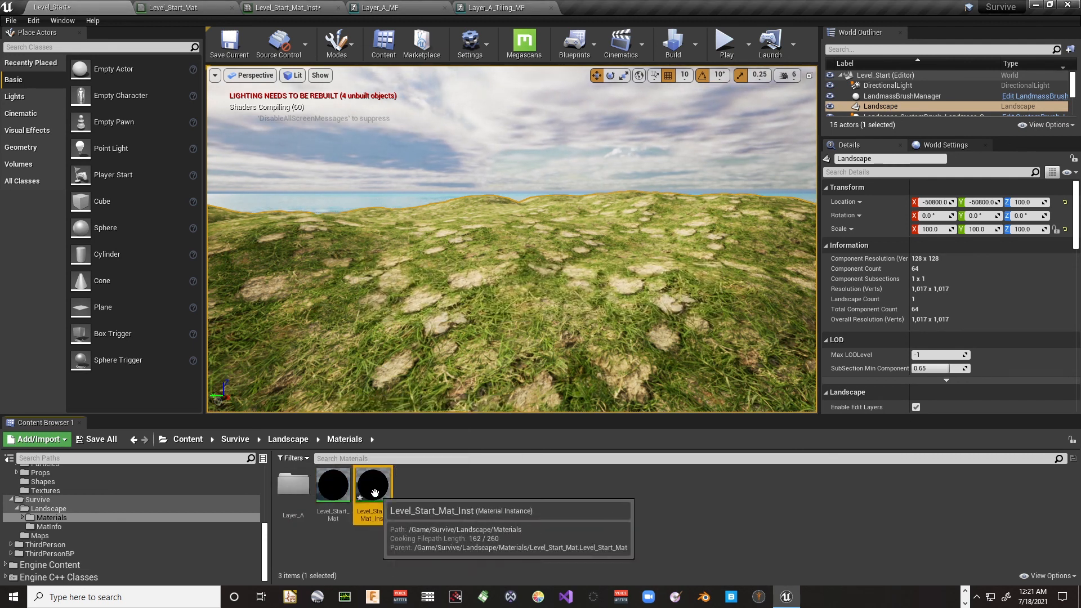
double_click(282, 490)
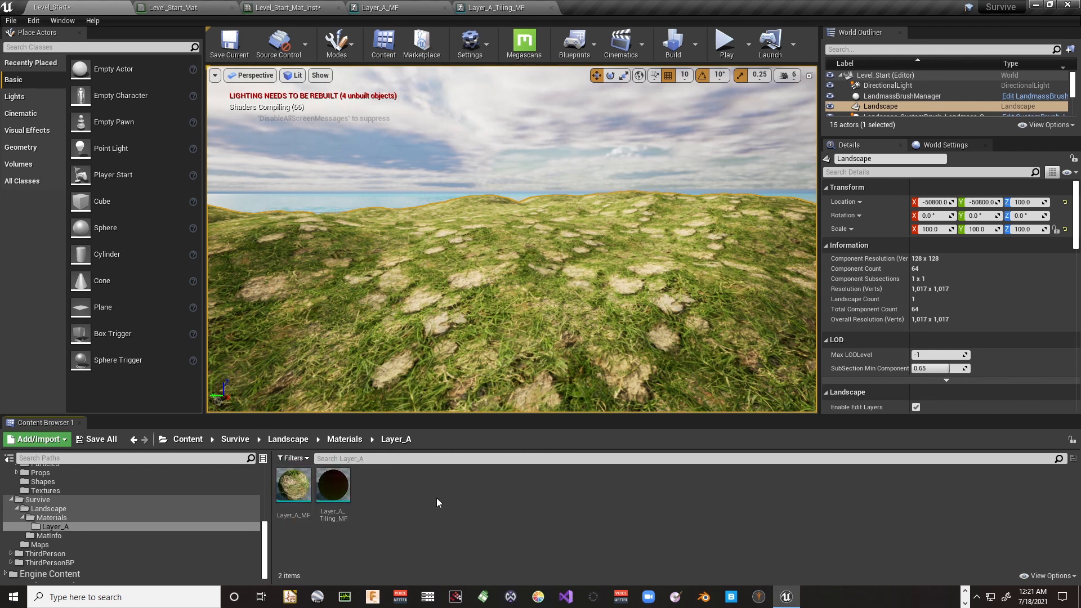
click(294, 485)
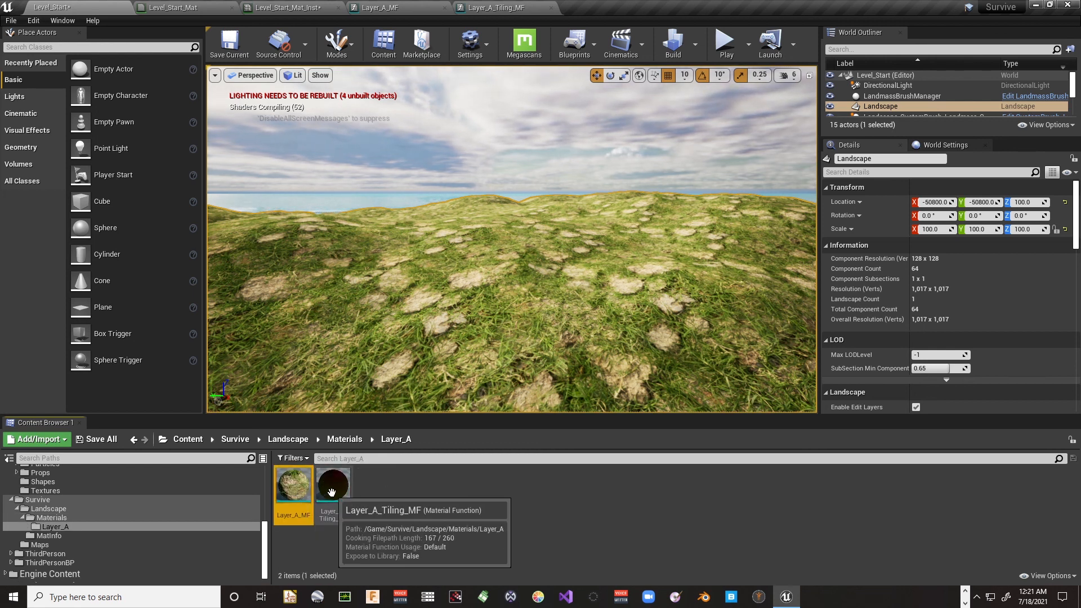
click(343, 537)
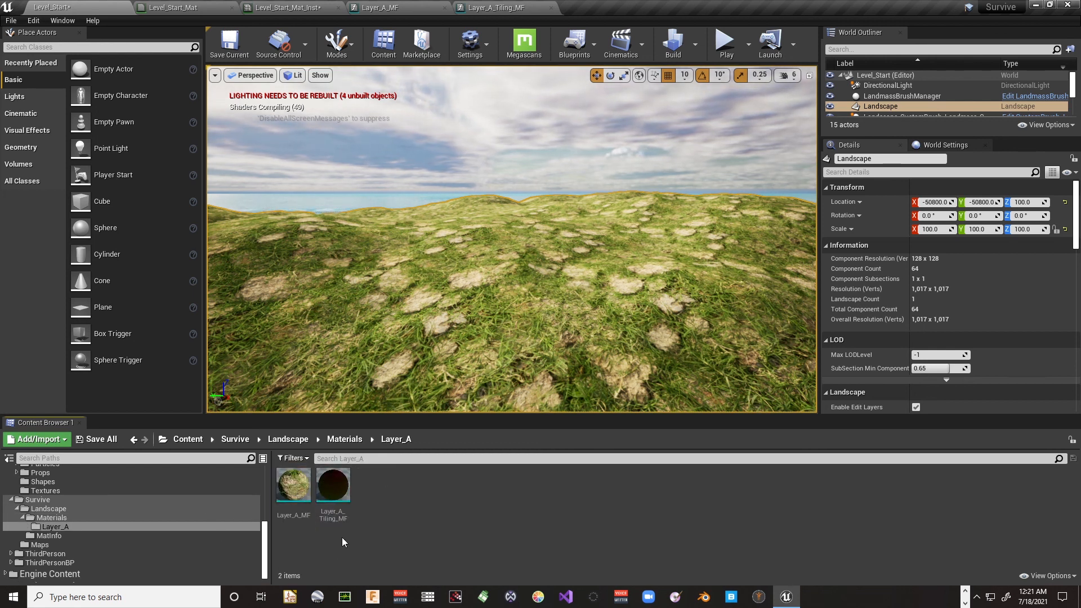
Create a folder named Layer_B in the Landscape Materials folder
click(63, 518)
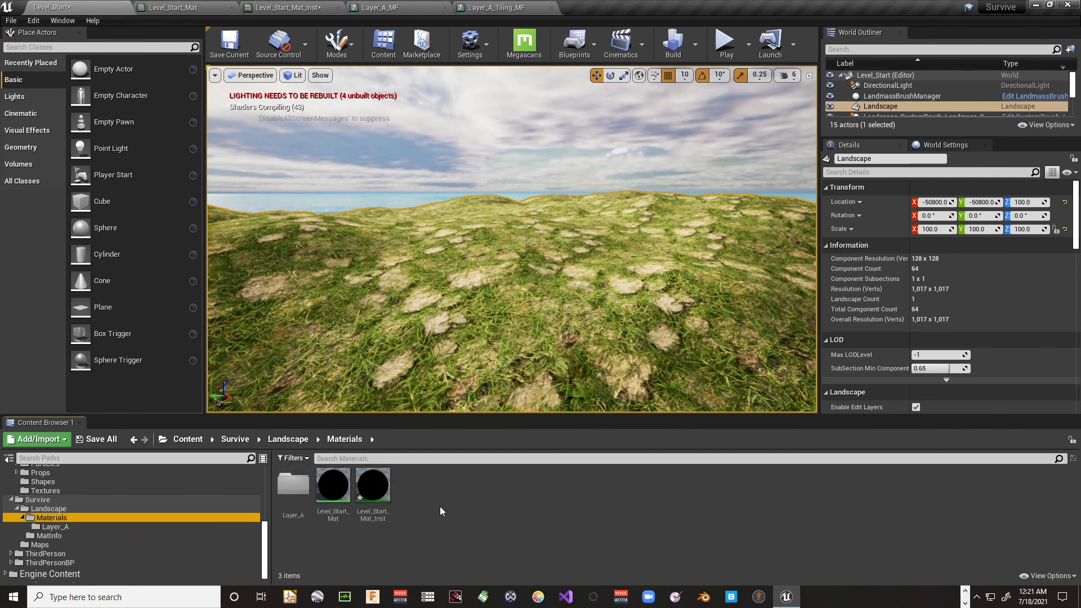
right_click(440, 506)
click(518, 156)
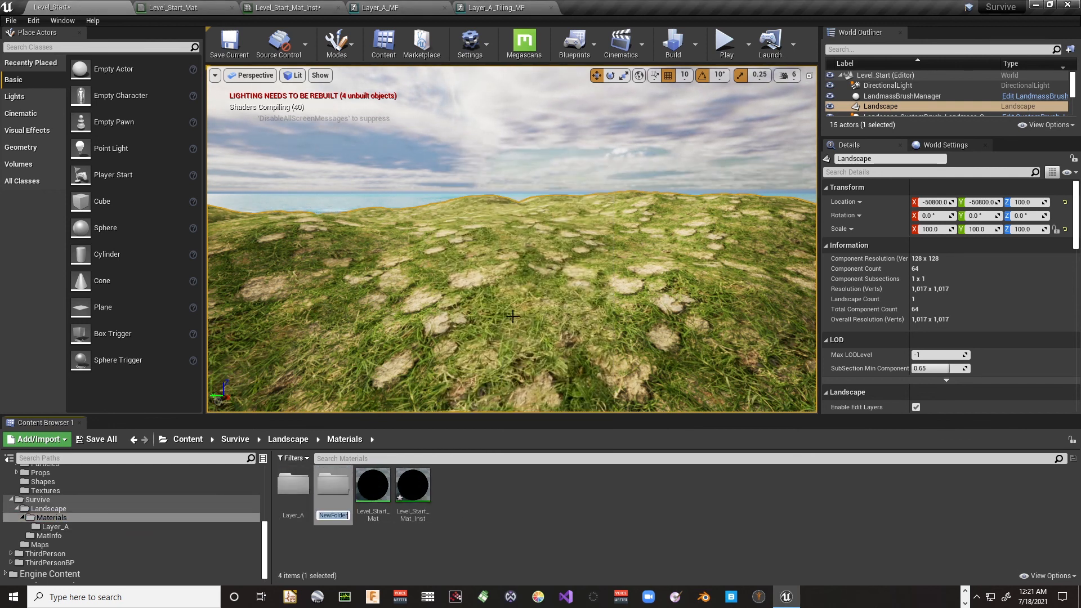
text(er_ B)
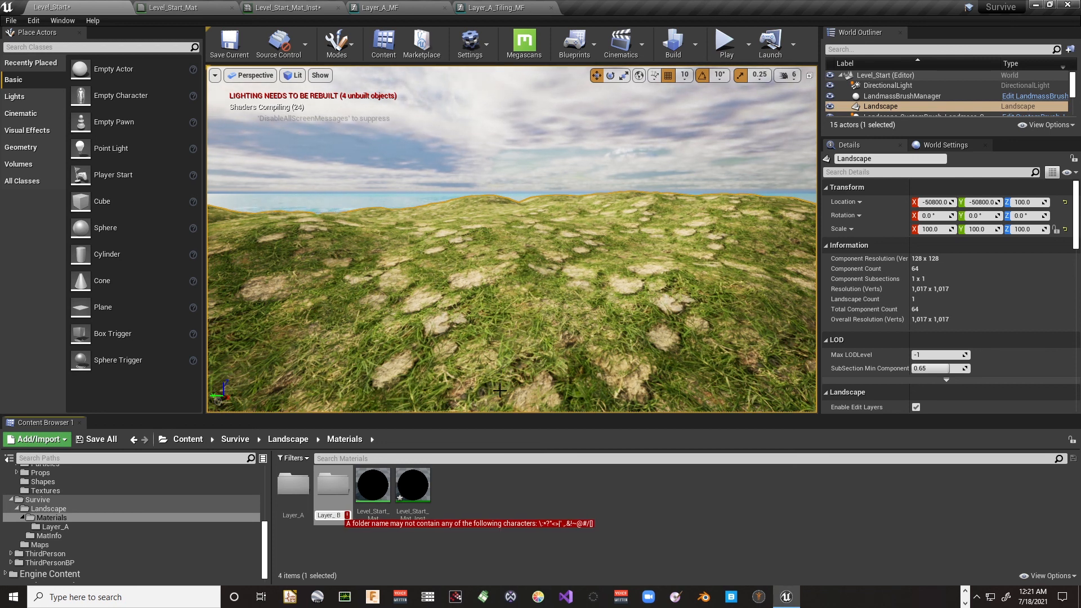
key(Return)
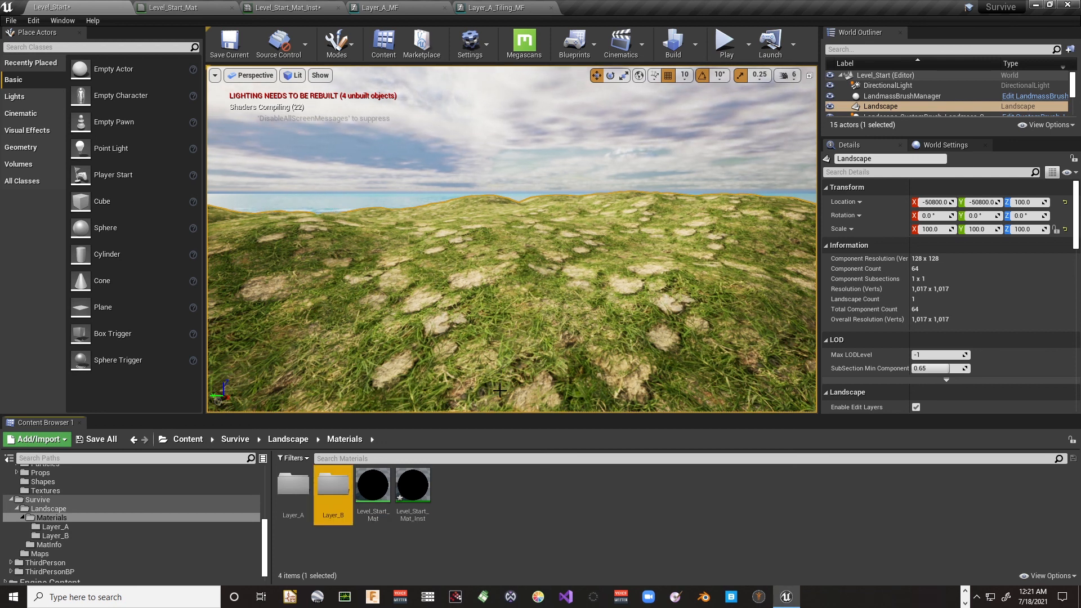
Copy Layer_A_MF and Layer_A_Tiling_MF from the Layer_A folder into the Layer_B folder
double_click(283, 492)
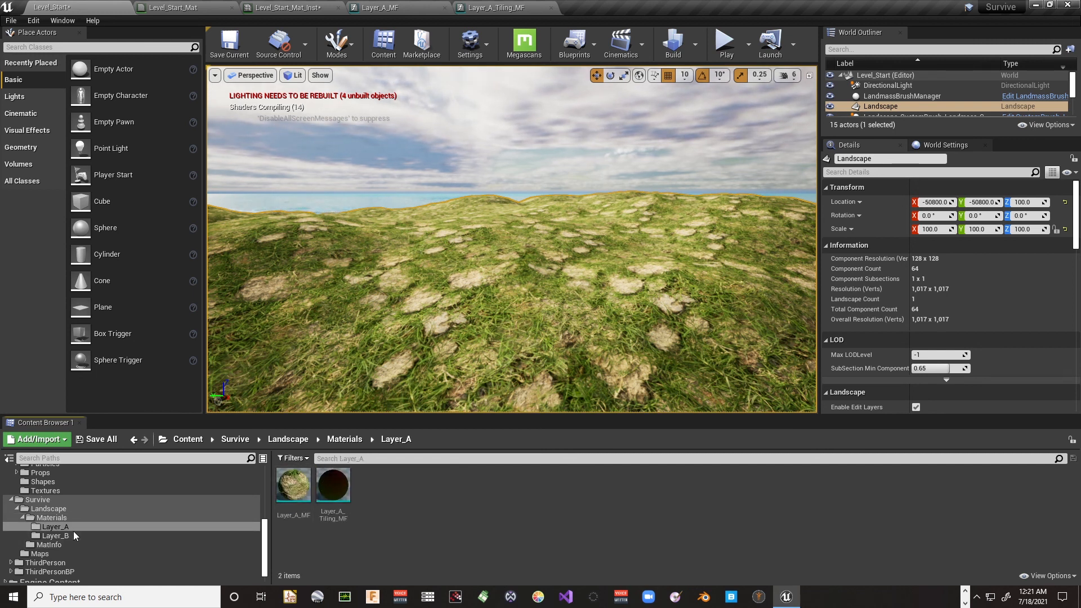
click(293, 485)
ctrl+click(326, 488)
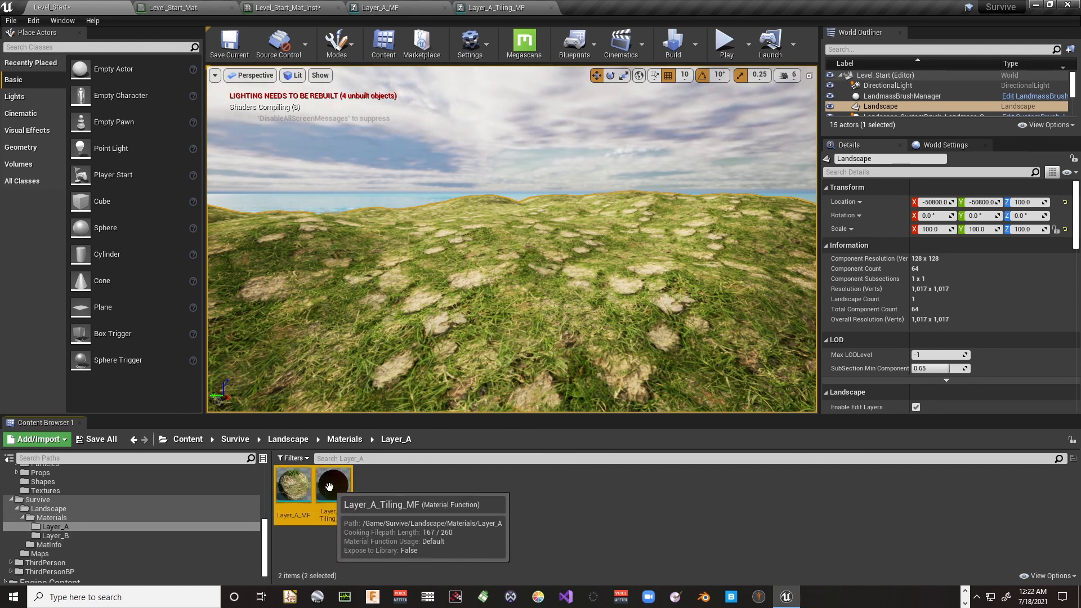
drag(325, 487, 66, 538)
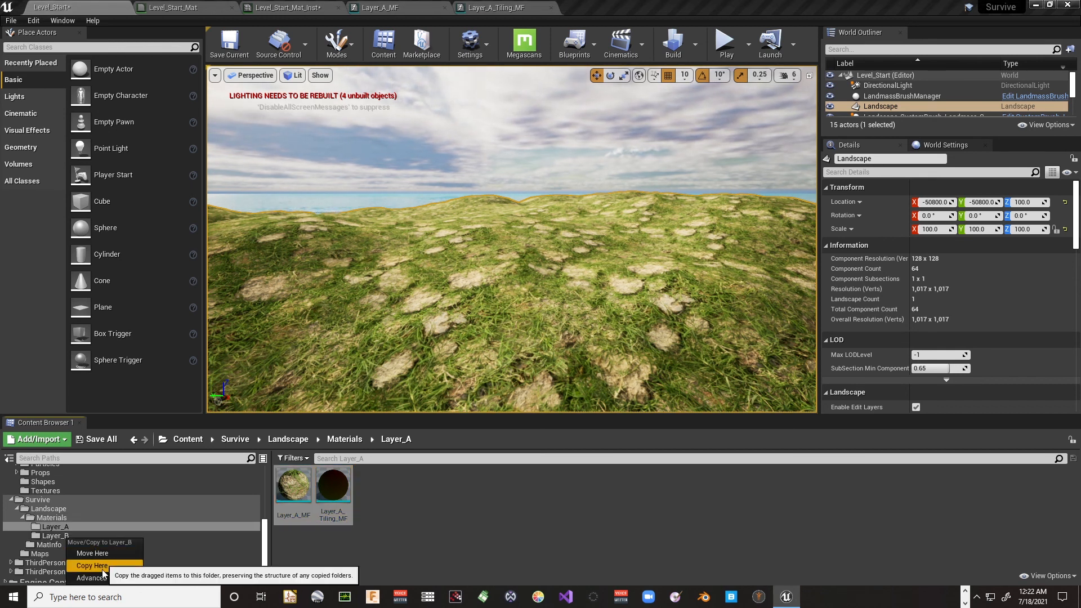
click(84, 558)
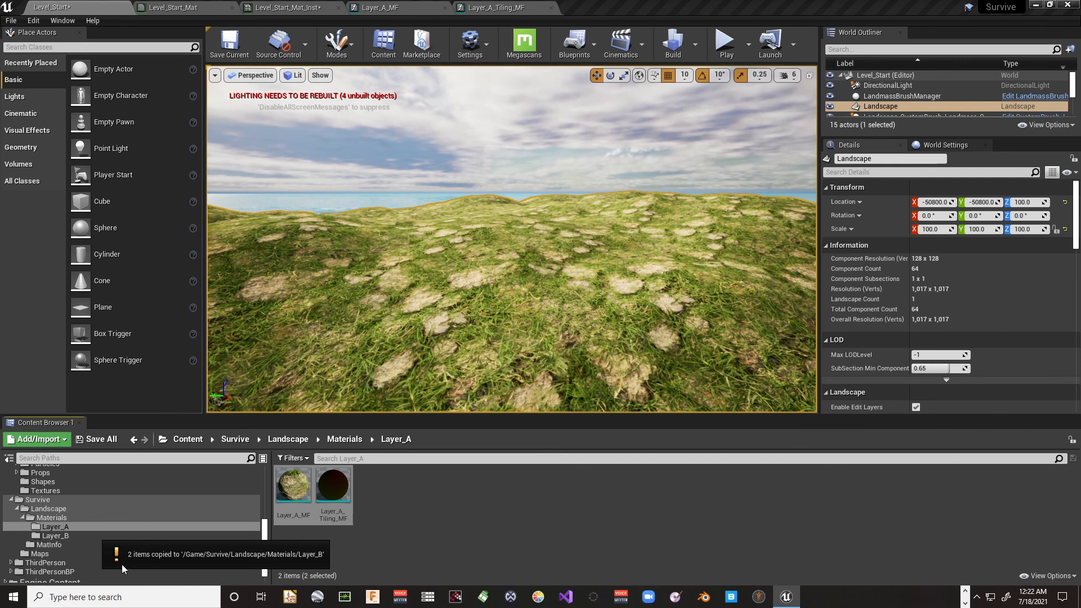
Rename the copy of Layer_A_MF in the Layer_B folder to Layer_B_MF
click(79, 535)
click(296, 515)
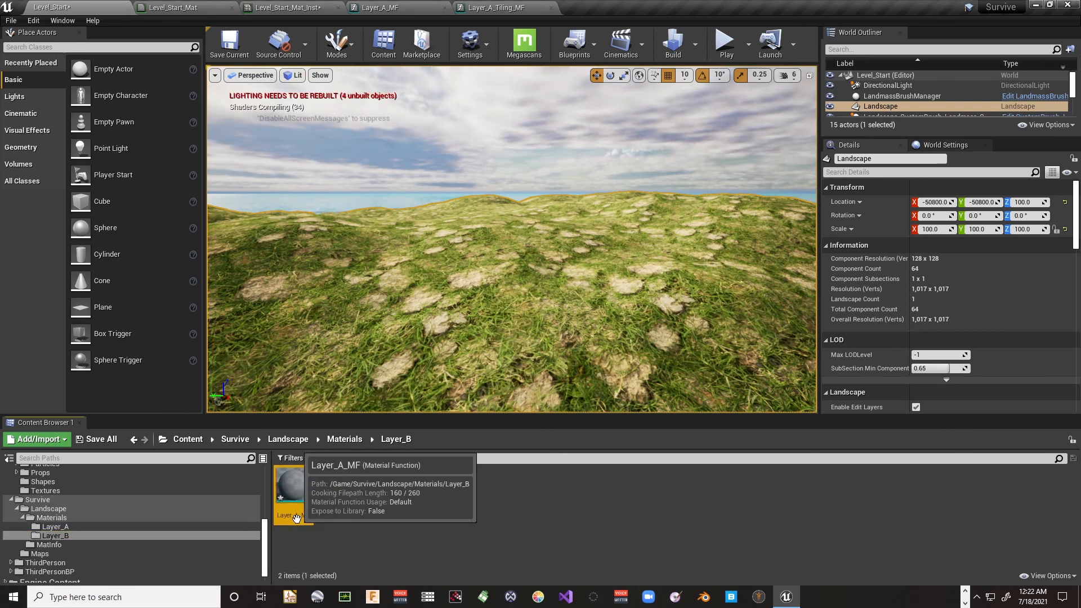
right_click(296, 517)
mouse_move(351, 316)
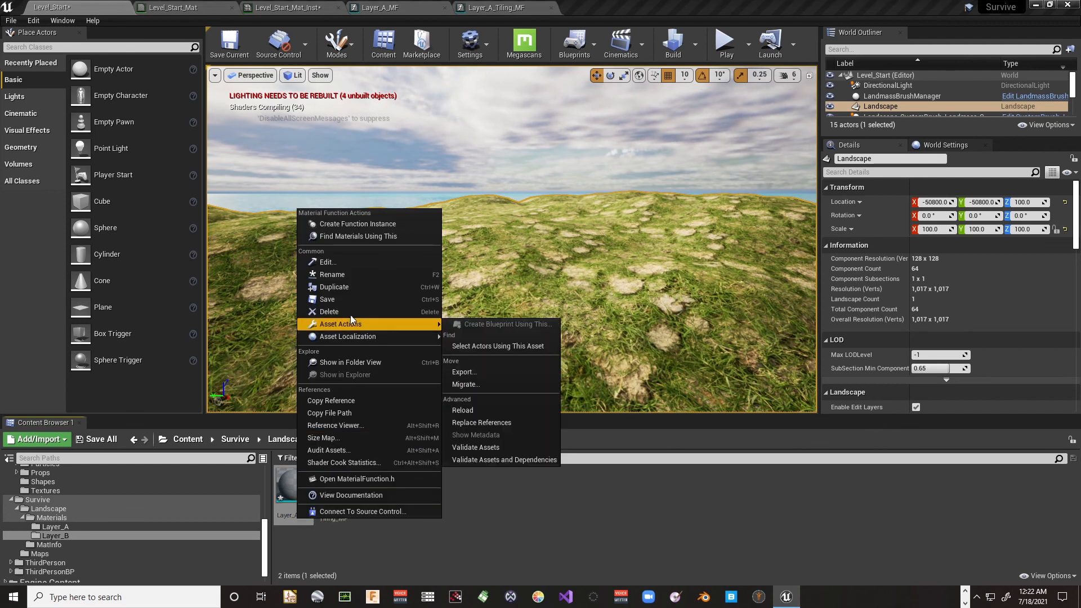
click(355, 276)
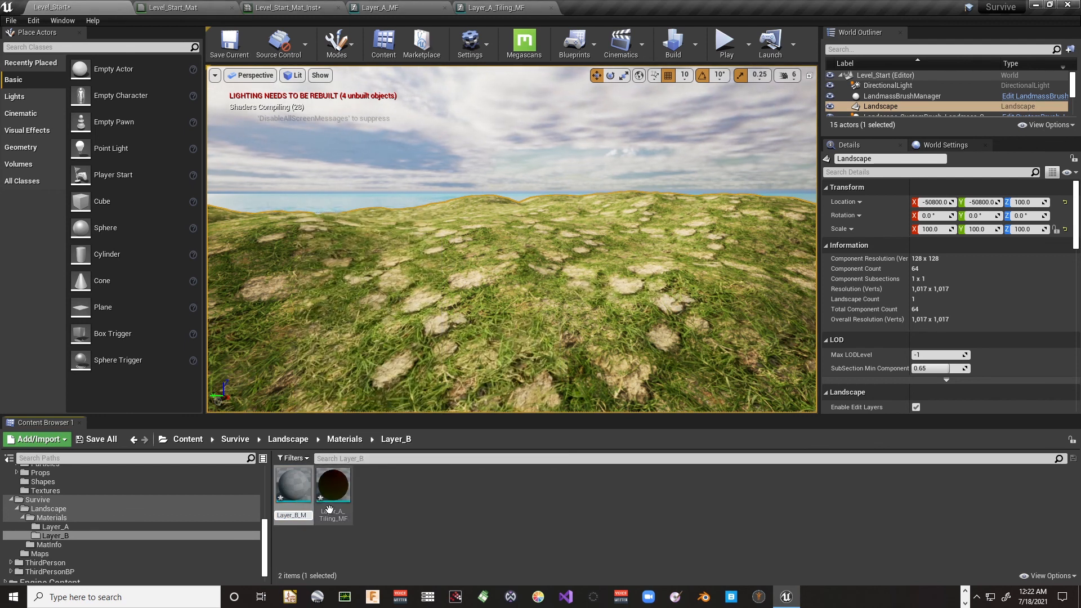
text(Layer_B_MF)
key(Return)
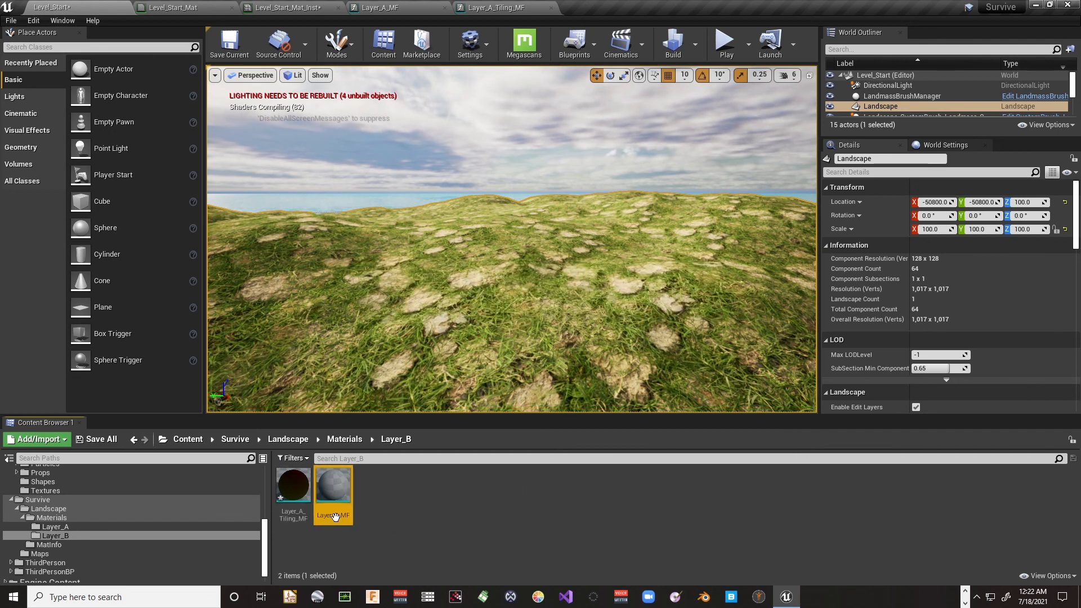
click(333, 515)
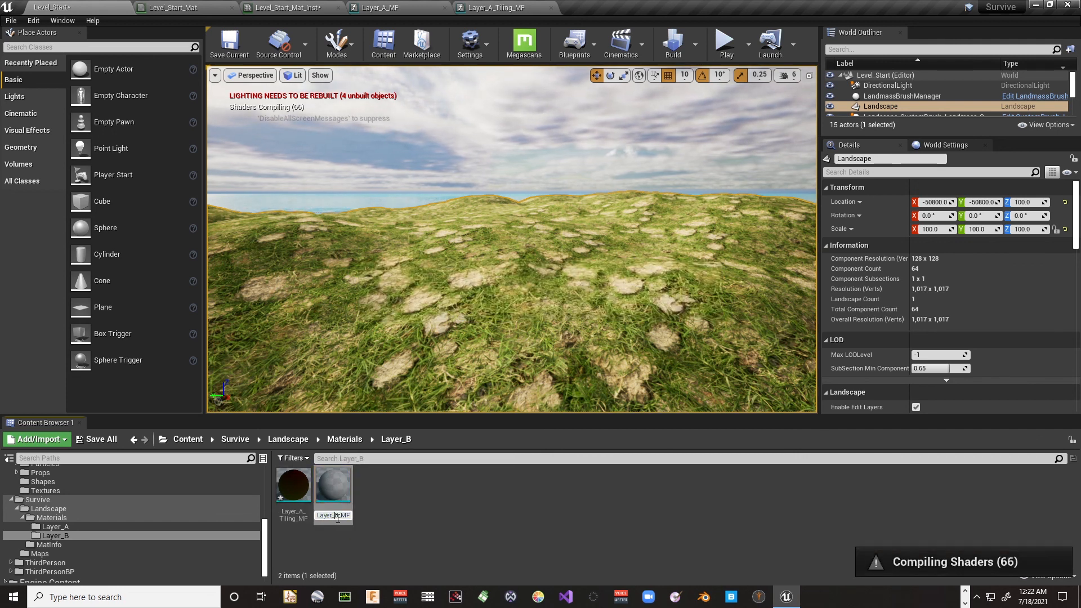
click(394, 504)
Rename the copy of Layer_A_Tiling_MF in the Layer_B folder to Layer_B_Tiling_MF
click(298, 514)
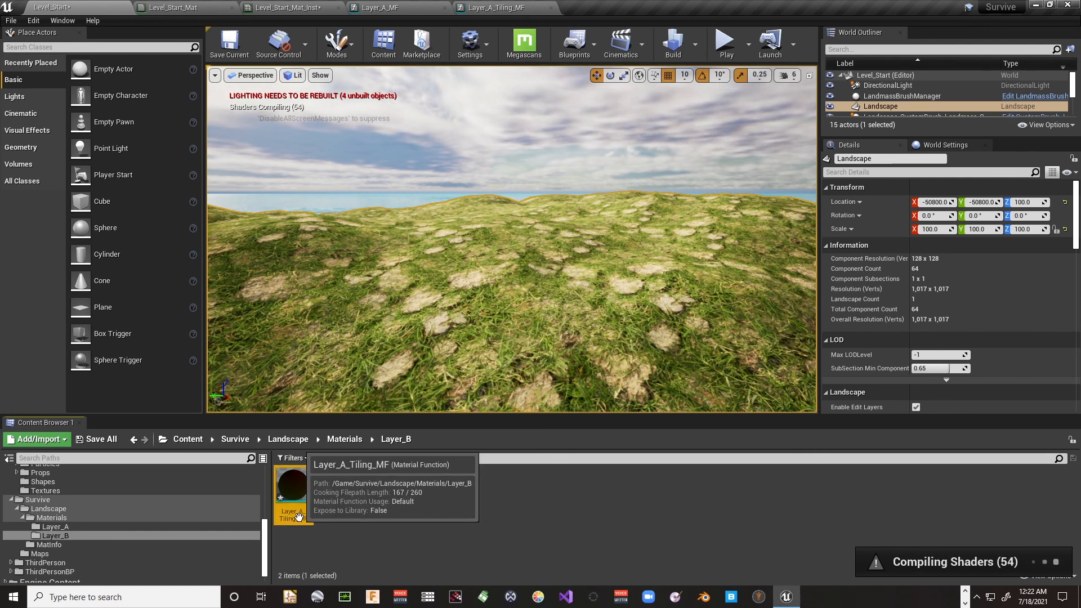
click(301, 516)
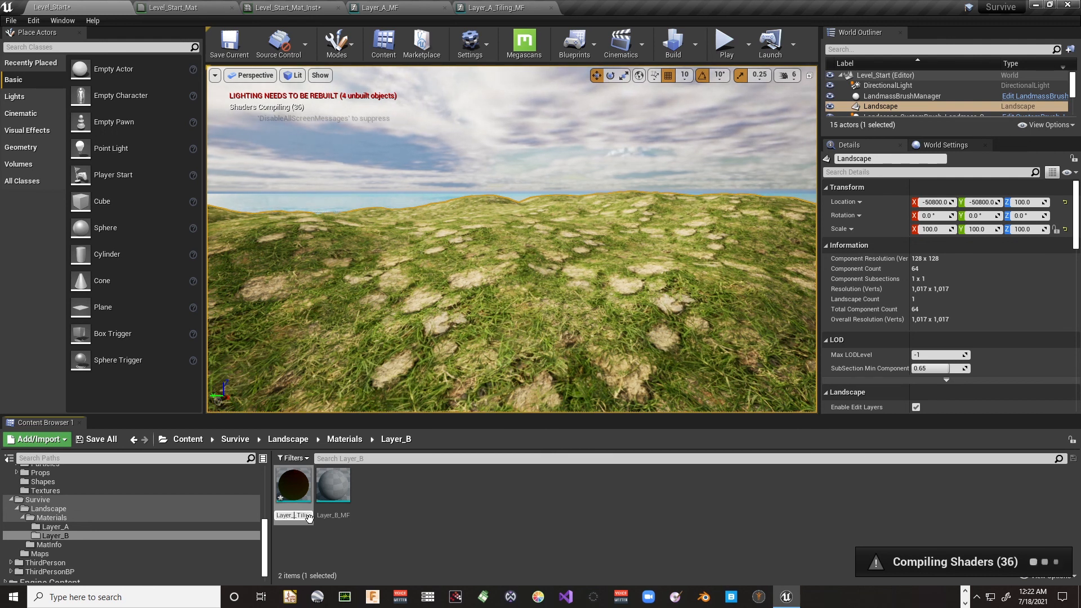
key(Return)
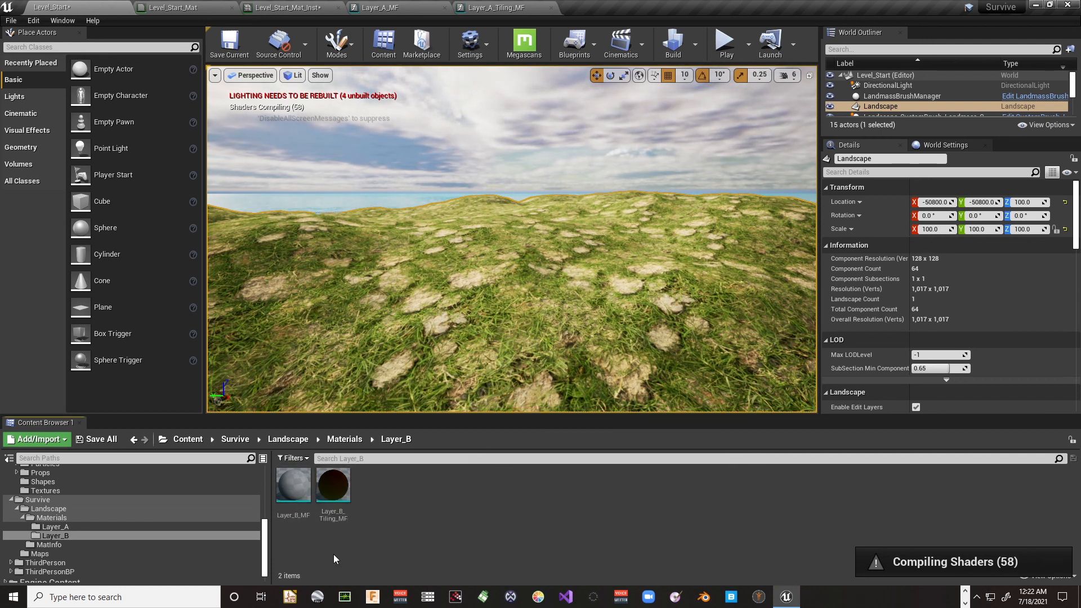
Open Layer_B_MF and rename its metallic and specular parameters to Layer B Metallic and Layer B Specular
click(292, 499)
double_click(292, 499)
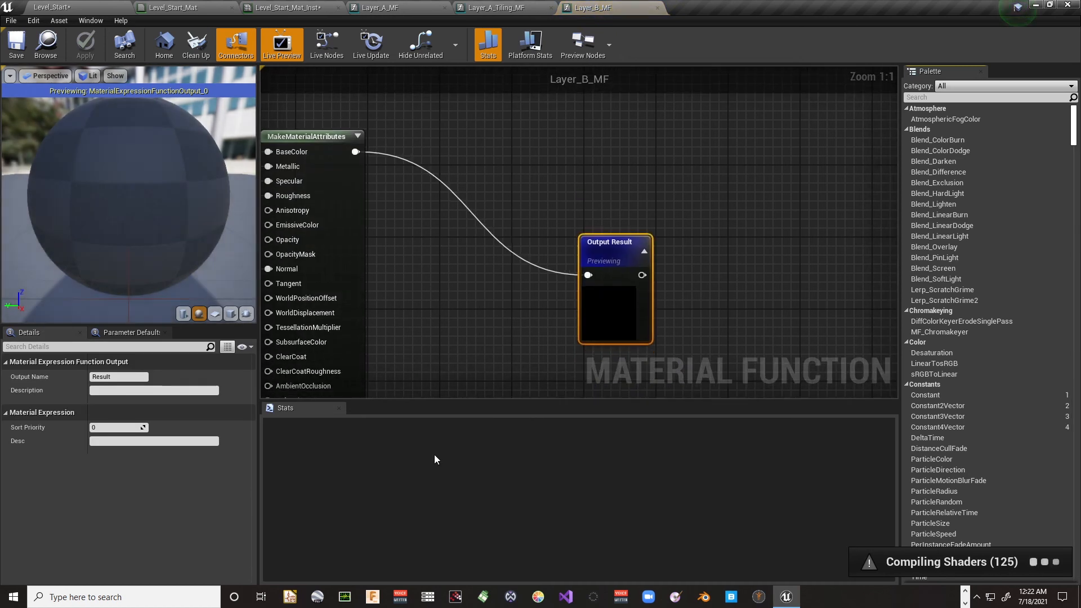
scroll(646, 279, up, 4)
right_drag(623, 268, 706, 391)
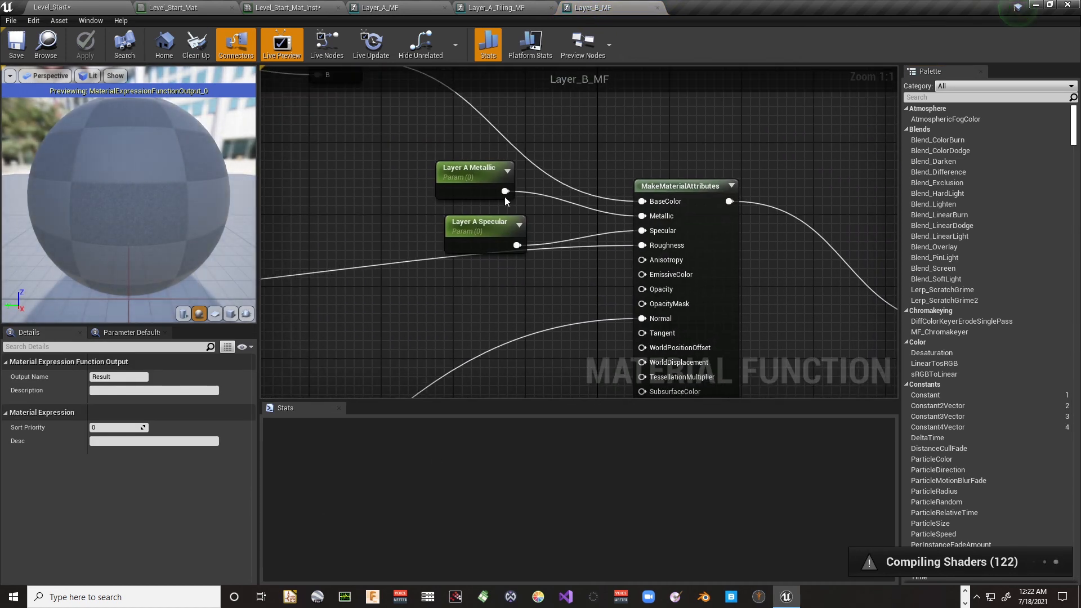
click(476, 172)
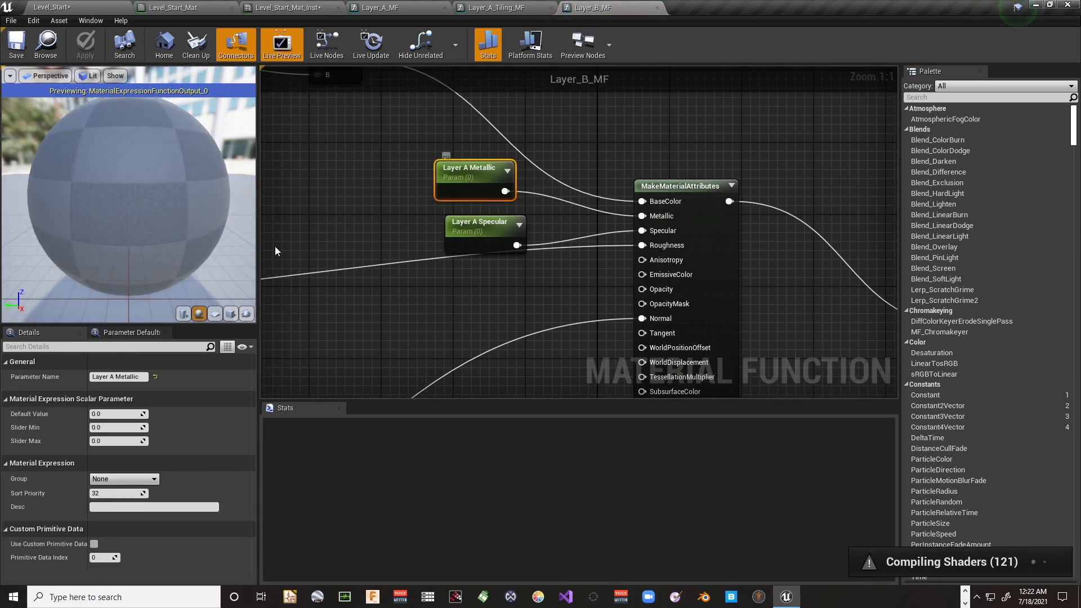
click(109, 377)
key(Home)
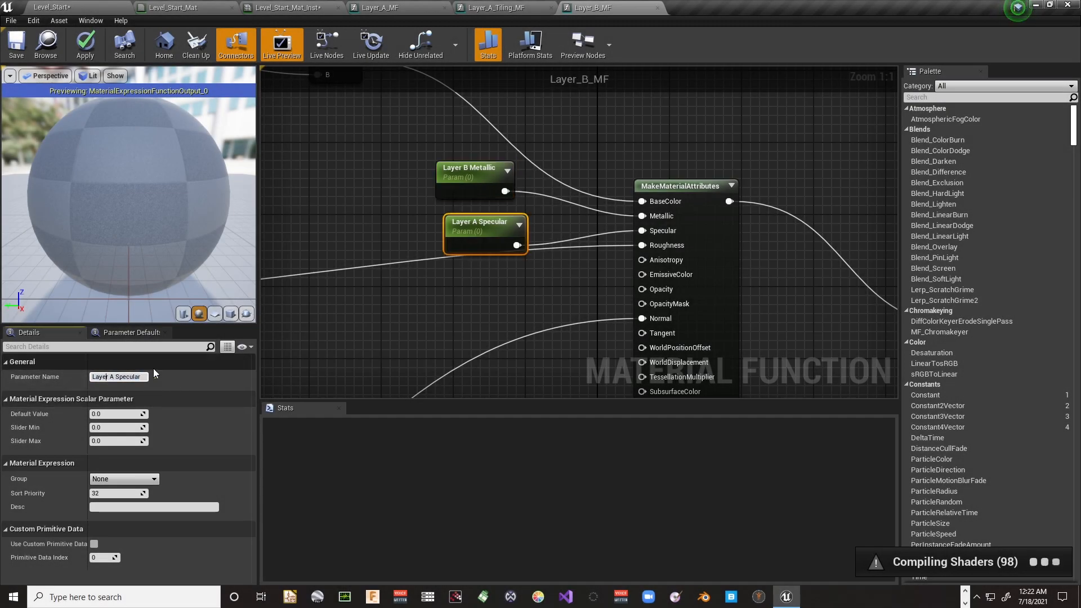
key(BackSpace)
text(B)
key(Return)
Rename the parameter in the Reduce Macro Contrast group to Layer B Macro Variation Contrast
scroll(449, 327, down, 5)
right_drag(449, 327, 658, 374)
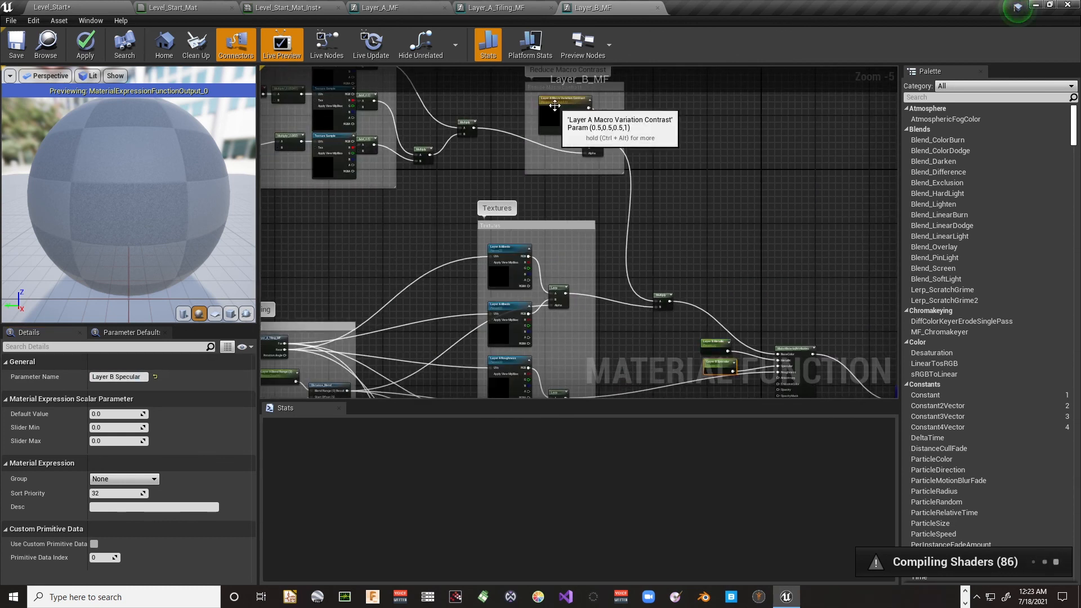
click(555, 107)
click(146, 376)
key(BackSpace)
text(B)
key(Return)
Rename the two scalar parameters in the Tiling group to Layer B Blend Range (S) and Layer B Start Offset (S)
right_drag(297, 193, 470, 103)
scroll(393, 349, up, 4)
click(515, 197)
click(158, 376)
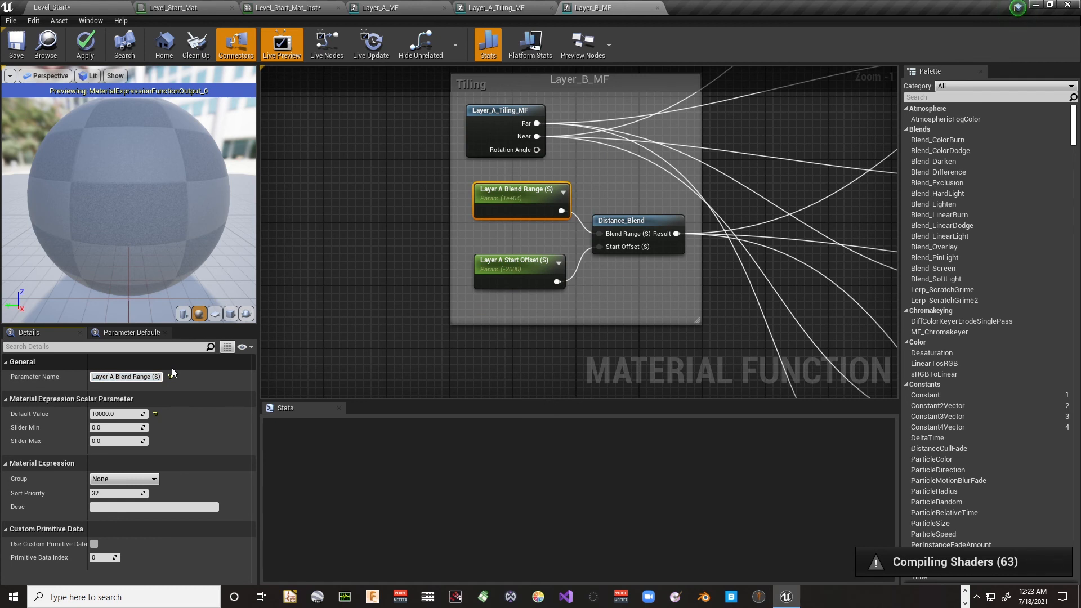
key(BackSpace)
text(B)
key(Return)
click(501, 277)
click(146, 375)
key(Delete)
text(B)
key(Return)
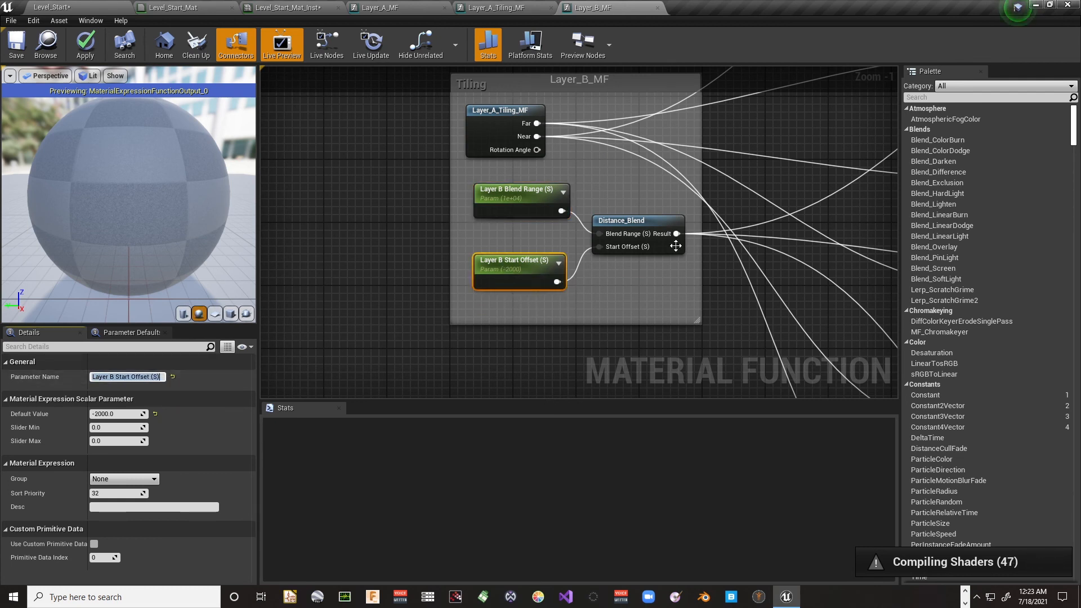
Rename both Layer A Albedo texture parameters in the Textures group to Layer B Albedo
right_drag(675, 245, 409, 373)
click(547, 164)
click(134, 375)
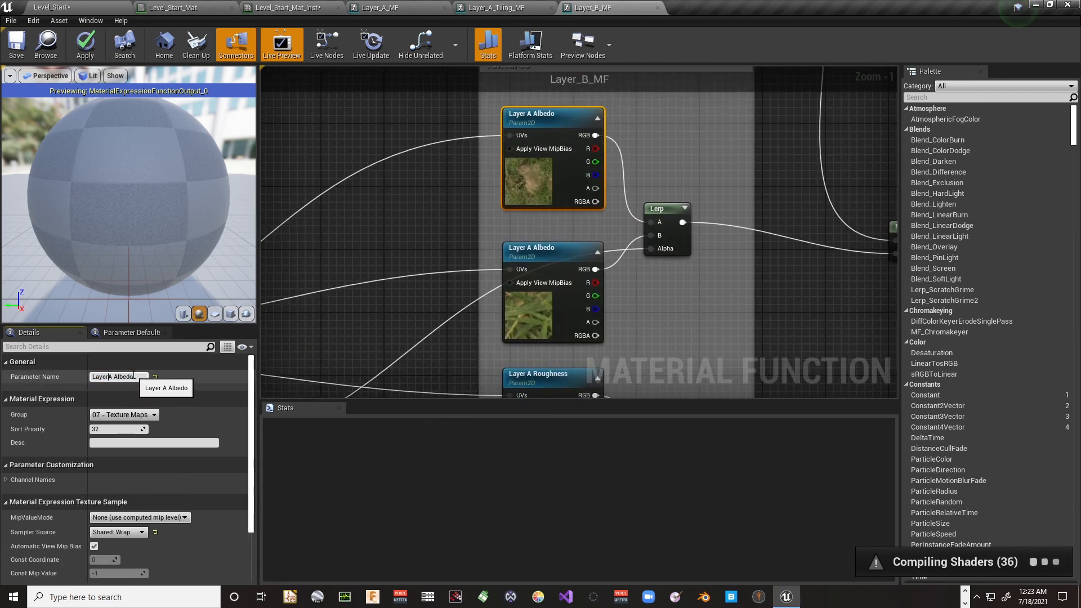
key(Return)
click(541, 264)
click(137, 374)
key(BackSpace)
text(B)
key(Return)
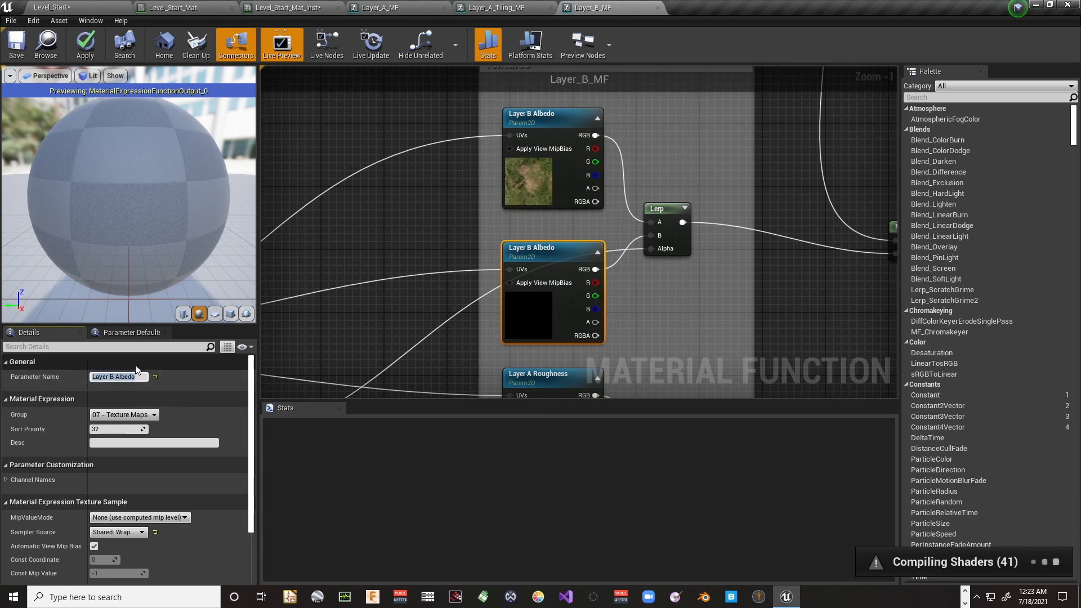
Rename the upper albedo texture parameter to Layer B Albedo Near and the lower one to Layer B Albedo Far
right_drag(532, 342, 491, 320)
click(490, 94)
click(142, 377)
text(Nea)
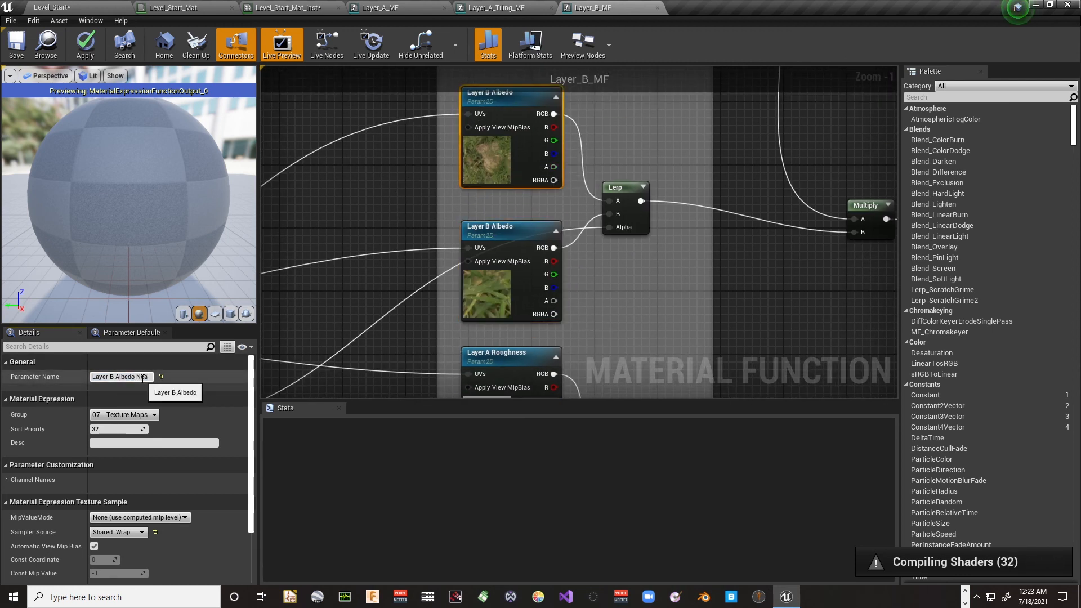
text(r)
key(Return)
click(465, 270)
click(144, 378)
click(144, 378)
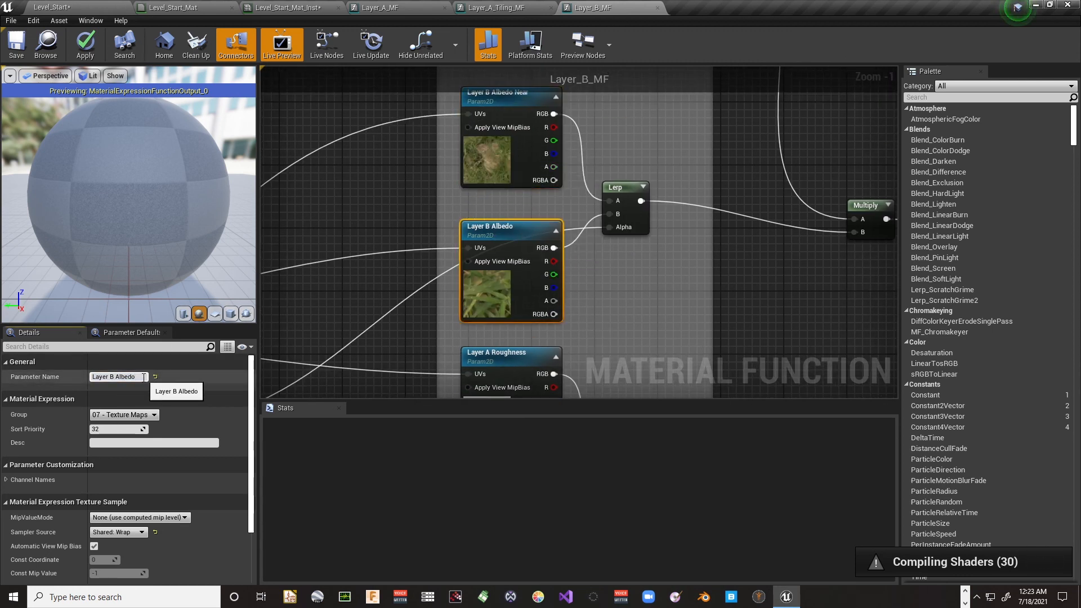
text(Far)
key(Return)
Rename the upper roughness texture parameter in the Textures group to Layer B Roughness Near
click(495, 353)
click(127, 377)
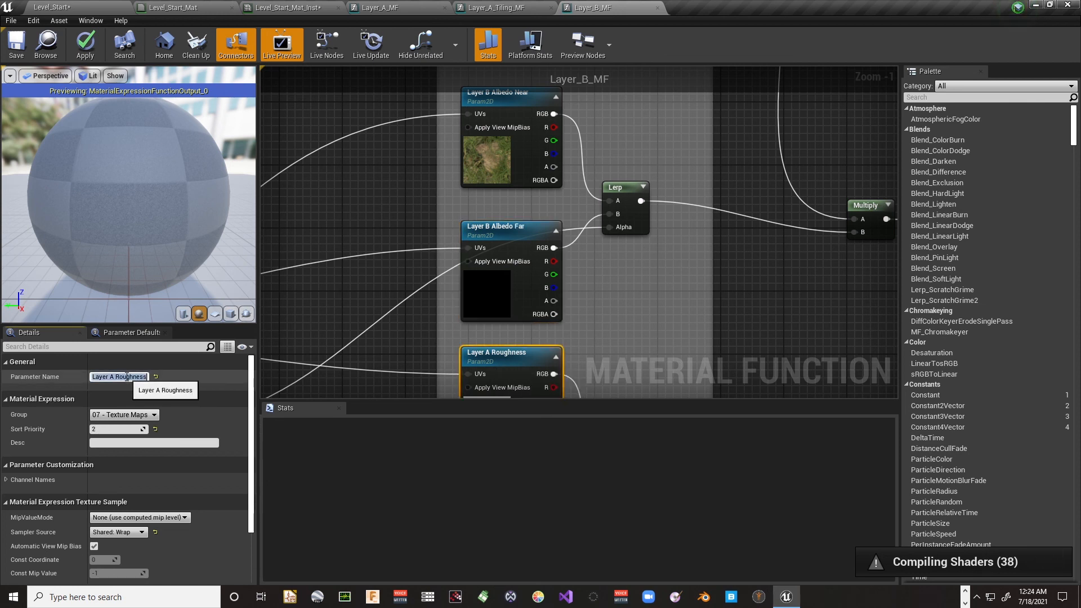
text(B)
key(End)
text(Near)
key(Return)
Rename the lower roughness texture parameter to Layer B Roughness Far
right_drag(360, 316, 331, 101)
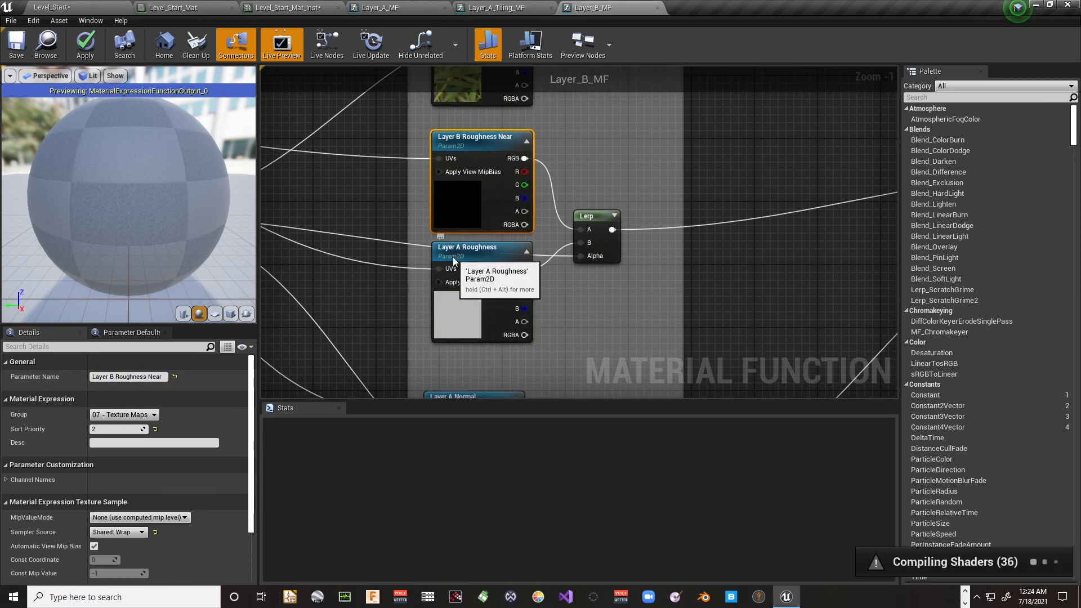
click(454, 260)
click(138, 379)
text(V)
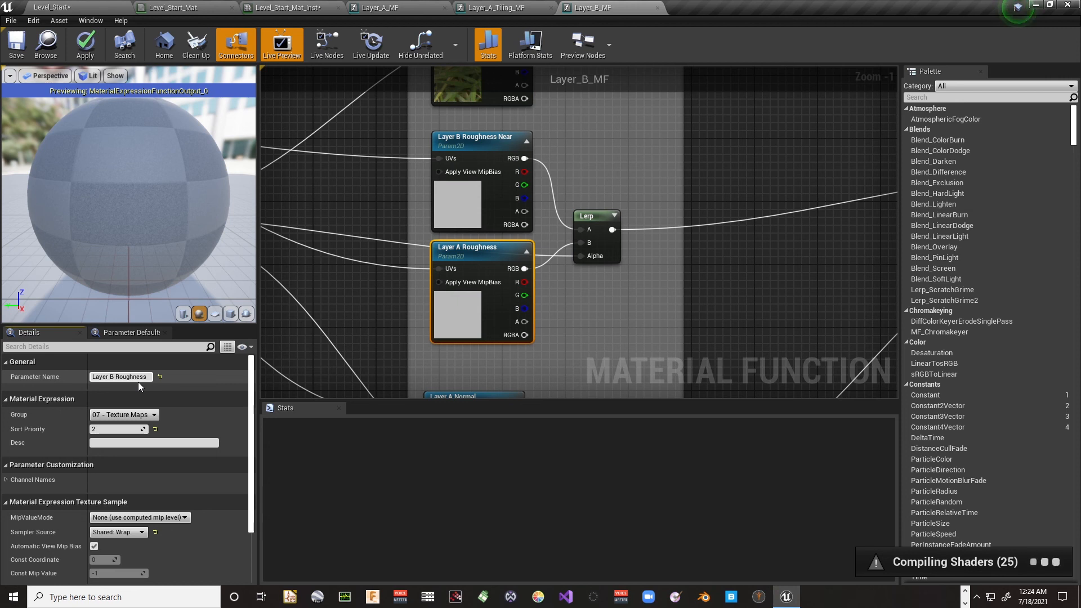
key(End)
text(Far)
key(Return)
Rename the upper normal texture parameter to Layer B Normal Near
right_drag(297, 292, 327, 98)
click(473, 211)
double_click(113, 376)
key(BackSpace)
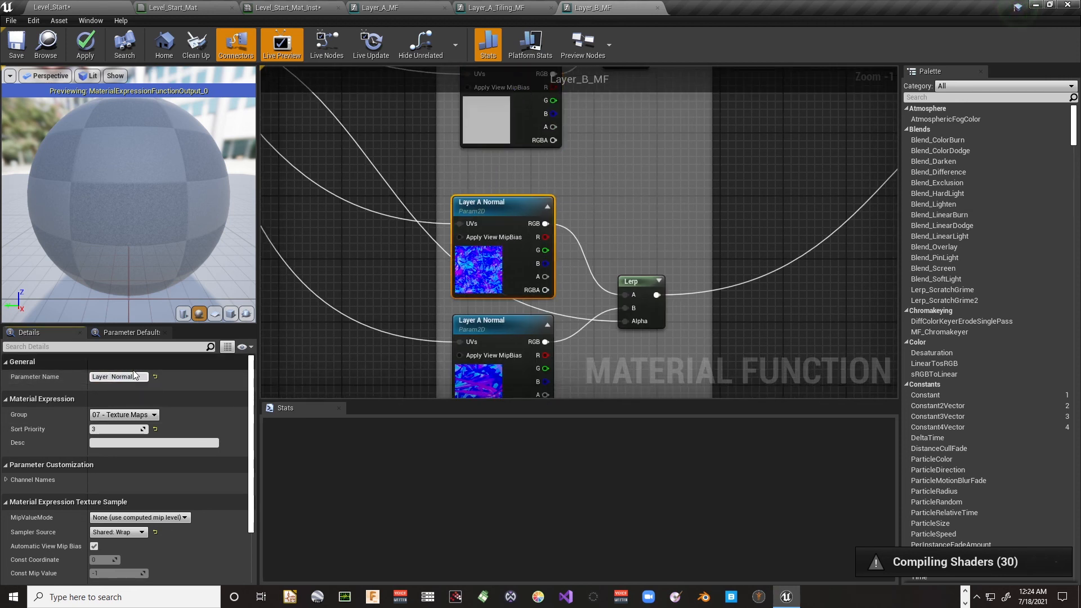
text(B)
key(End)
text(Near)
key(Return)
Rename the lower normal texture parameter to Layer B Normal Far
click(484, 321)
click(134, 377)
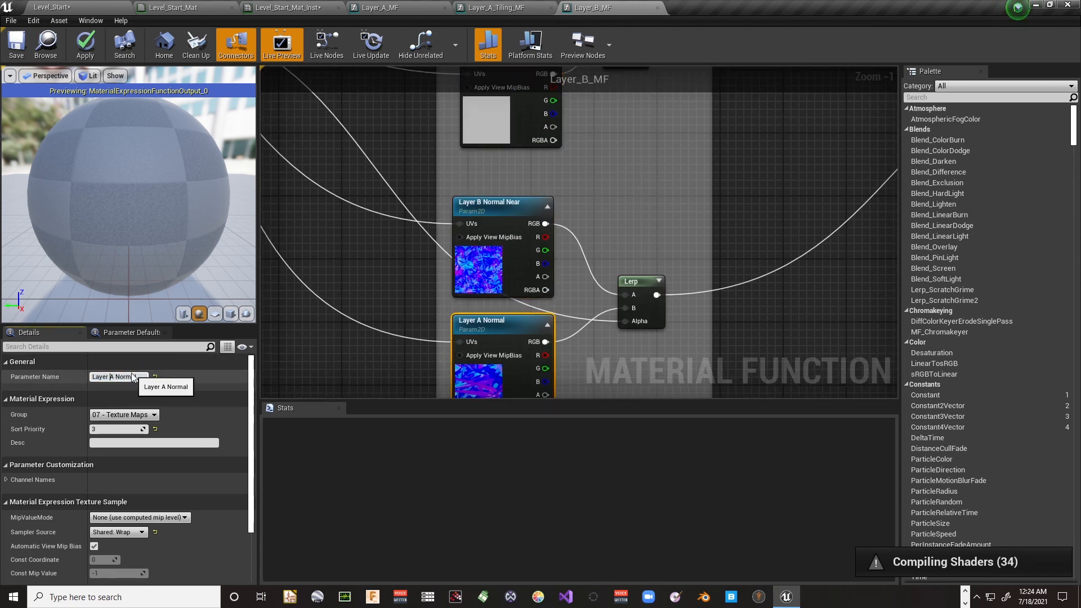
text(B)
key(End)
text(Far)
key(Return)
Check the names of the scalar parameters in the Tiling group of Layer_B_MF
right_drag(394, 337, 461, 166)
scroll(589, 377, down, 1)
right_drag(395, 99, 735, 395)
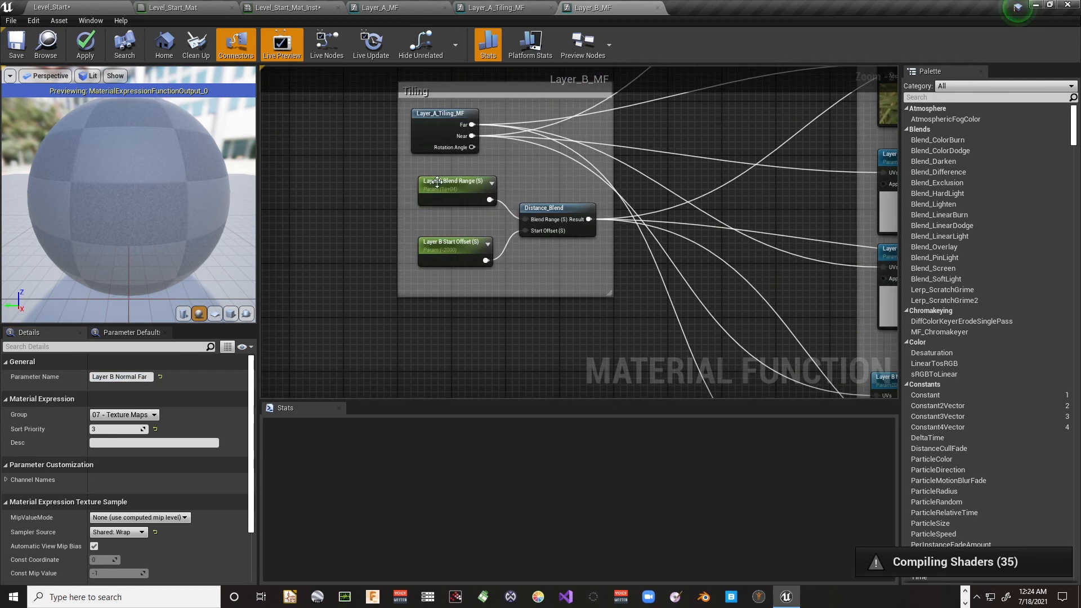
click(454, 249)
scroll(563, 307, down, 3)
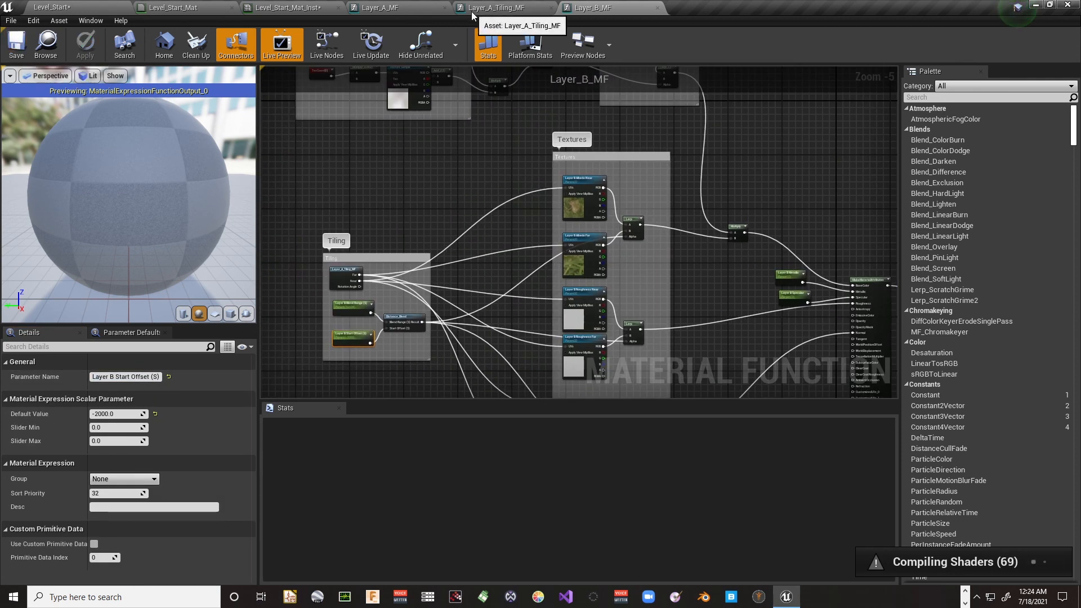
In Layer_A_MF, rename the two albedo texture parameters to Layer A Albedo Near and Layer A Albedo Far
click(380, 7)
right_drag(387, 231, 316, 148)
click(497, 163)
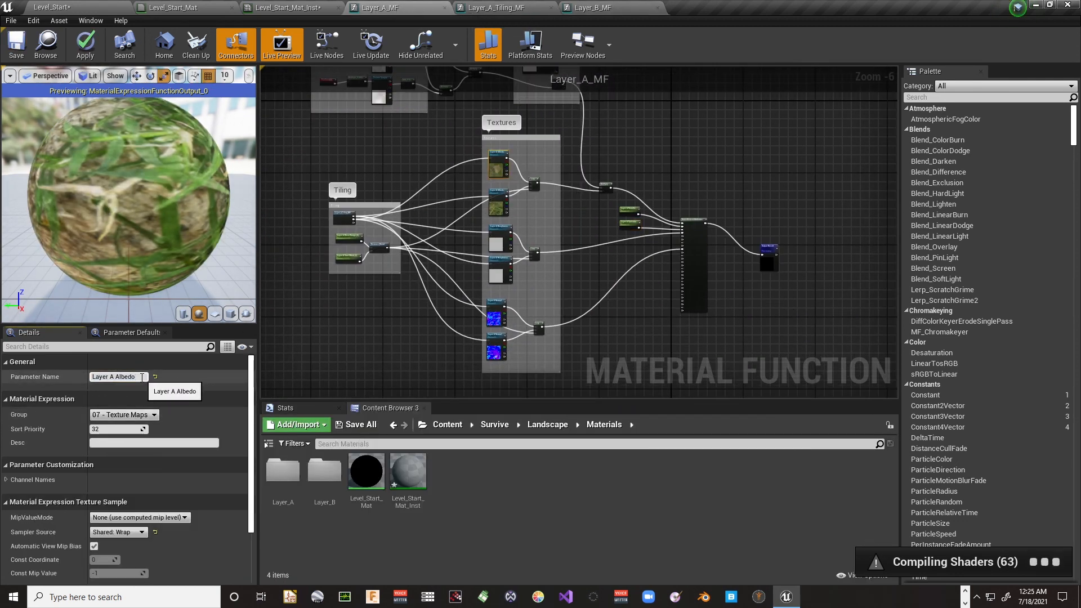
text(Near)
key(Return)
click(497, 207)
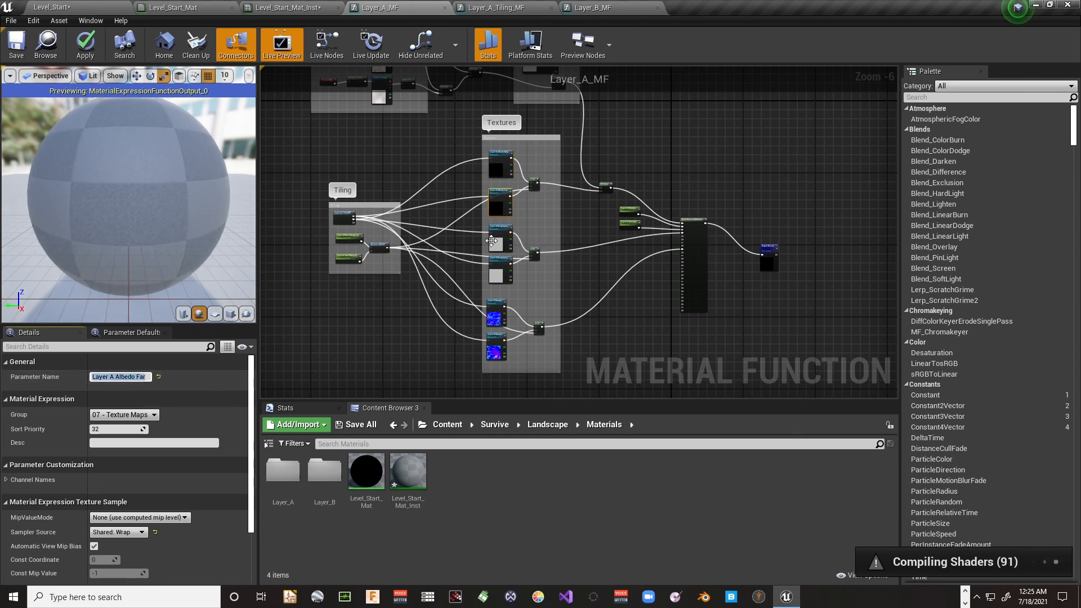
Rename the two roughness texture parameters to Layer A Roughness Near and Layer A Roughness Far
click(496, 242)
click(120, 377)
text(Near)
key(Return)
click(497, 270)
click(152, 377)
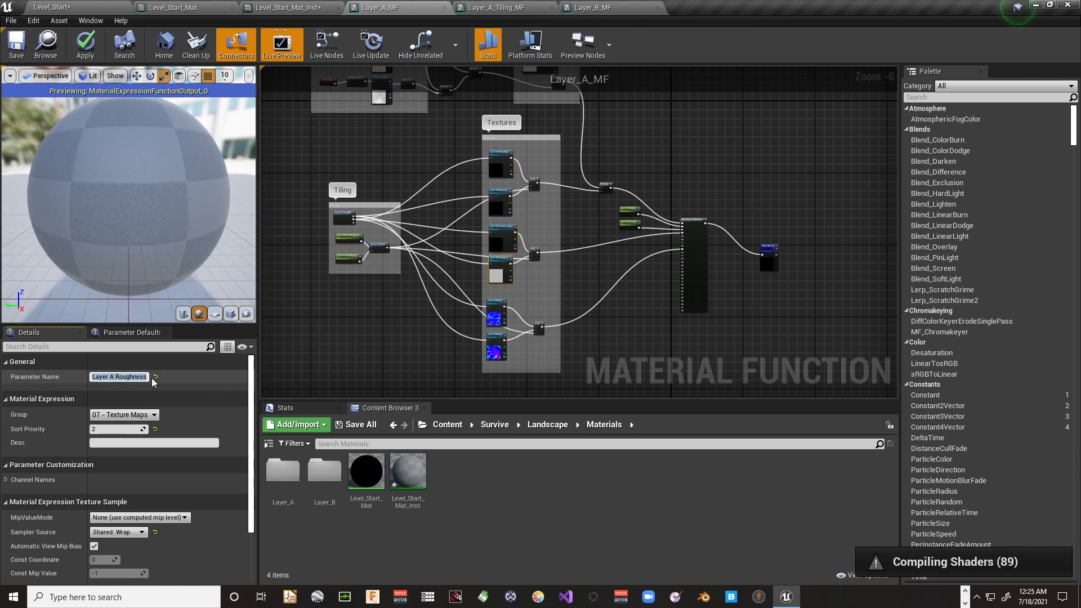
text(Far)
key(Return)
Rename the two normal texture parameters to Layer A Normal Near and Layer A Normal Far, and save Layer_A_MF
click(498, 309)
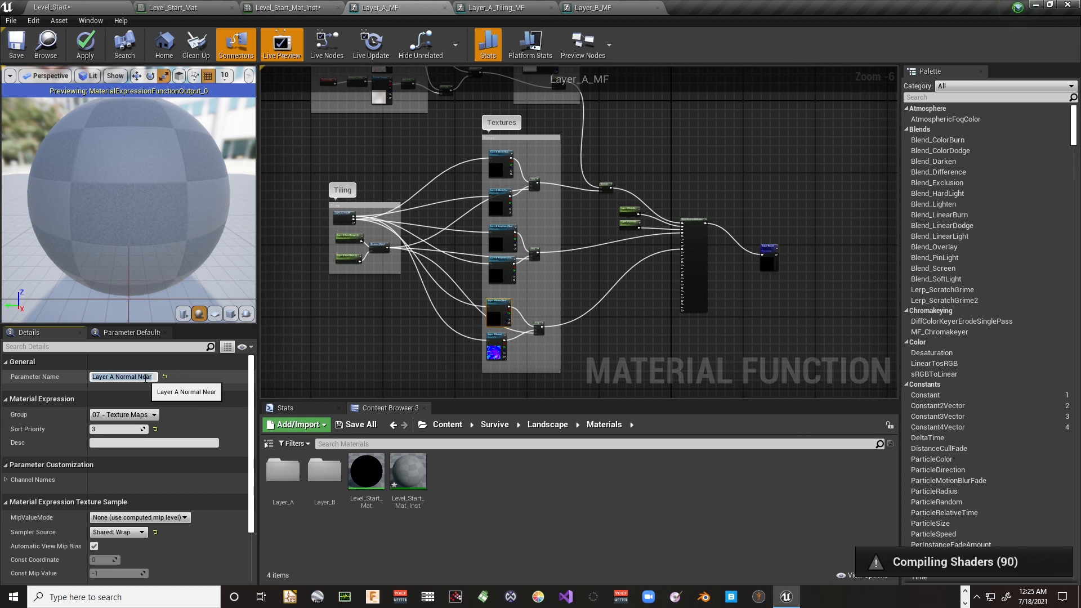
click(496, 343)
text(Far)
key(Return)
right_drag(447, 360, 439, 375)
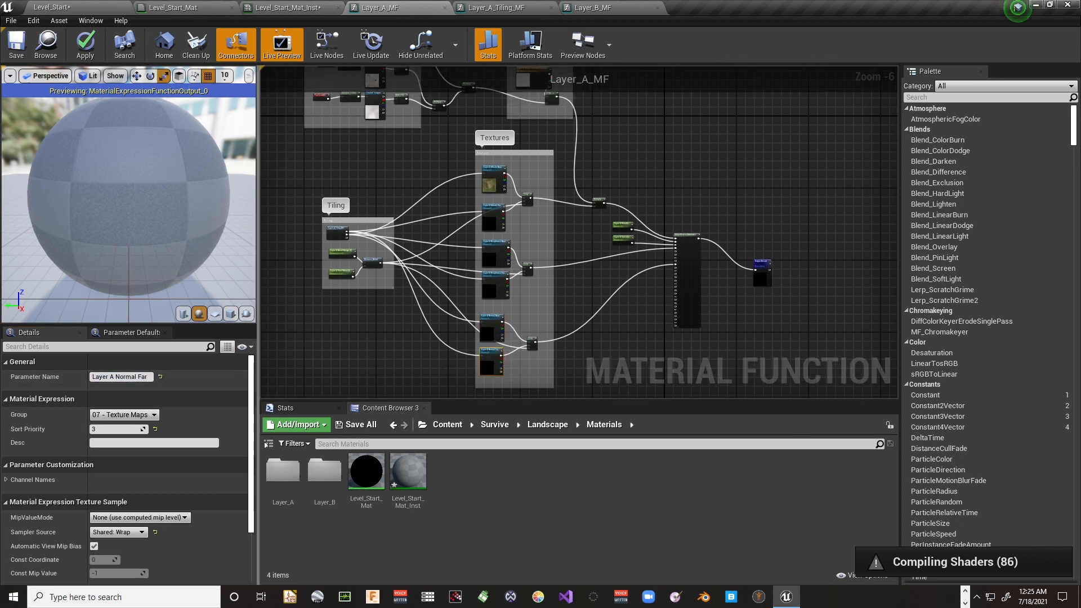
click(16, 45)
Open the tiling material function from its node in the Tiling group of Layer_B_MF
right_drag(663, 171, 699, 286)
drag(591, 7, 481, 7)
right_drag(458, 165, 494, 67)
scroll(424, 158, up, 4)
double_click(378, 169)
Rename the near scale parameter in the tiling function to Layer B Near Scale
right_drag(378, 169, 315, 166)
click(476, 115)
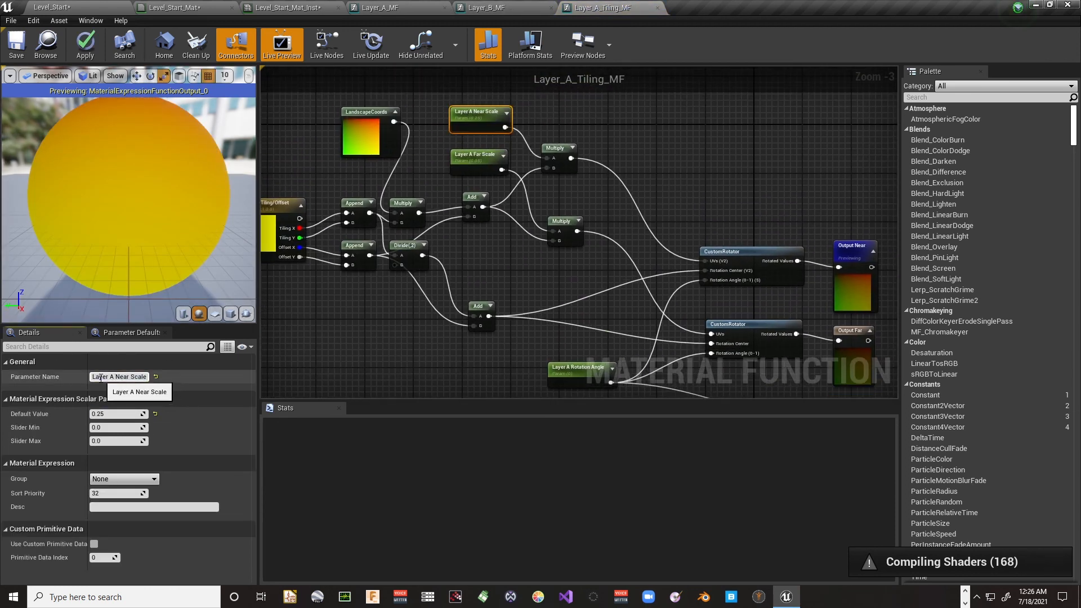
double_click(111, 376)
text(B)
key(Return)
Rename the far scale parameter for Layer B as well and save the tiling function
click(476, 160)
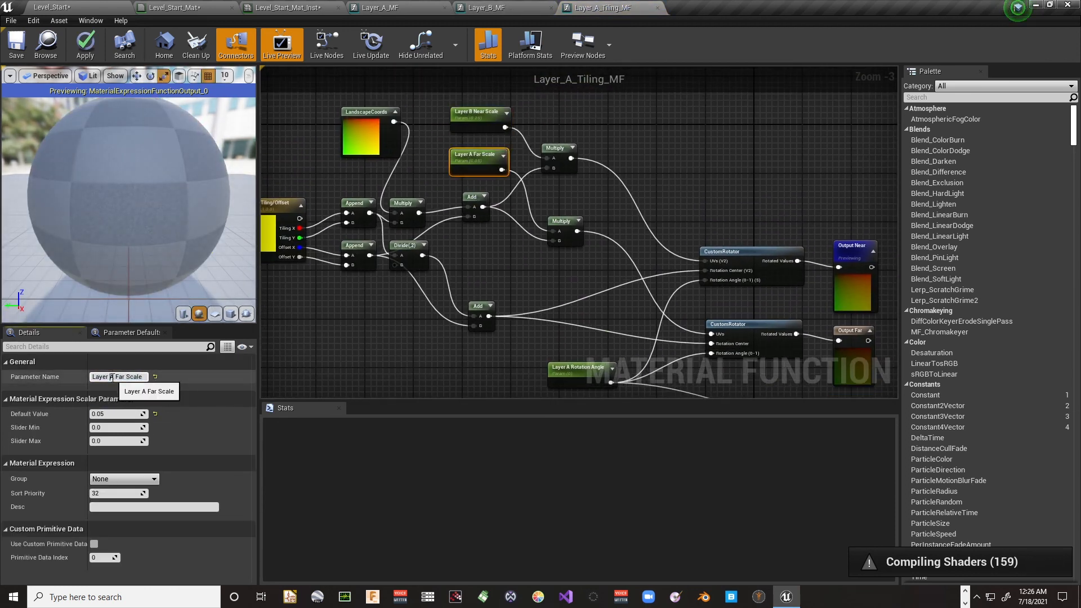
scroll(591, 343, up, 3)
right_drag(591, 343, 697, 394)
click(16, 45)
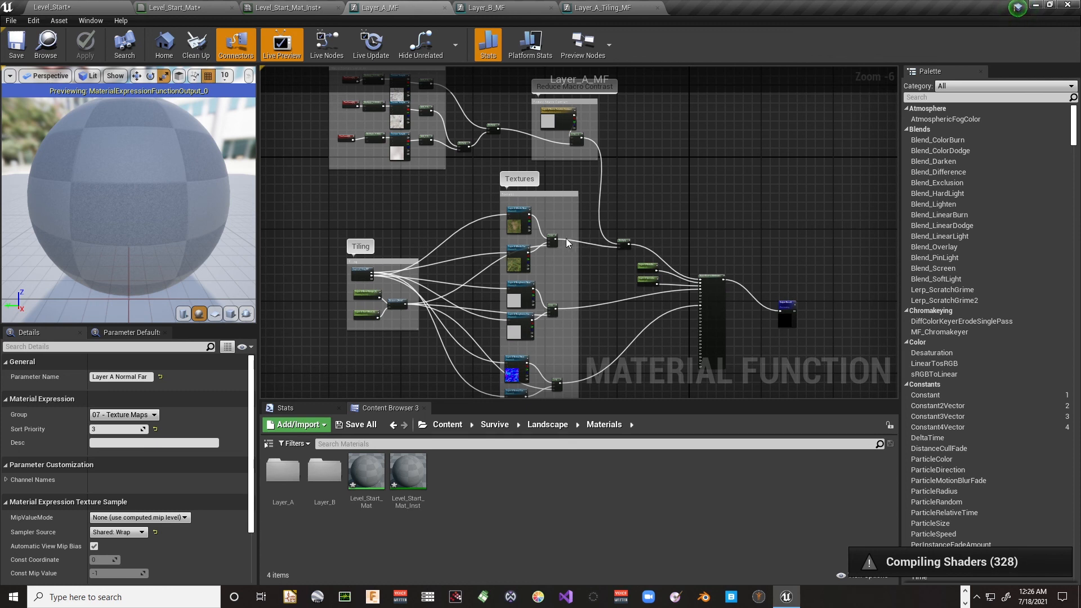
Review the Near and Far names of the albedo and roughness parameters and the Tiling group in Layer_A_MF
scroll(564, 238, up, 6)
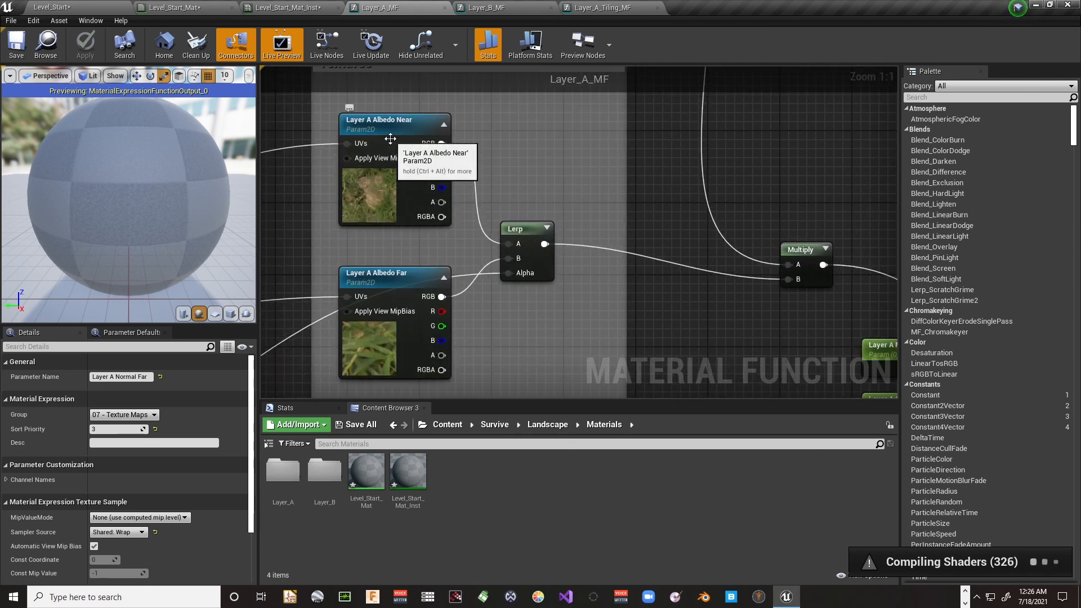
click(390, 139)
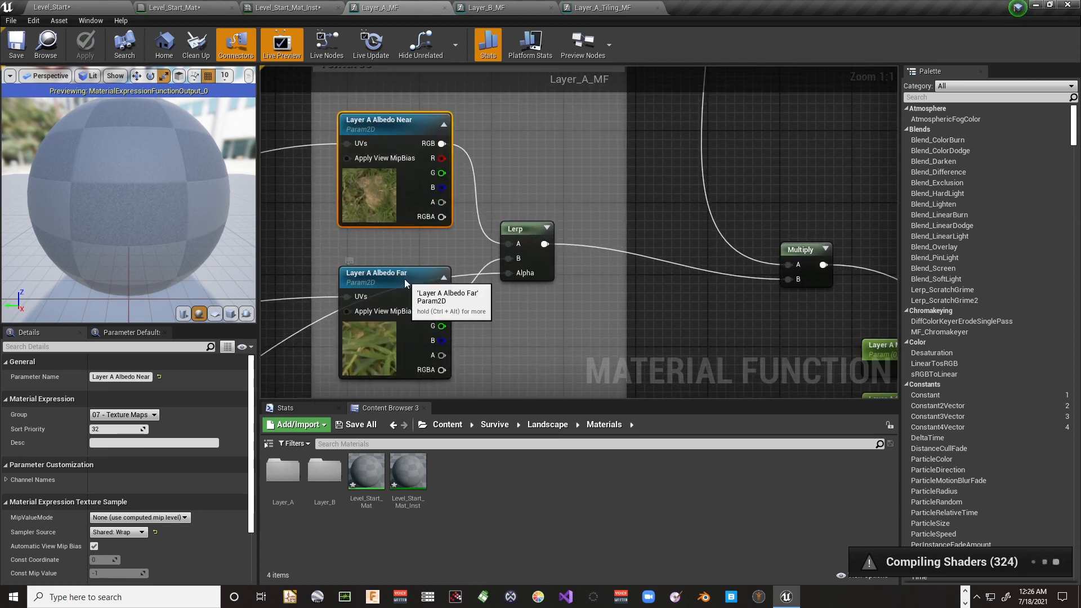
scroll(406, 283, down, 4)
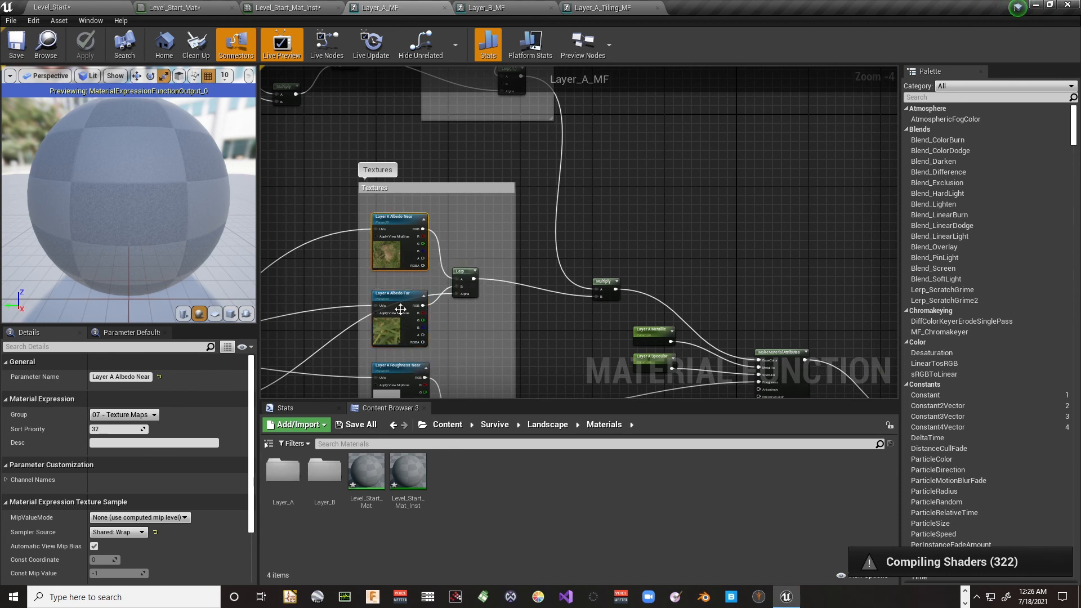
click(399, 332)
right_drag(507, 337, 555, 162)
click(450, 208)
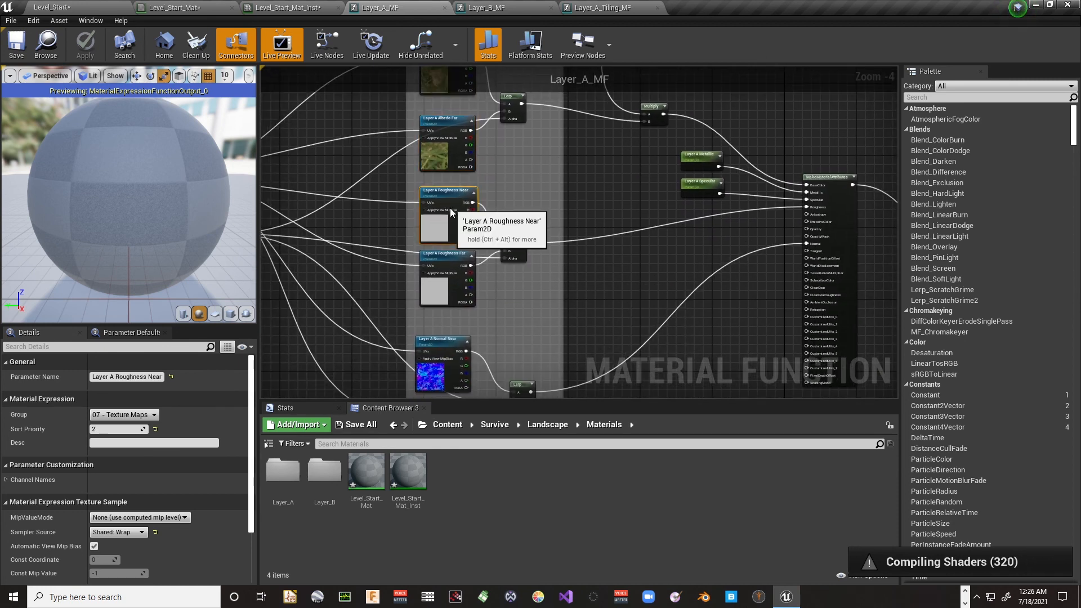
click(450, 291)
right_drag(383, 201, 486, 321)
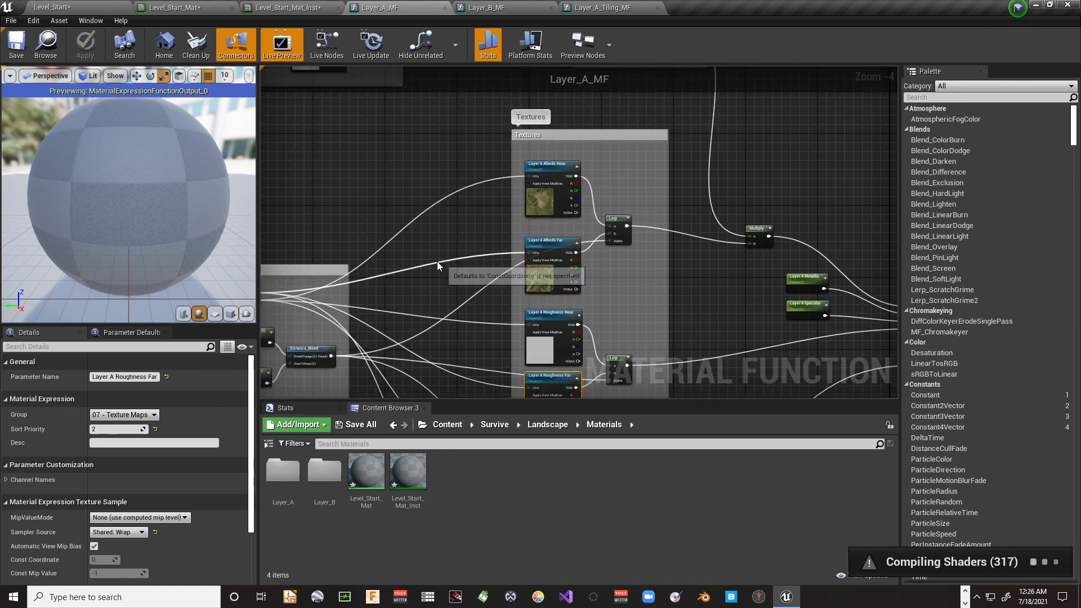
right_drag(437, 261, 595, 158)
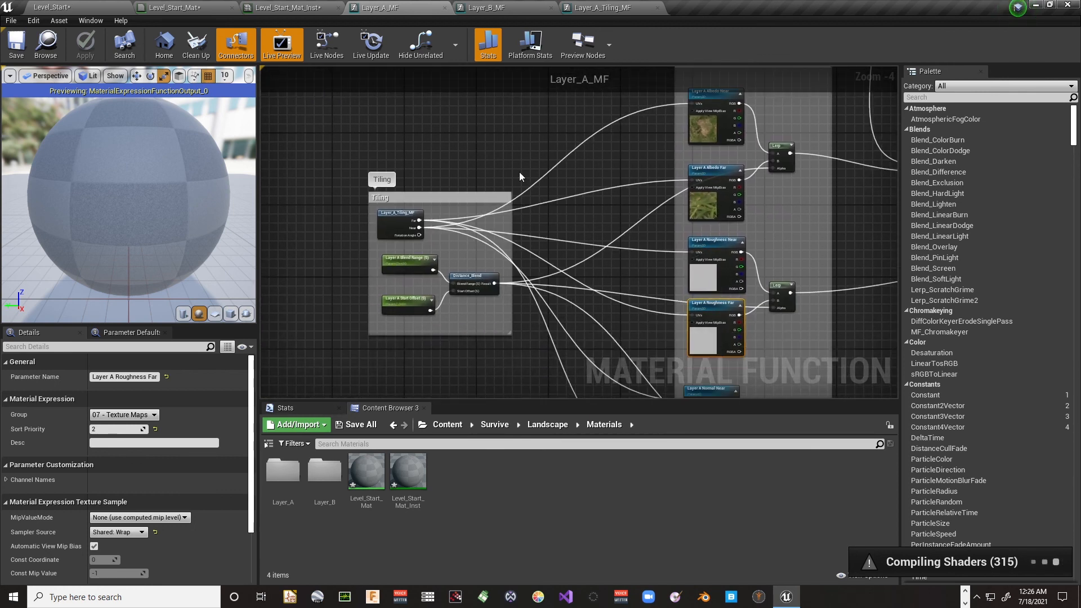
mouse_move(479, 194)
right_down()
mouse_move(512, 316)
mouse_move(479, 259)
mouse_move(476, 198)
right_up()
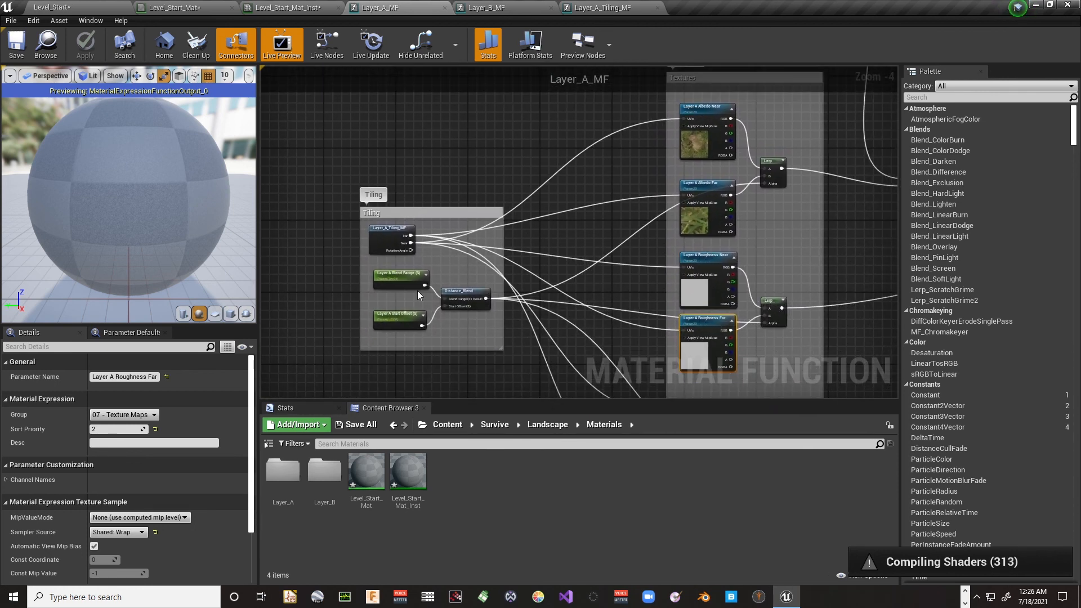
Assign the Blend Range and Start Offset parameters in the Tiling group to a new parameter group named Layer A
click(397, 279)
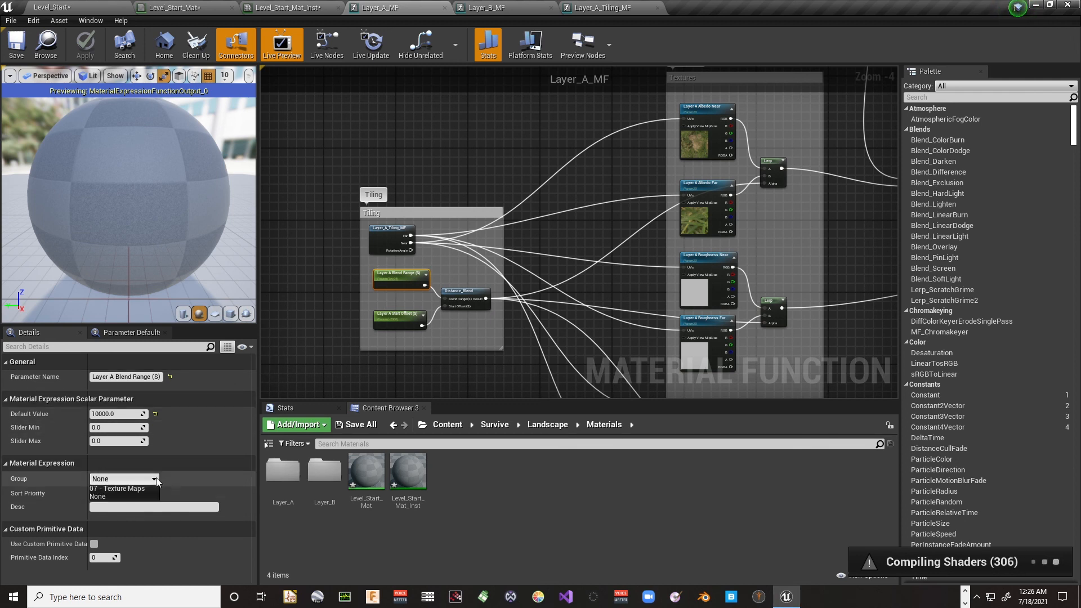
click(134, 479)
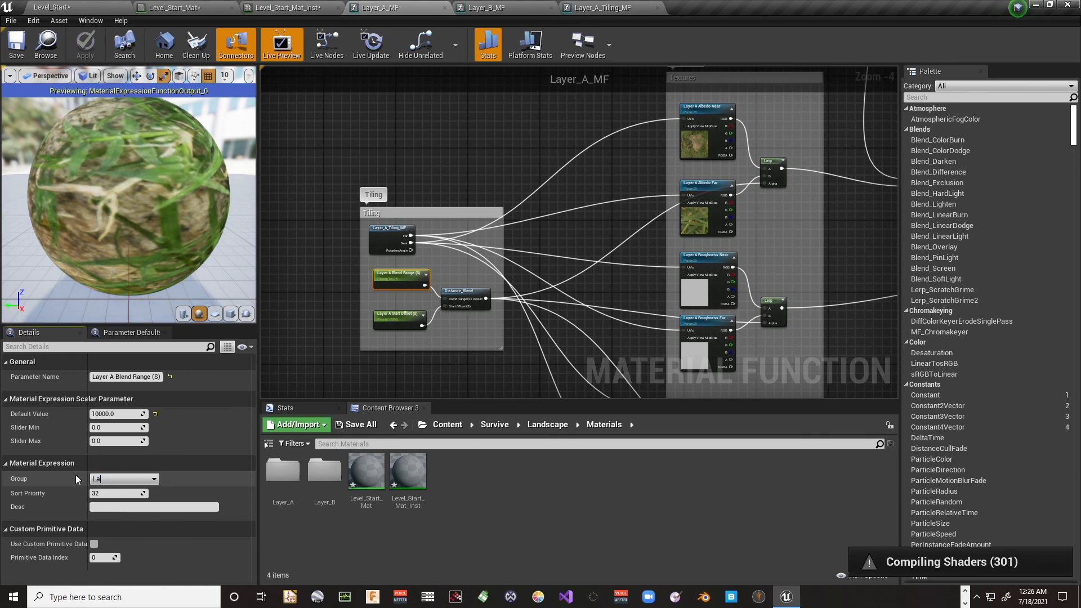
text(Layer A)
key(Return)
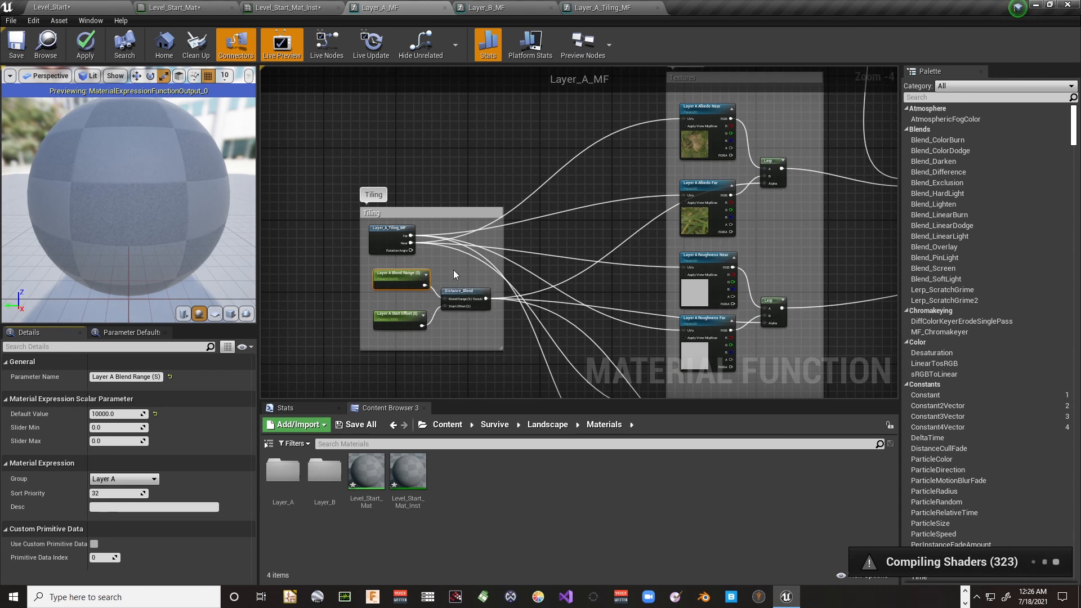
click(403, 318)
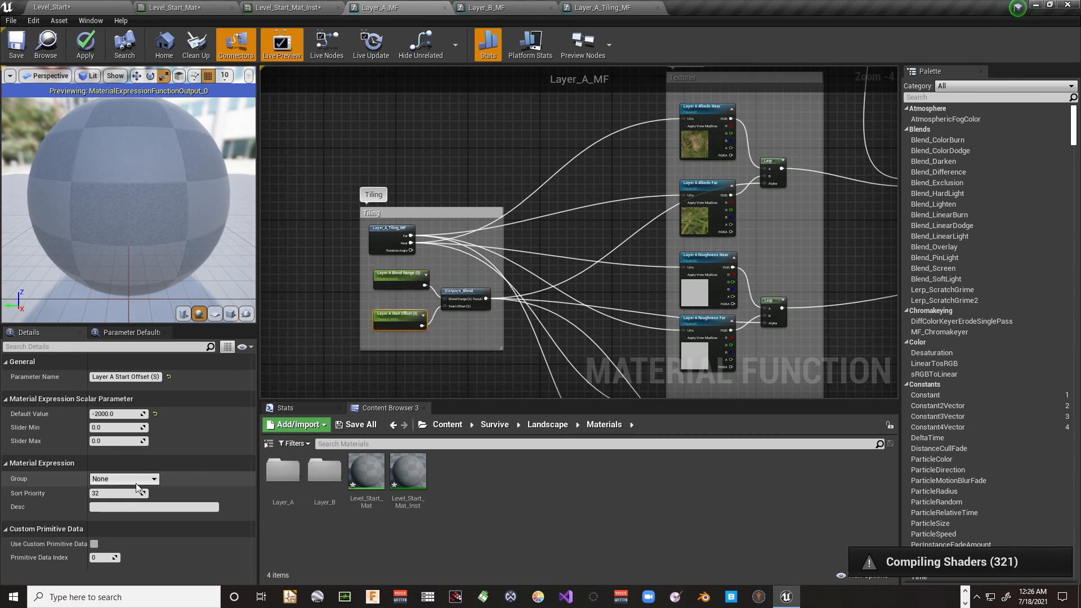
click(159, 477)
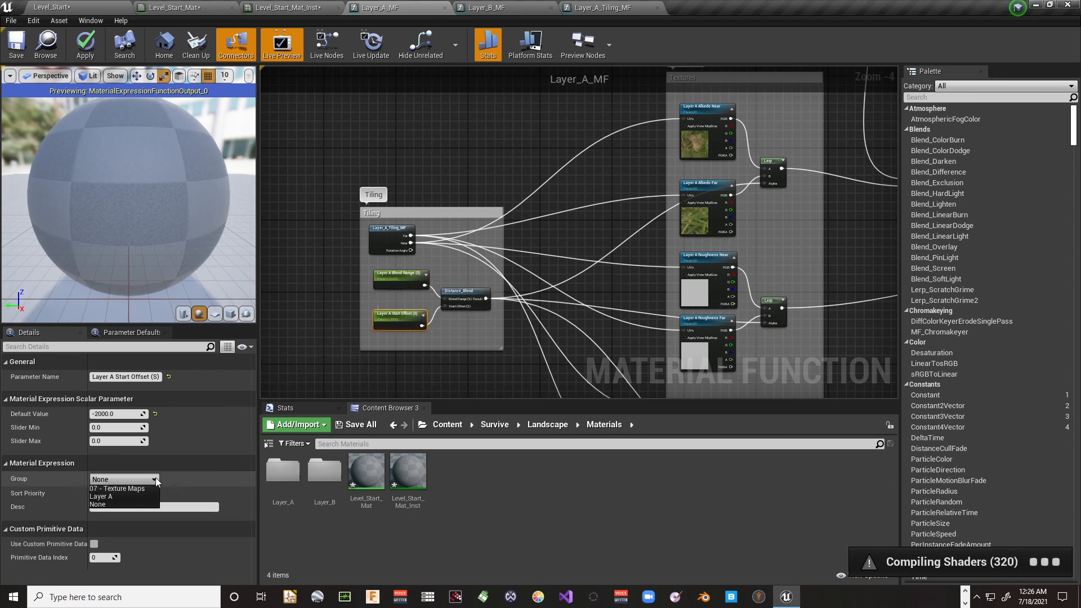
click(123, 495)
Assign the Layer A Macro Variation Contrast parameter to the Layer A parameter group
right_drag(529, 228, 398, 299)
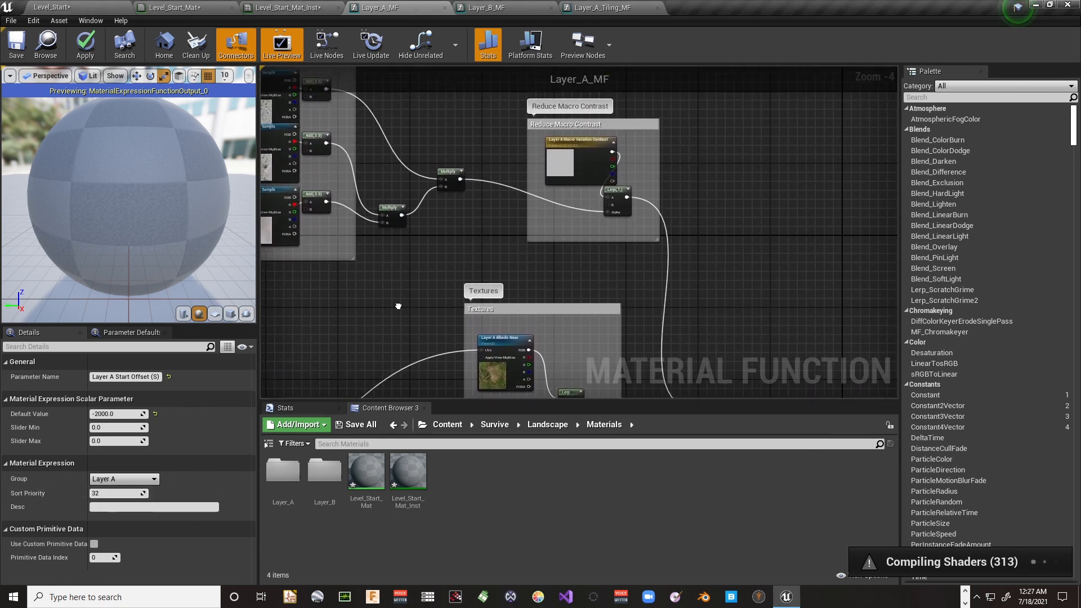
click(568, 141)
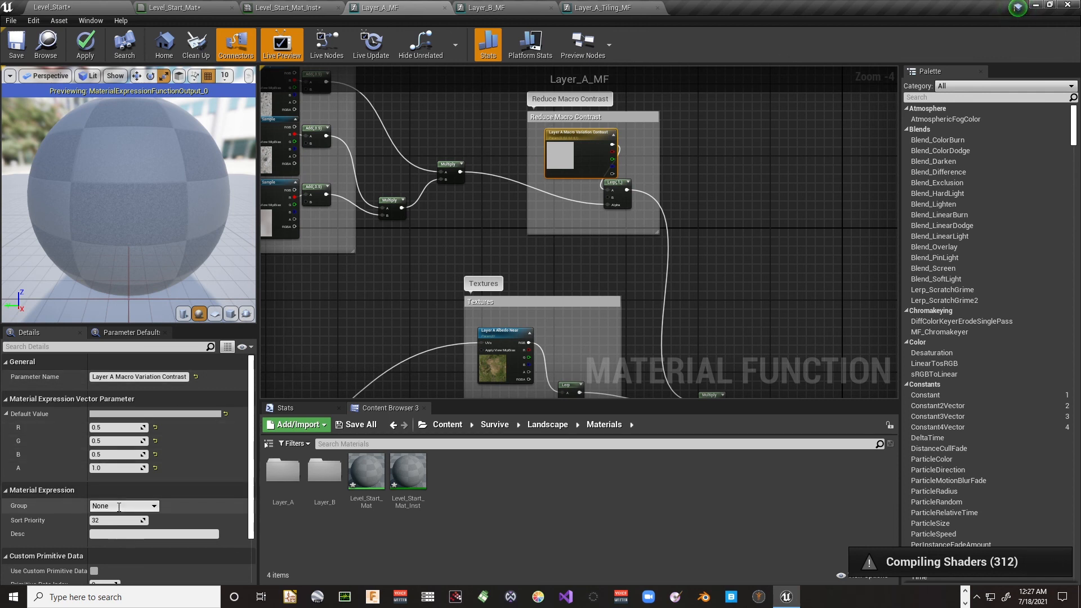
click(156, 506)
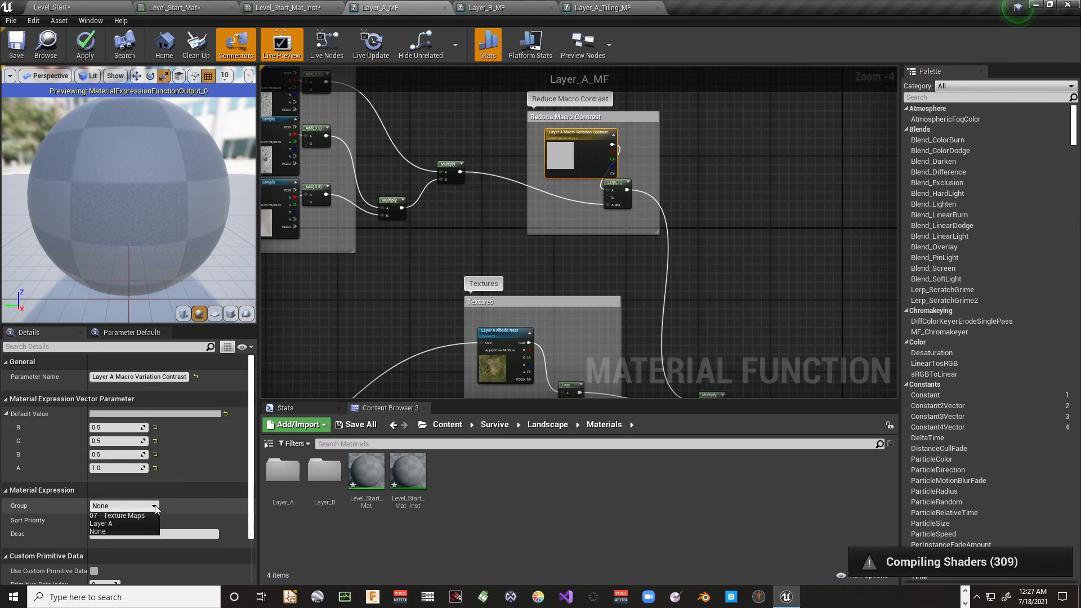
click(117, 521)
Assign the near and far albedo texture parameters to the Layer A parameter group
right_drag(457, 279, 505, 155)
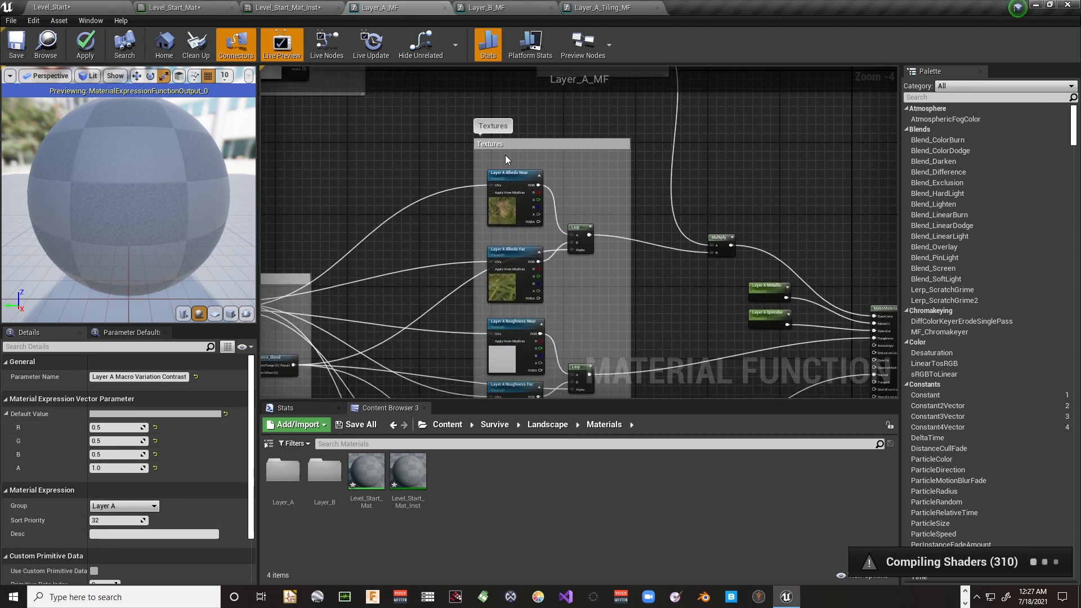
click(510, 179)
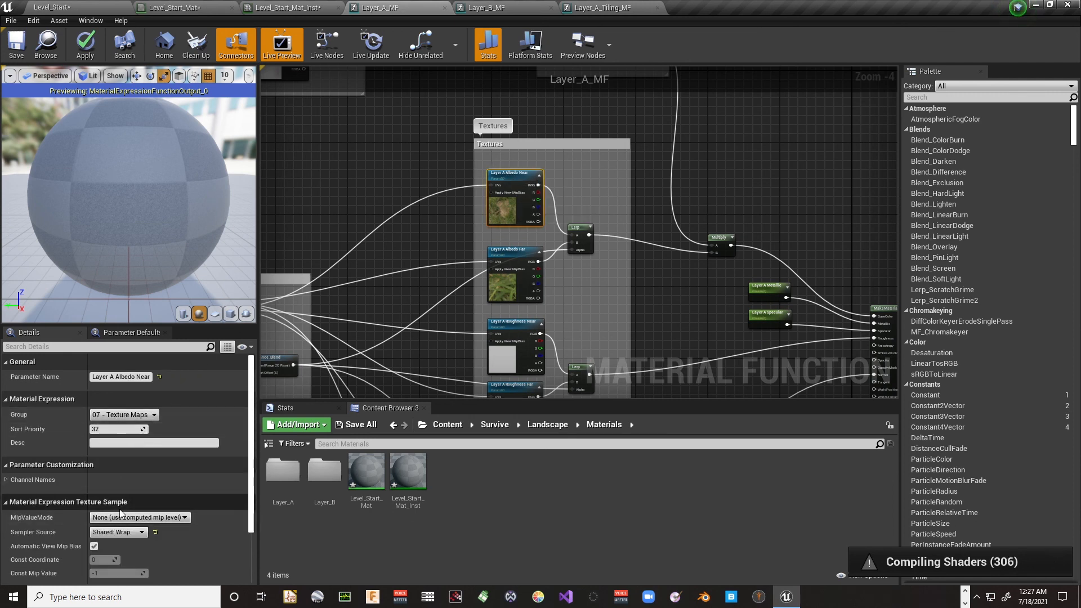
scroll(120, 511, down, 1)
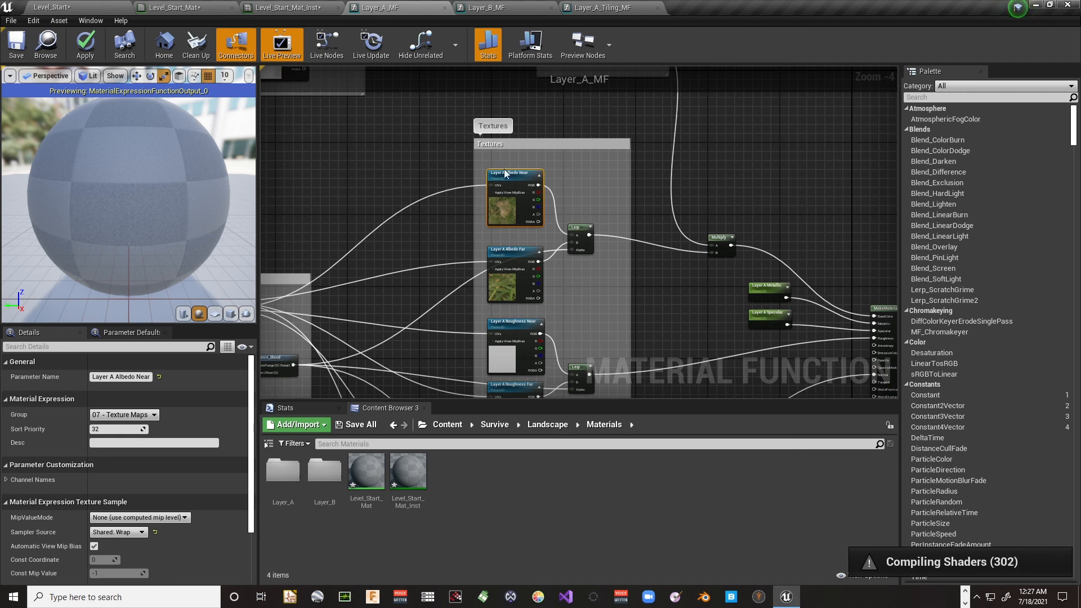
click(504, 278)
click(149, 415)
click(125, 435)
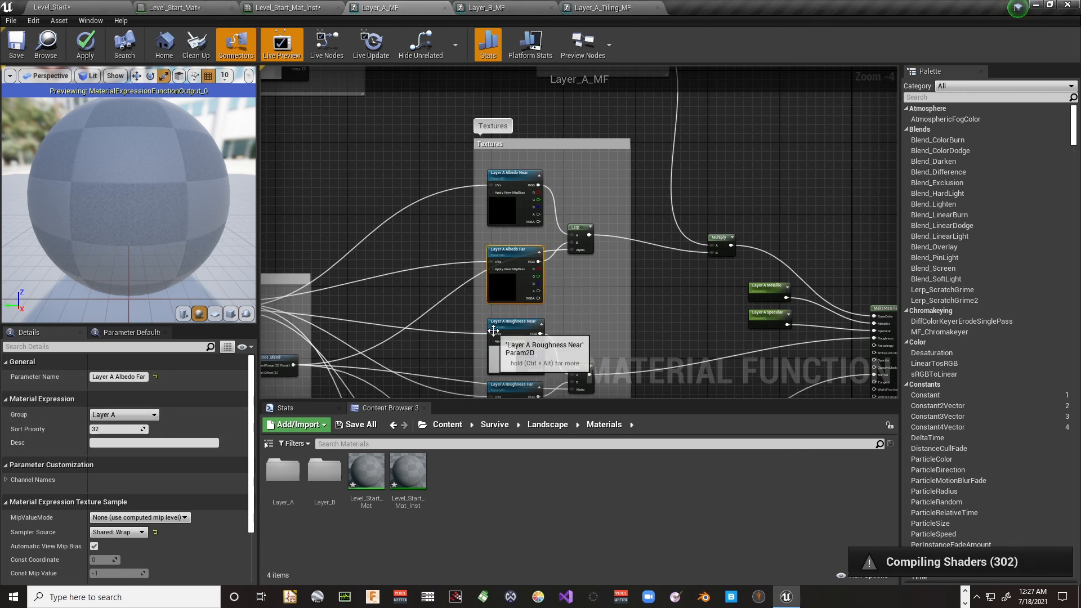
Assign the Layer A Roughness Near texture parameter to the Layer A parameter group
click(495, 329)
click(146, 414)
click(127, 433)
right_drag(431, 353, 429, 157)
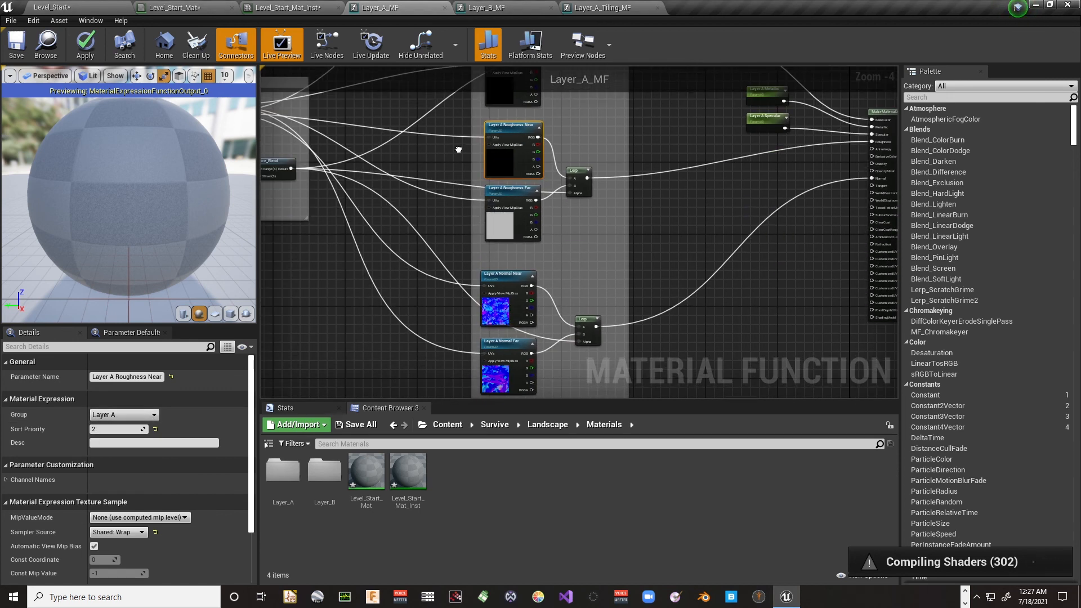
Assign the Layer A Roughness Far texture parameter to the Layer A parameter group
click(509, 214)
click(157, 415)
click(115, 430)
Assign the Layer A Normal Near and Normal Far texture parameters to the Layer A parameter group
click(508, 278)
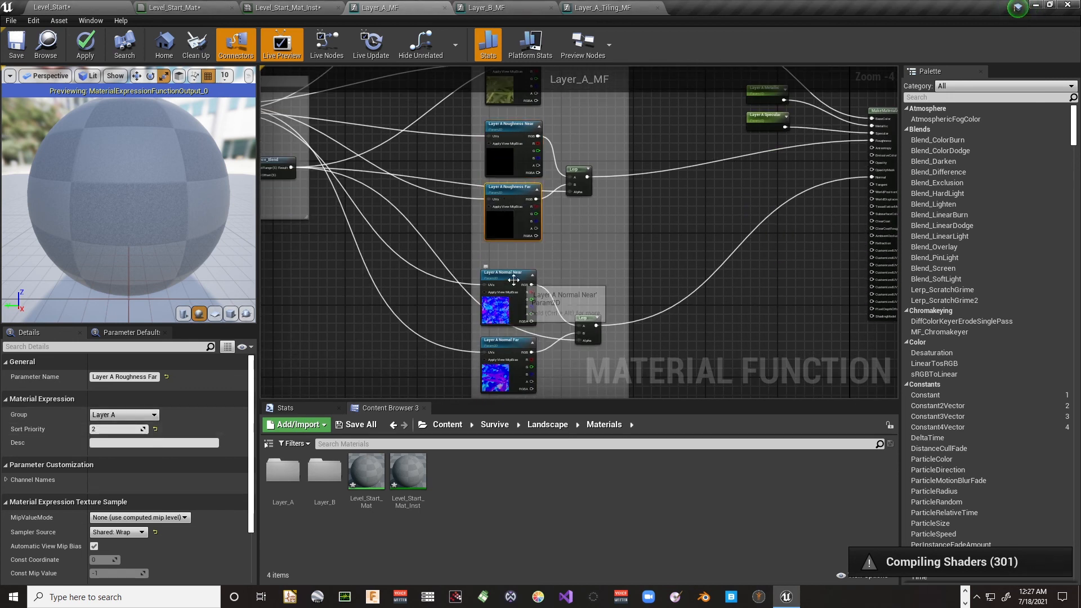
click(156, 414)
click(116, 431)
right_drag(388, 311, 380, 167)
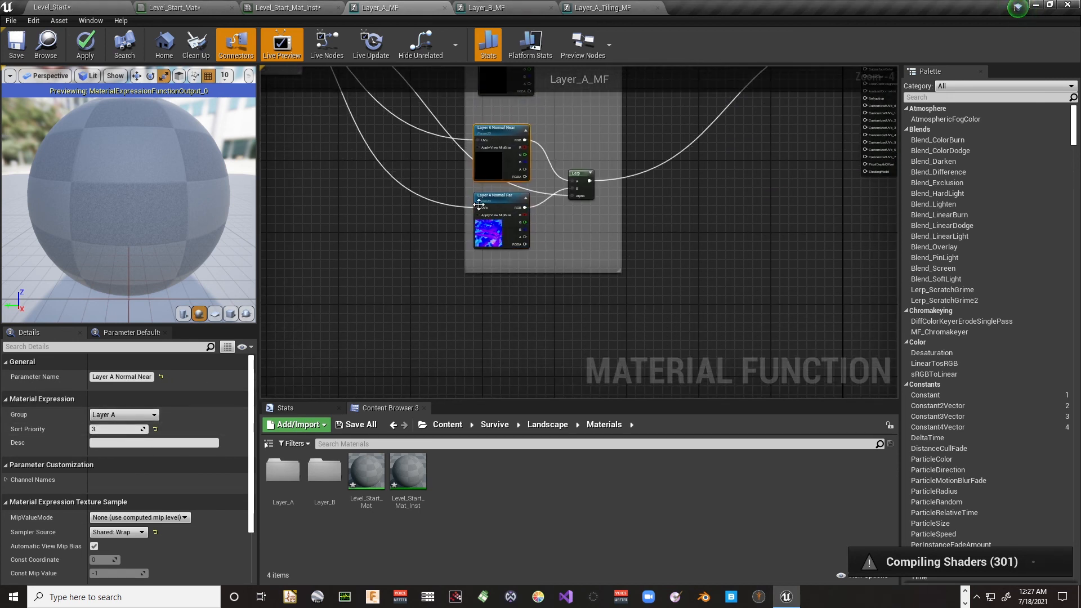
click(495, 197)
click(148, 414)
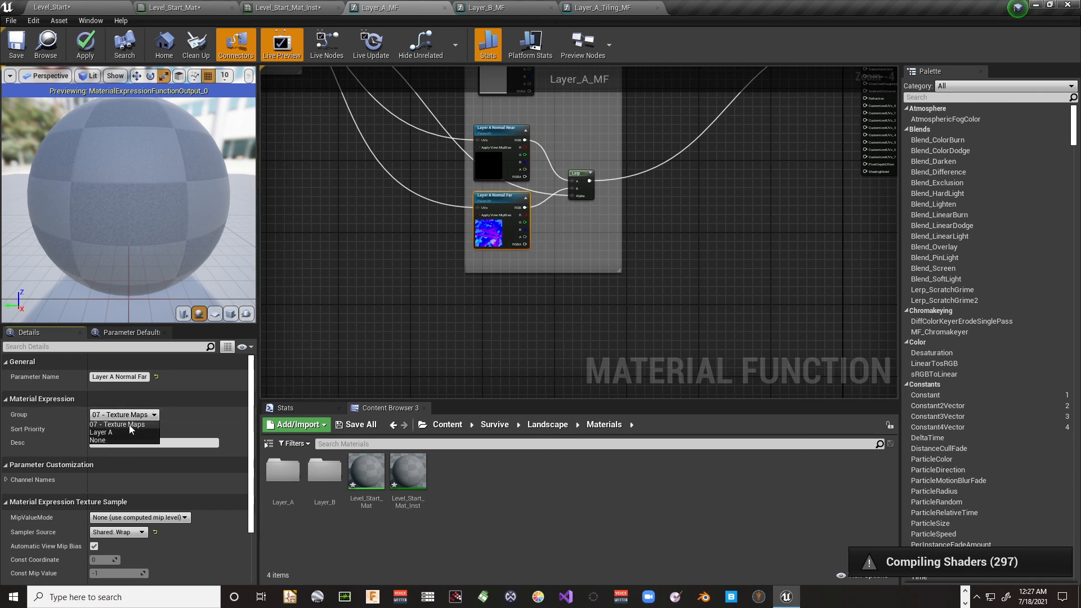
click(116, 431)
click(286, 320)
Assign the Layer A Metallic and Layer A Specular parameters to the Layer A parameter group
right_drag(654, 166, 629, 193)
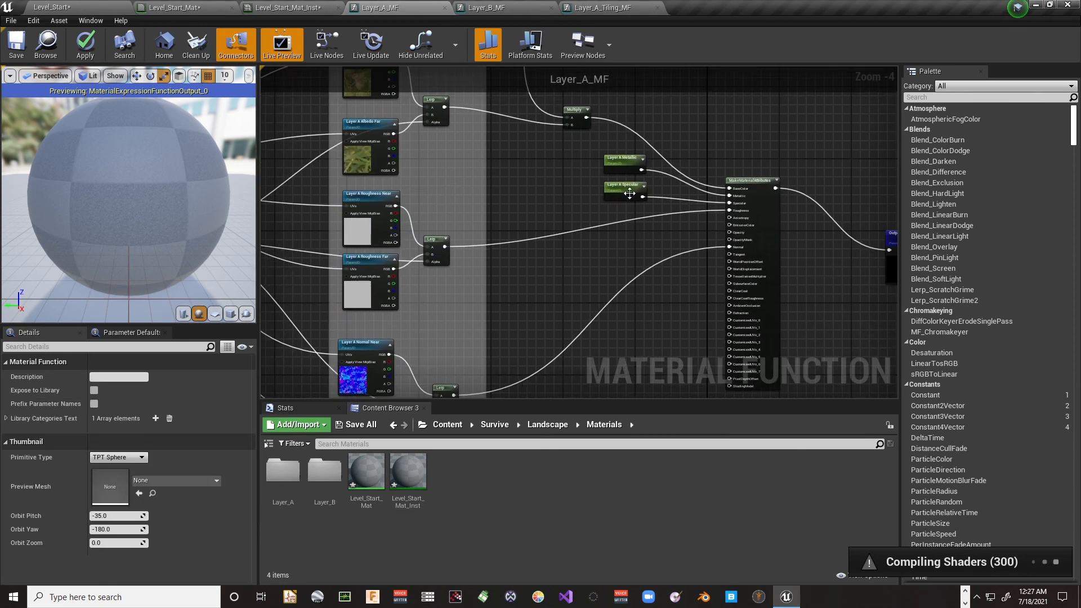
click(624, 162)
click(124, 479)
click(131, 488)
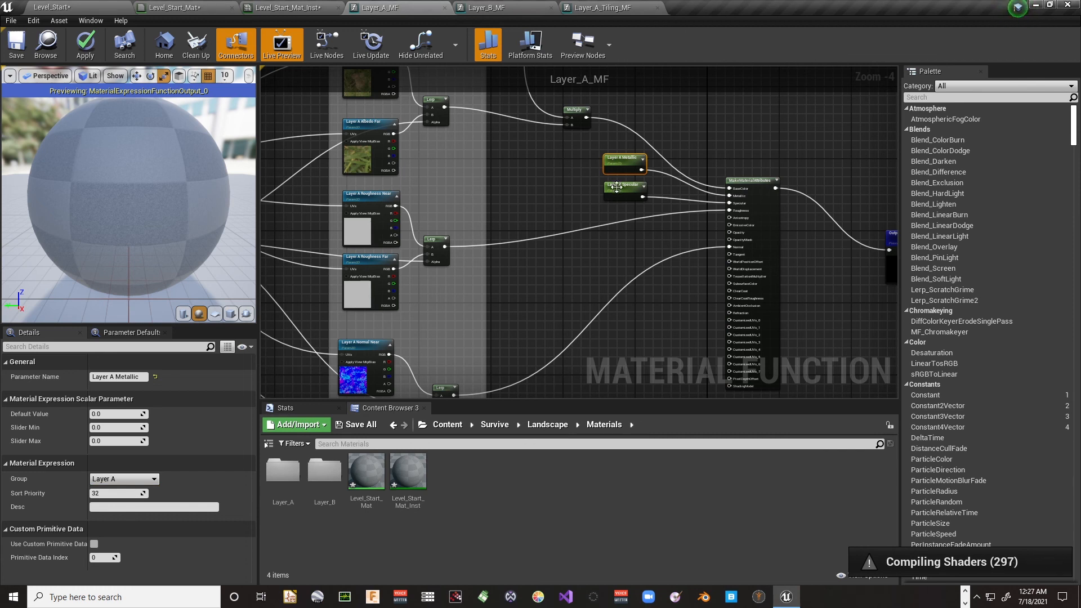
click(623, 187)
click(123, 478)
click(133, 489)
Check the group assignment of the nodes across Layer_A_MF, including the Metallic and Specular parameters
right_drag(610, 127, 661, 396)
click(498, 115)
right_drag(419, 193, 739, 68)
click(459, 244)
click(464, 281)
right_drag(579, 352, 400, 91)
right_drag(734, 201, 475, 395)
right_drag(578, 179, 554, 259)
click(557, 225)
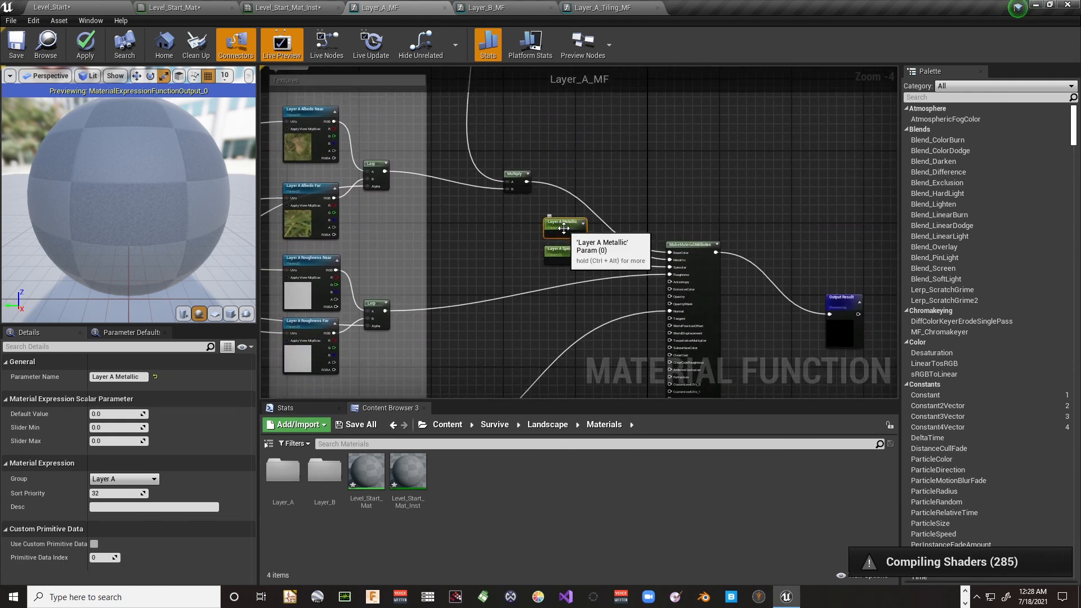
click(549, 255)
right_drag(460, 226, 729, 331)
In Layer_B_MF, assign the Layer B Blend Range and Start Offset parameters to a new parameter group named Layer B
click(486, 7)
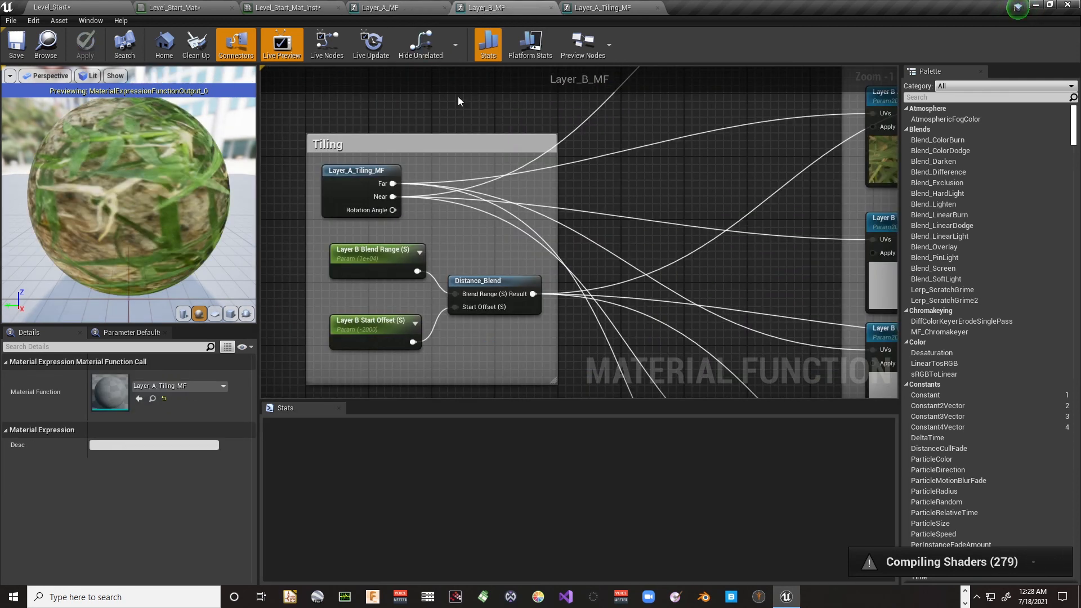
click(369, 256)
click(142, 477)
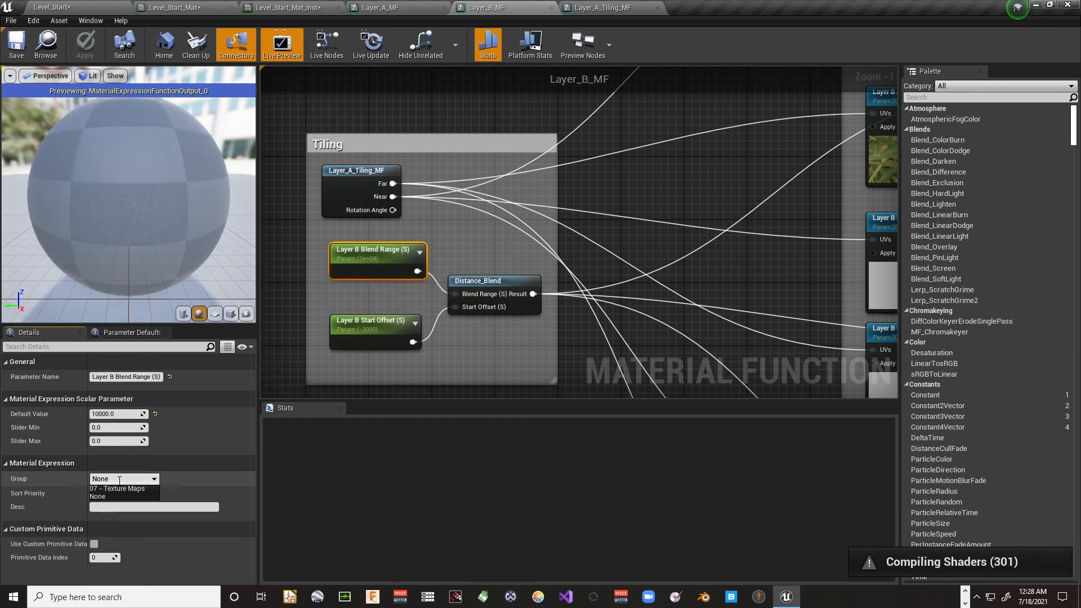
text(Layer B)
key(Return)
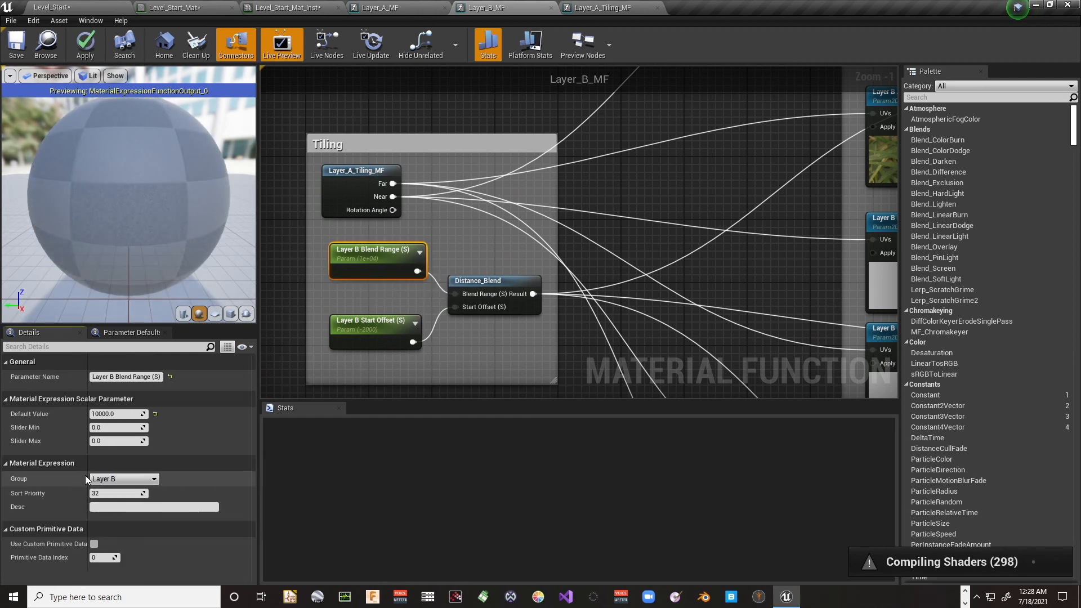
click(368, 329)
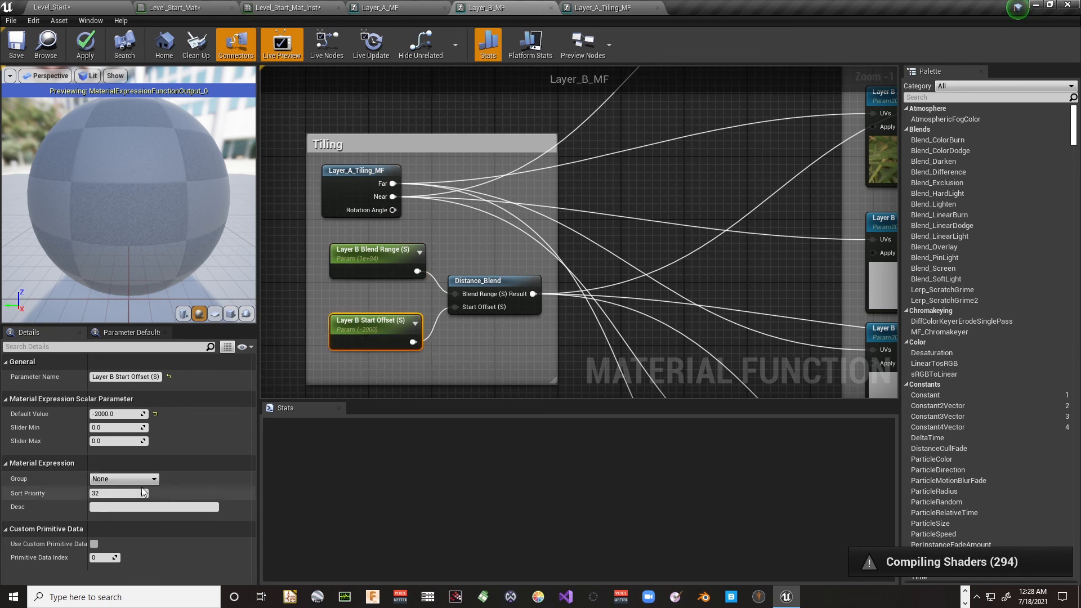
click(125, 479)
click(125, 500)
Assign the Layer B Albedo Near and Albedo Far texture parameters to the Layer B parameter group
right_drag(563, 383, 356, 79)
right_drag(542, 250, 509, 396)
click(665, 162)
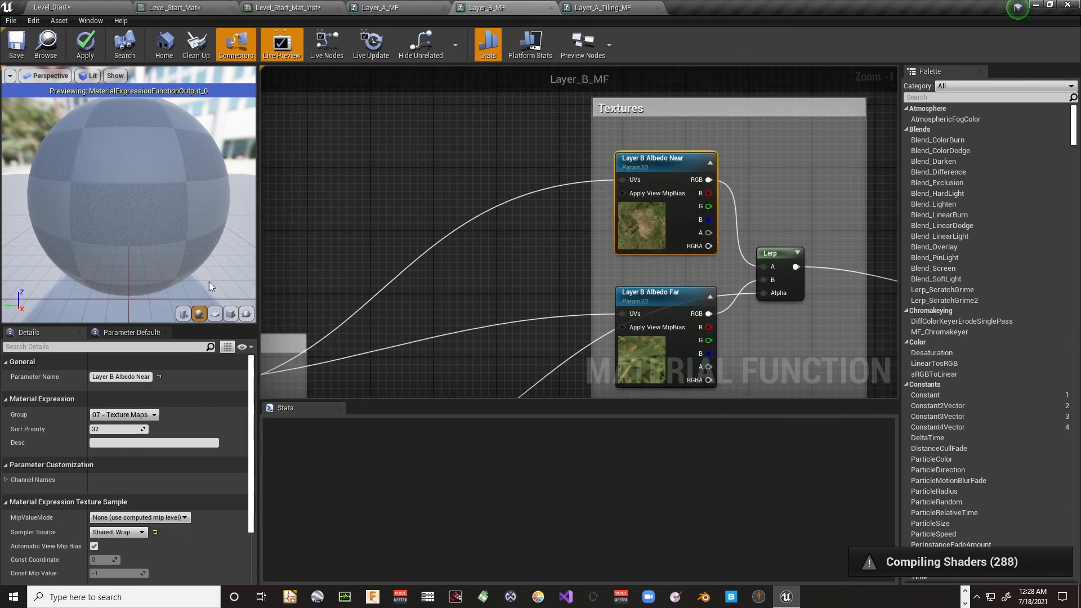
click(157, 417)
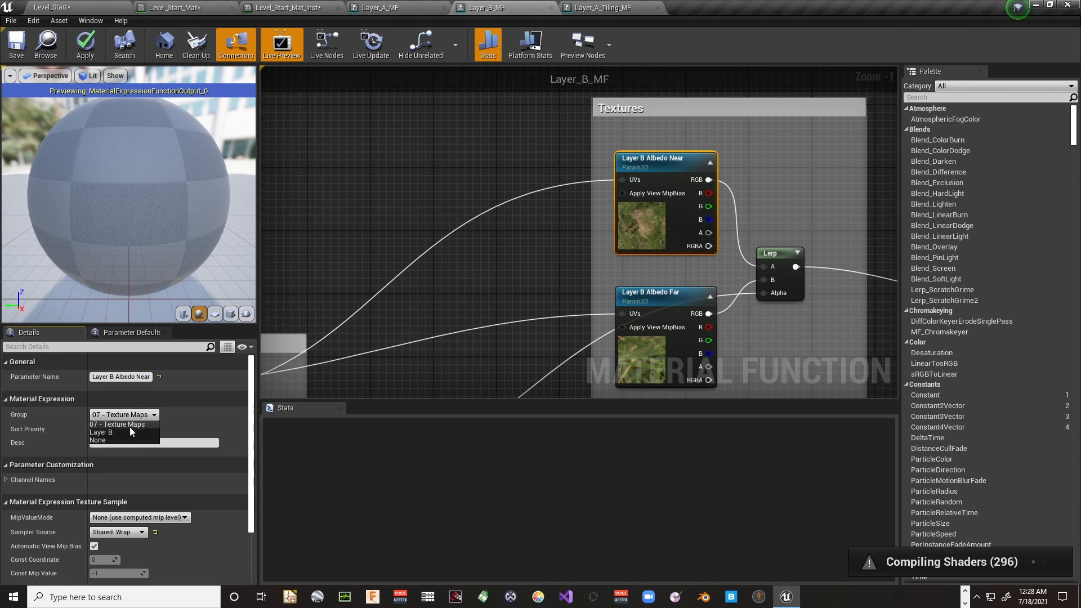
click(126, 435)
click(657, 291)
click(130, 432)
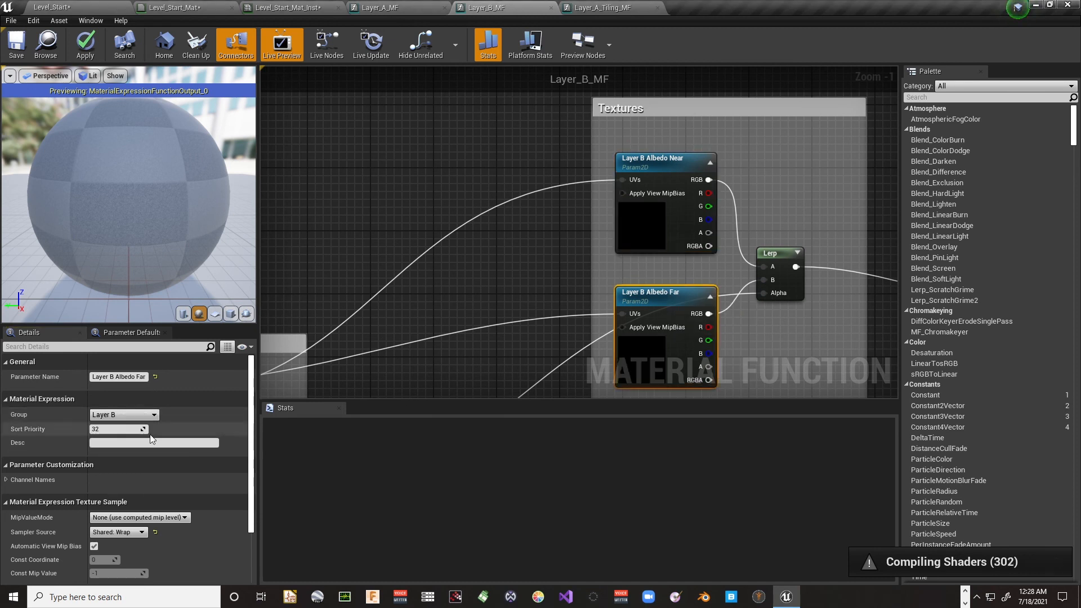
Assign the near and far roughness and normal texture parameters together to the Layer B parameter group
right_drag(660, 388, 655, 173)
click(657, 207)
right_drag(569, 308, 531, 234)
scroll(516, 184, down, 5)
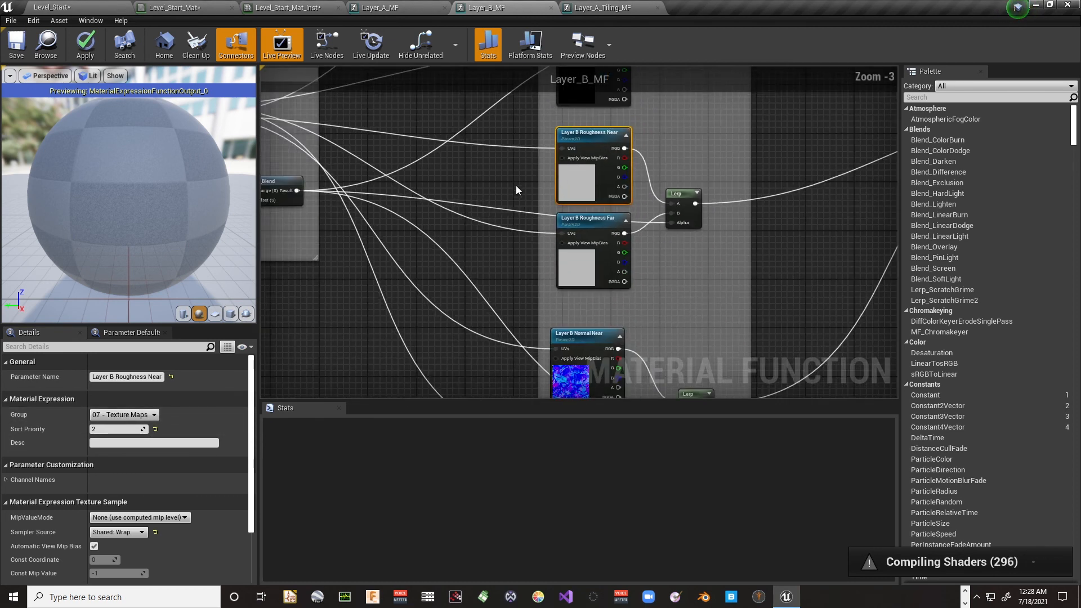
drag(514, 159, 561, 315)
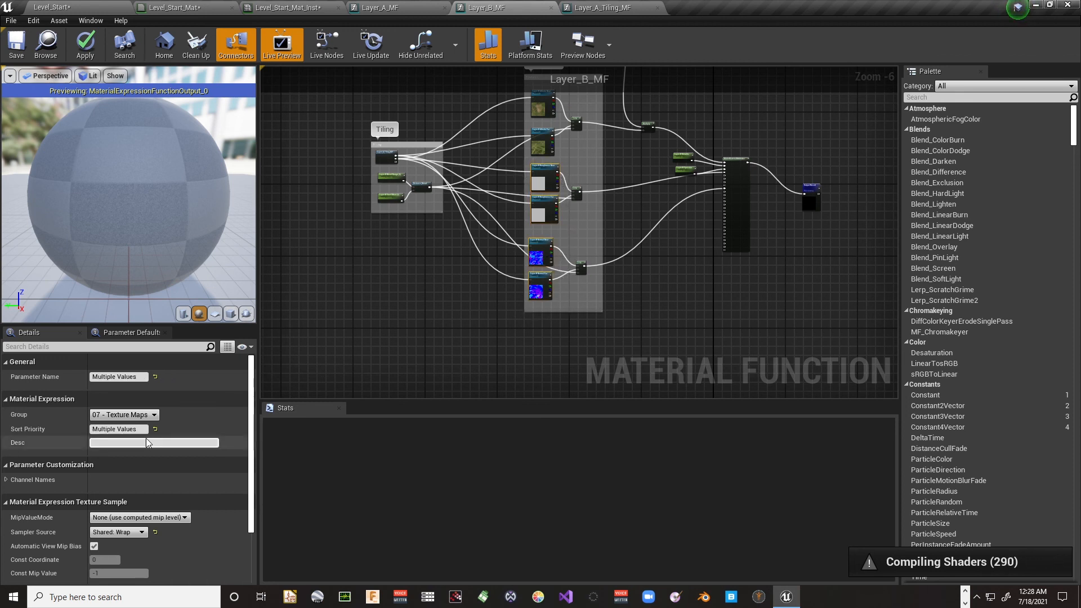
Assign the Layer B Metallic and Specular parameters together to the Layer B parameter group
right_drag(445, 263, 333, 396)
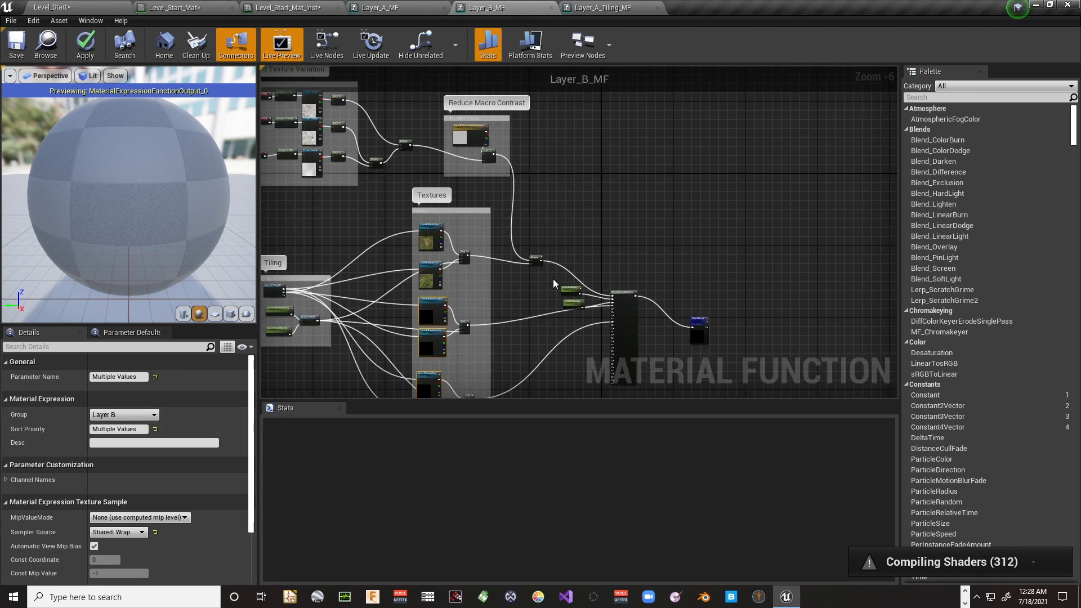
drag(553, 280, 586, 311)
click(154, 480)
click(102, 488)
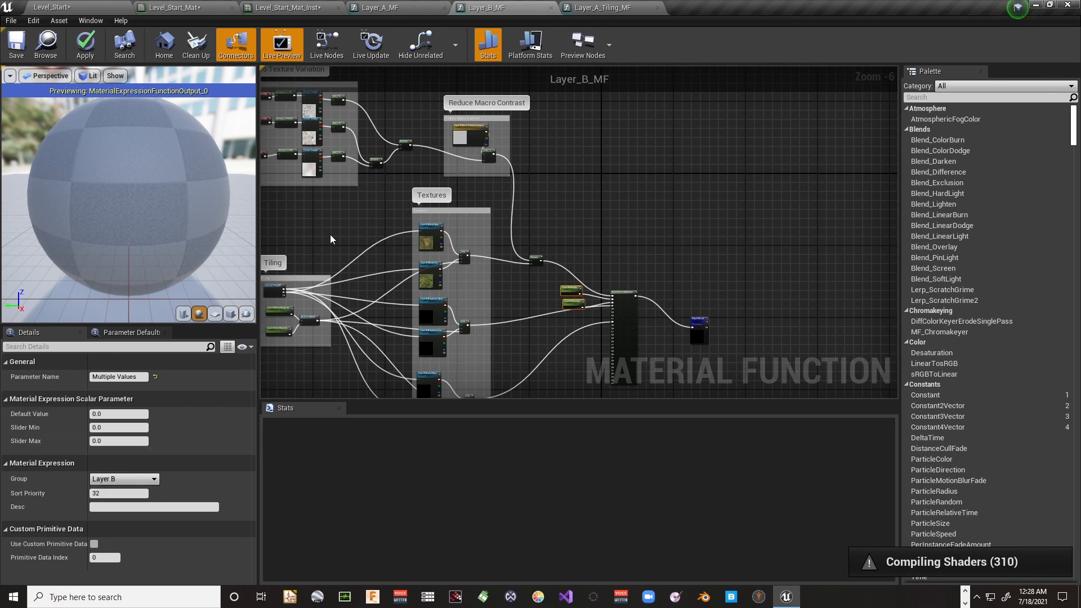
Assign the Layer B Macro Variation Contrast parameter to the Layer B parameter group
right_drag(406, 156, 489, 238)
click(553, 215)
click(153, 505)
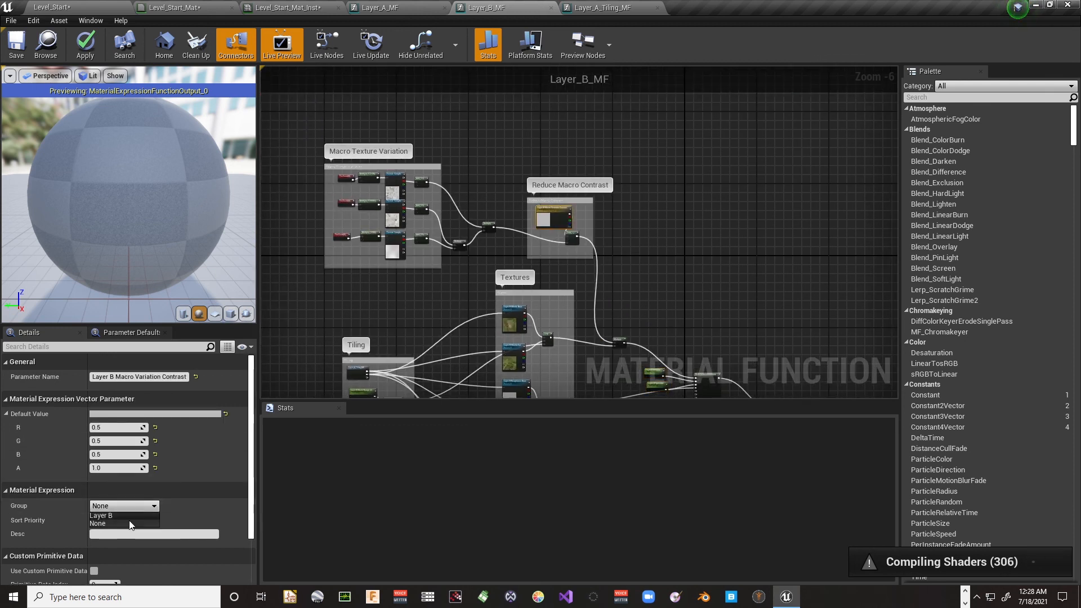
click(101, 514)
Save the Layer_B_MF material function
scroll(461, 176, up, 4)
right_drag(686, 373, 473, 204)
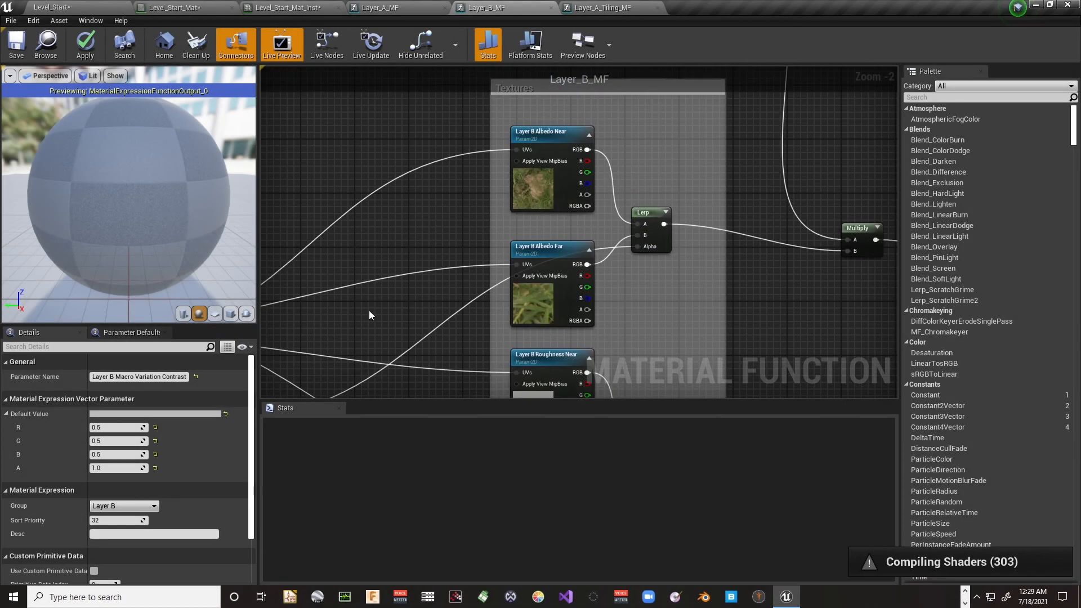
scroll(393, 294, down, 4)
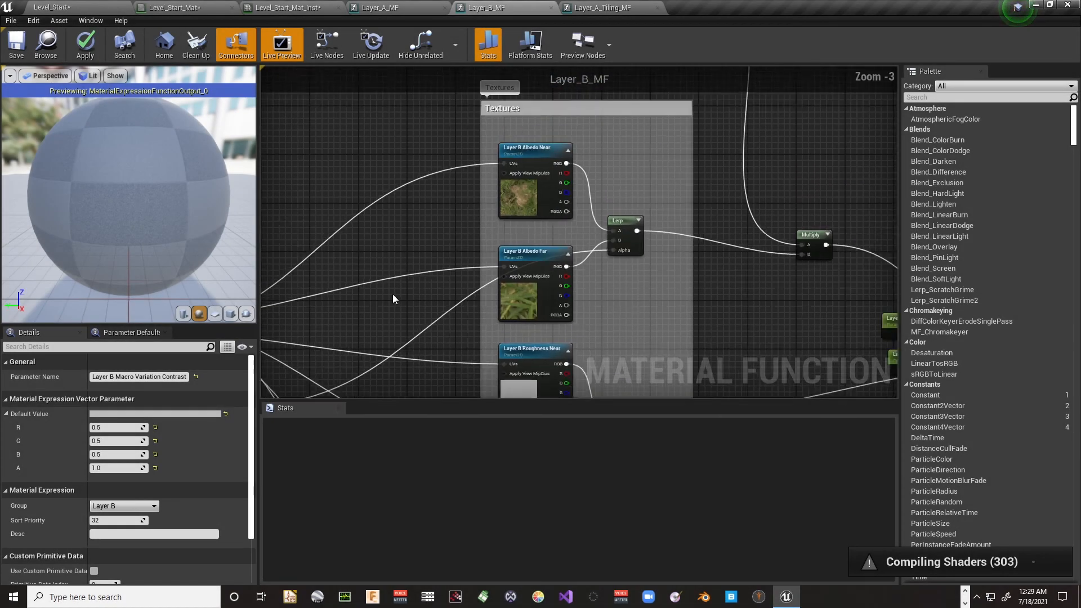
click(17, 43)
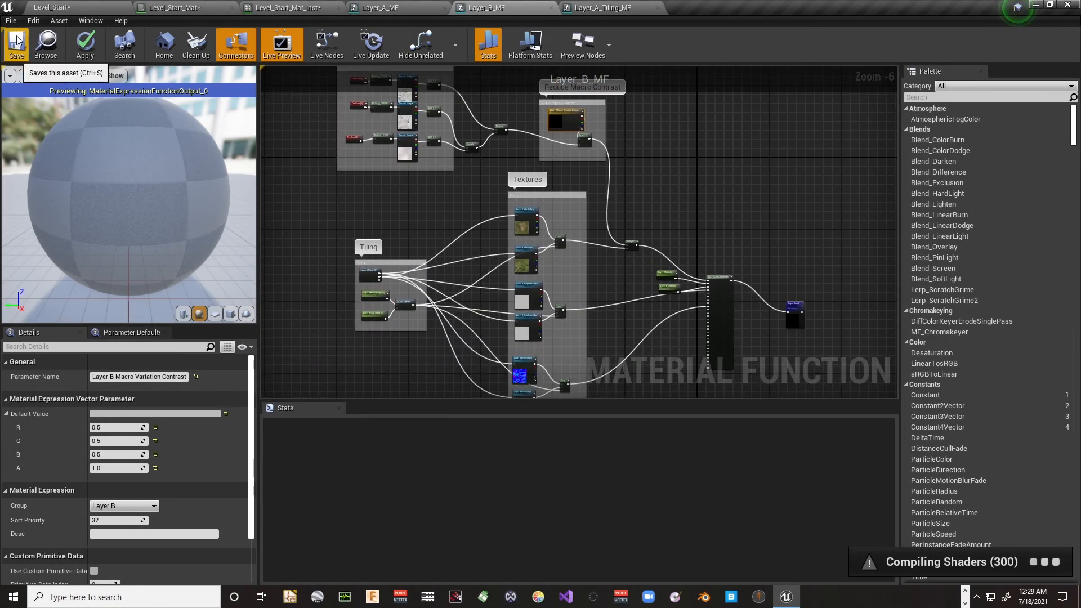
Check the parameter group of the texture parameters in Layer_B_MF's Textures section
drag(491, 204, 525, 324)
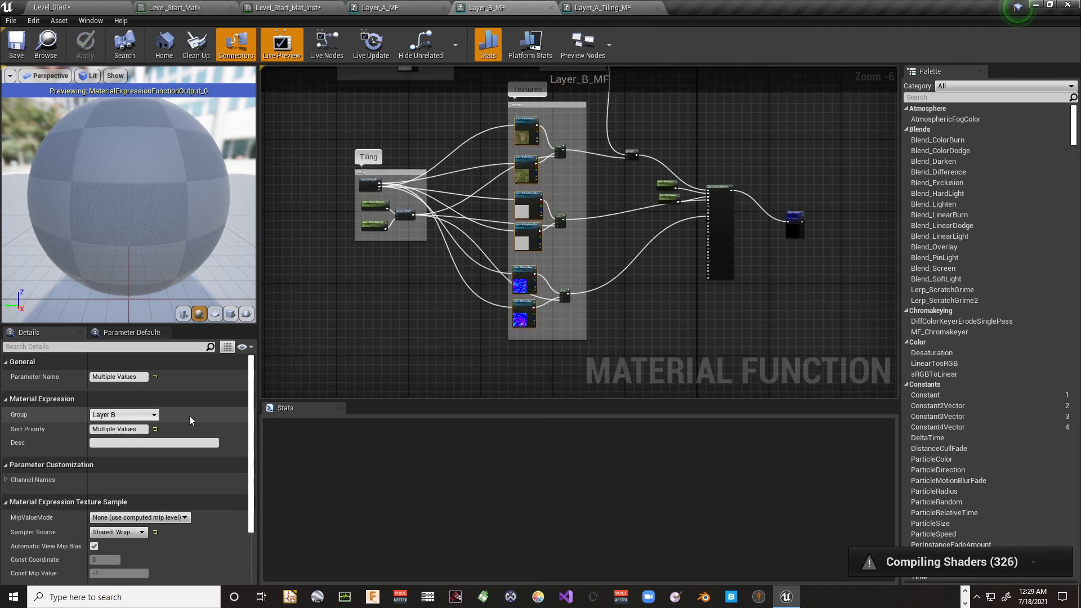
right_drag(347, 308, 329, 438)
right_drag(358, 220, 356, 241)
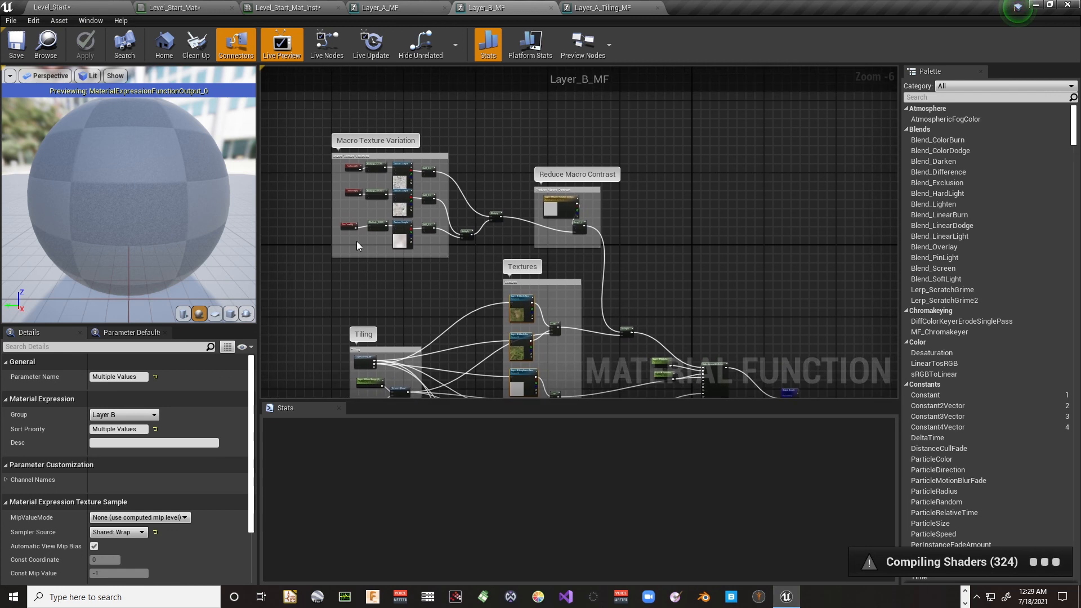
Switch to Layer_A_MF and save the material function
click(381, 10)
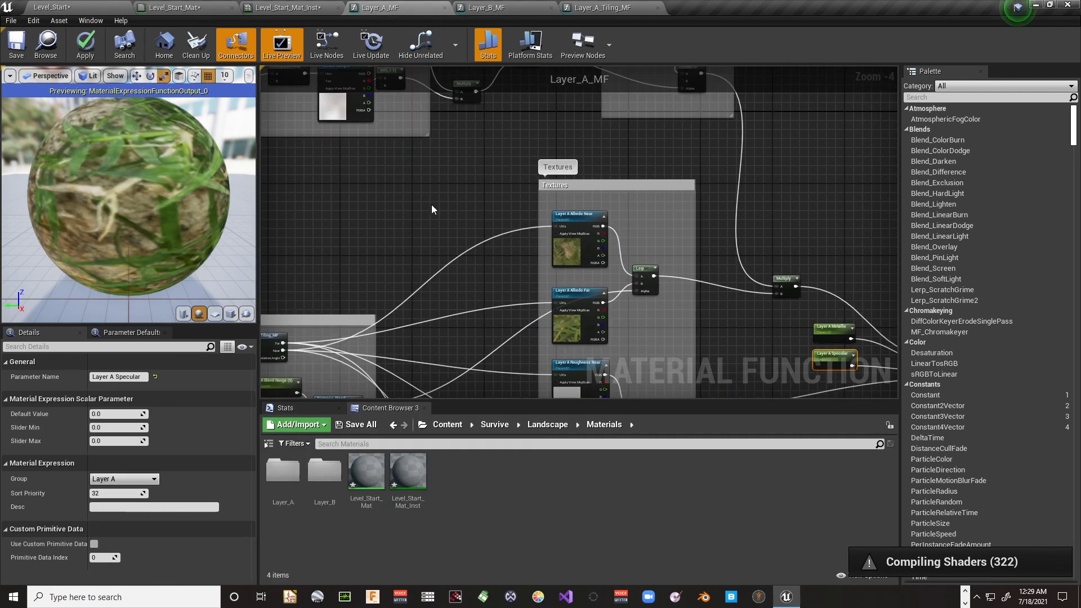
scroll(434, 213, up, 4)
right_drag(434, 212, 544, 260)
scroll(320, 115, down, 3)
scroll(321, 119, down, 1)
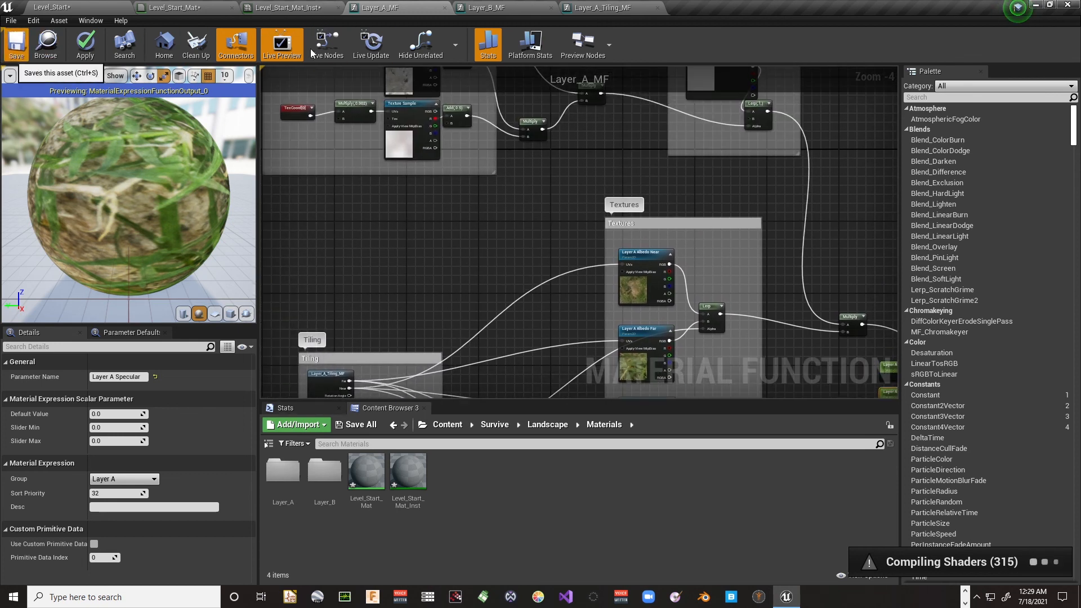
Review the parameter groups in the Level_Start_Mat_Inst material instance and collapse the Layer A group
click(578, 11)
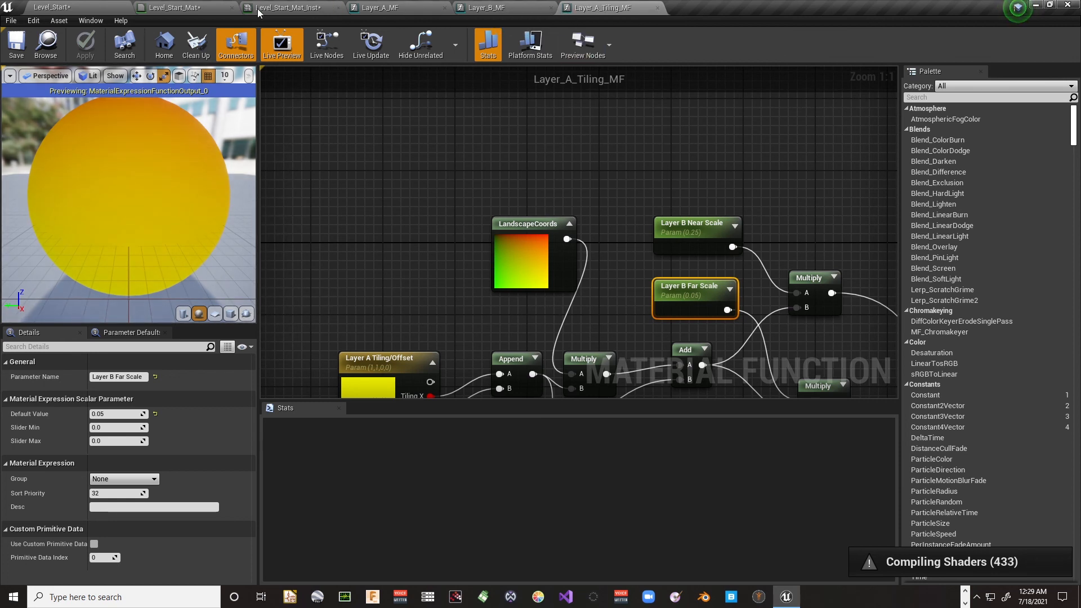
click(282, 9)
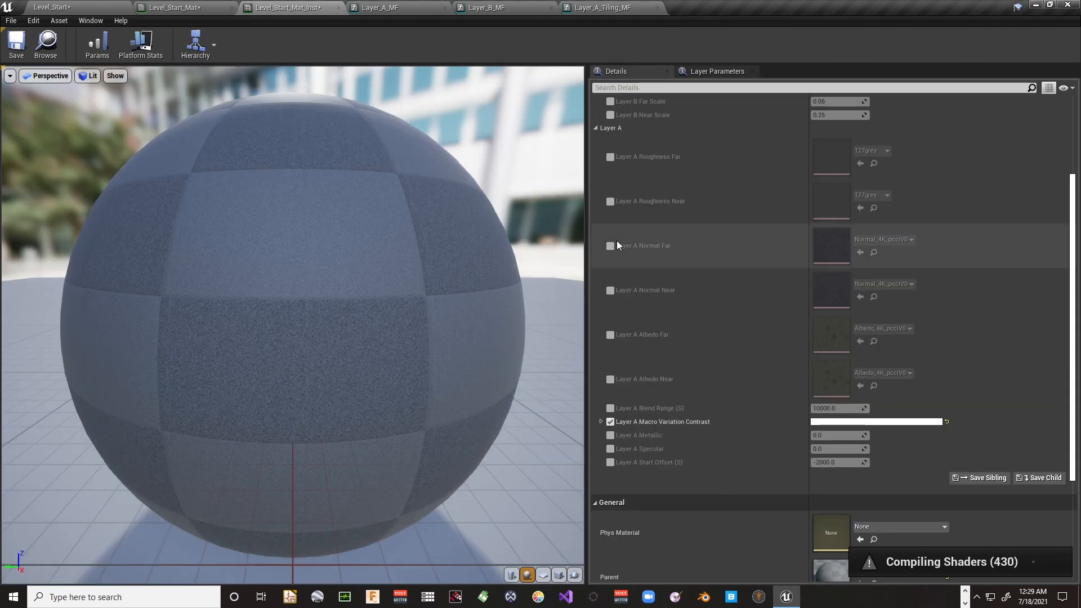
scroll(730, 278, up, 3)
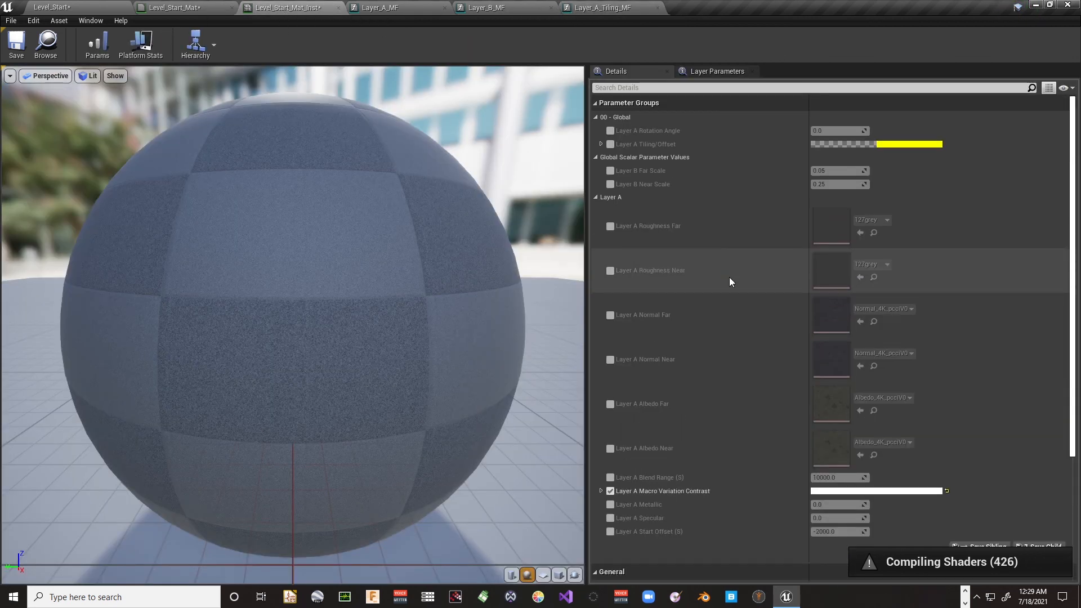
click(595, 197)
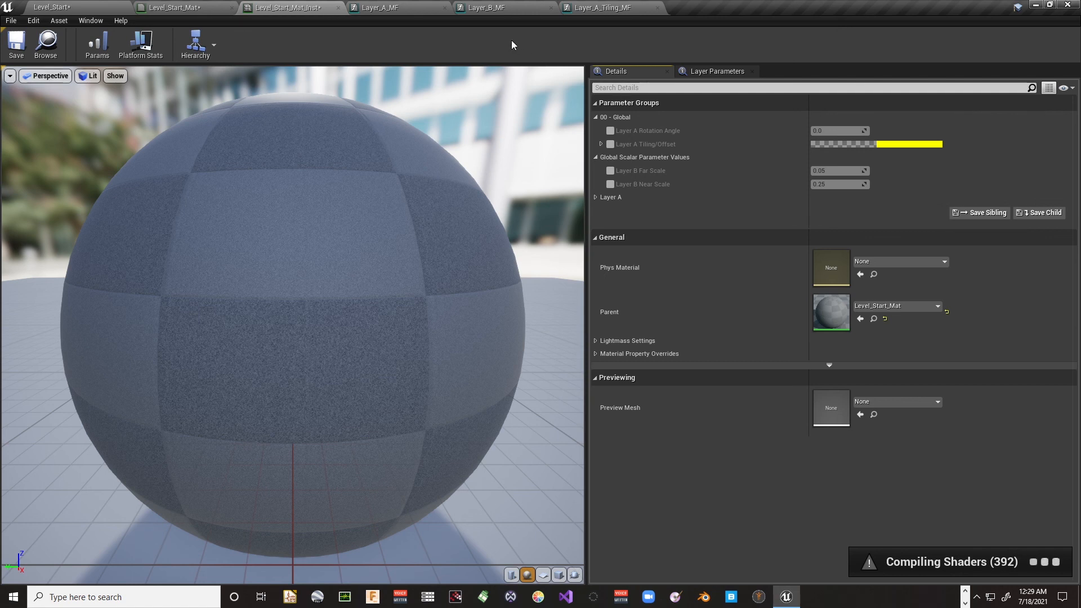
Open the Layer_A_Tiling_MF function from the Tiling section of Layer_A_MF and locate its Layer A Rotation Angle parameter
click(410, 10)
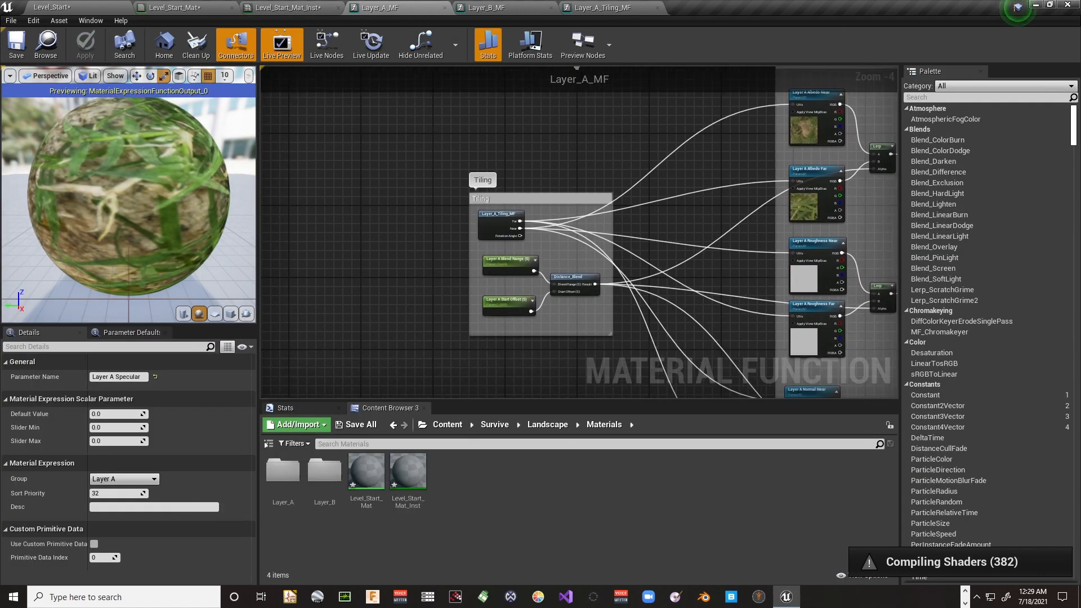
right_drag(560, 91, 512, 353)
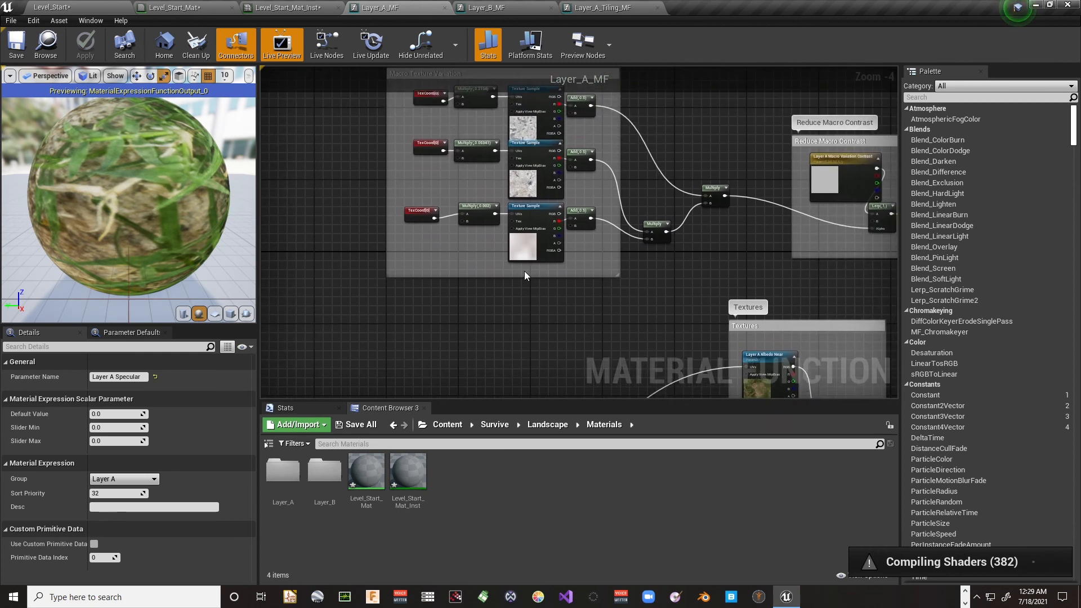
right_drag(514, 279, 447, 67)
right_drag(447, 222, 515, 175)
scroll(515, 201, up, 1)
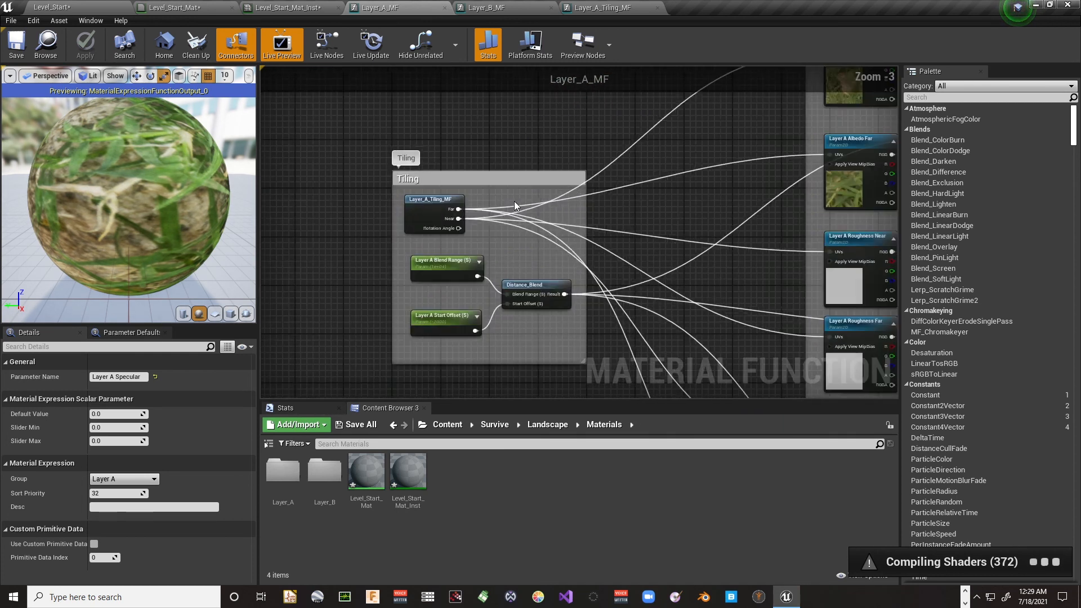
scroll(514, 204, up, 3)
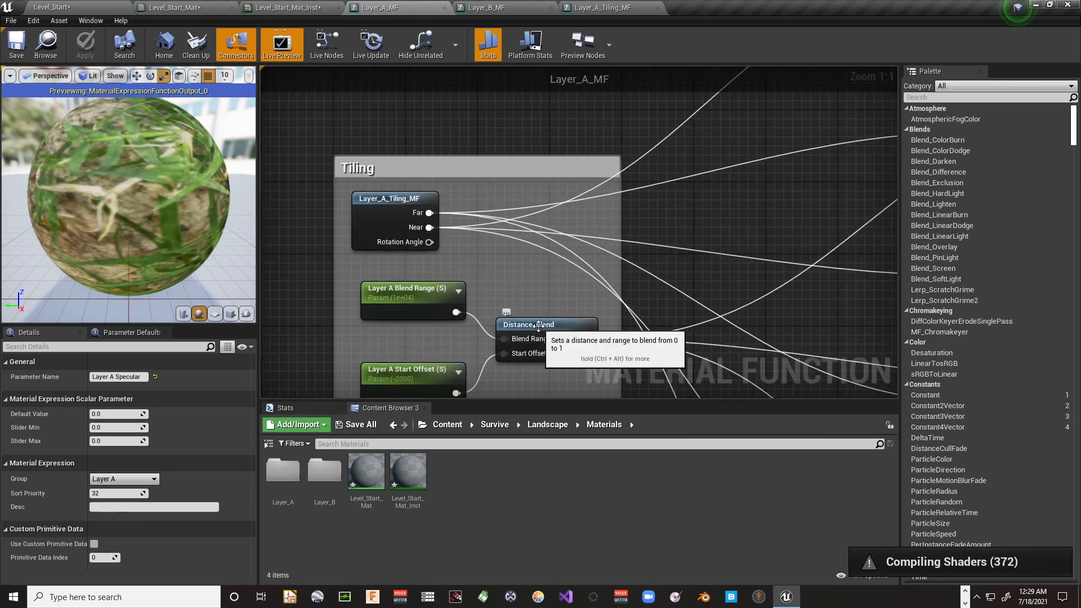
double_click(391, 204)
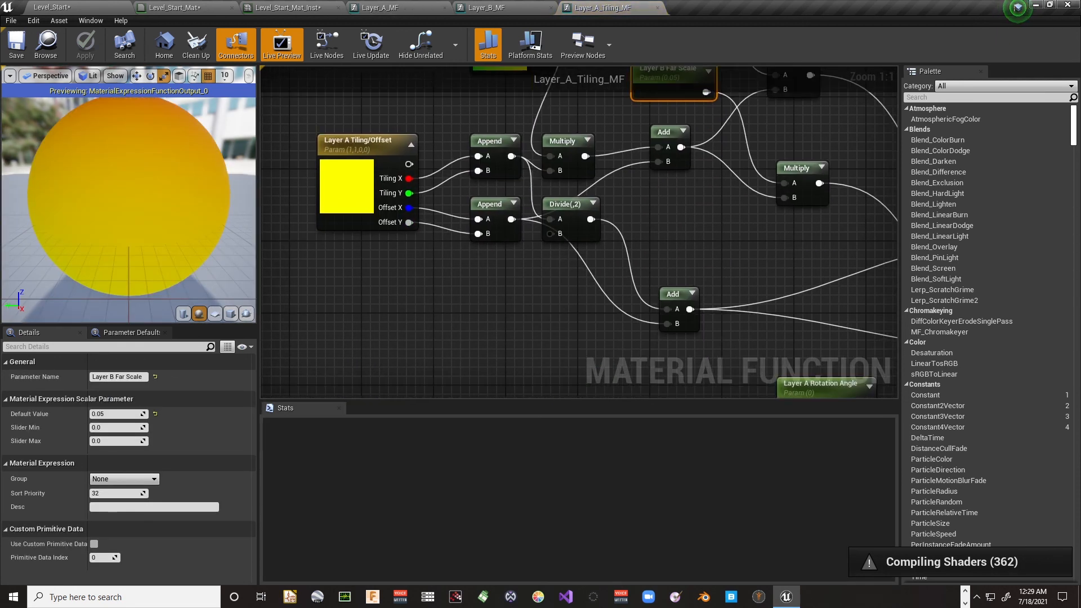
right_drag(677, 342, 515, 171)
right_drag(581, 217, 539, 249)
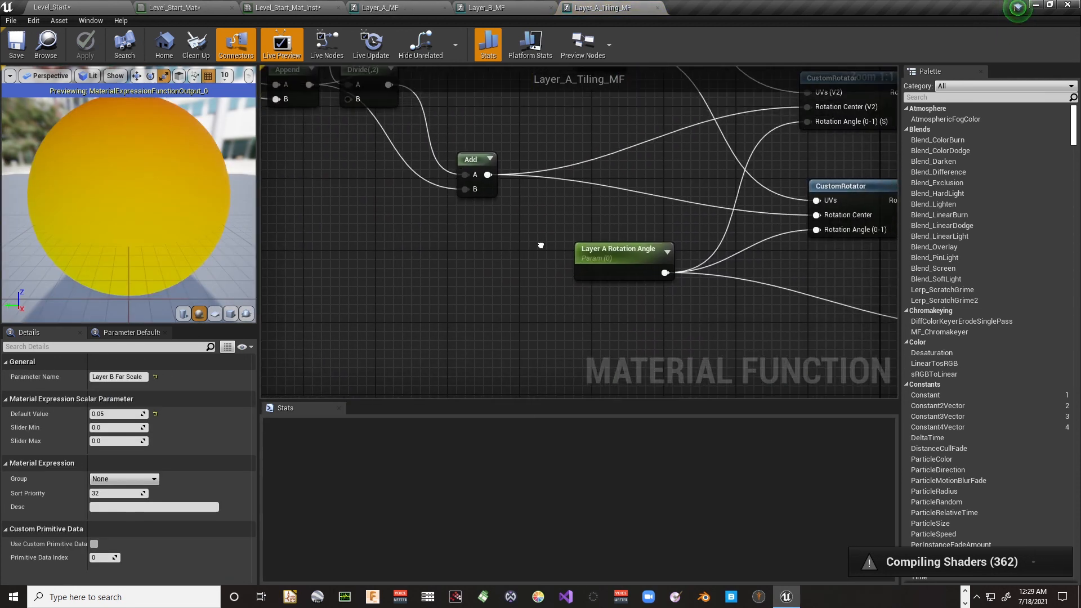
Assign the Layer A Tiling/Offset parameter in Layer_A_Tiling_MF to the parameter group Layer A
click(608, 260)
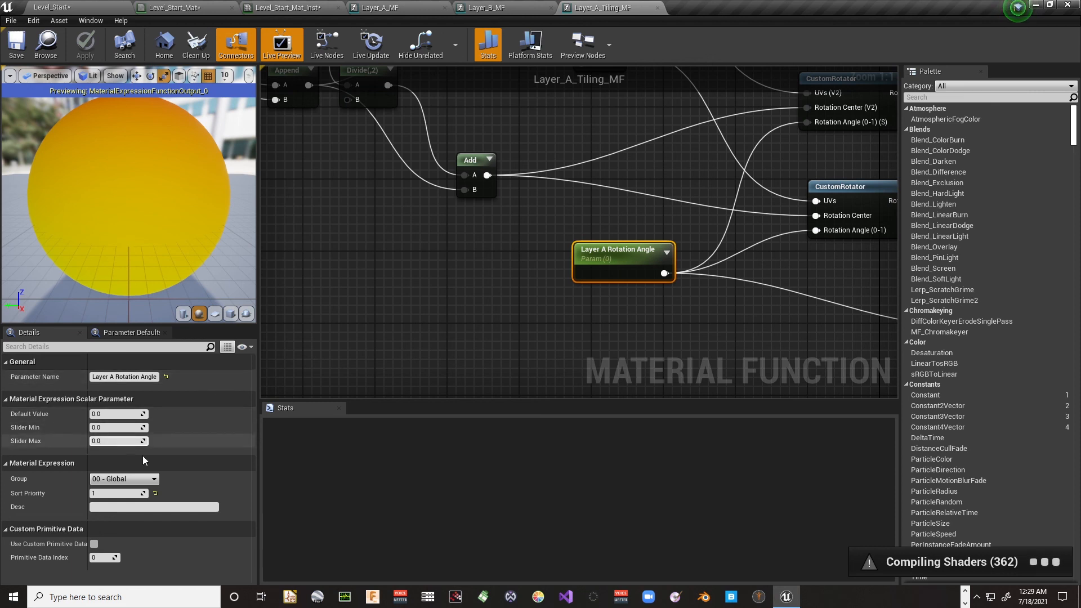
click(153, 479)
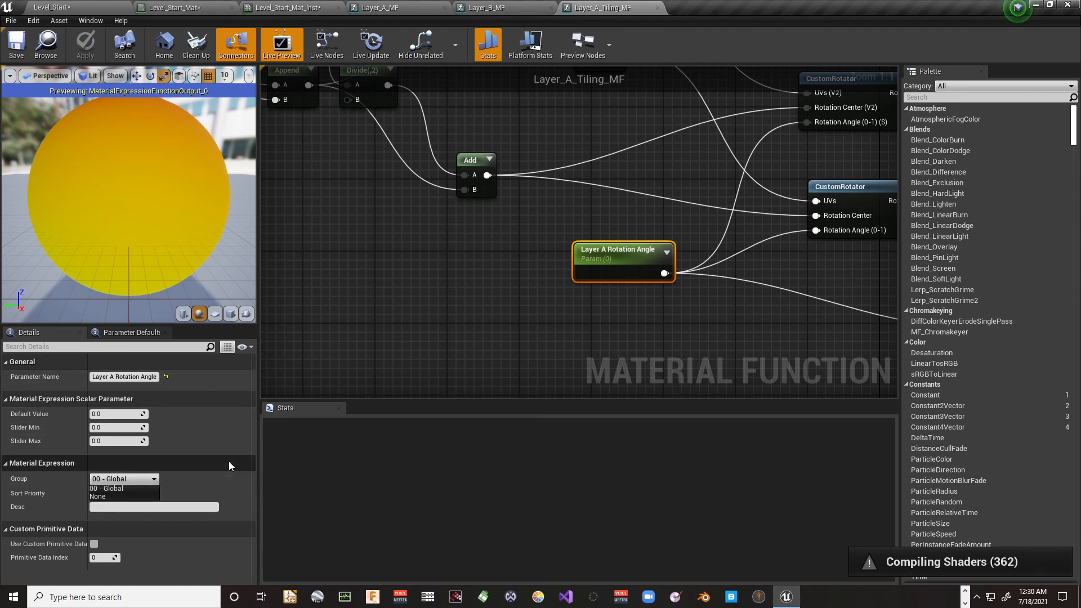
right_drag(402, 329, 537, 394)
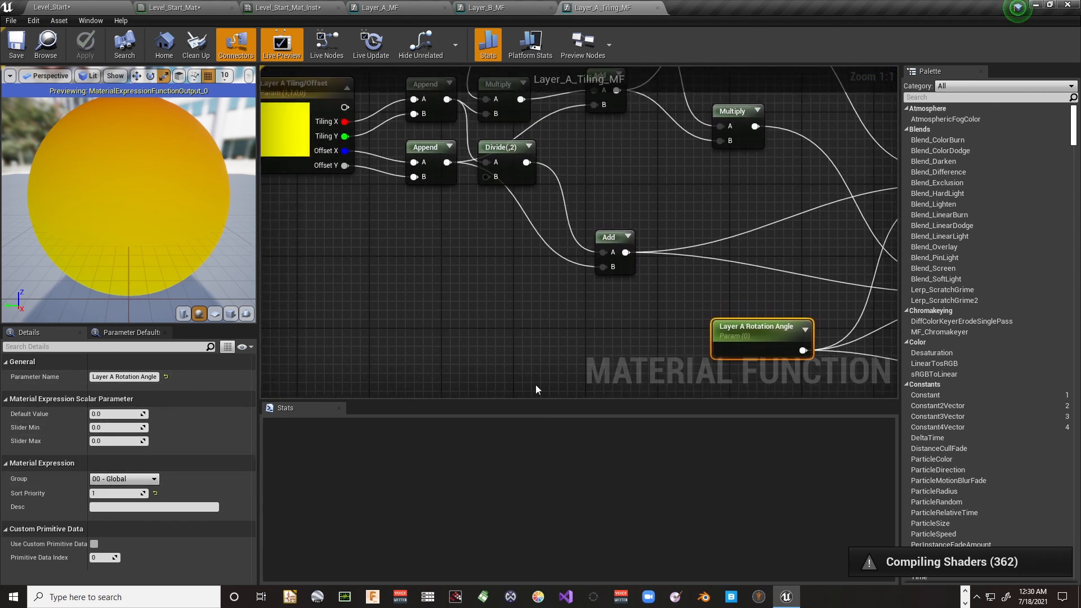
right_drag(441, 289, 537, 370)
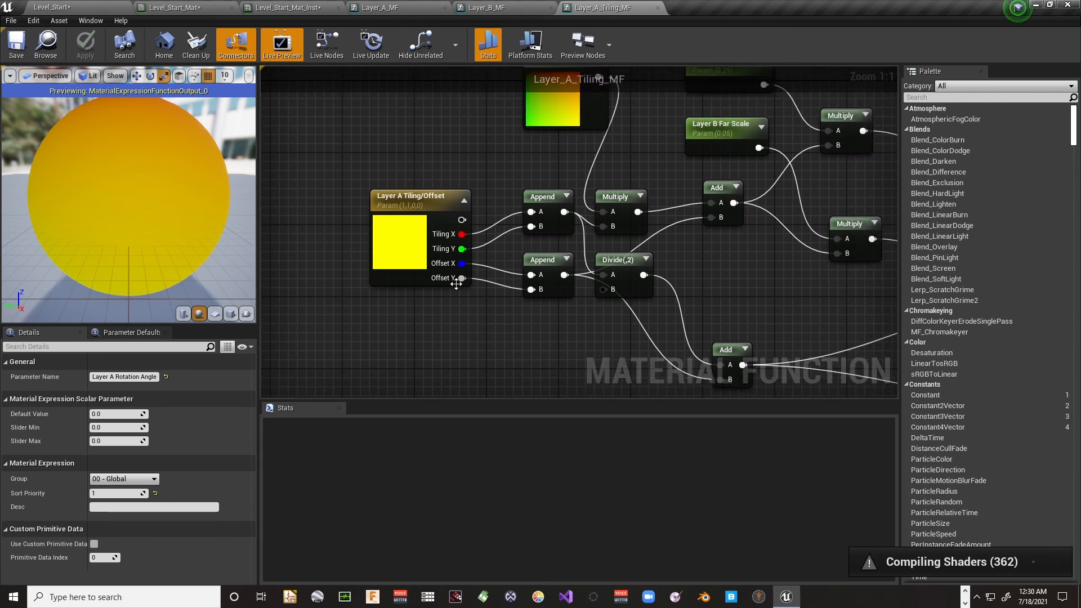
click(416, 207)
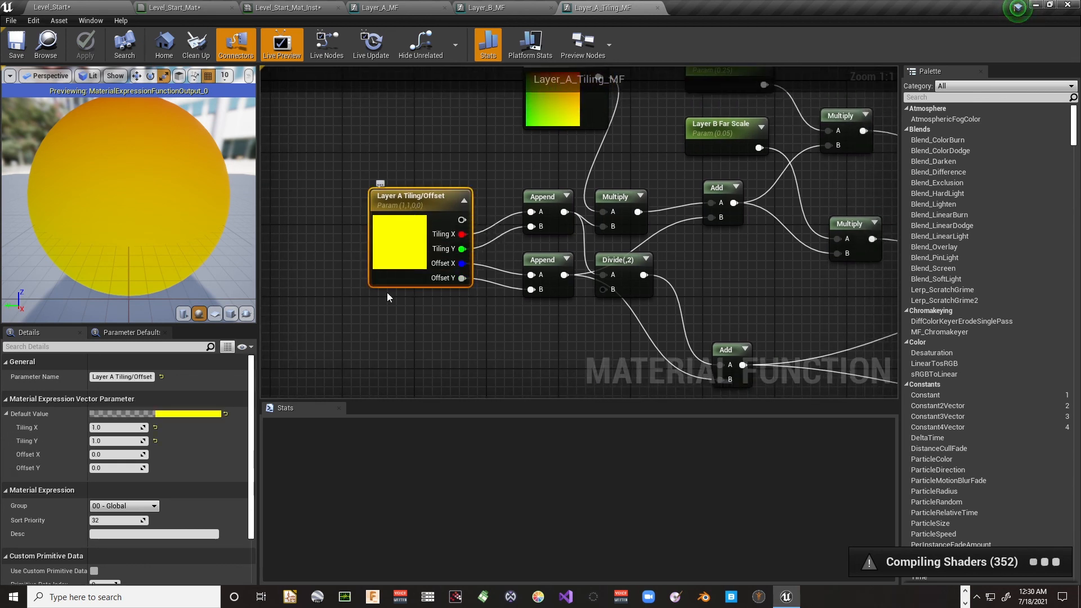
right_drag(377, 336, 350, 252)
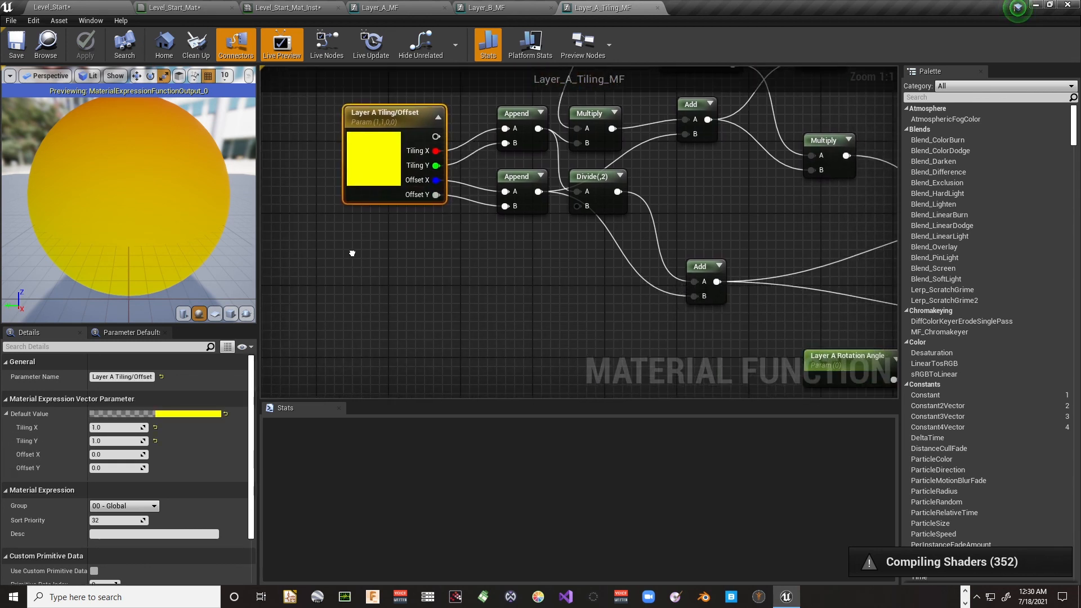
double_click(142, 504)
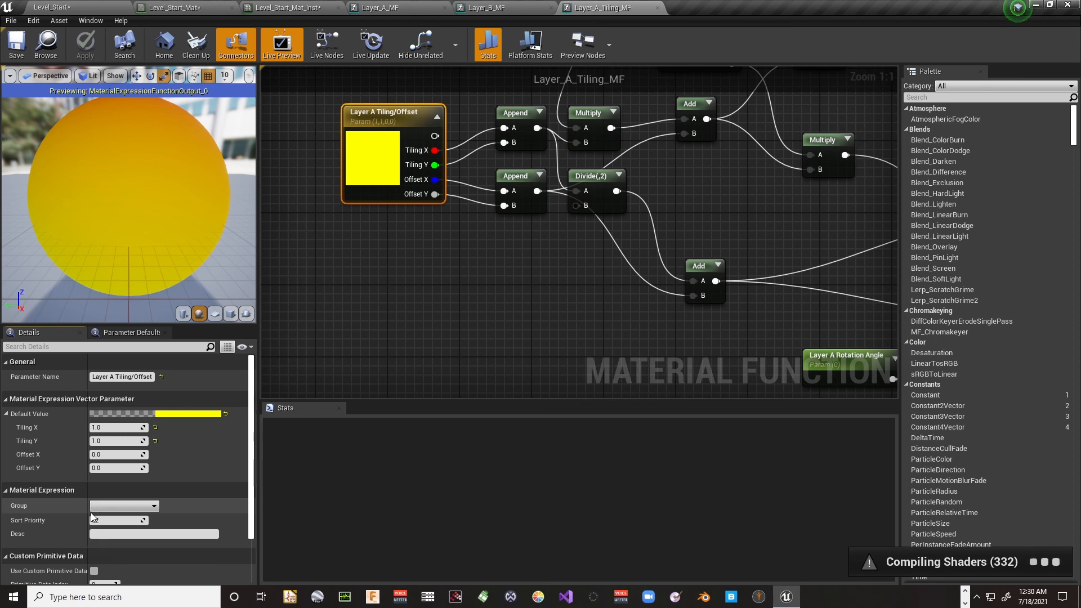
text(Layer A)
Move the Layer A Rotation Angle parameter in Layer_A_Tiling_MF into the Layer A parameter group
right_drag(873, 352, 714, 225)
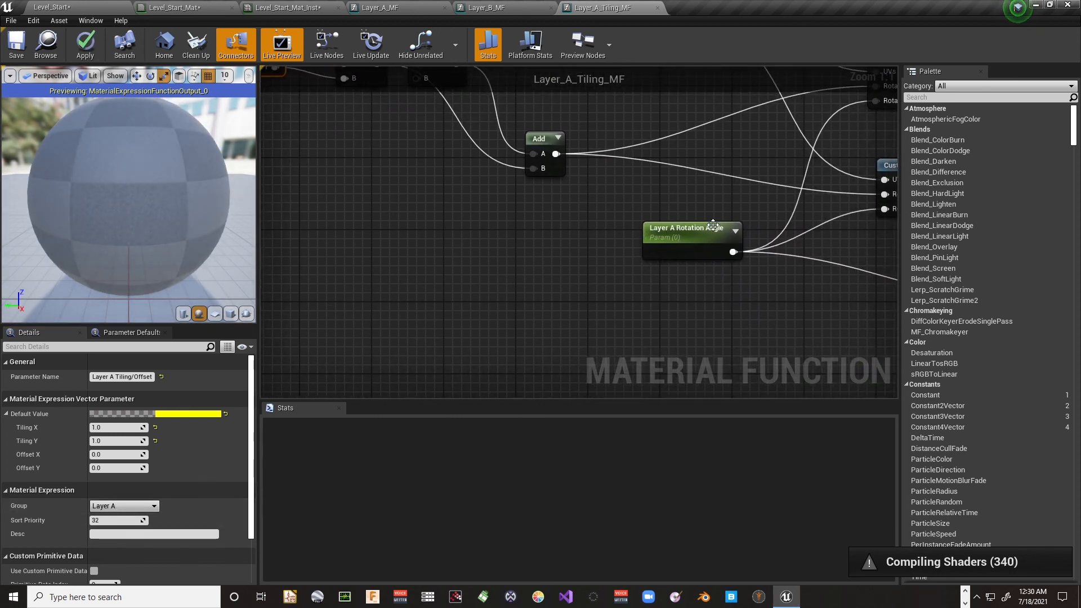
click(713, 225)
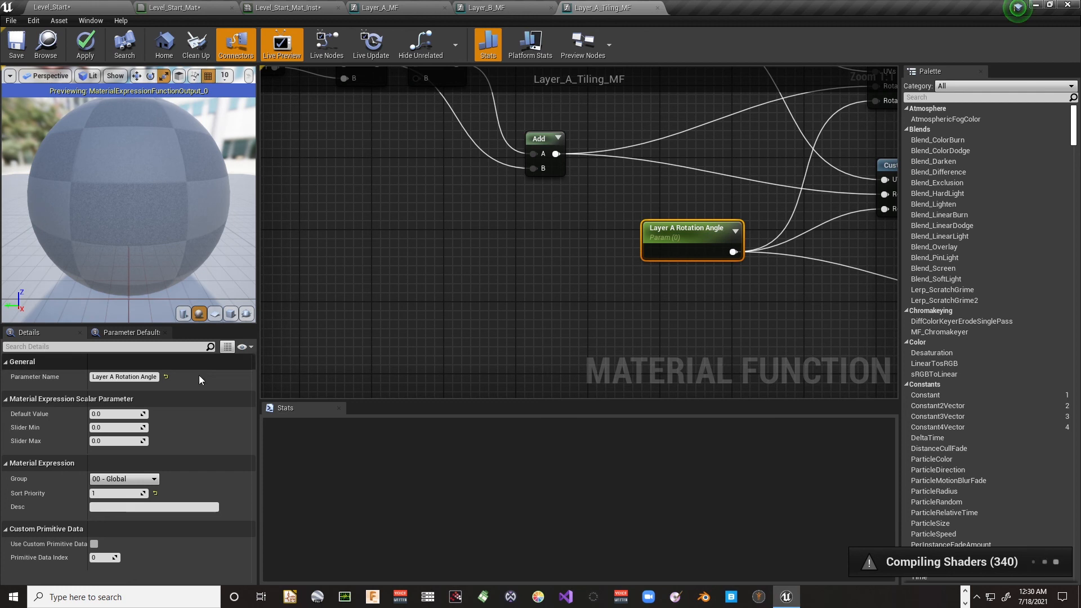
click(143, 480)
text(Layer A)
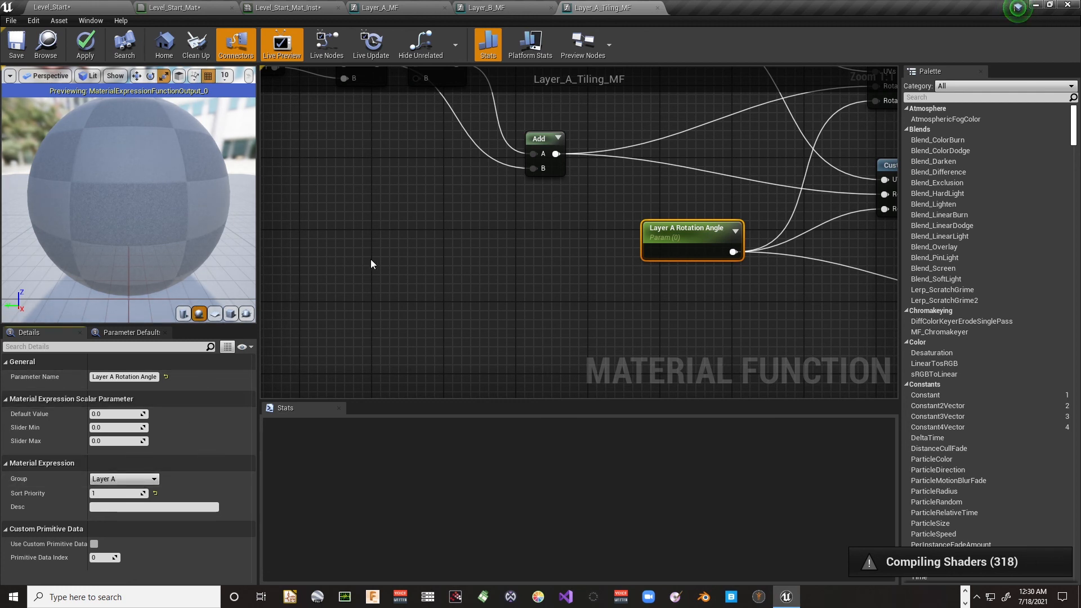
right_drag(383, 245, 550, 345)
In Layer_B_MF's Tiling section, extend the comment box downward and move the blend range, start offset and Distance_Blend nodes lower
click(510, 8)
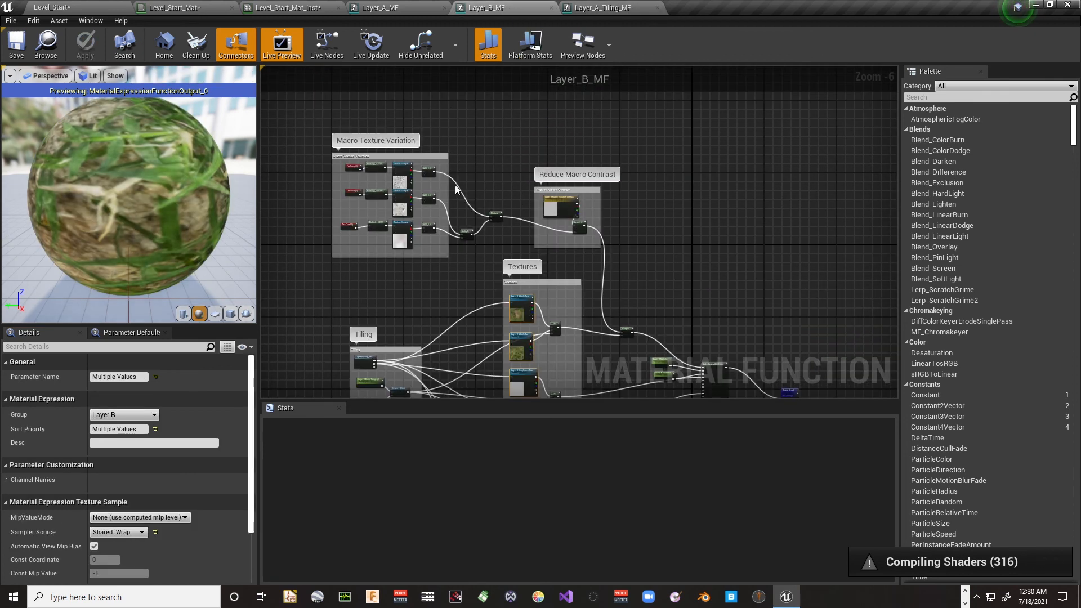
right_drag(451, 279, 497, 167)
scroll(449, 225, up, 3)
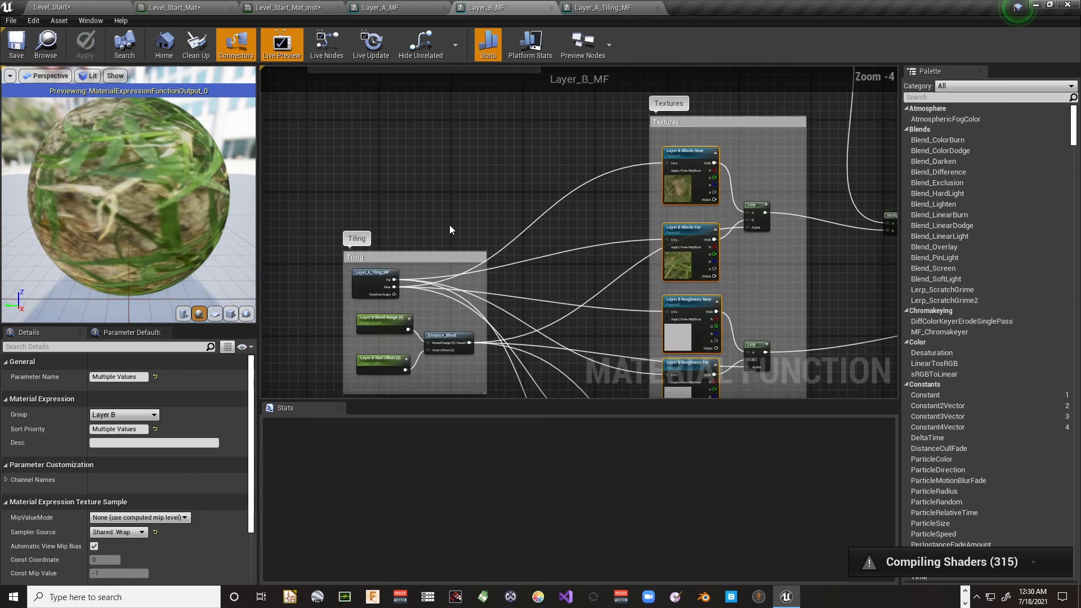
right_drag(441, 229, 518, 356)
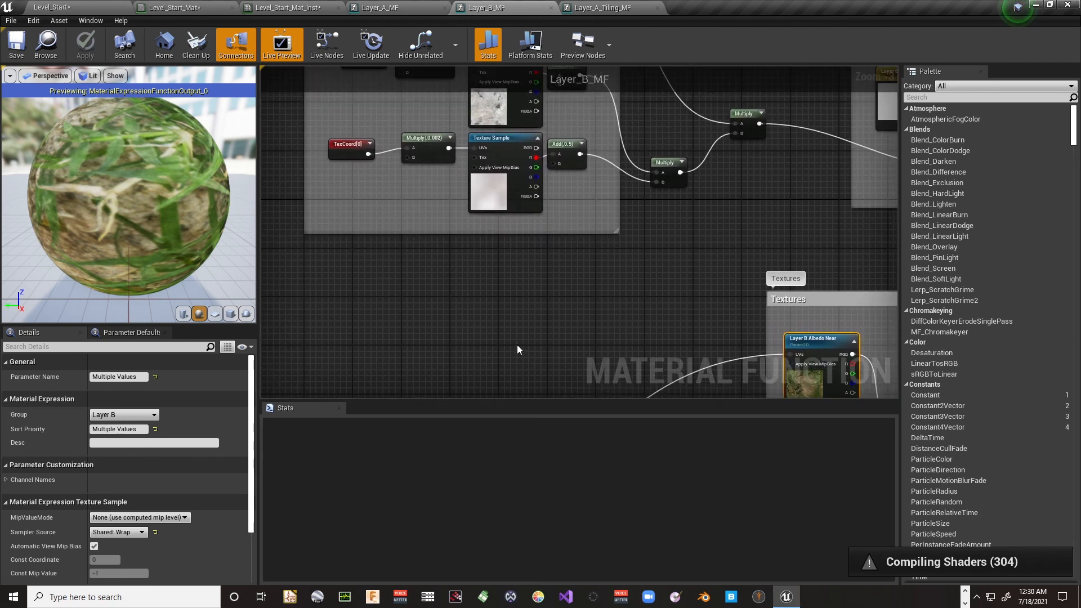
scroll(516, 345, down, 3)
right_drag(502, 285, 457, 204)
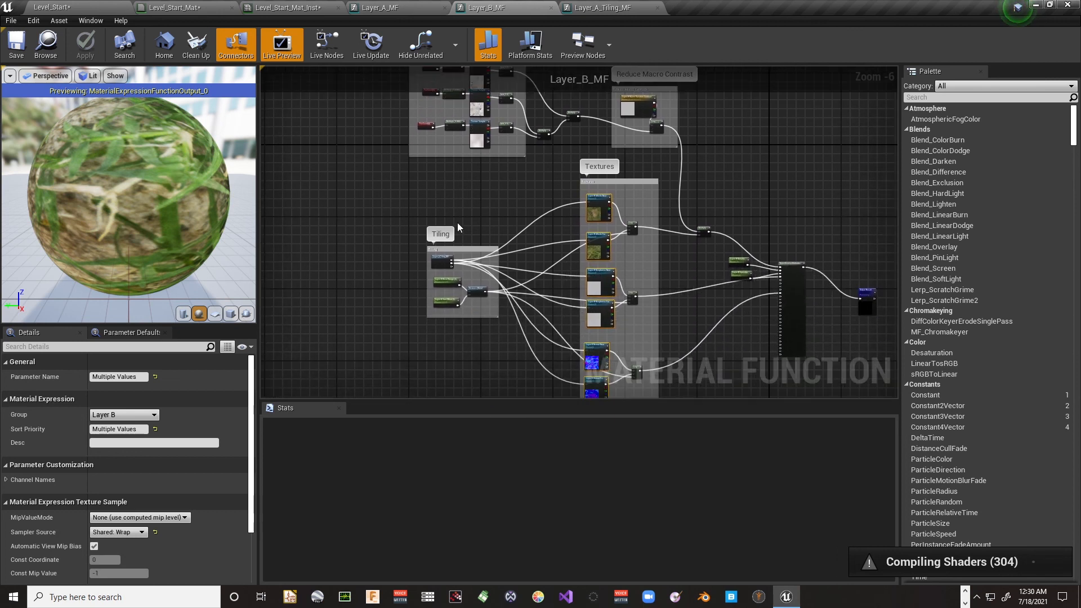
scroll(458, 226, up, 4)
right_drag(461, 256, 481, 130)
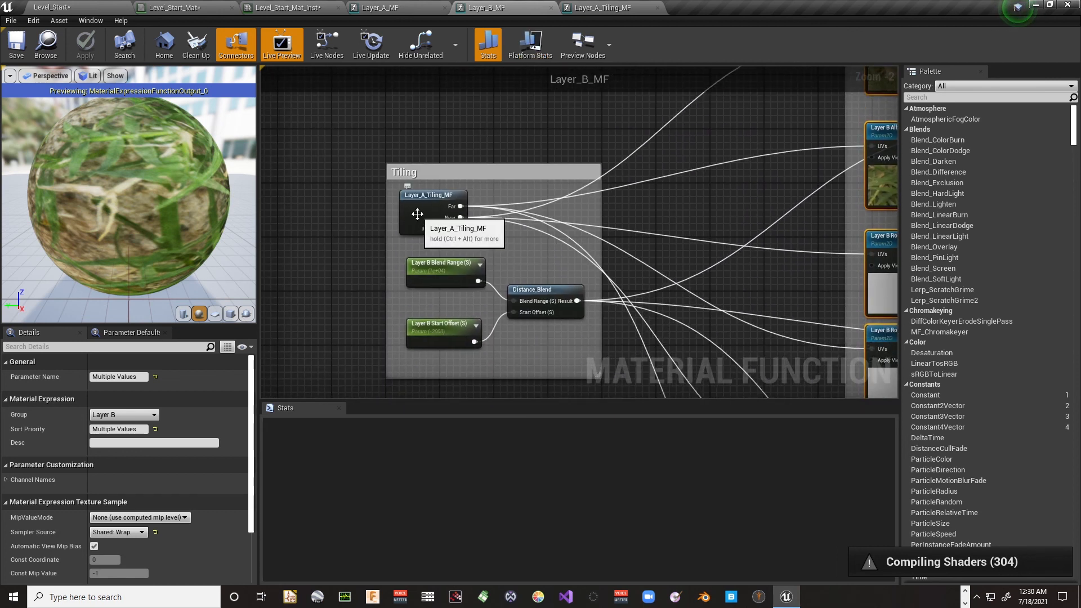
right_drag(394, 277, 363, 230)
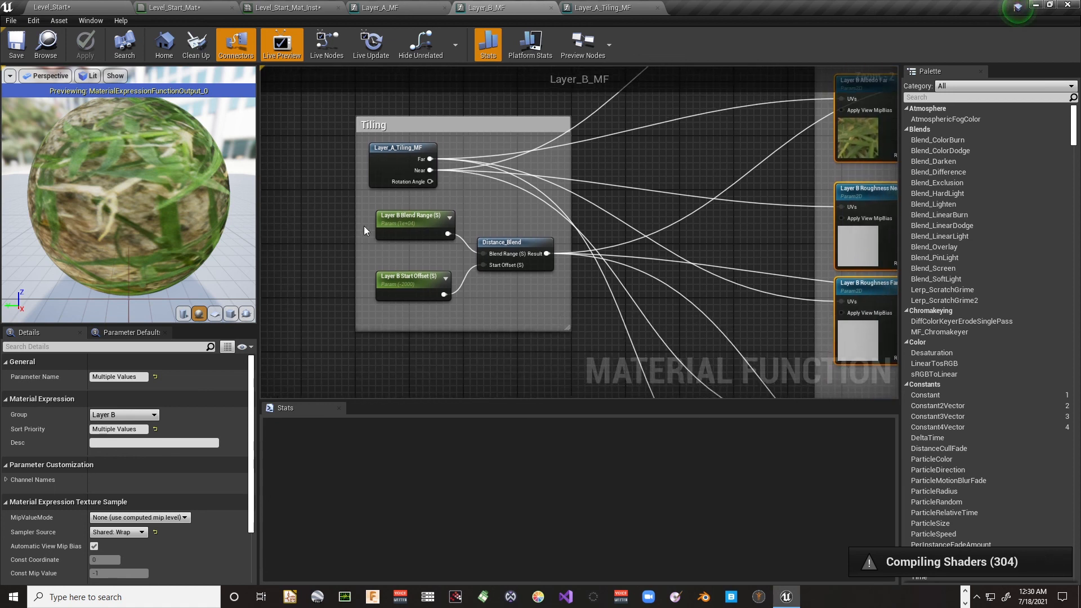
drag(367, 207, 514, 264)
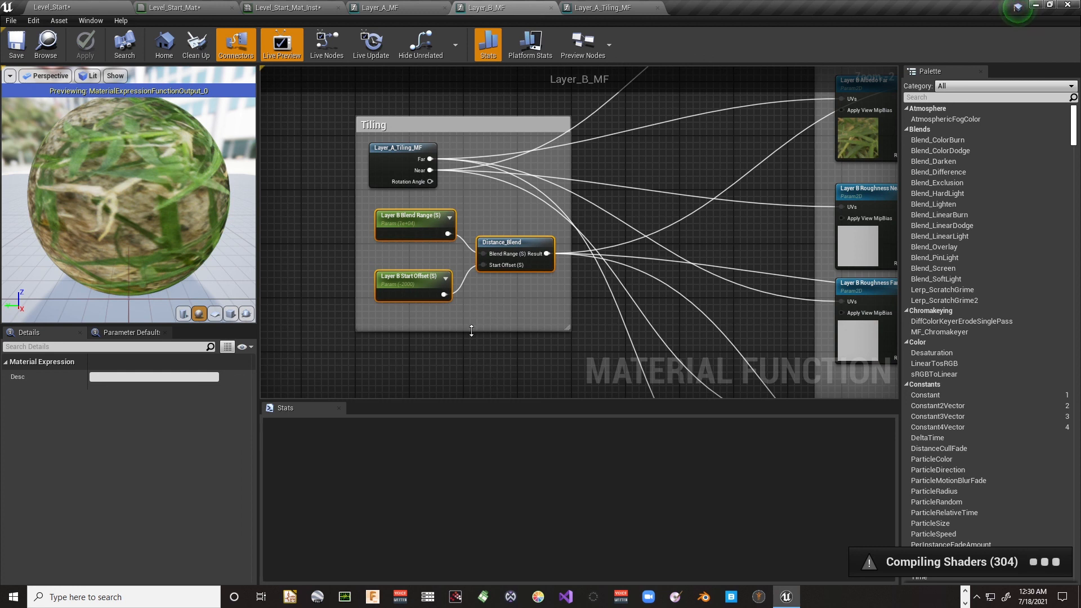
drag(471, 331, 468, 403)
drag(418, 237, 417, 306)
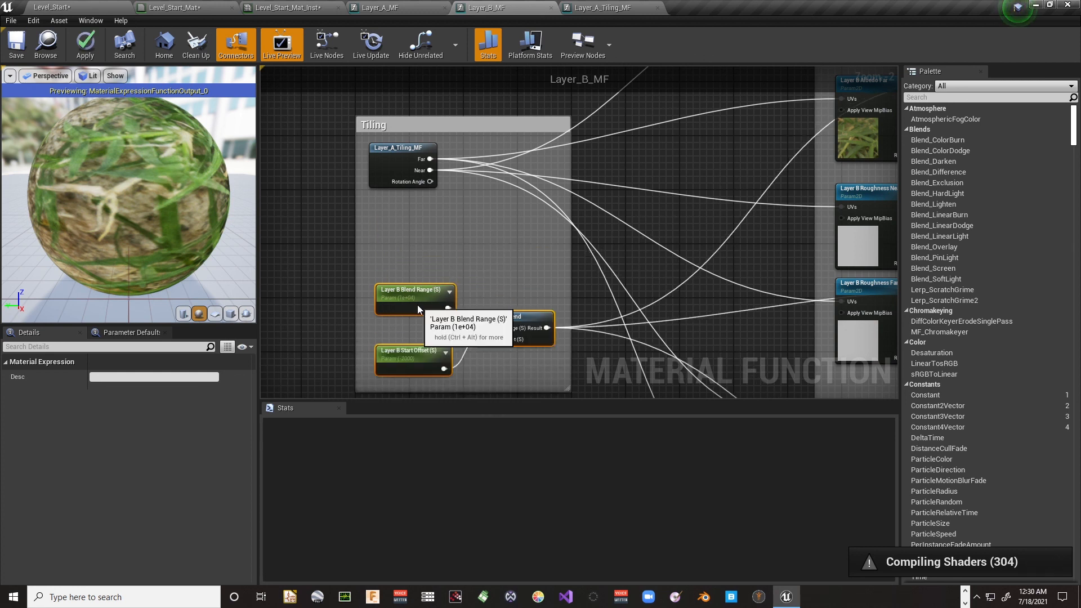
Add Layer_B_Tiling_MF from the Layer_B folder to Layer_B_MF's Tiling section and transfer the Far and Near connections onto it
click(89, 9)
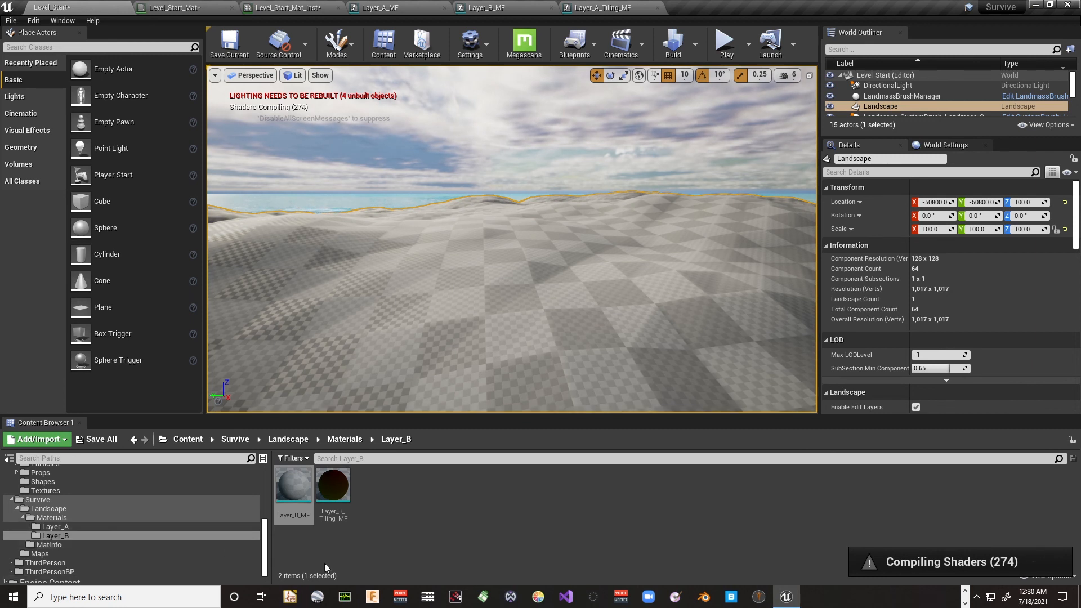
drag(333, 487, 372, 220)
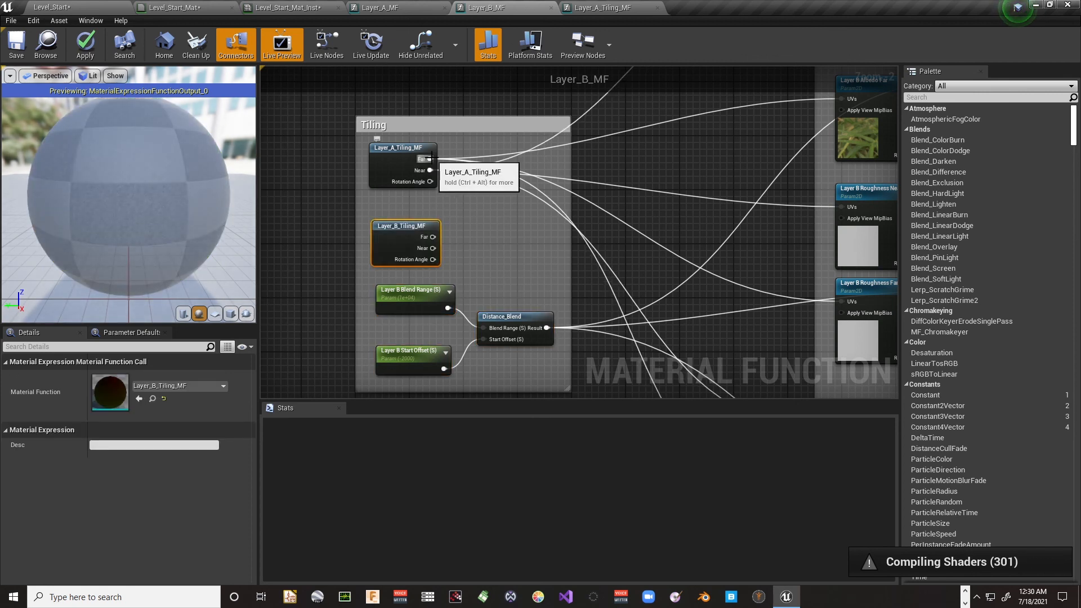
ctrl+drag(431, 159, 434, 237)
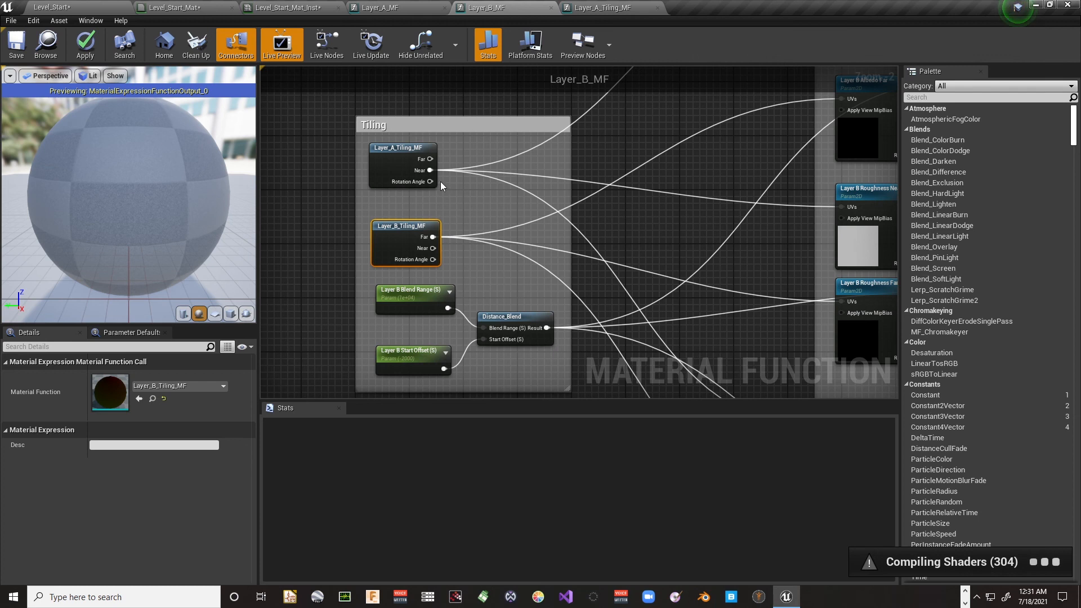
ctrl+drag(431, 170, 434, 249)
Delete the Layer_A_Tiling_MF node from Layer_B_MF and move the Layer_B_Tiling_MF node up into its place
click(401, 153)
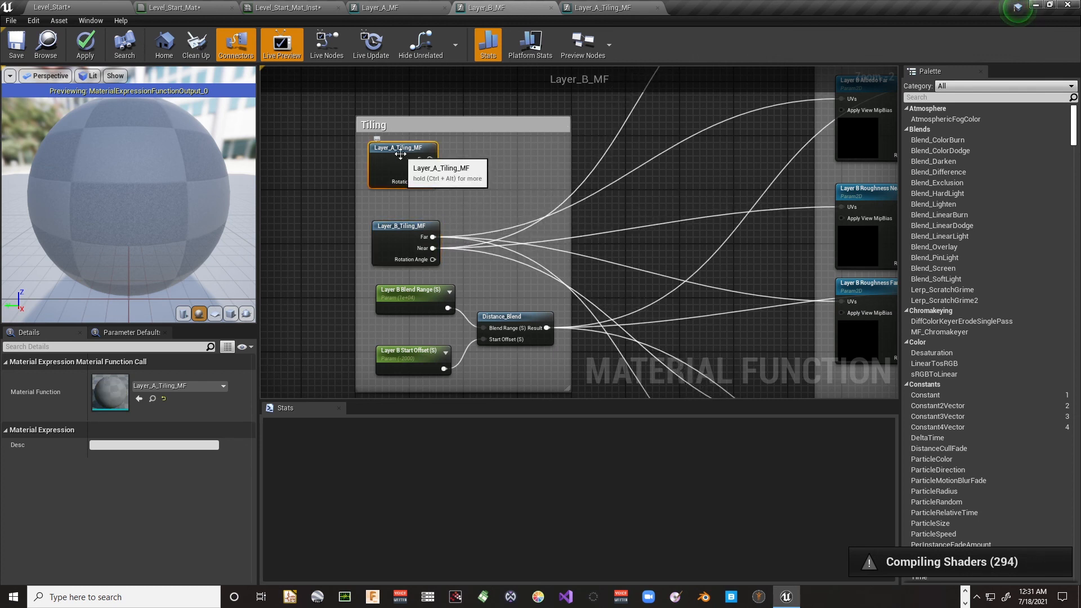
key(Delete)
drag(404, 247, 421, 196)
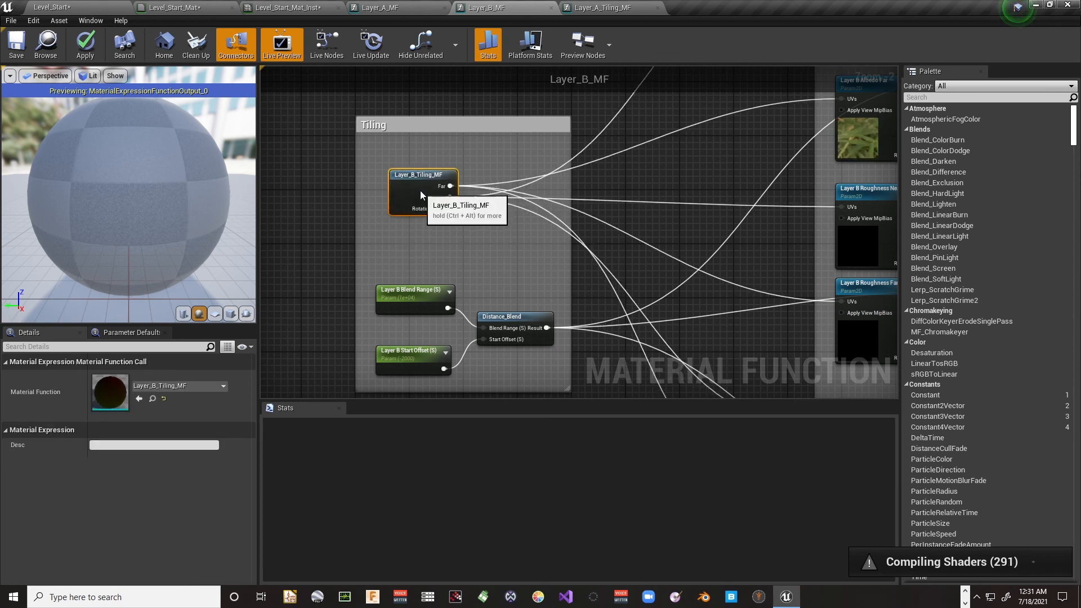
Open the Layer_B_Tiling_MF function and assign its Tiling/Offset parameter to the parameter group Layer B
double_click(421, 195)
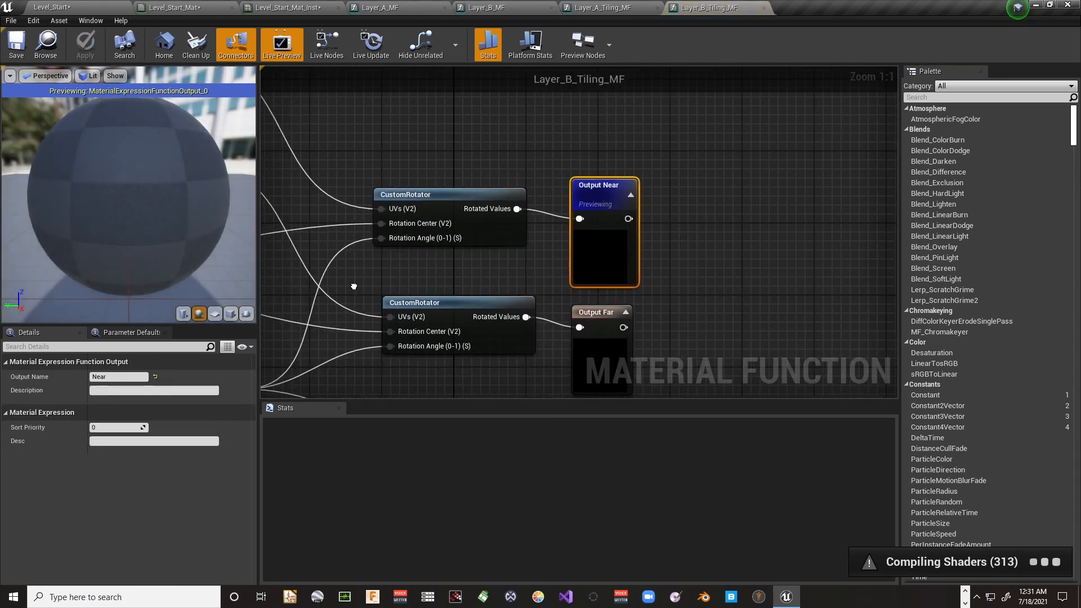
right_drag(354, 286, 699, 200)
right_drag(494, 261, 692, 351)
right_drag(371, 264, 465, 314)
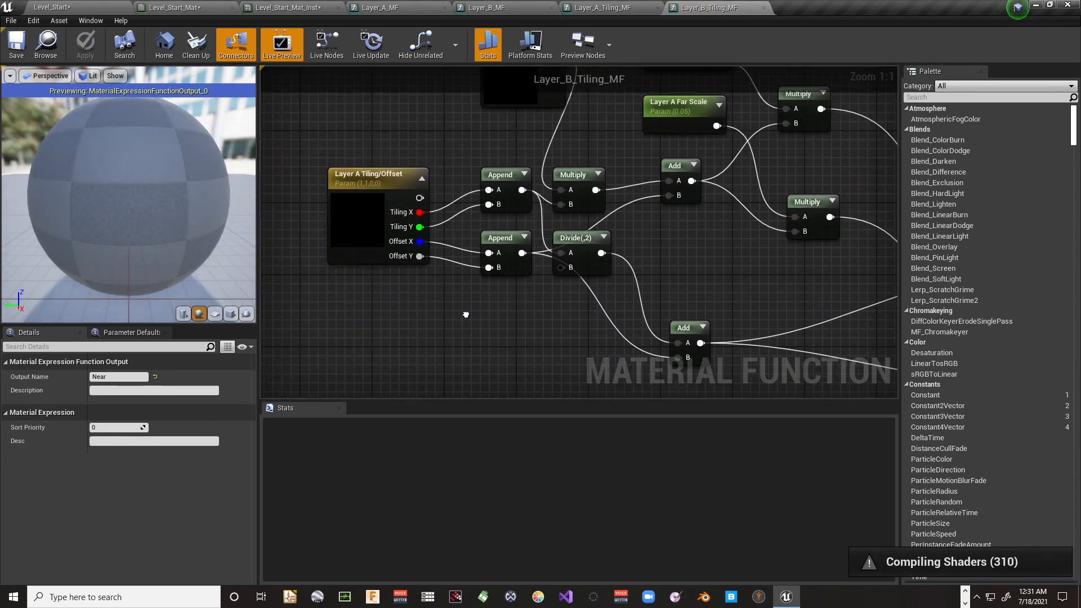
click(368, 209)
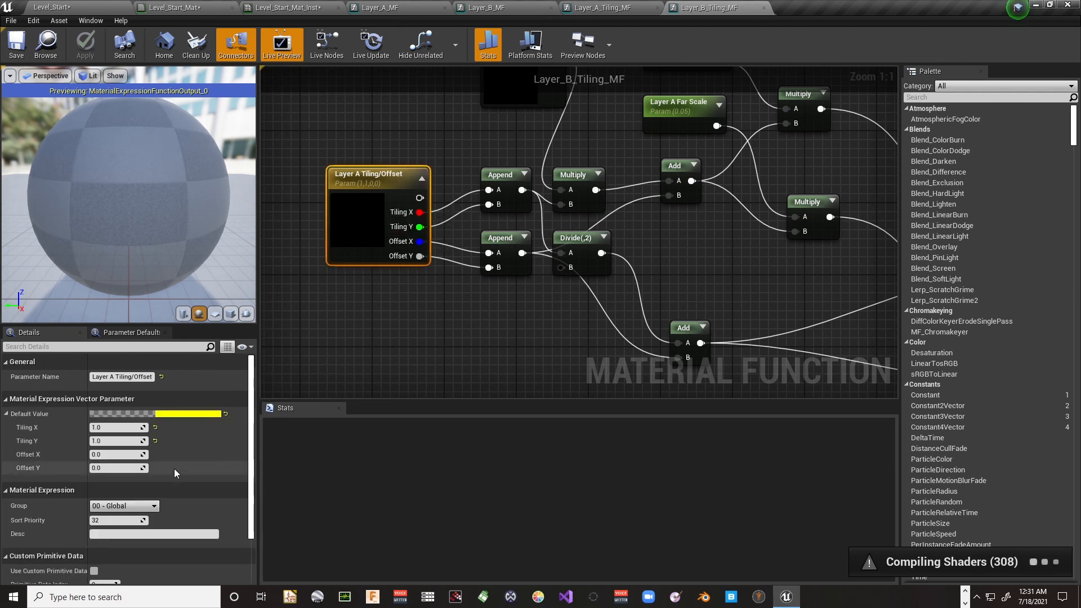
click(154, 507)
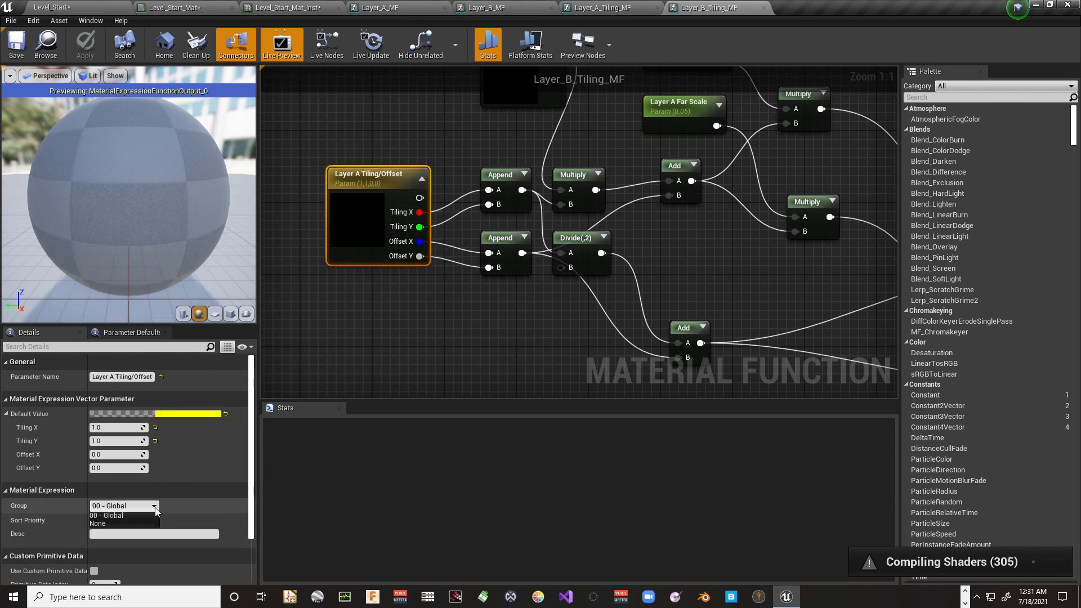
click(118, 506)
text(La)
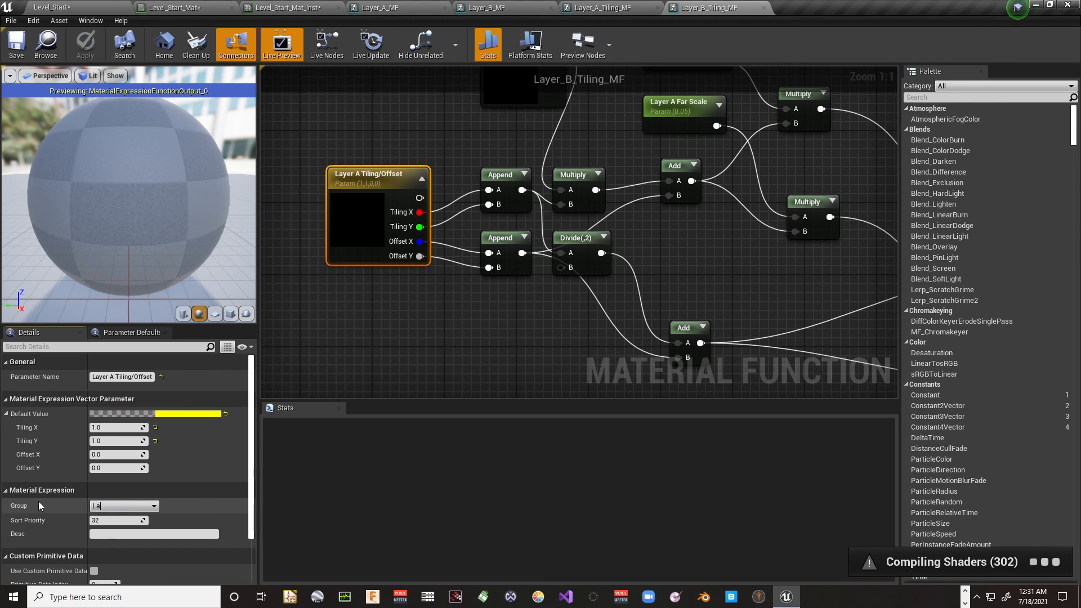
text(yer B)
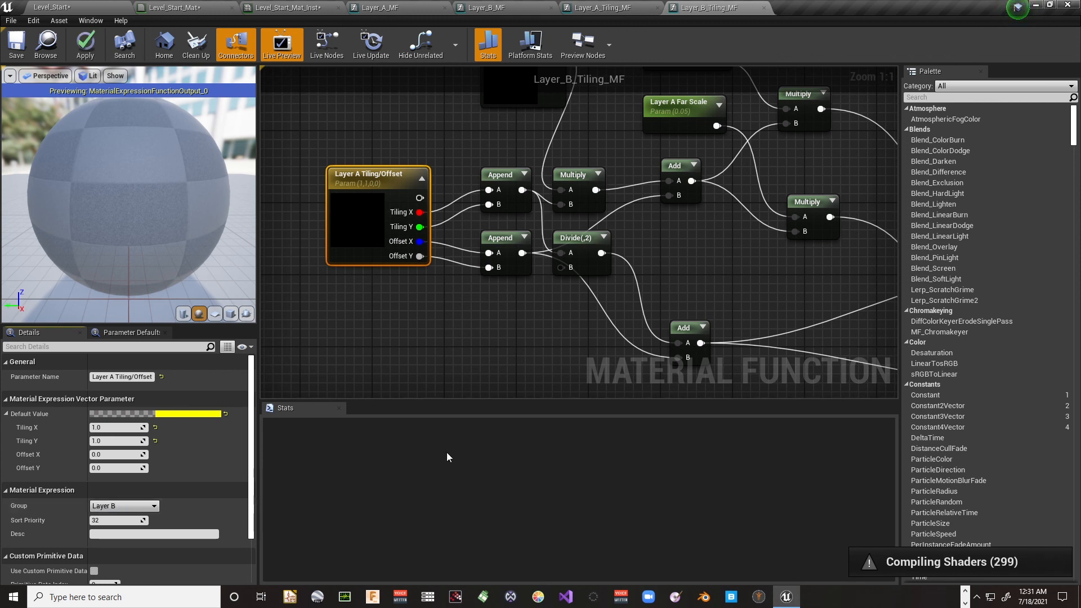
Move the Rotation Angle parameter in Layer_B_Tiling_MF into the Layer B parameter group
right_drag(683, 382, 478, 182)
click(614, 221)
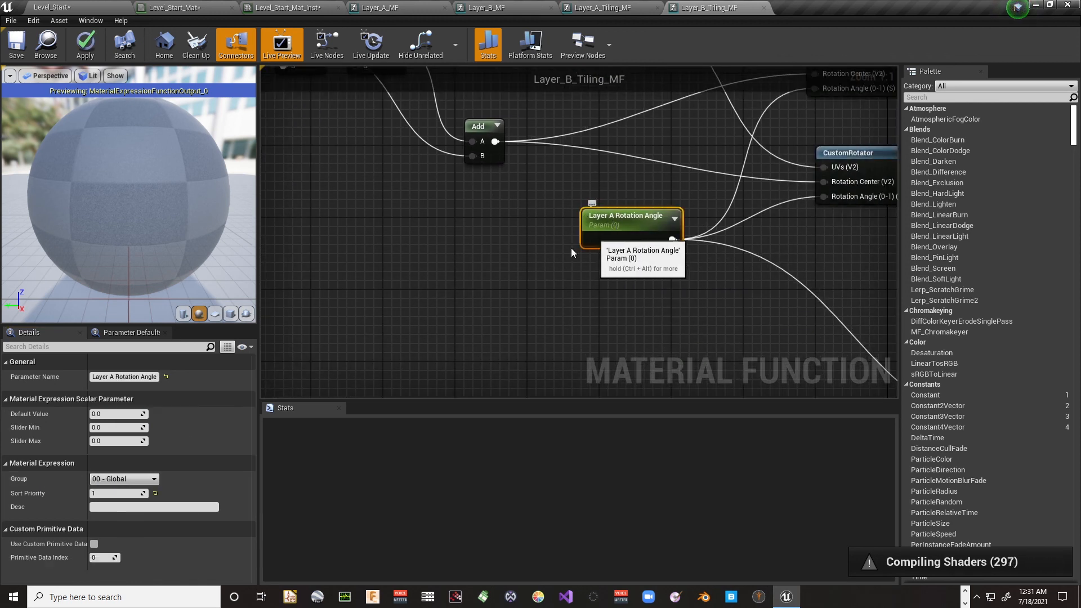
click(153, 483)
click(109, 502)
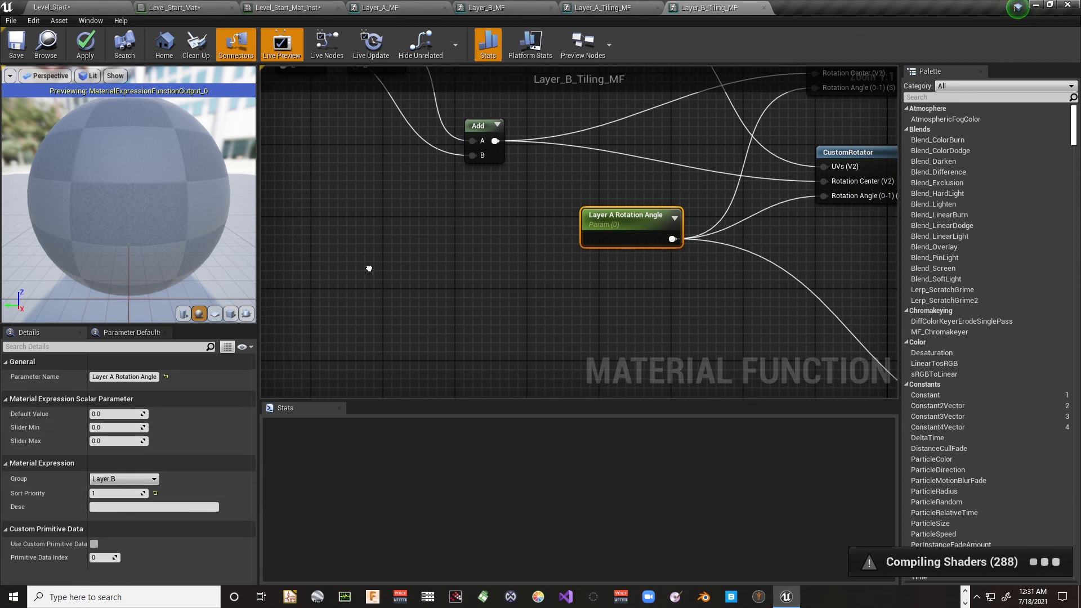
Save the Layer_A_Tiling_MF function and return to Layer_A_MF by way of Layer_B_MF
right_drag(369, 269, 465, 304)
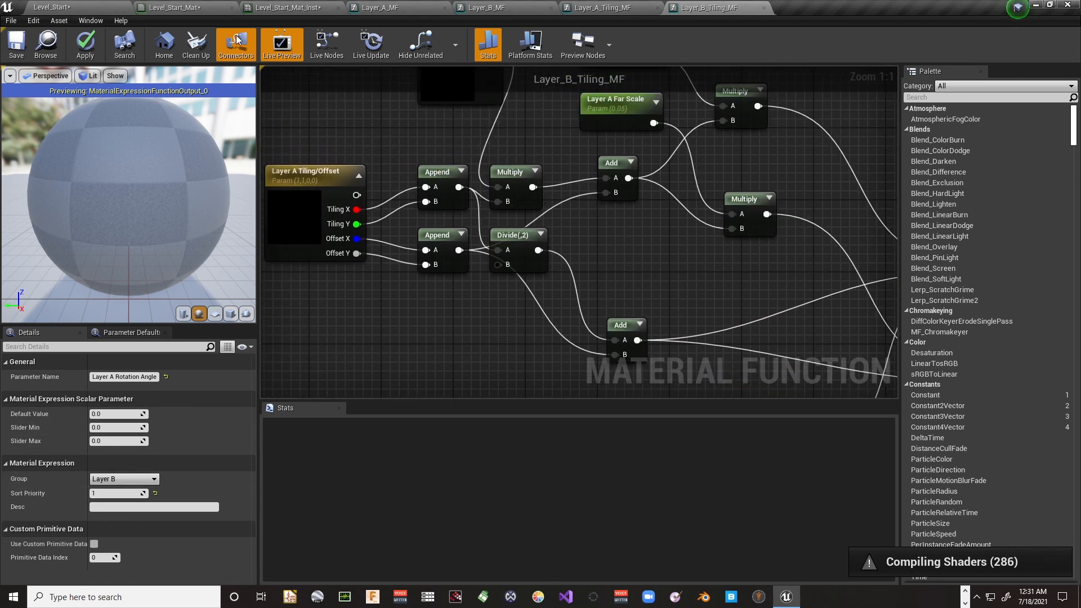
click(613, 10)
click(13, 41)
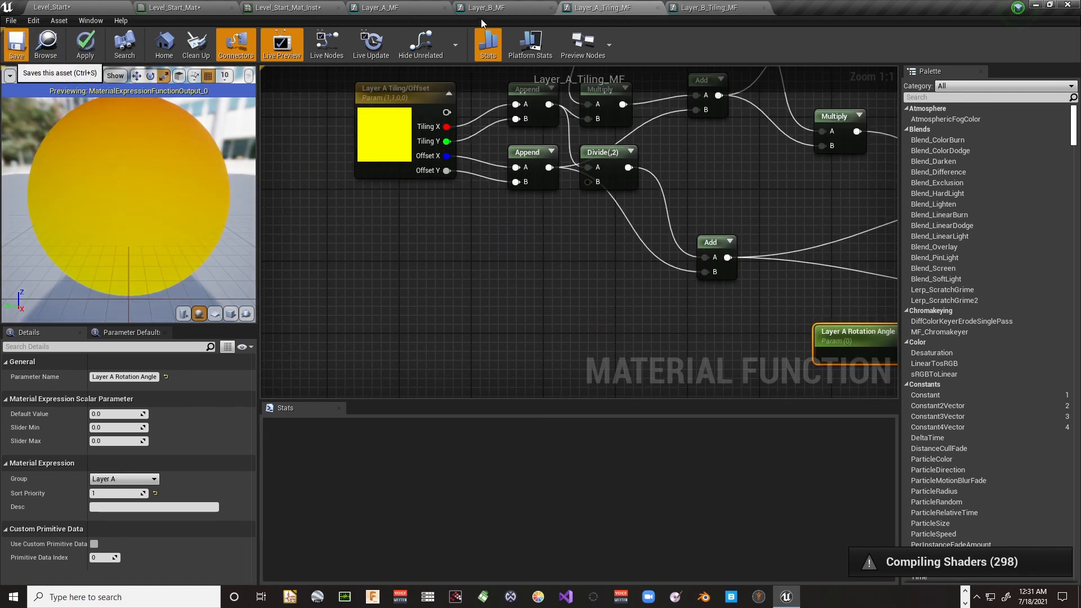
click(493, 10)
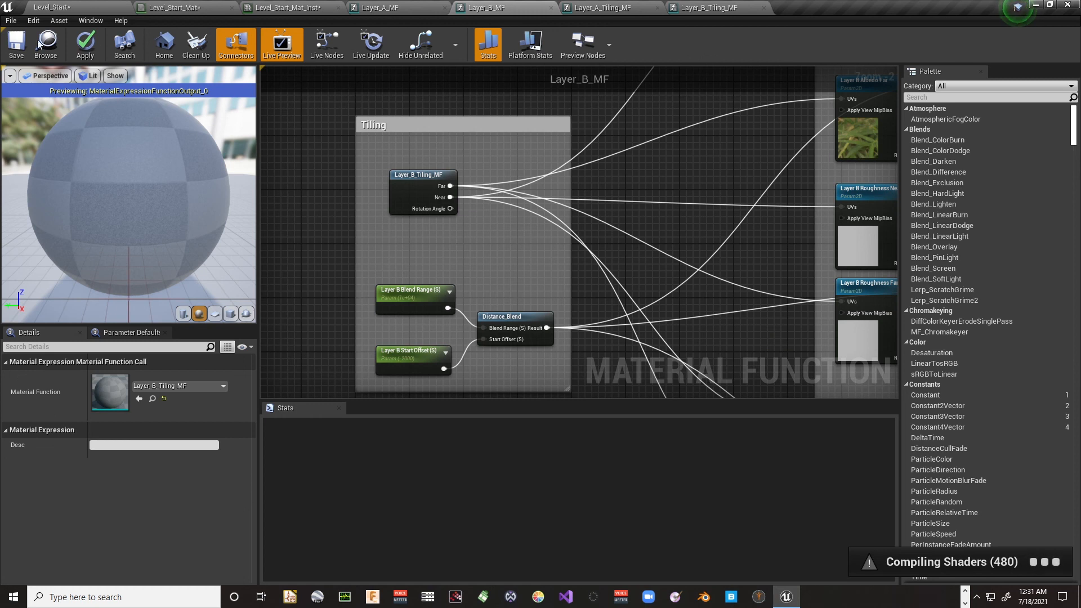
click(381, 7)
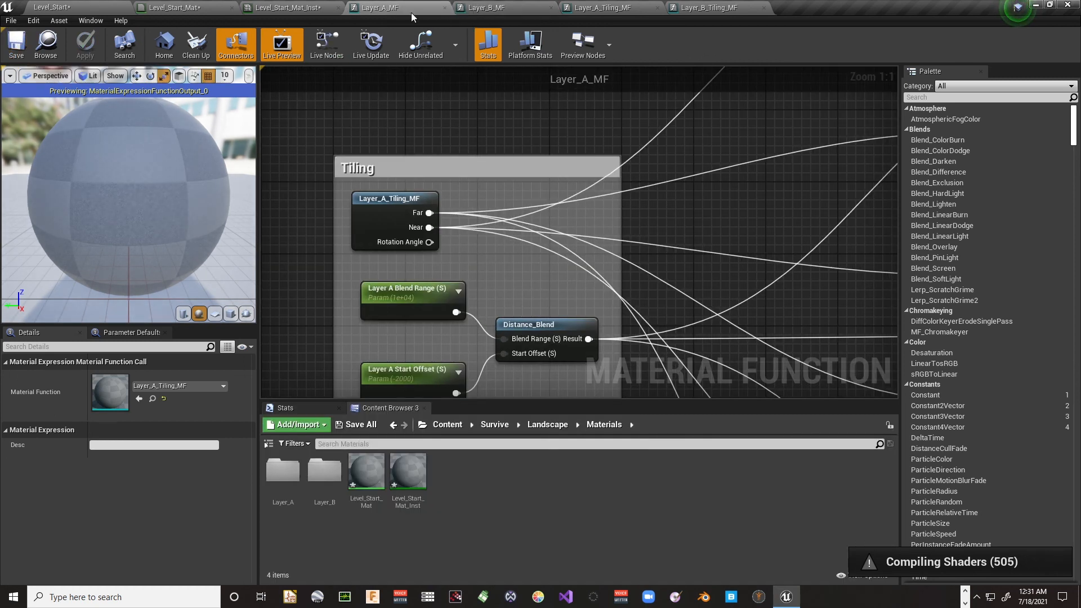
Save the Level_Start_Mat_Inst material instance and the Level_Start_Mat material, and return to the level
click(295, 11)
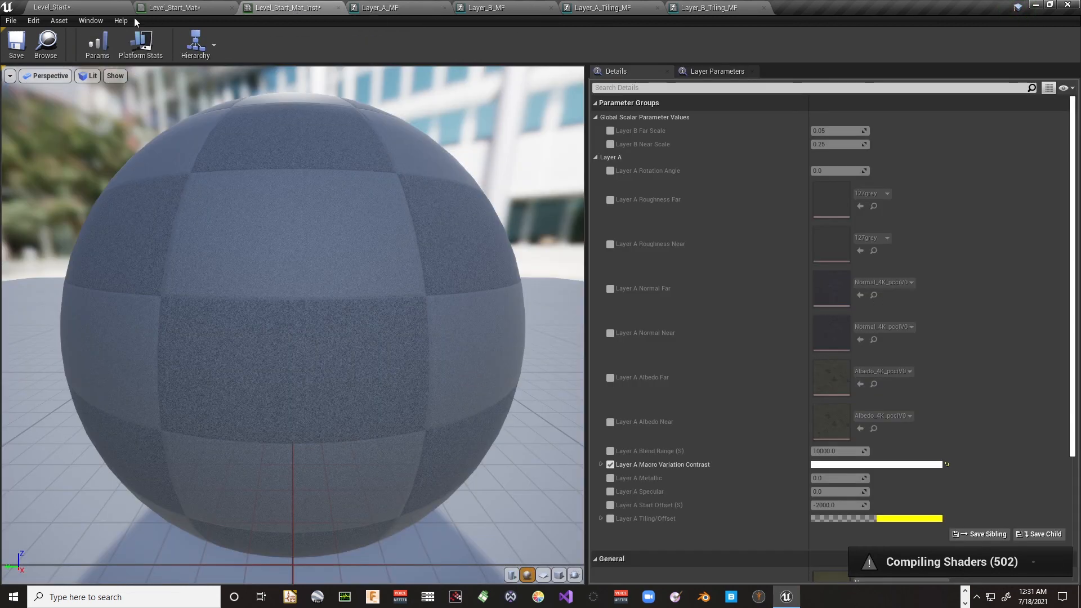
click(18, 45)
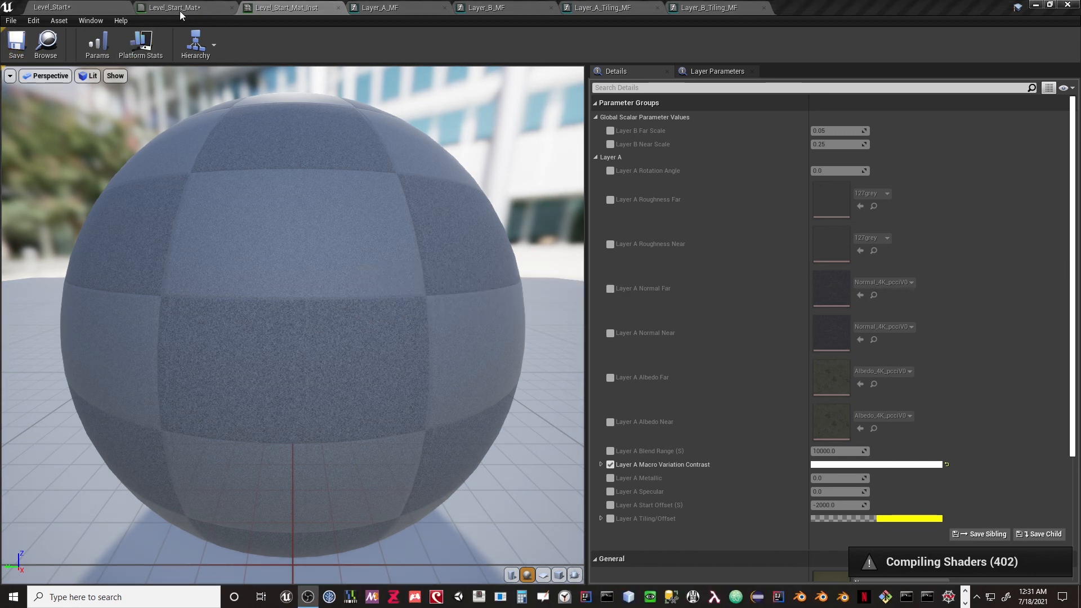
click(180, 9)
click(21, 49)
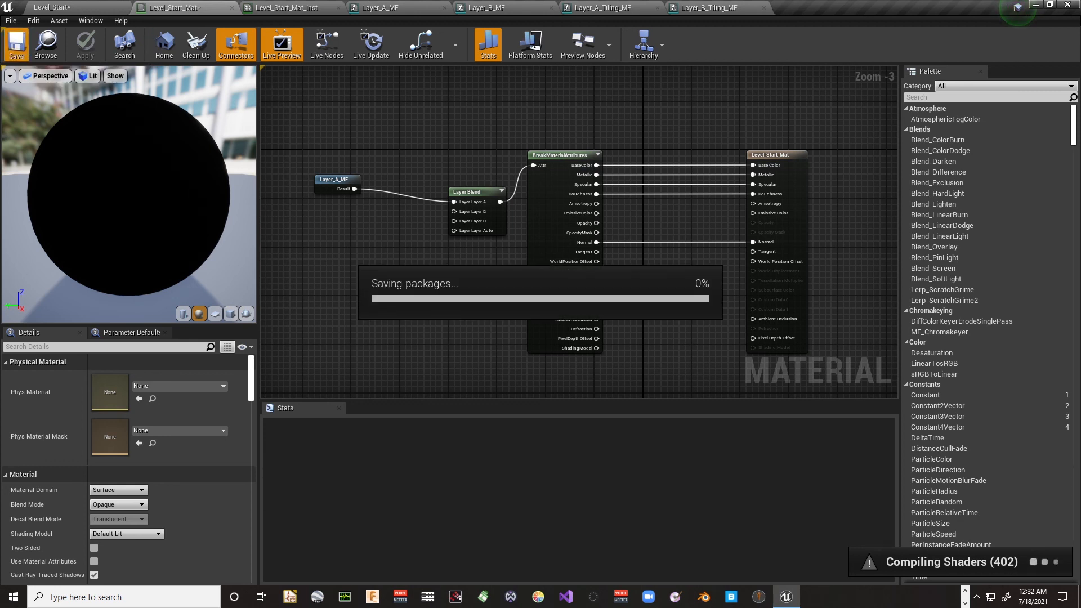
click(63, 5)
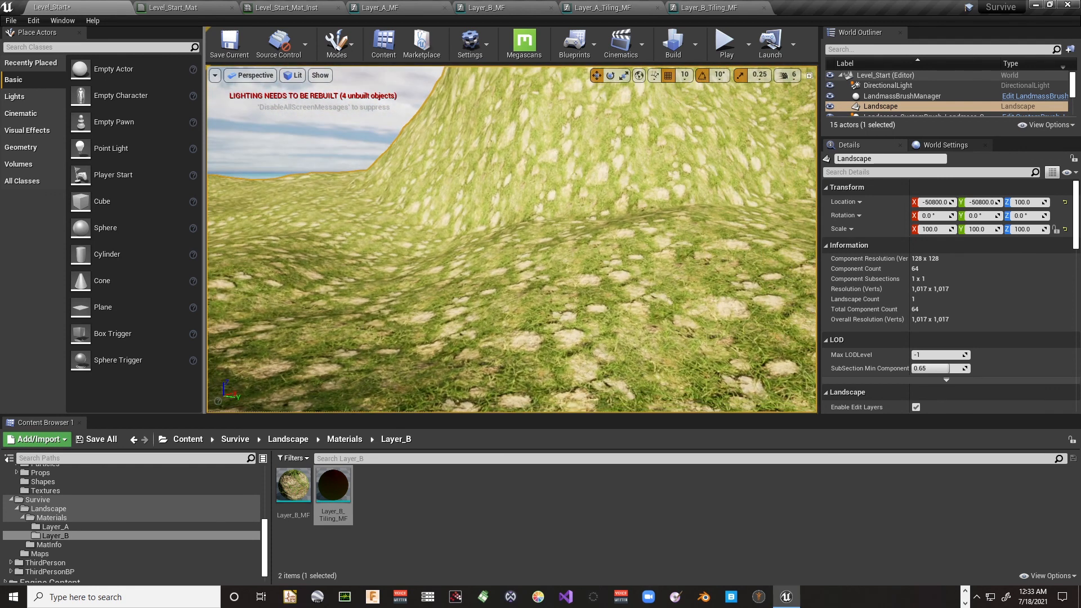
Add Layer_B_MF below Layer_A_MF in Level_Start_Mat, connect it to the Layer B input of the Layer Blend node, and save the material
click(171, 8)
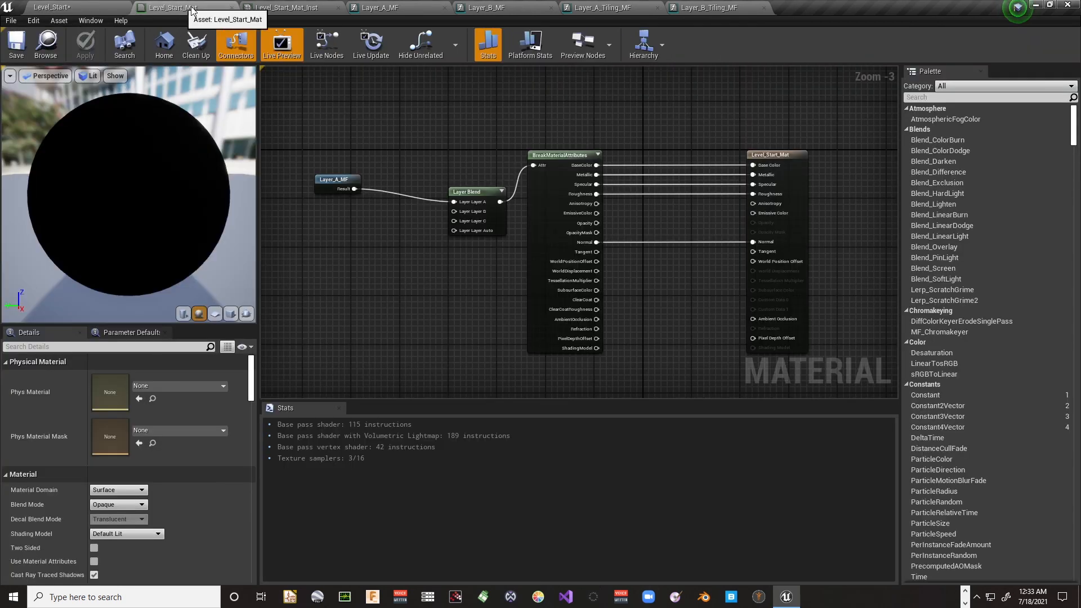
right_drag(421, 158, 470, 192)
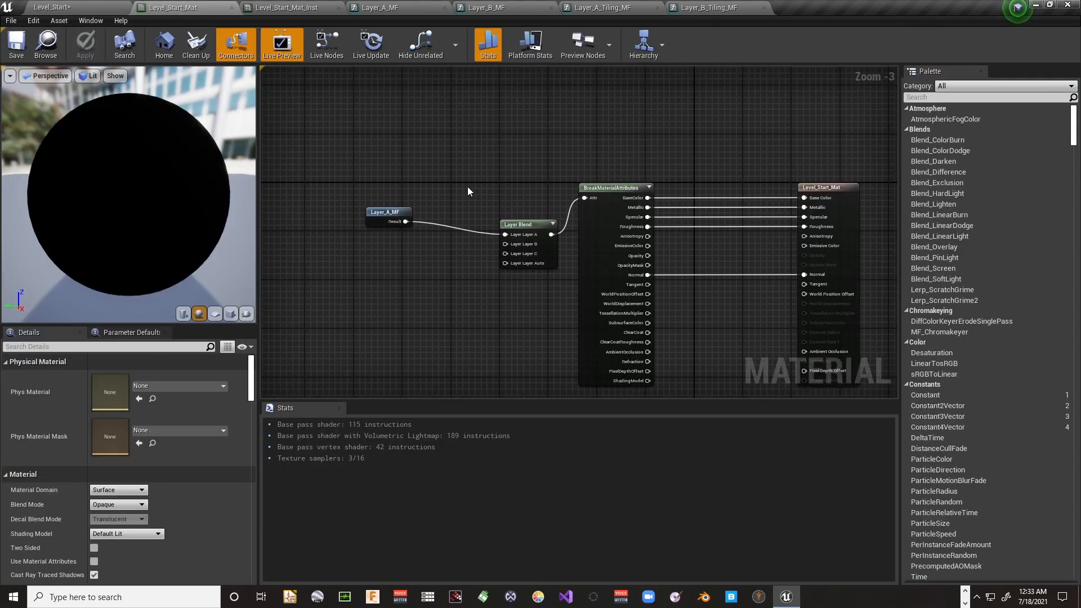
click(79, 11)
click(293, 495)
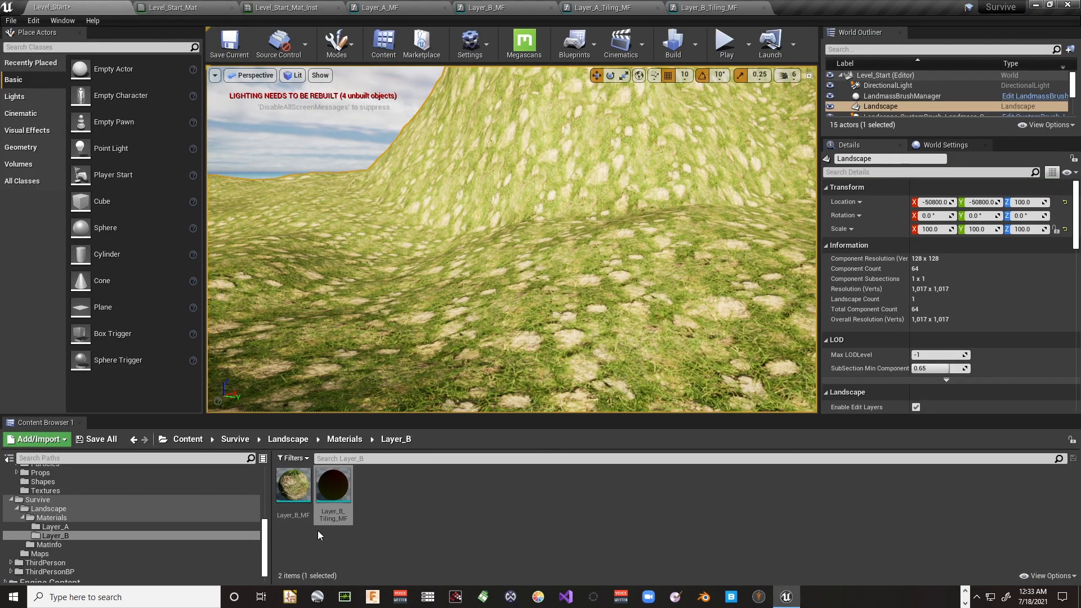
drag(294, 496, 506, 244)
right_drag(414, 247, 472, 256)
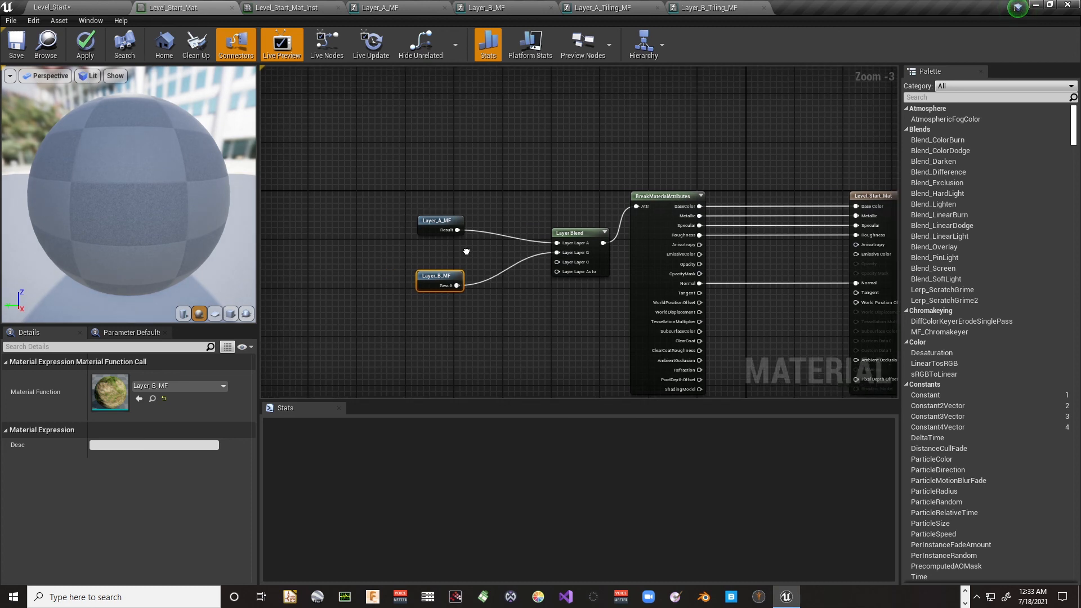
drag(445, 276, 451, 271)
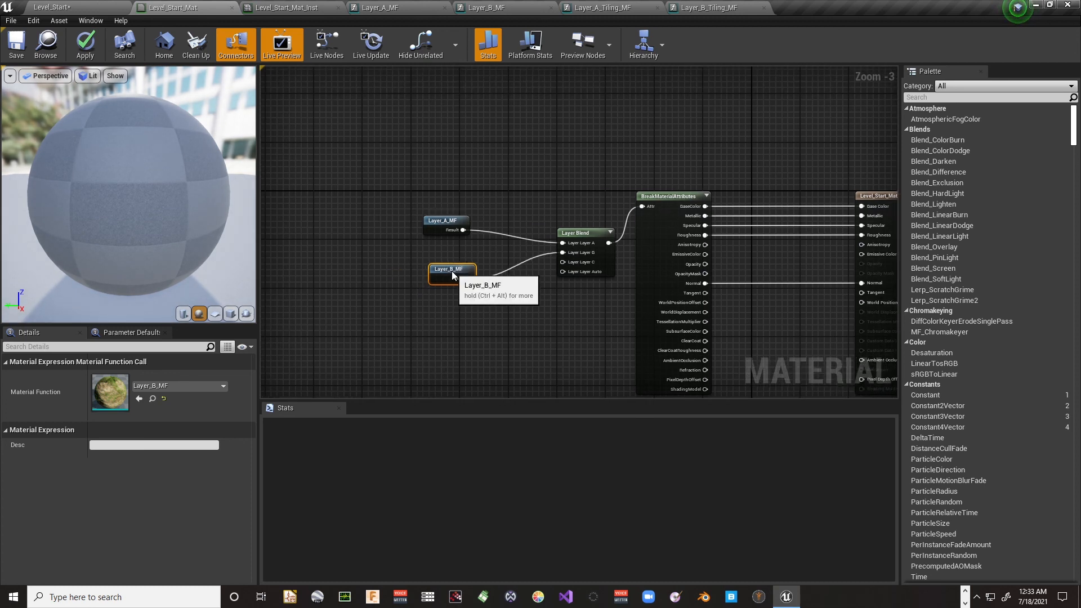
right_drag(319, 179, 319, 213)
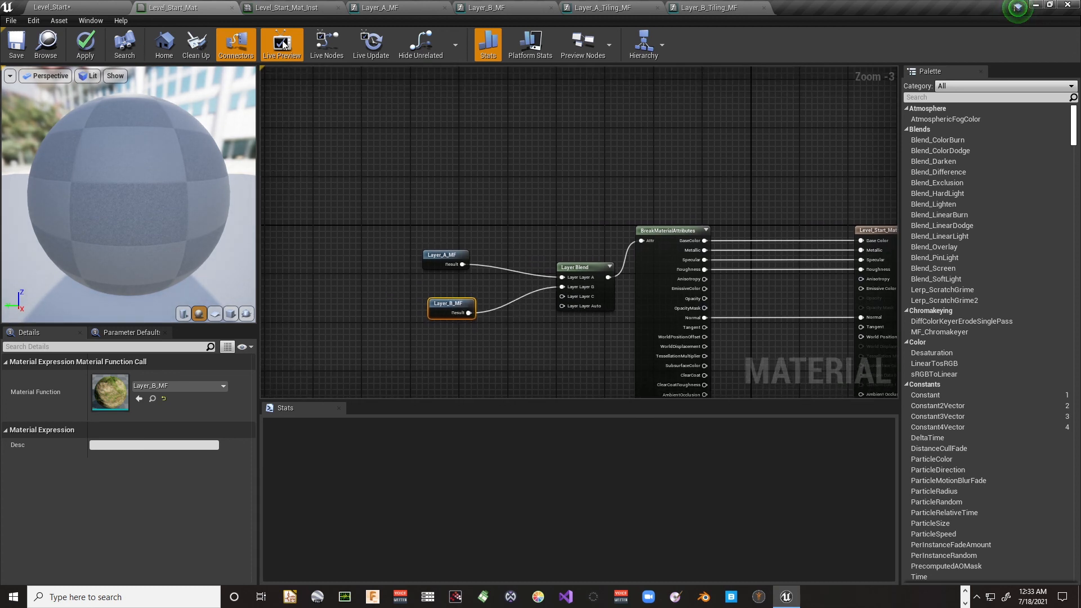
click(16, 45)
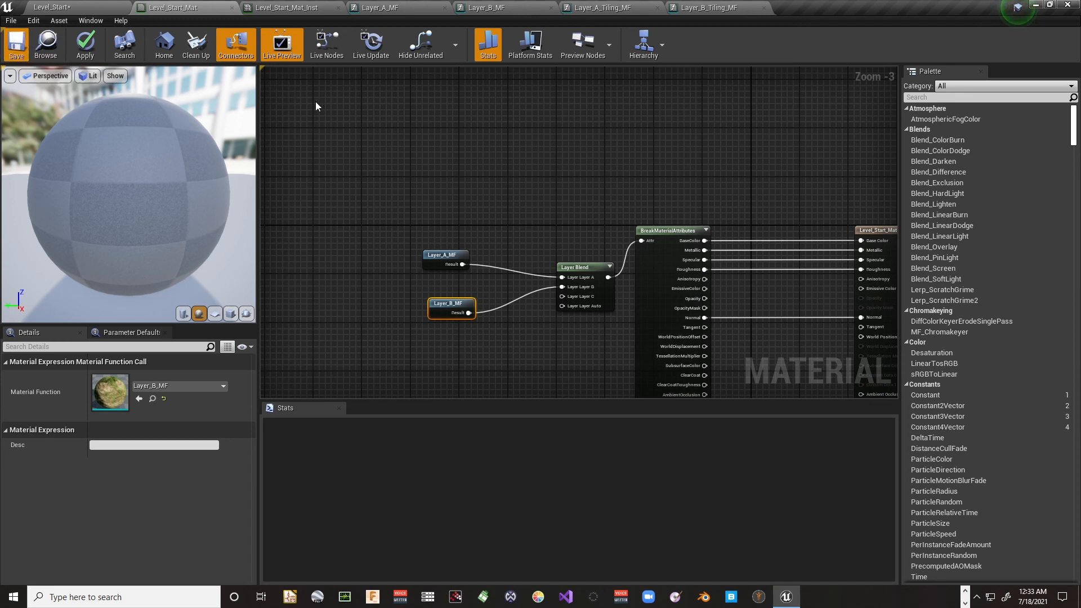
Enable the Layer B Roughness, Normal and Albedo overrides, both Far and Near, in Level_Start_Mat_Inst
click(290, 9)
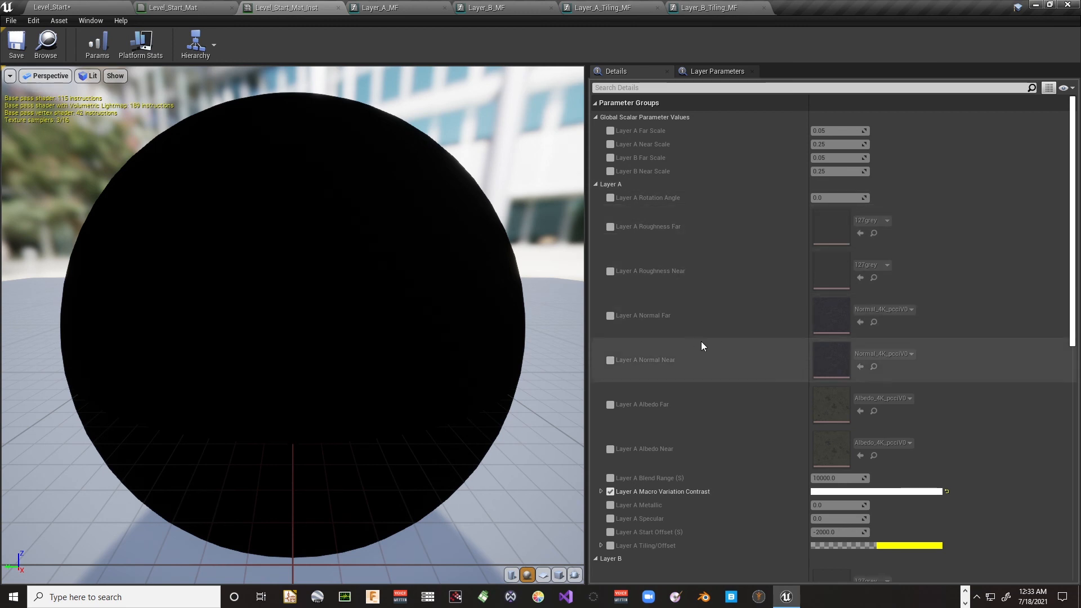
click(595, 184)
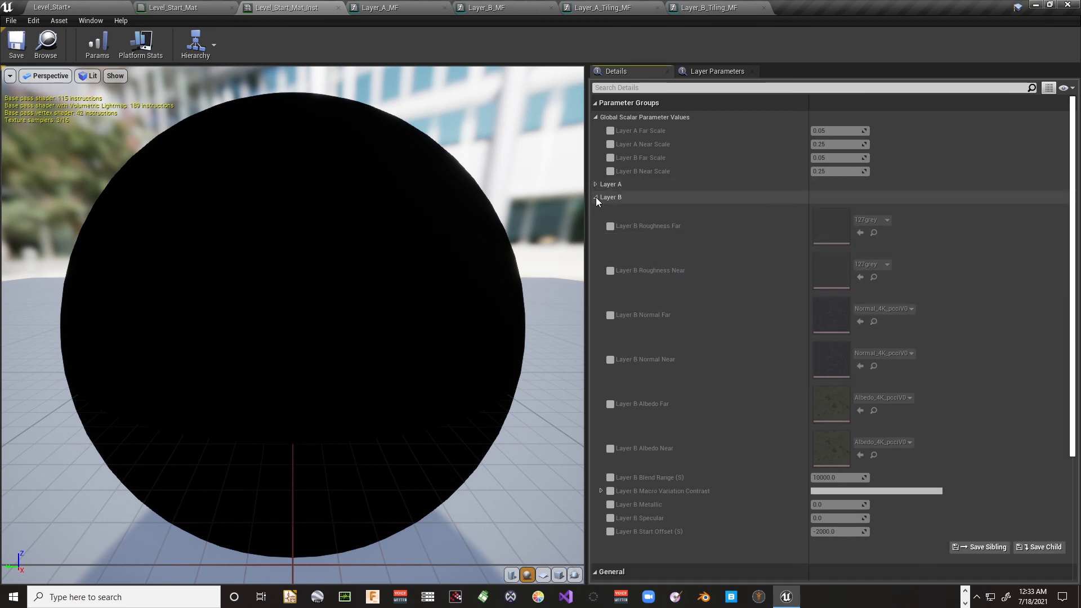
click(596, 197)
click(596, 197)
click(595, 184)
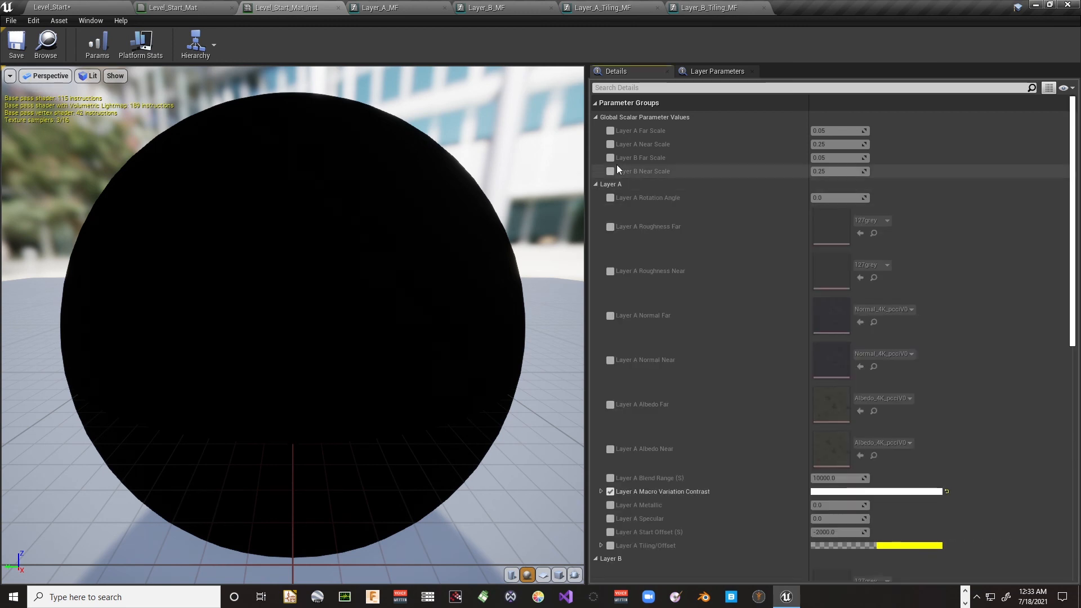
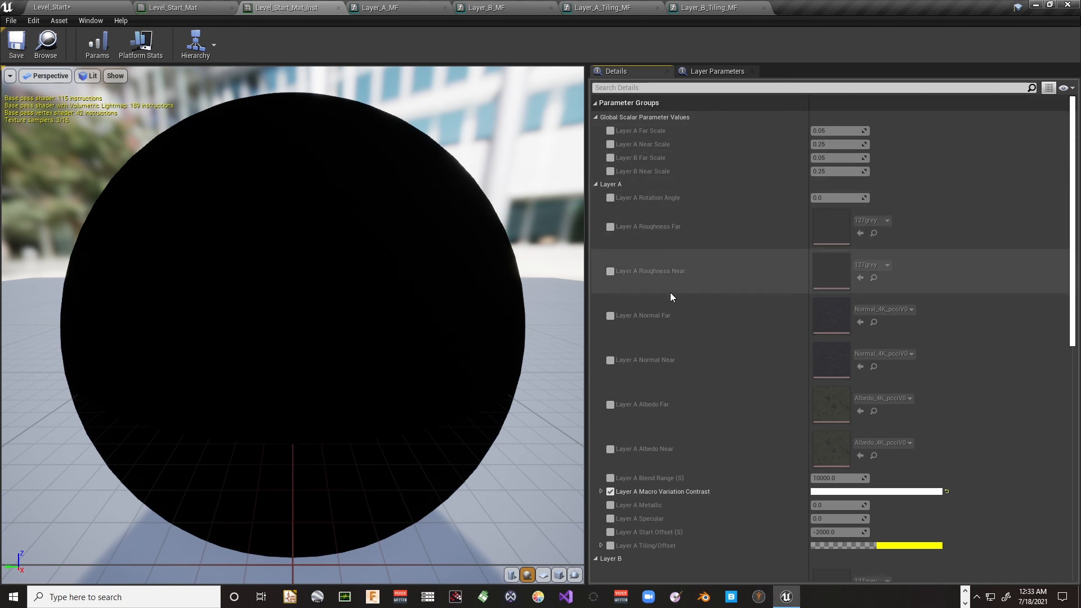
scroll(671, 294, down, 8)
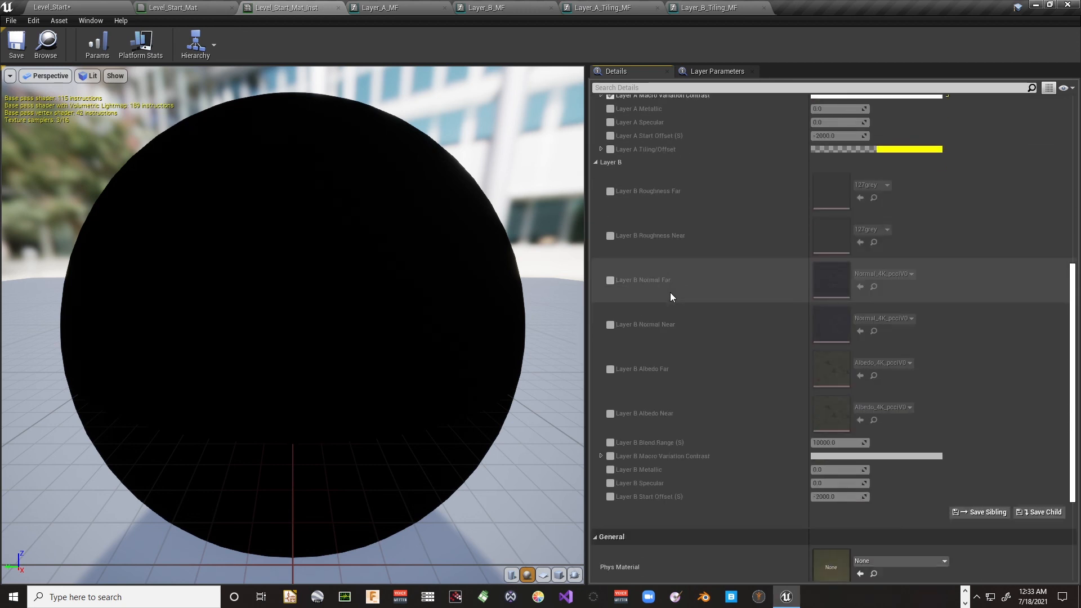
click(610, 192)
click(608, 239)
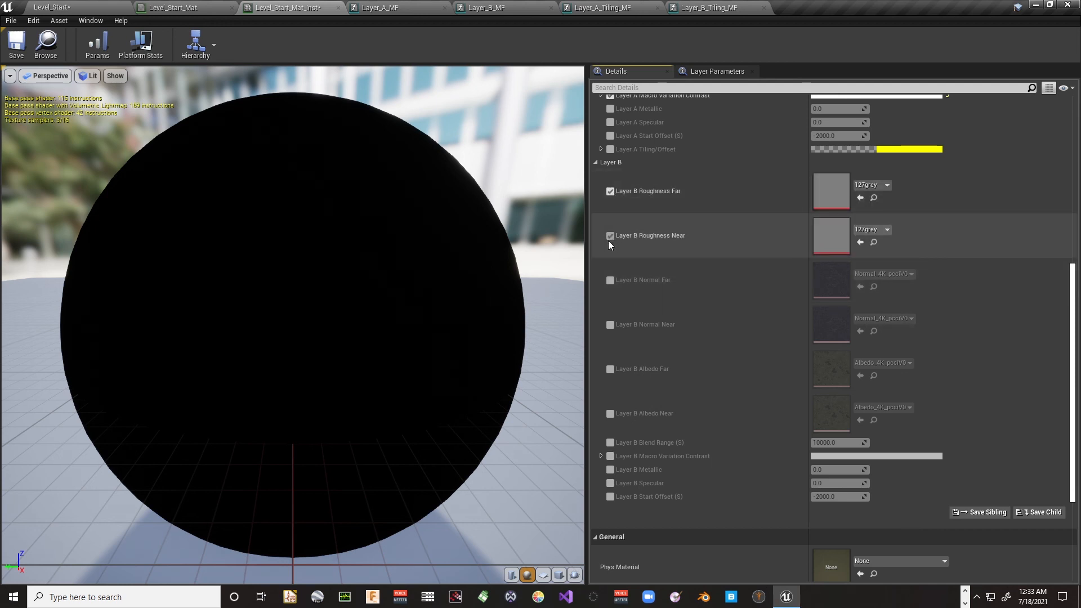
click(609, 281)
click(610, 325)
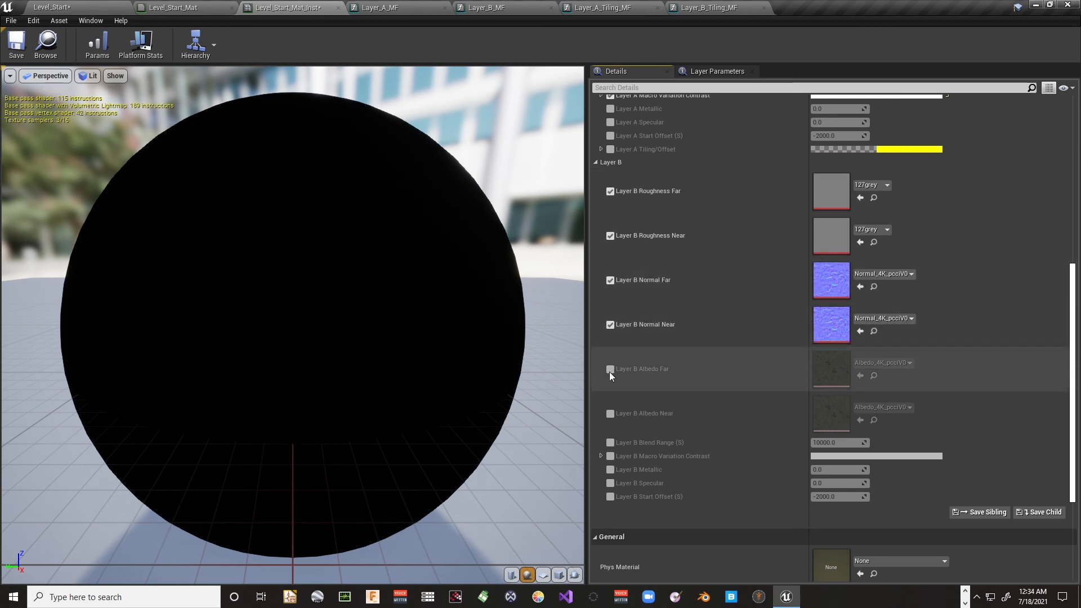
click(609, 369)
click(610, 414)
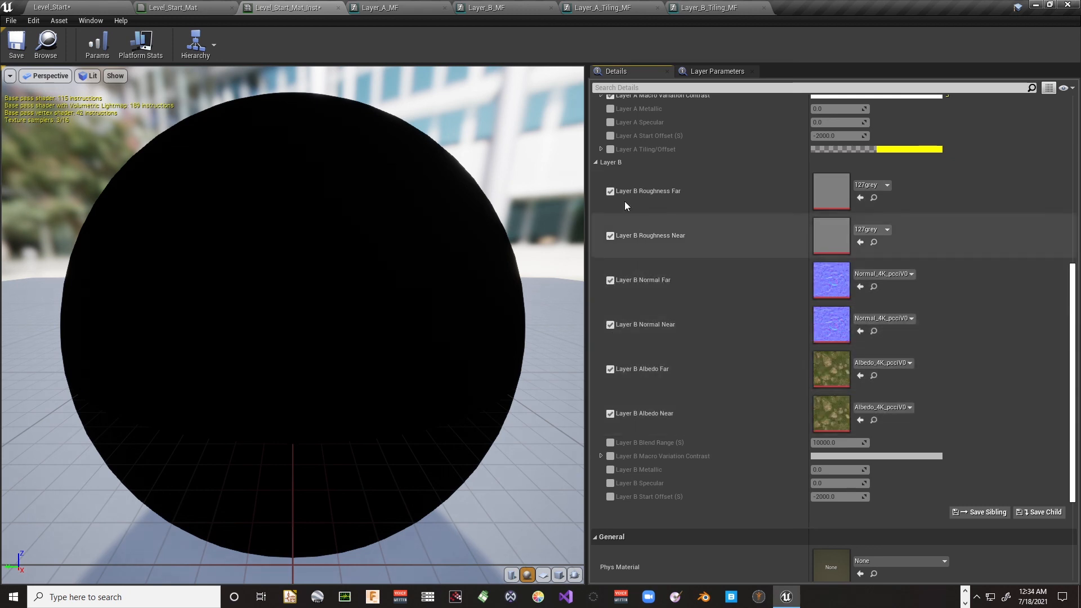
click(97, 7)
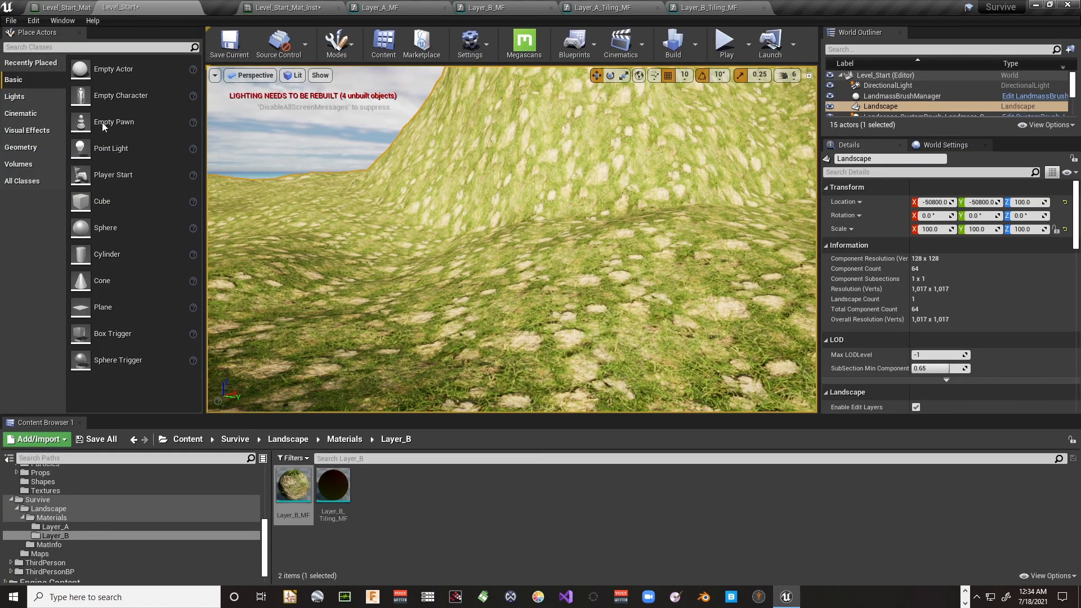
mouse_move(76, 8)
mouse_down()
mouse_move(3, 11)
mouse_move(74, 9)
mouse_up()
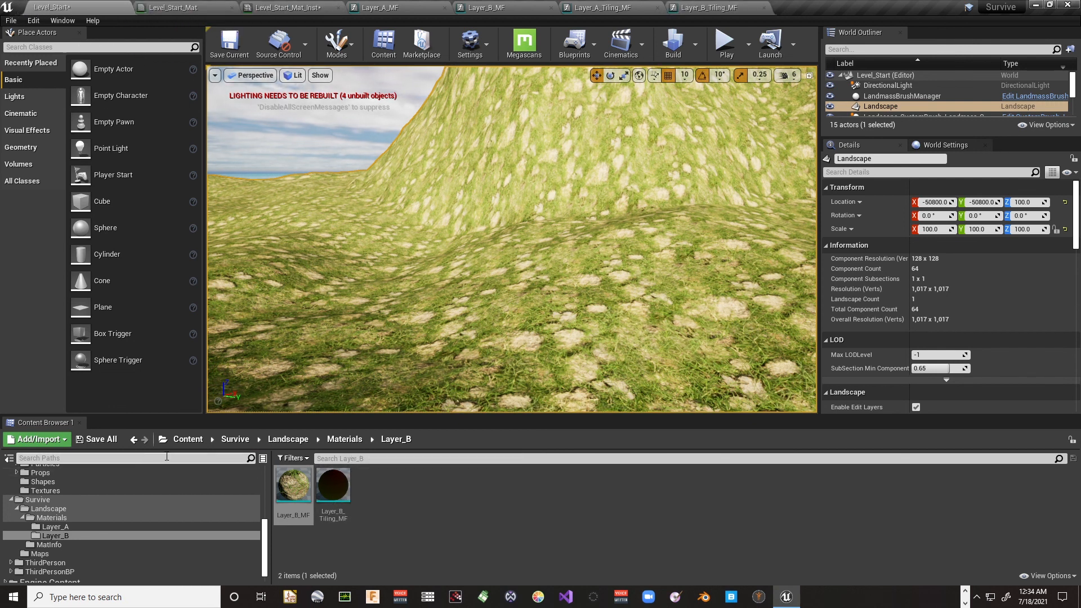
drag(44, 427, 0, 341)
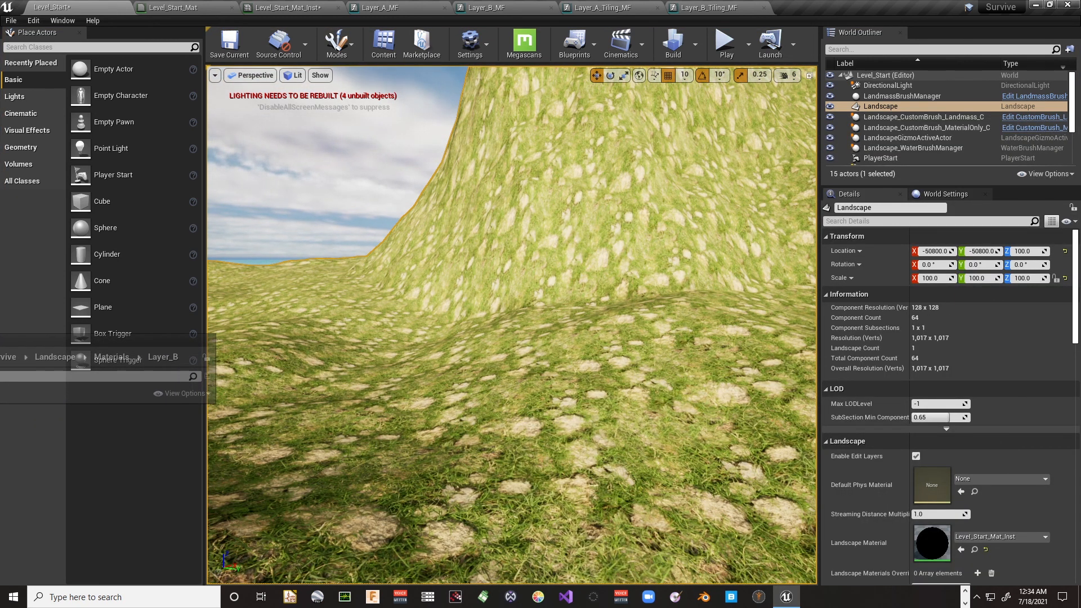
drag(0, 340, 500, 582)
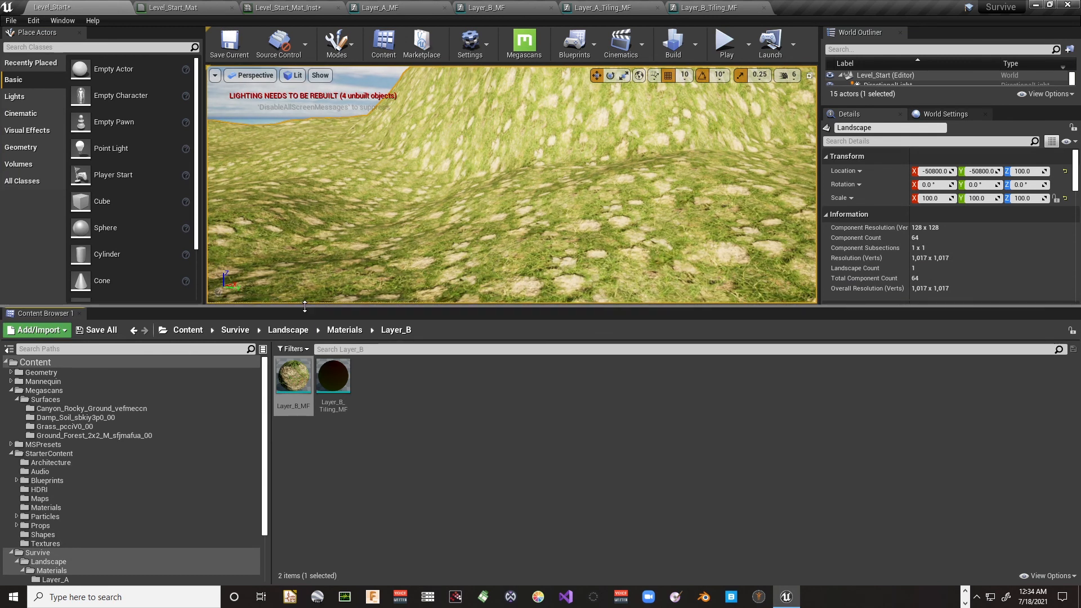
drag(305, 306, 305, 465)
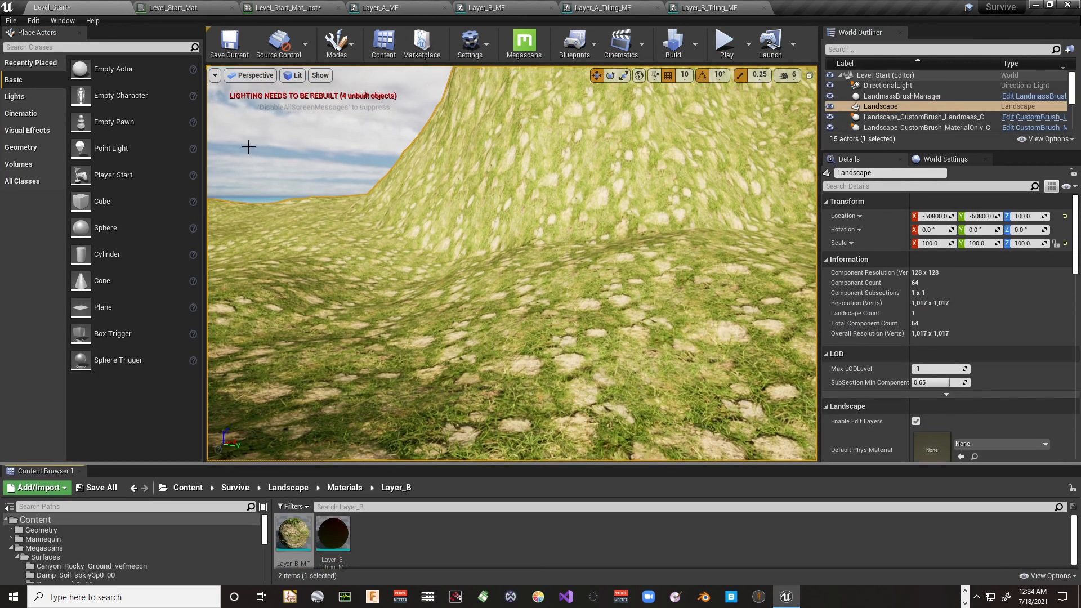
Open Content Browser 2 as a floating window in Level_Start_Mat_Inst, and move and resize it over the material preview
click(287, 8)
click(141, 43)
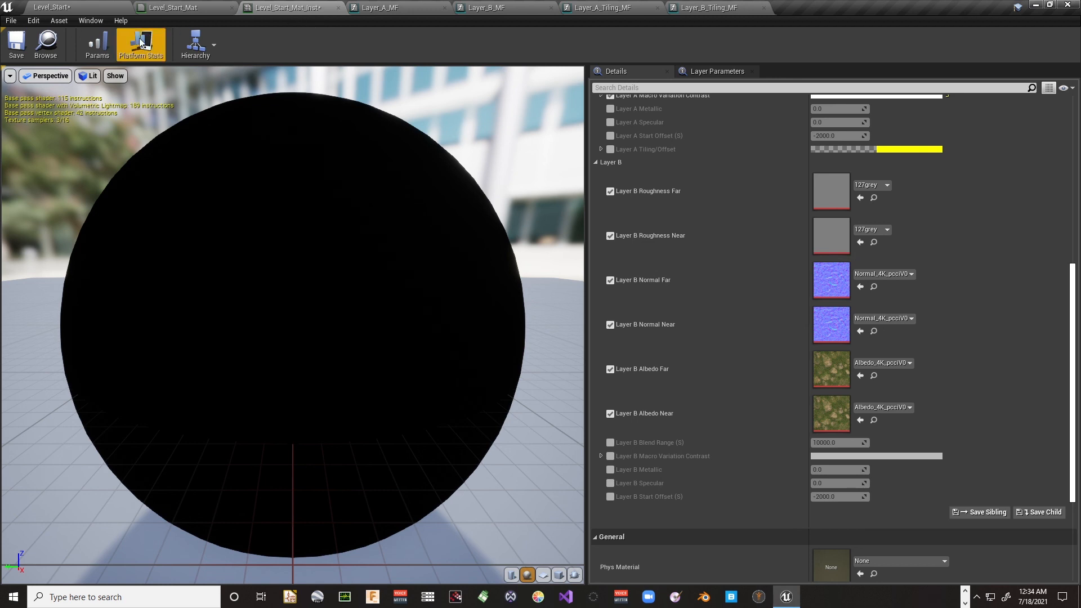
click(90, 21)
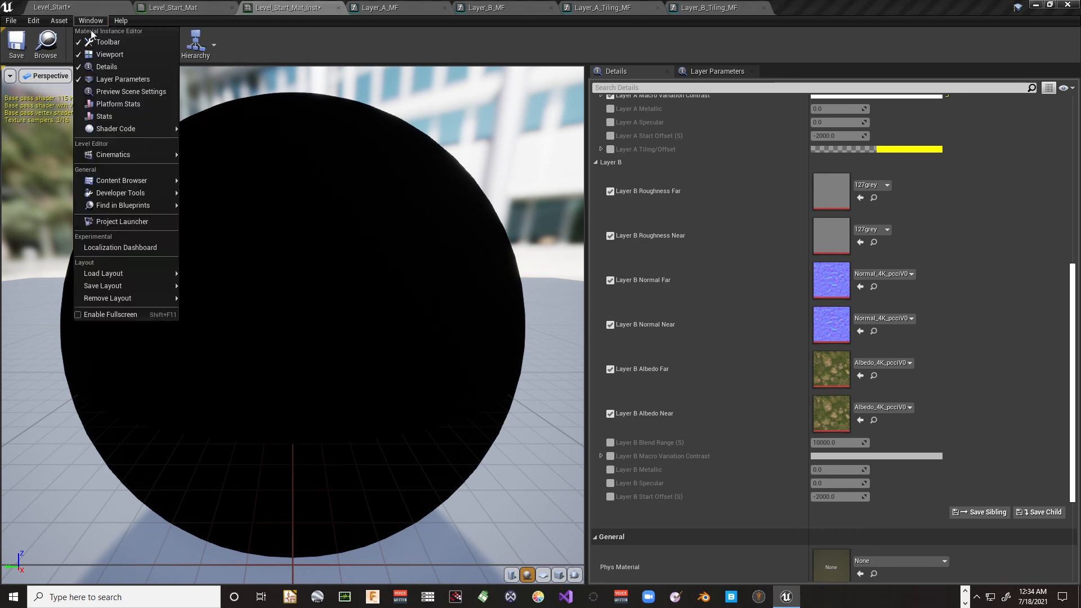
mouse_move(155, 187)
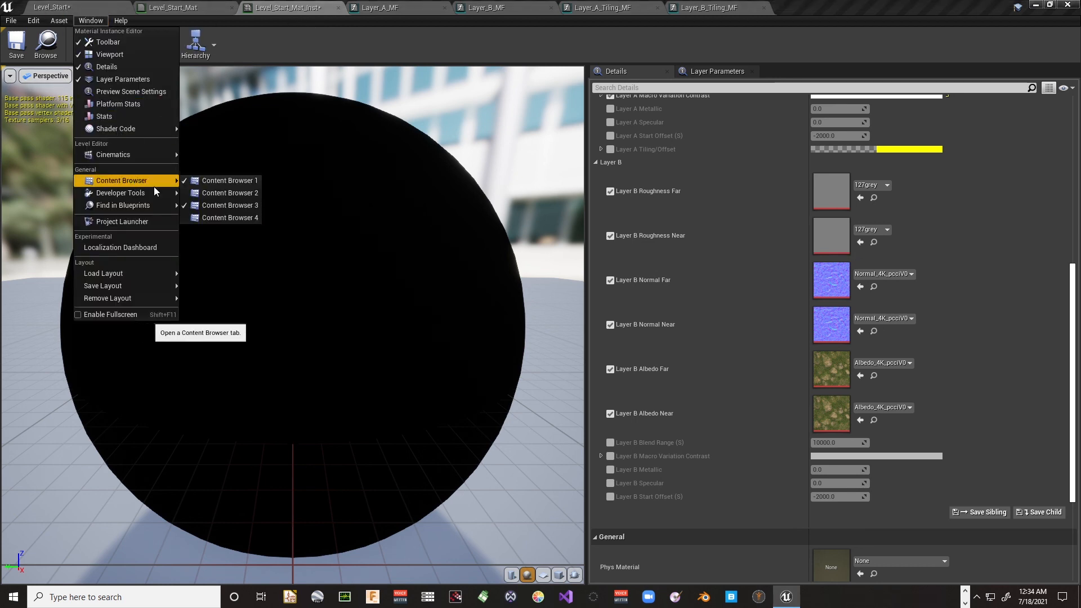
click(204, 192)
drag(561, 289, 324, 51)
drag(383, 182, 374, 267)
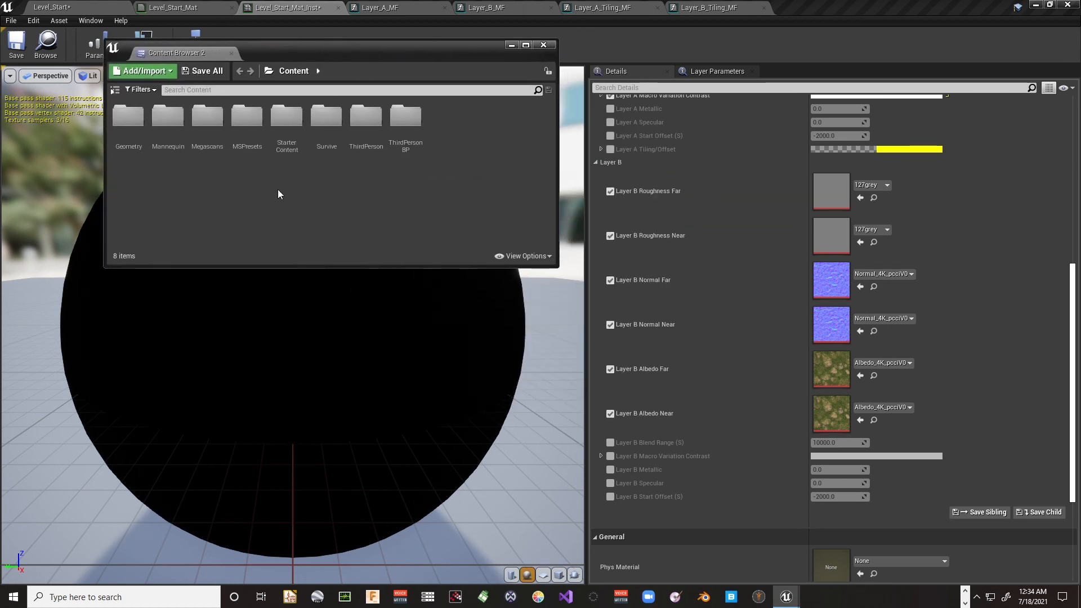
Browse to the Megascans/Surfaces/Damp_Soil_sbkiy3p0_00 folder in Content Browser 2
double_click(208, 126)
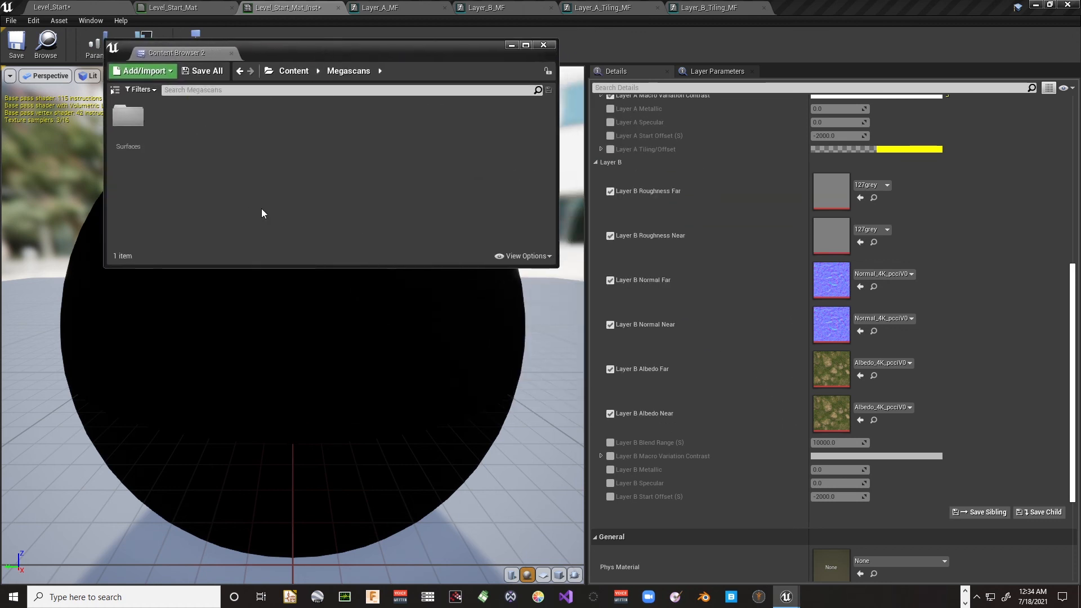
double_click(129, 119)
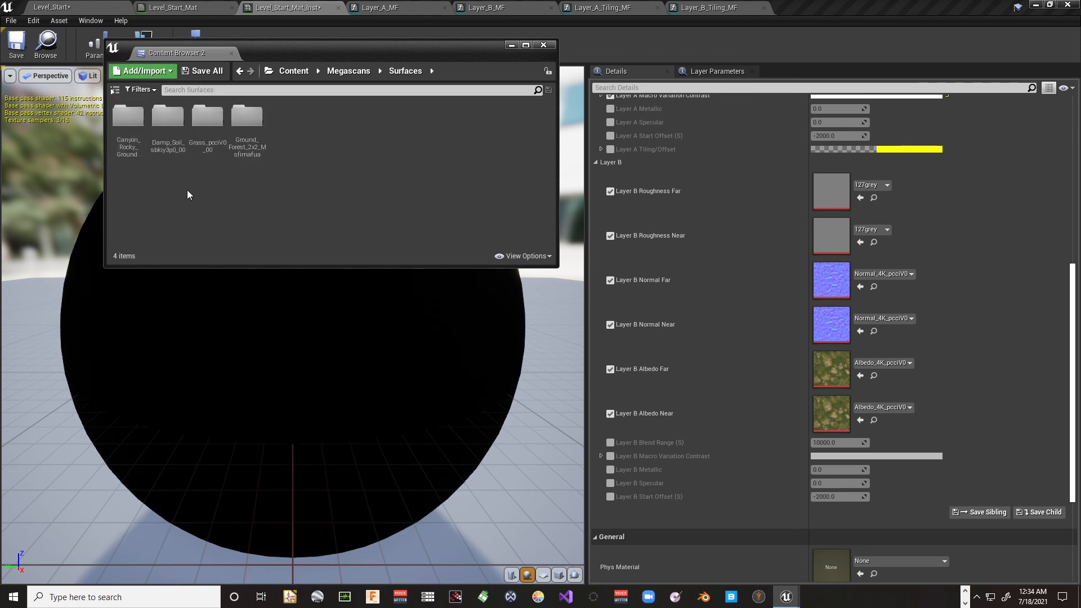
double_click(168, 117)
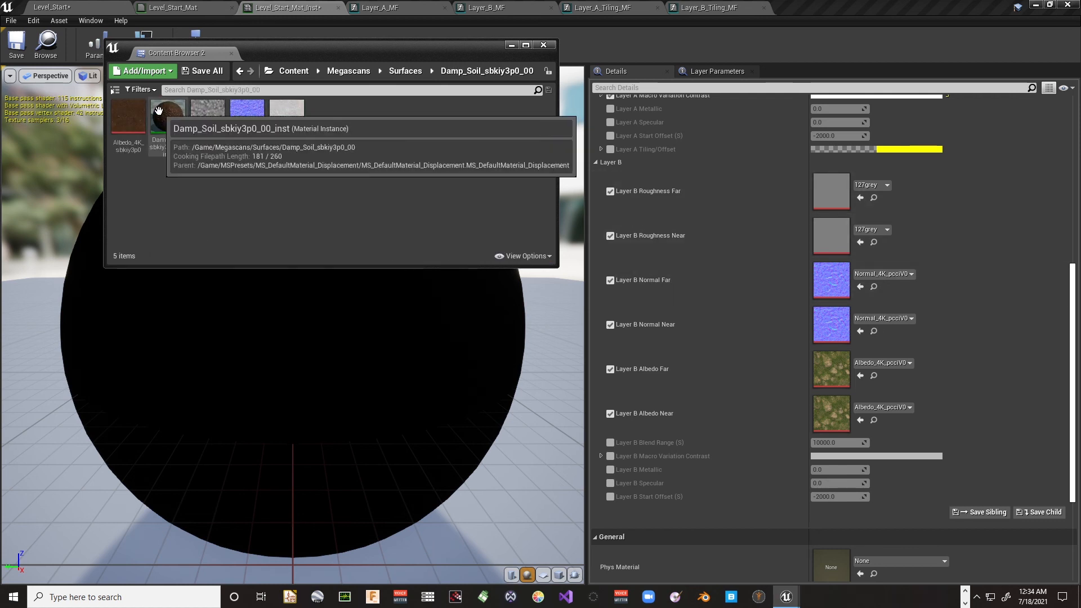
Assign the Albedo_4K_sbkiy3p0 texture to both Layer B Albedo Near and Layer B Albedo Far
click(168, 119)
click(857, 420)
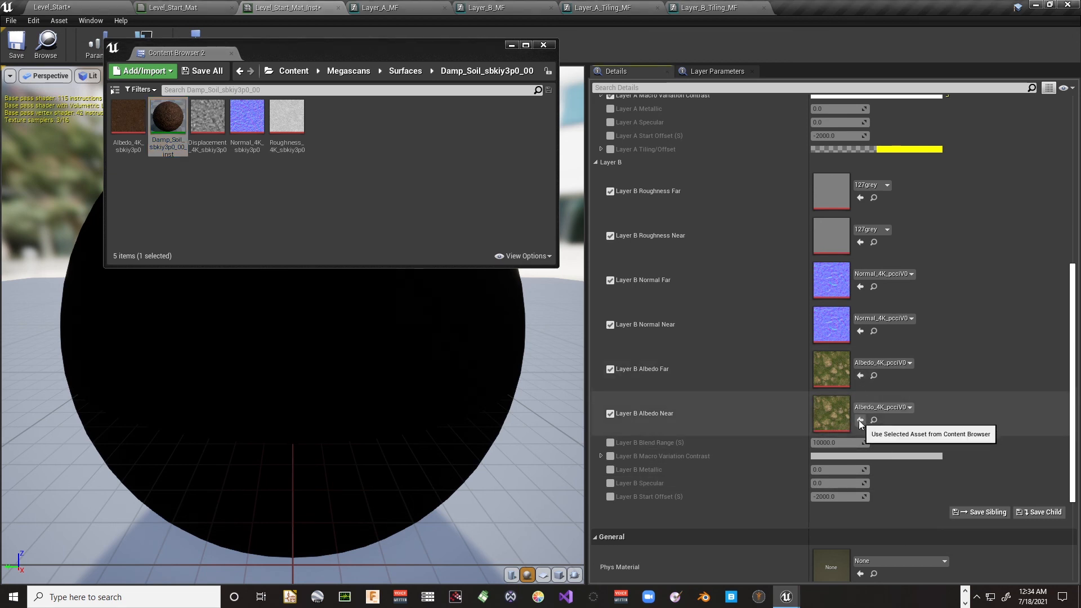
click(190, 132)
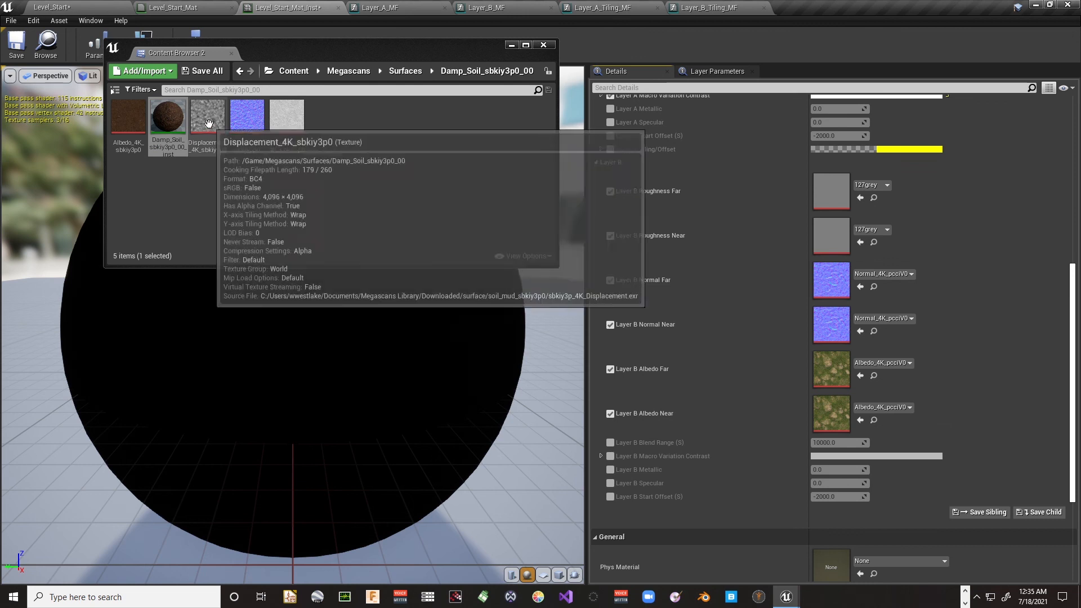
click(124, 115)
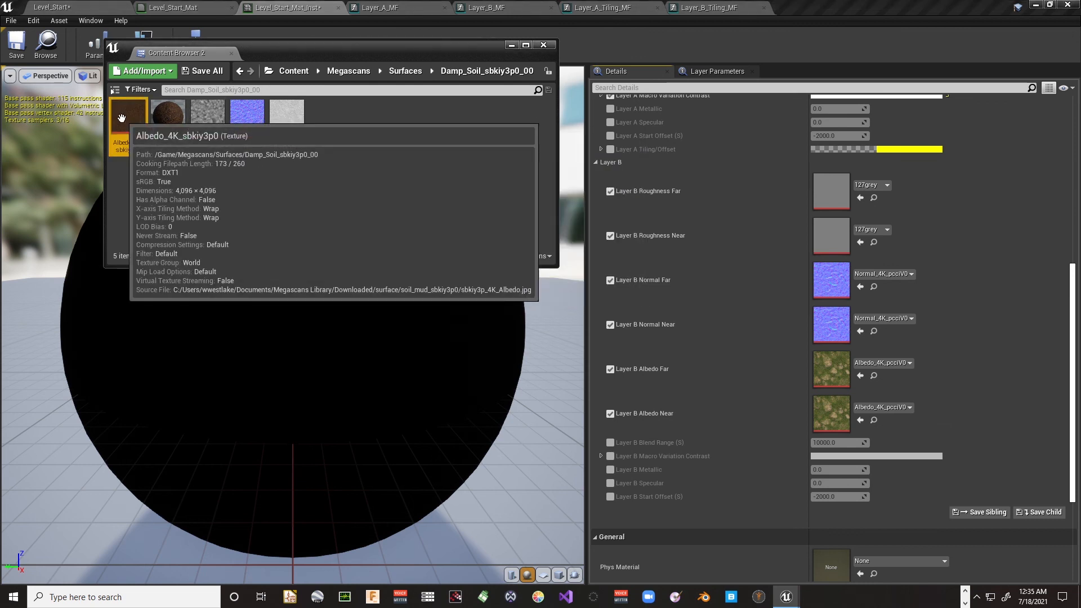
click(858, 421)
click(860, 376)
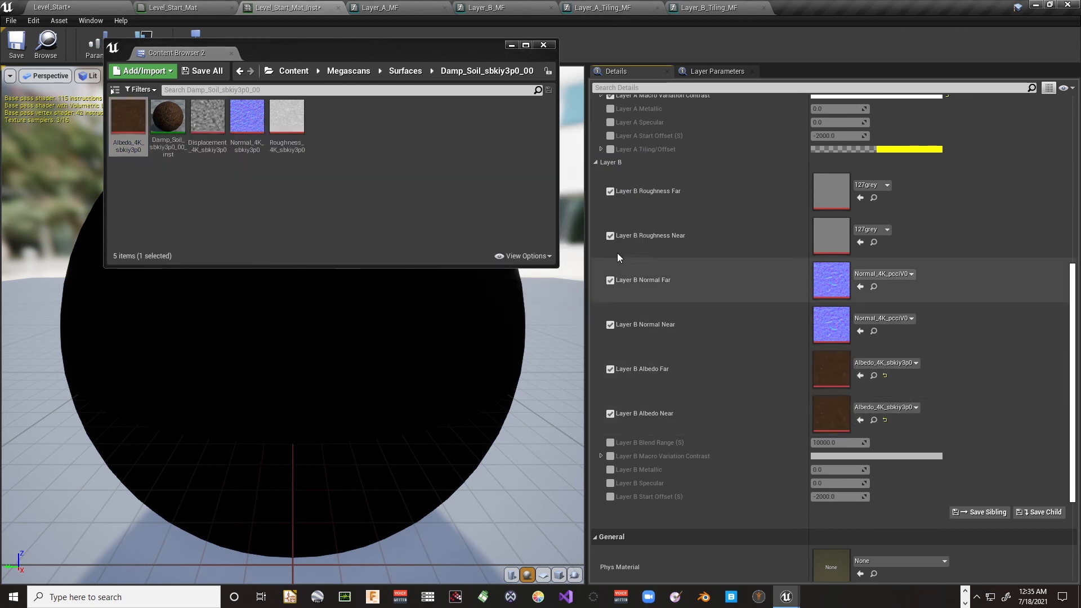
Assign Normal_4K_sbkiy3p0 to Layer B Normal Near and Far, and Roughness_4K_sbkiy3p0 to Layer B Roughness Near and Far
click(246, 117)
click(860, 331)
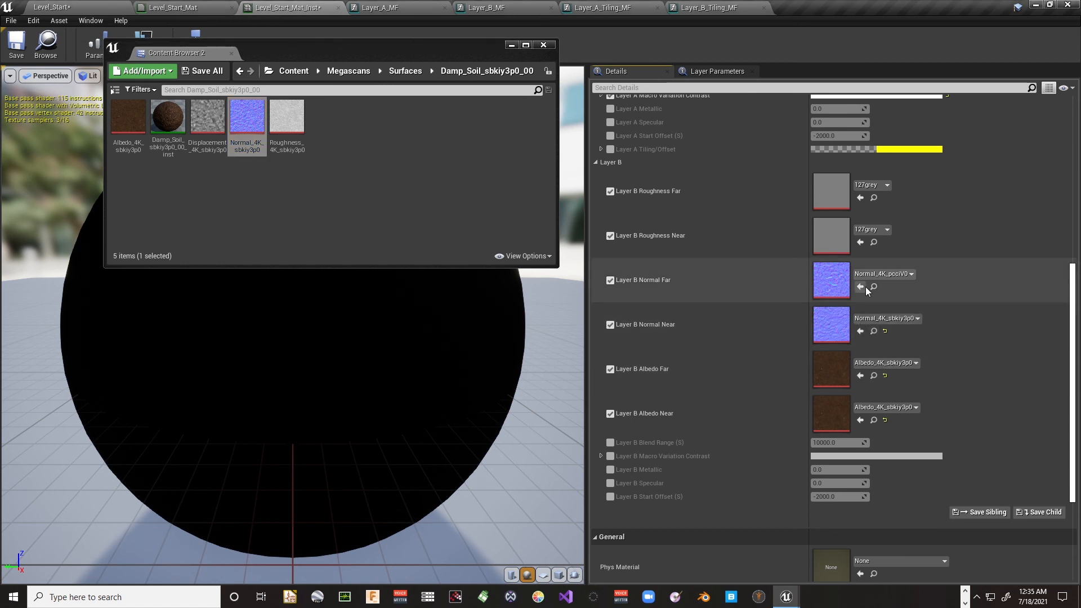
click(859, 287)
click(286, 124)
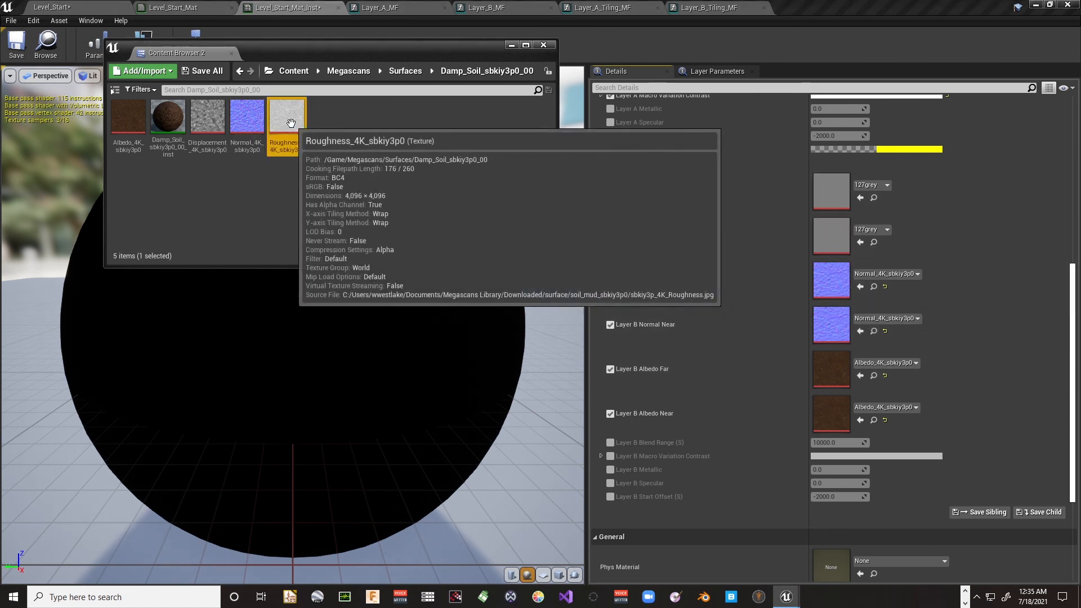
click(859, 242)
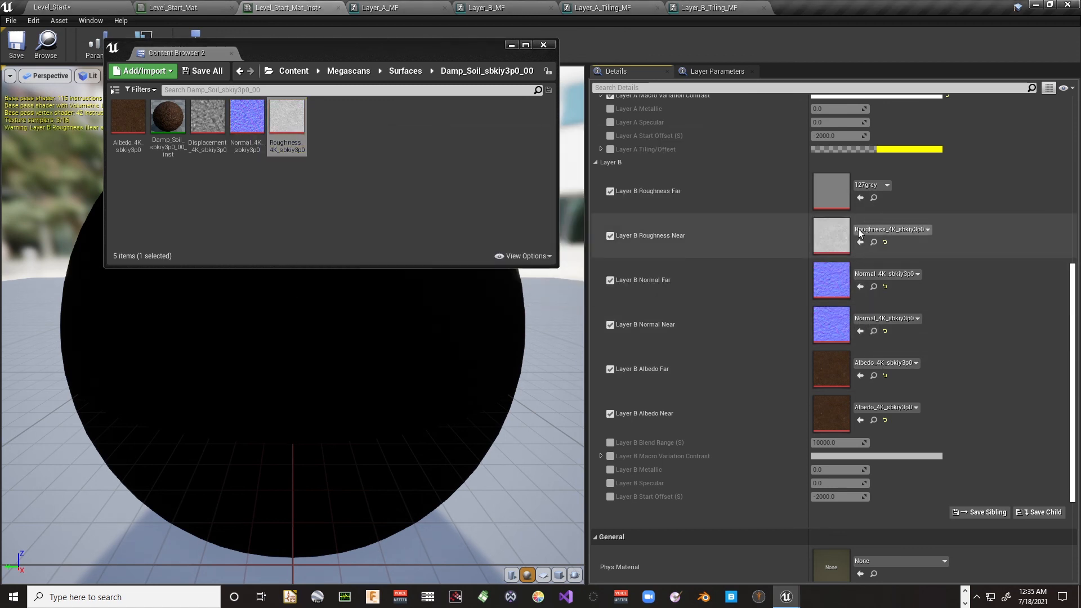
click(860, 198)
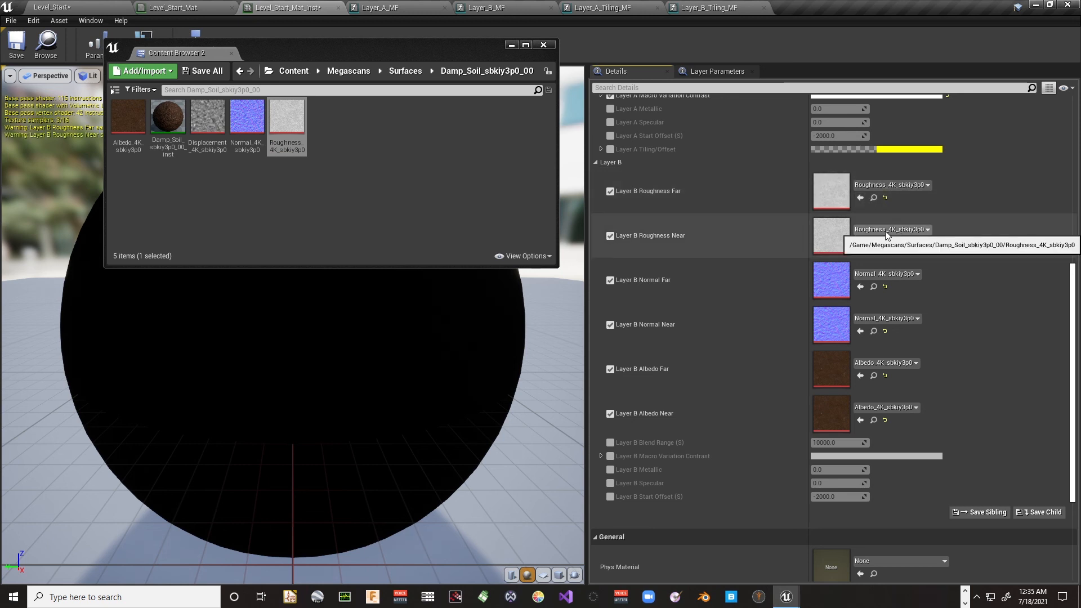
Enable the Layer A Roughness Near and Layer A Roughness Far overrides in the material instance
scroll(723, 247, up, 10)
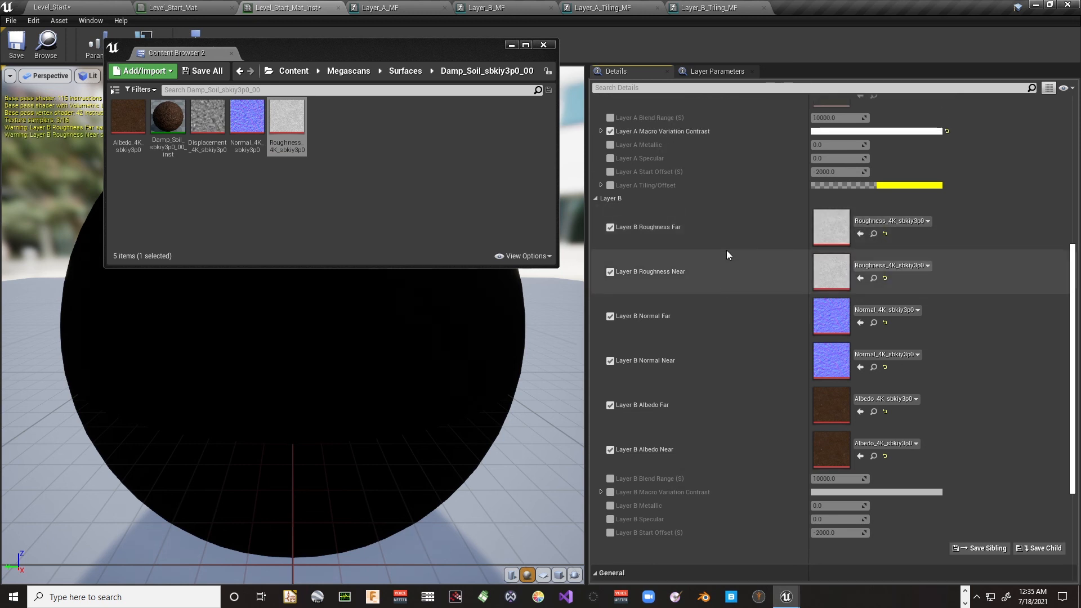
scroll(733, 265, up, 3)
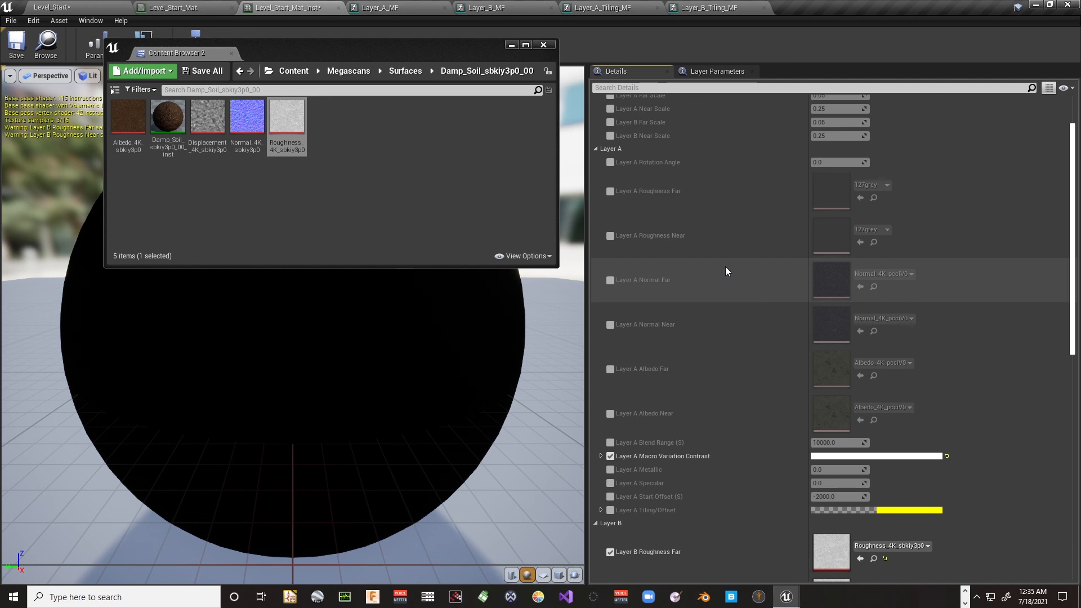
click(610, 235)
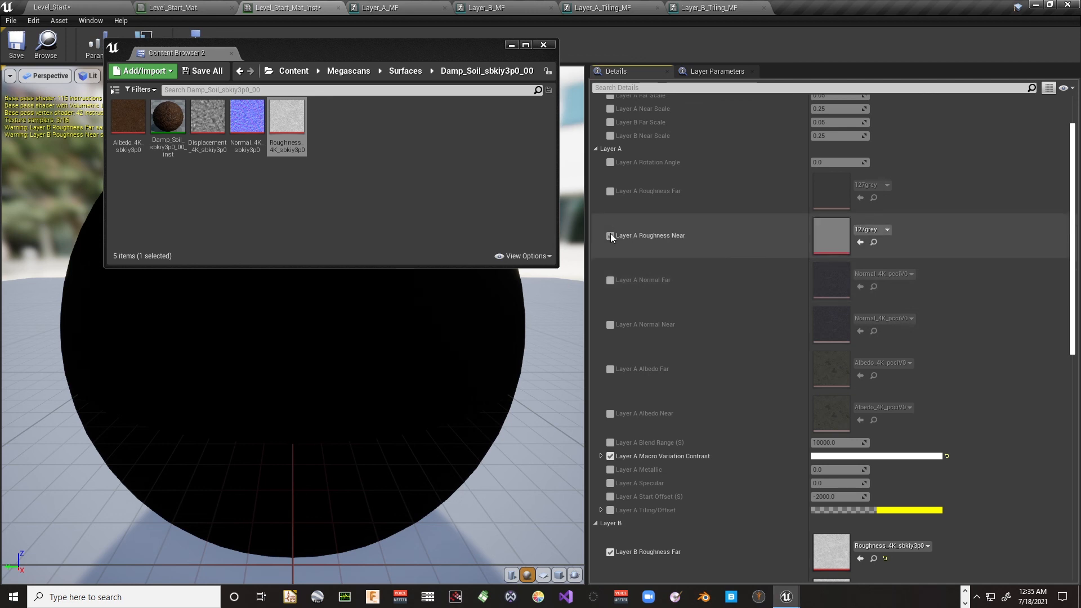
click(609, 192)
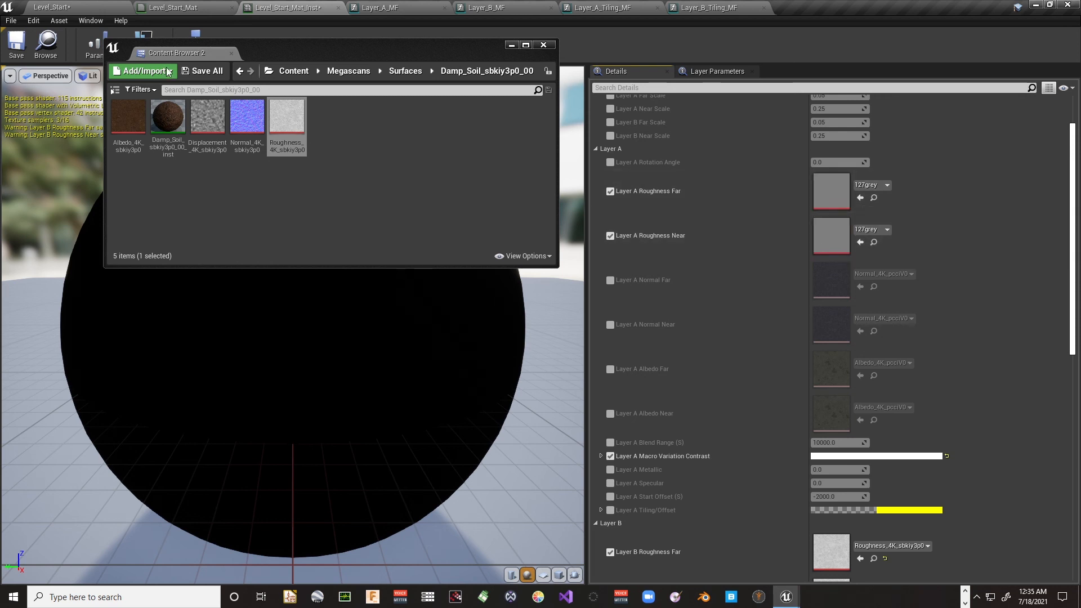
Assign Roughness_4K_pcciV0 from the Grass_pcciV0_00 folder to Layer A Roughness Far and Near, and close Content Browser 2
click(114, 91)
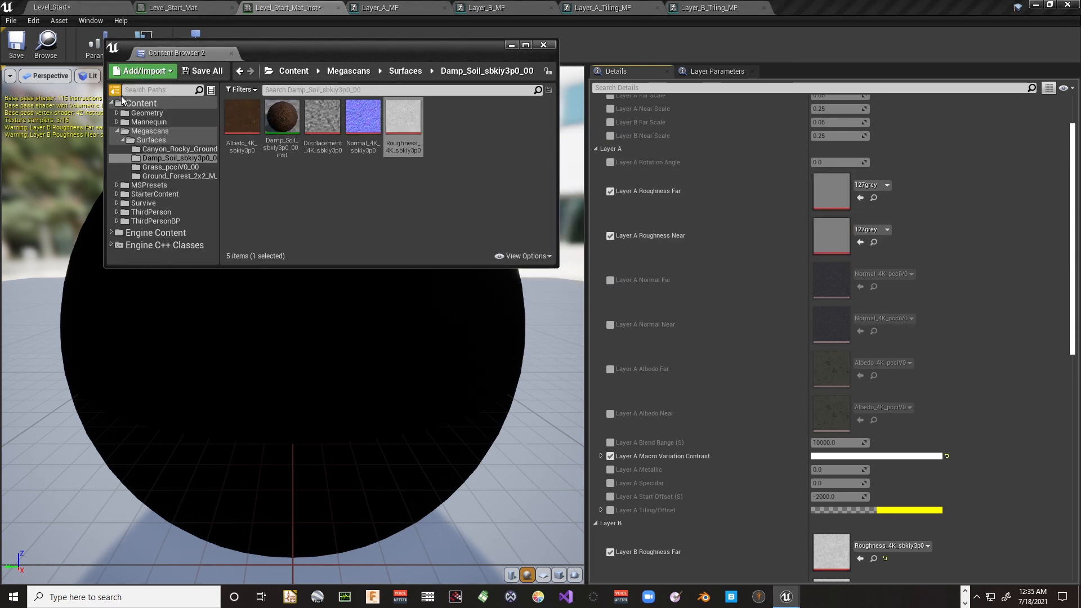
click(157, 168)
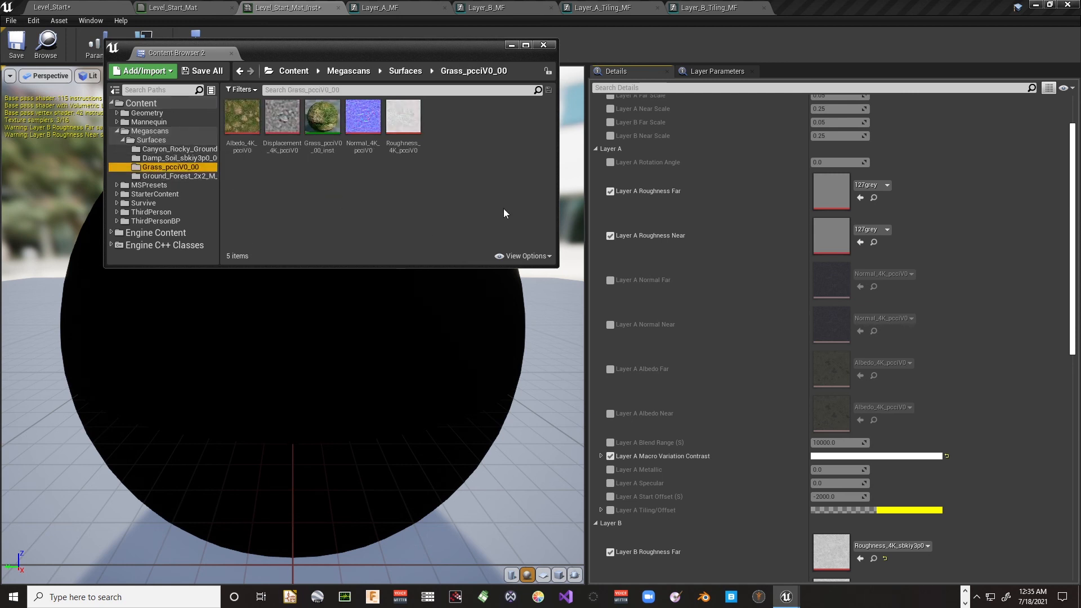
click(403, 120)
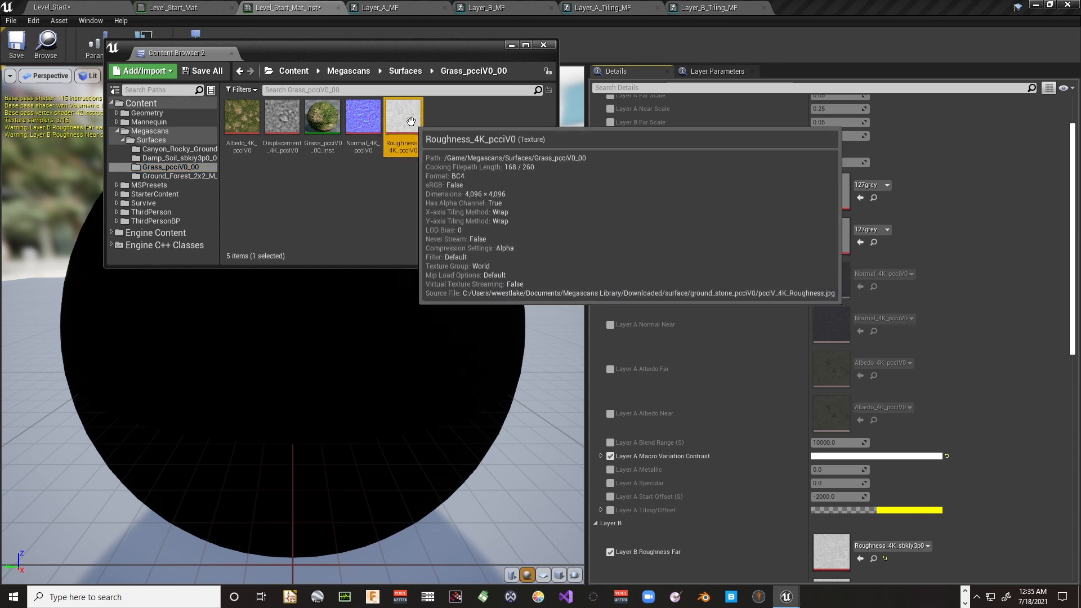
click(860, 198)
click(860, 242)
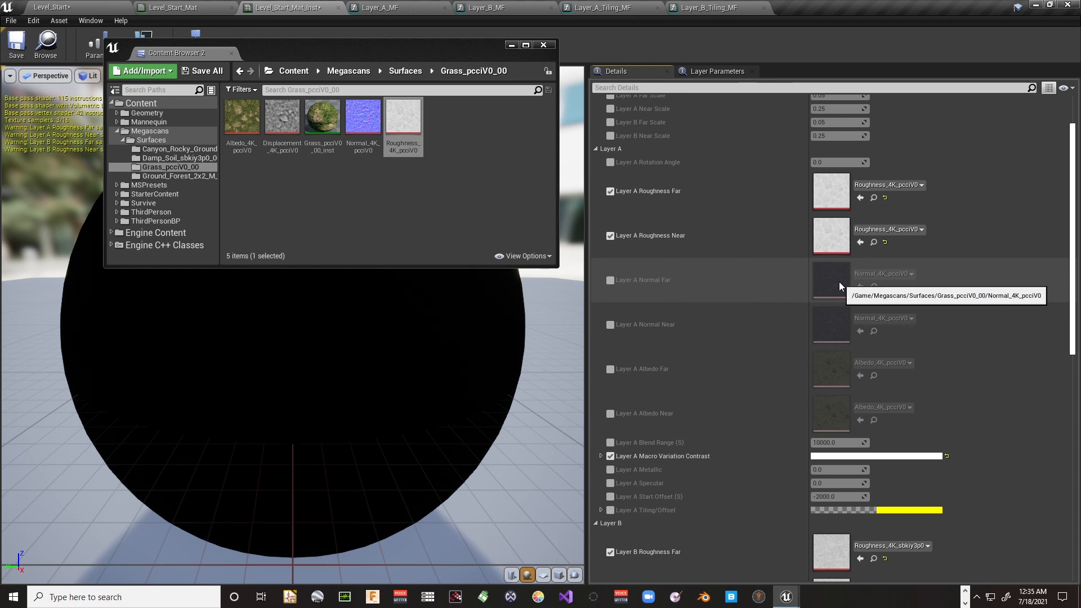
click(543, 45)
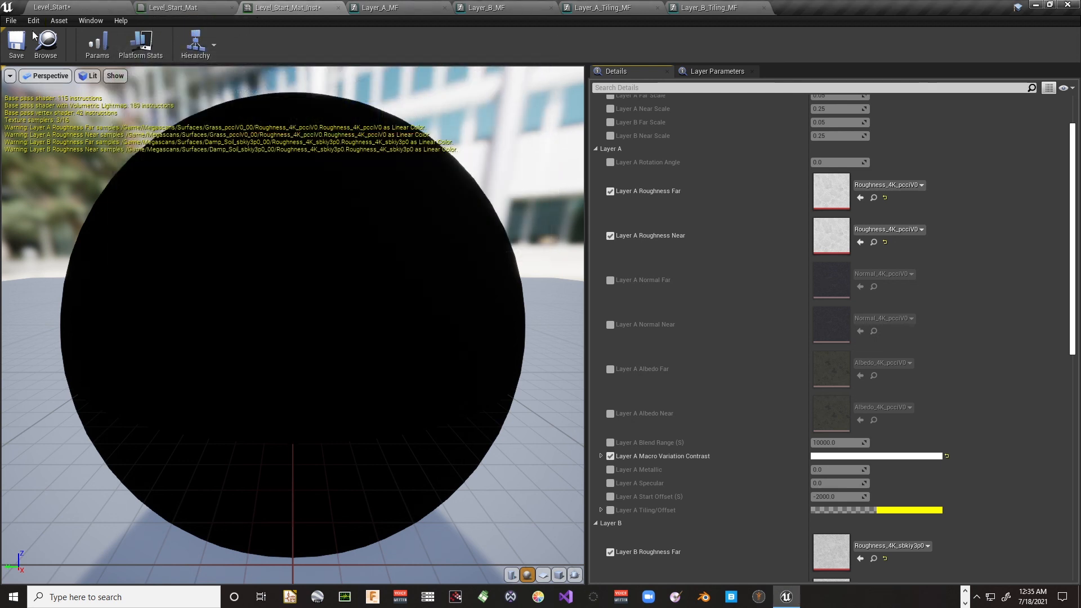
Save Level_Start_Mat_Inst and return to the Level_Start viewport to view the landscape
click(17, 43)
click(53, 7)
right_drag(485, 250, 497, 246)
key(w)
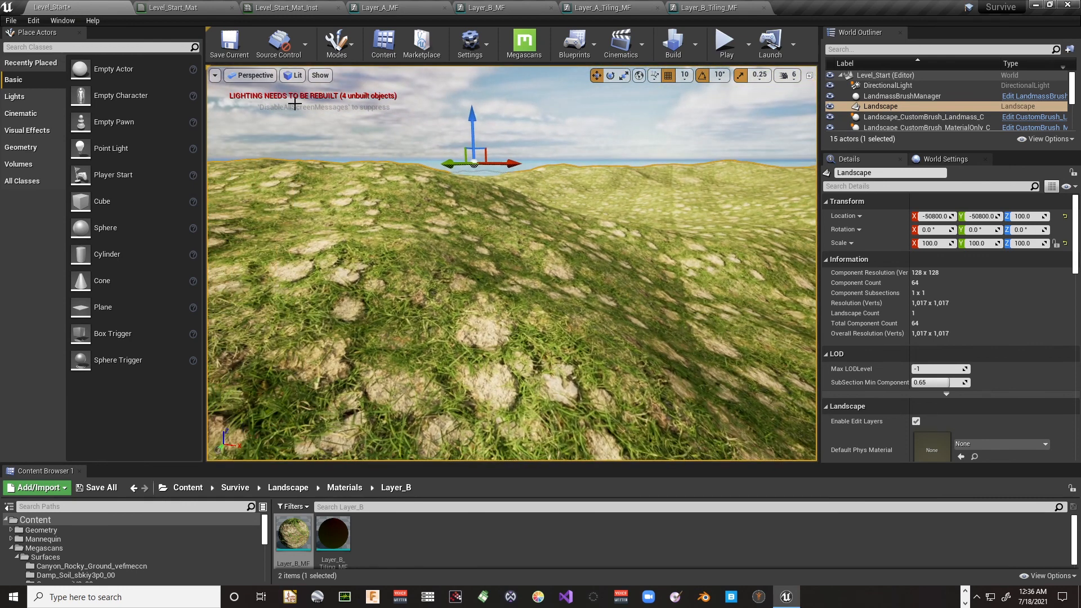
Switch to landscape painting and select Layer B as the target layer
click(336, 42)
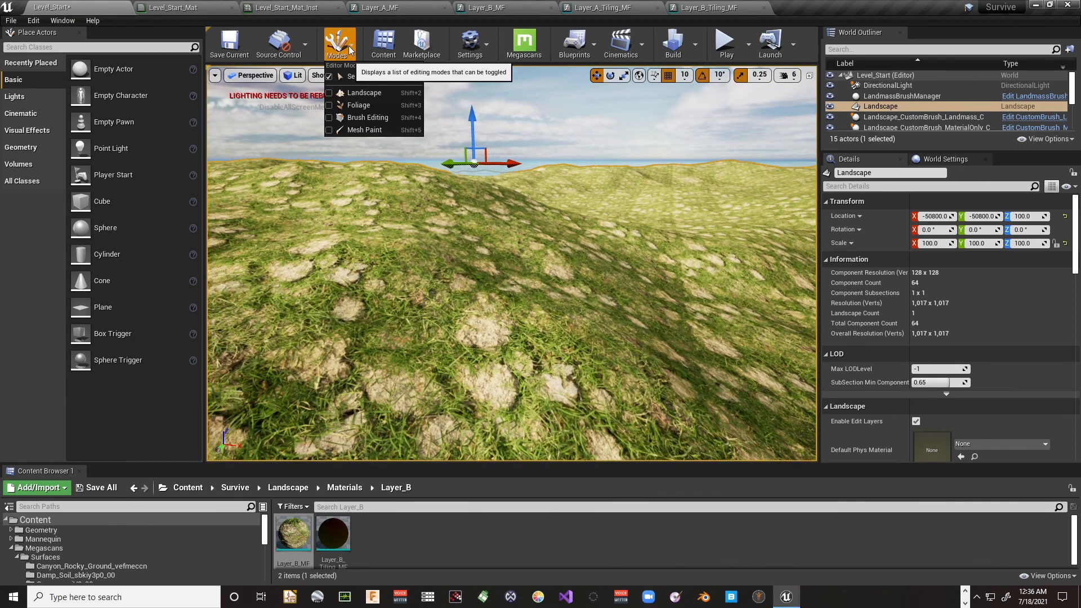
click(355, 92)
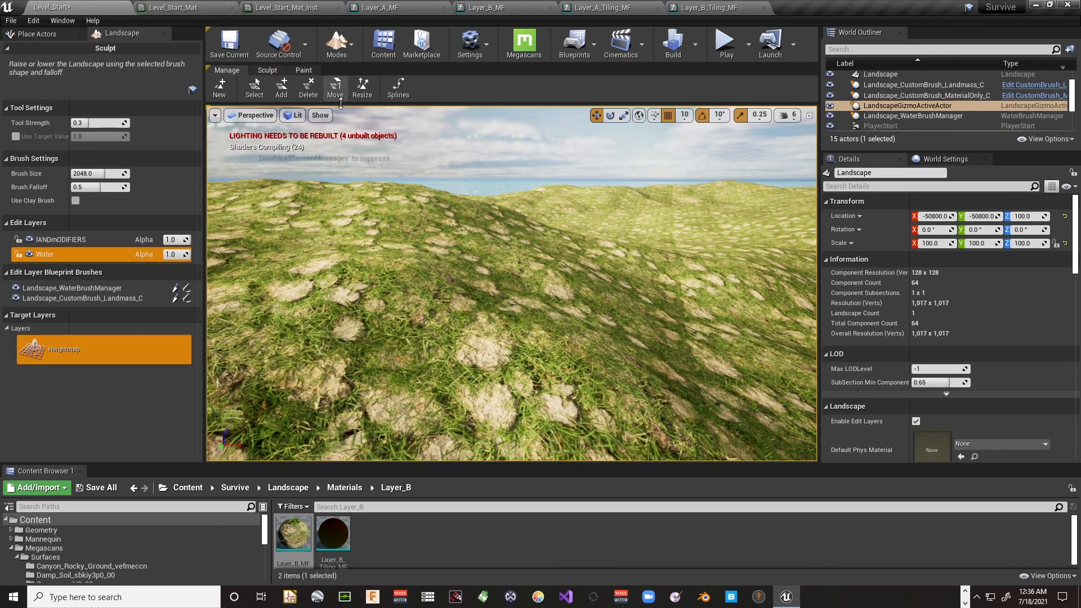
click(303, 70)
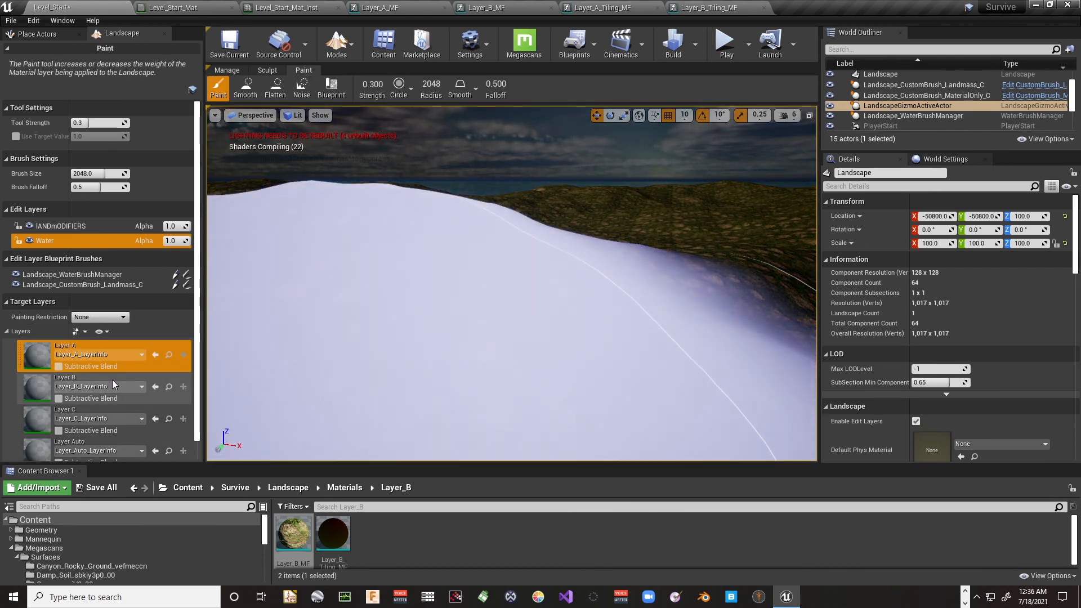
click(114, 384)
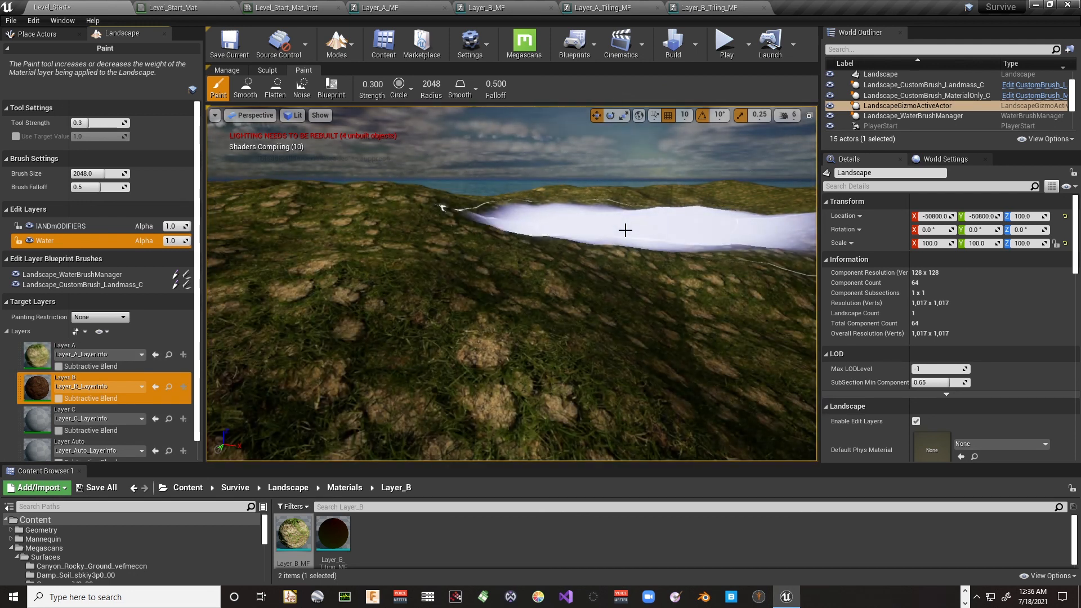
Enlarge the landscape paint brush to a size of 8192
key(bracketright)
right_click(584, 238)
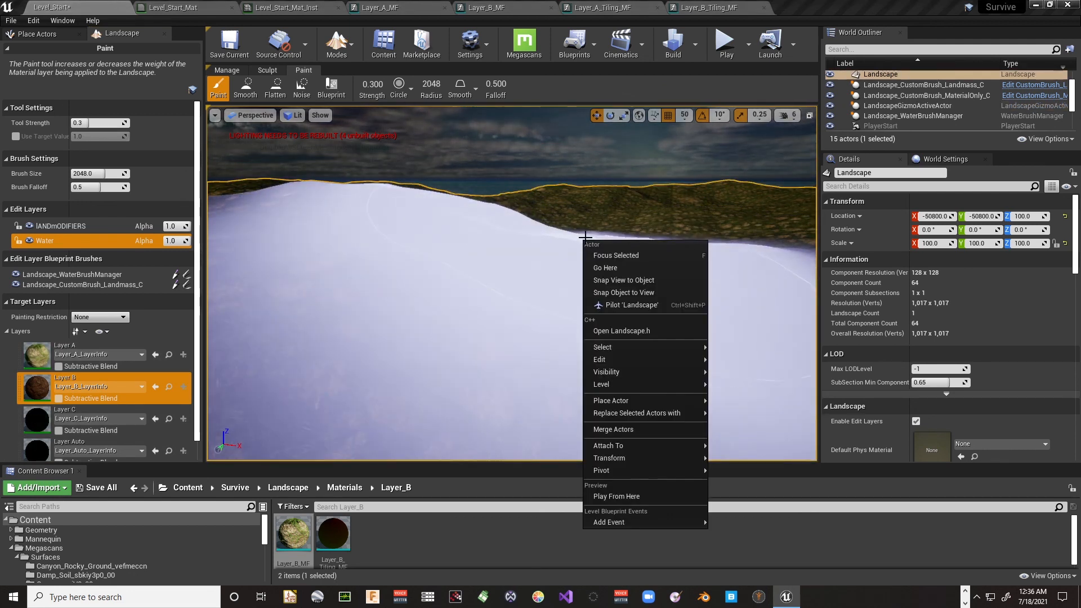
key(Escape)
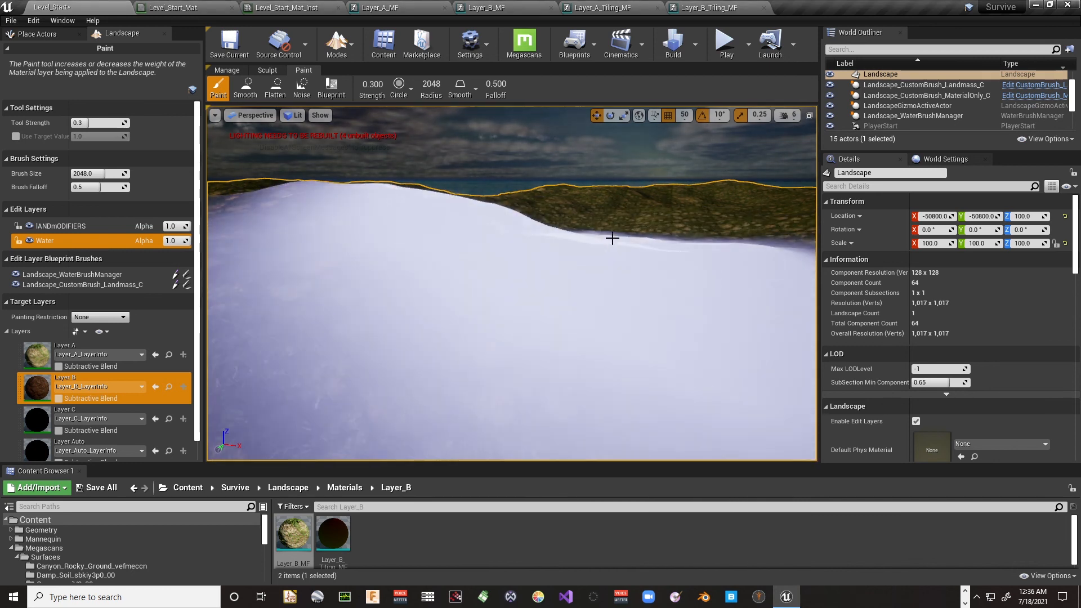
key(bracketright)
key(bracketright)
key(bracketright)
key(bracketright)
key(bracketright)
key(bracketright)
key(bracketright)
key(bracketright)
key(bracketright)
key(bracketright)
key(bracketright)
key(bracketright)
key(bracketright)
key(bracketright)
key(bracketright)
key(bracketright)
key(bracketright)
key(bracketright)
key(bracketright)
key(bracketright)
key(bracketright)
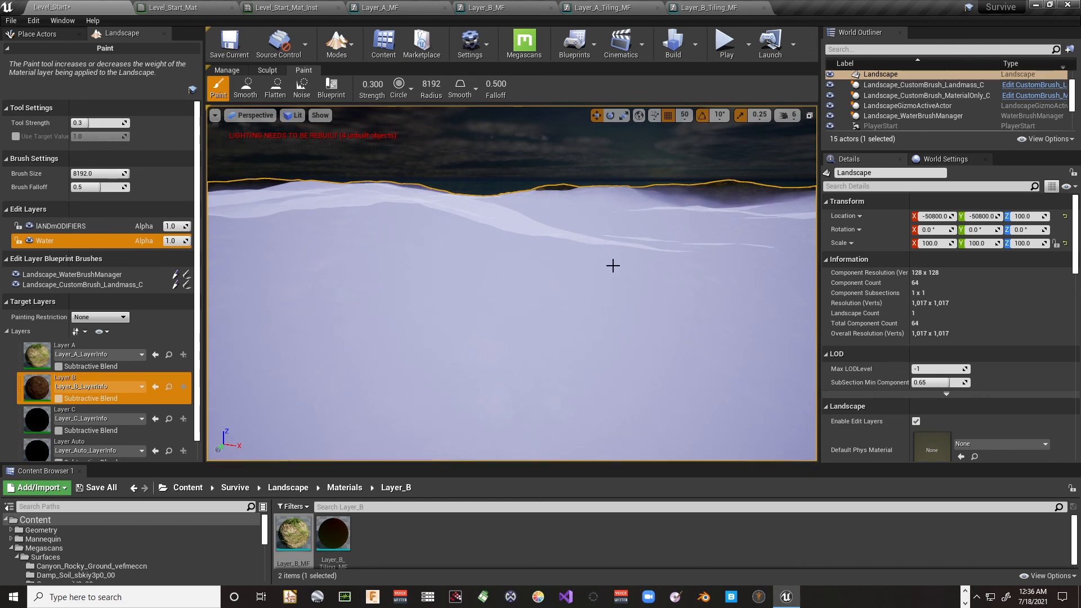
Reduce the landscape paint brush size to 268
key(bracketleft)
key(bracketleft)
key(bracketleft)
key(bracketleft)
key(bracketleft)
key(bracketleft)
key(bracketleft)
key(bracketleft)
key(bracketleft)
key(bracketleft)
key(bracketleft)
key(bracketleft)
key(bracketleft)
key(bracketleft)
key(bracketleft)
key(bracketleft)
key(bracketleft)
key(bracketleft)
key(bracketleft)
key(bracketleft)
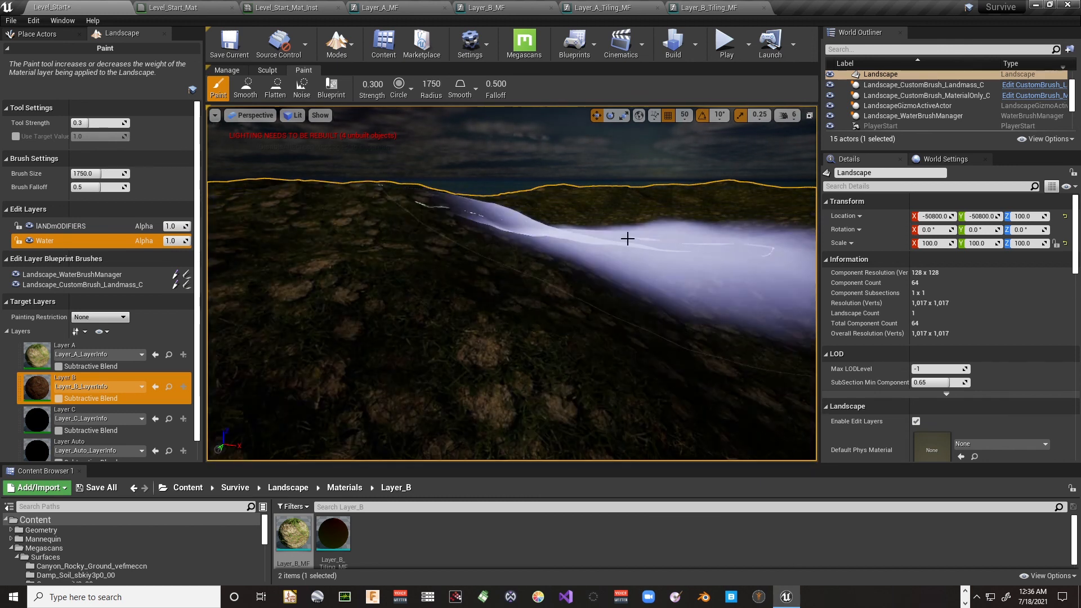
key(bracketleft)
key(bracketleft)
key(bracketleft)
key(bracketleft)
key(bracketleft)
key(bracketleft)
key(bracketleft)
key(bracketleft)
key(bracketleft)
key(bracketleft)
key(bracketleft)
key(bracketleft)
key(bracketleft)
key(bracketleft)
key(bracketleft)
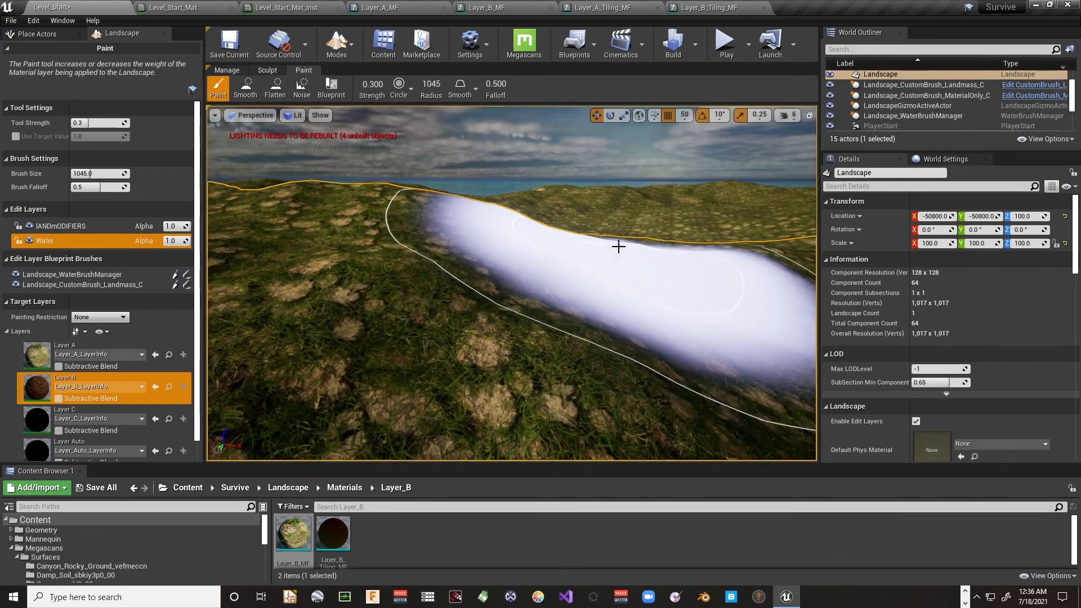
key(bracketleft)
key(bracketleft)
key(bracketleft)
key(bracketleft)
key(bracketleft)
key(bracketleft)
key(bracketleft)
key(bracketleft)
key(bracketleft)
key(bracketleft)
key(bracketleft)
key(bracketleft)
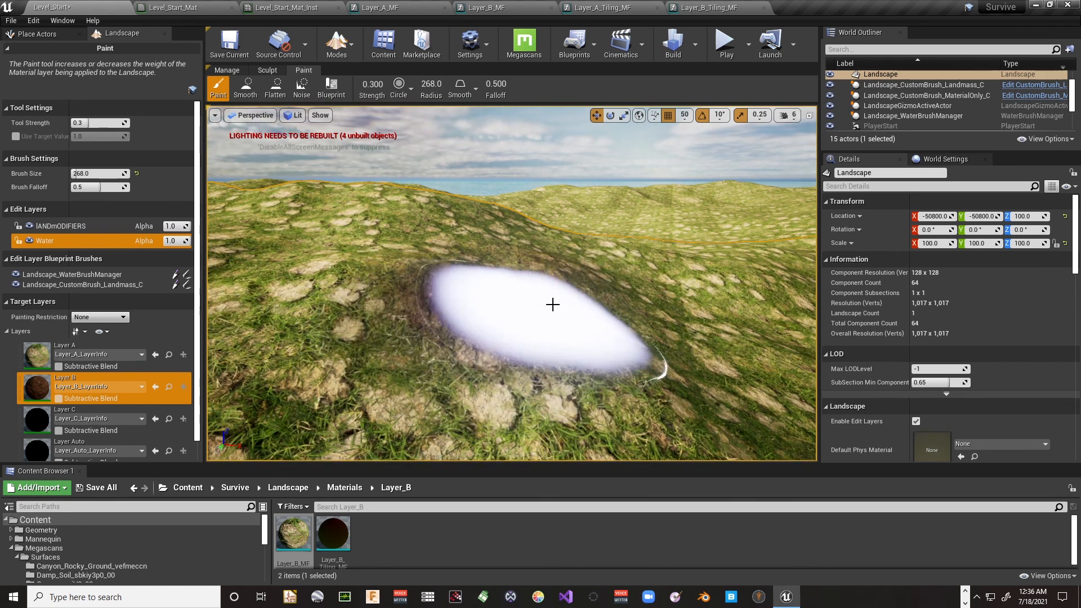
Paint a patch of Layer B soil on the grassy slope, using tool strength 1.0 and brush size 843
mouse_move(552, 304)
mouse_down()
mouse_move(550, 325)
mouse_move(386, 333)
mouse_move(427, 370)
mouse_move(716, 345)
mouse_move(659, 415)
mouse_move(721, 410)
mouse_move(734, 367)
mouse_move(591, 350)
mouse_up()
mouse_move(591, 349)
right_down()
mouse_move(588, 402)
mouse_move(585, 389)
right_up()
key(s)
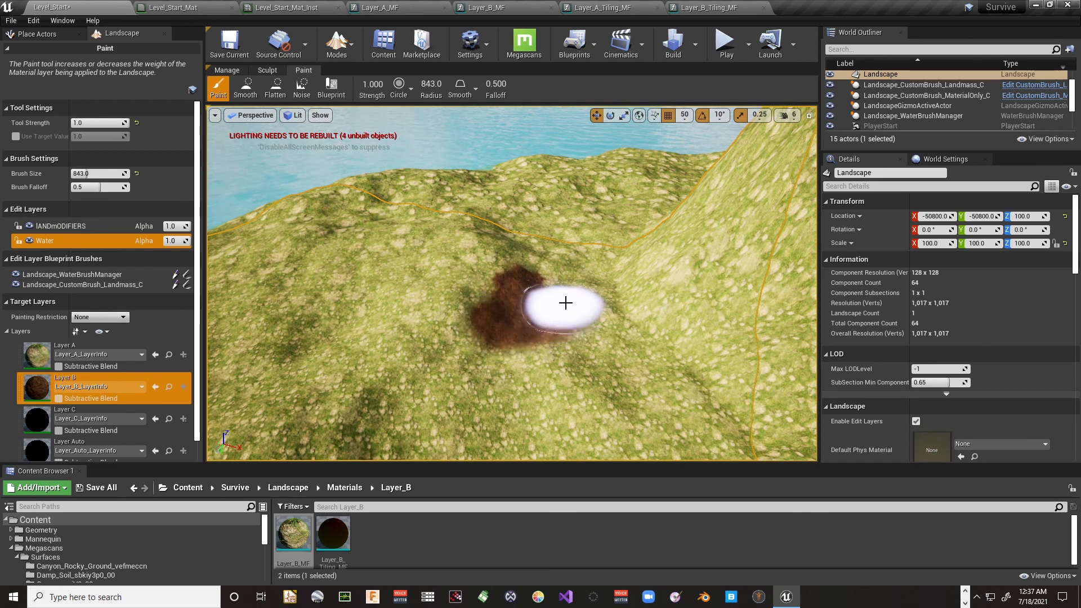
mouse_move(582, 370)
mouse_down()
mouse_move(596, 309)
mouse_move(651, 411)
mouse_move(511, 415)
mouse_move(510, 319)
mouse_move(422, 423)
mouse_move(471, 449)
mouse_move(562, 287)
mouse_up()
mouse_move(576, 299)
right_down()
mouse_move(576, 371)
mouse_move(576, 213)
right_up()
key(w)
key(s)
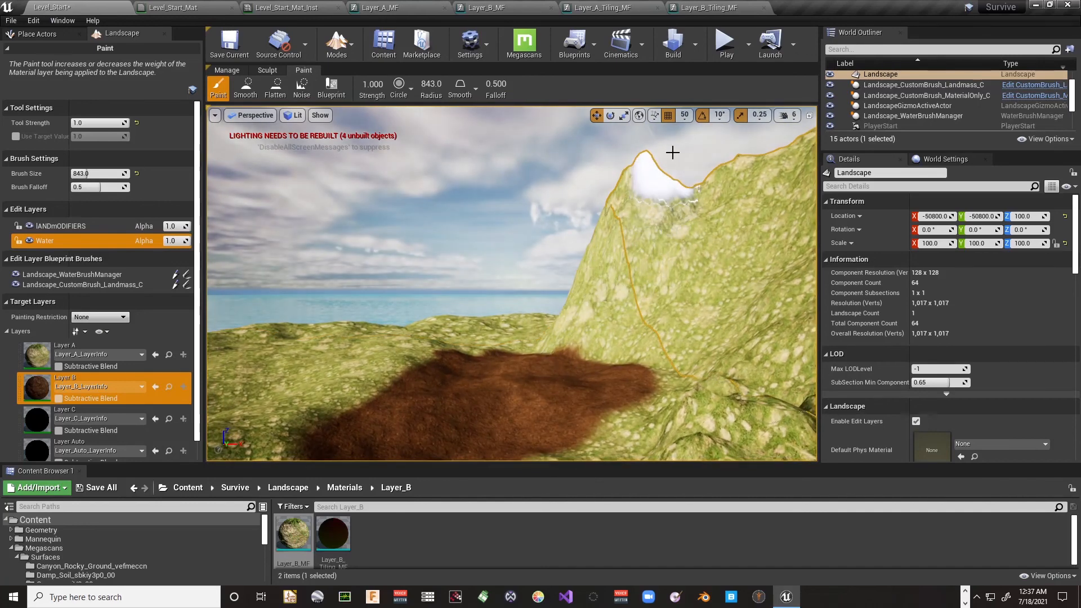
Play the level, walk the character across the painted Layer B soil to examine it, and stop the play session
click(726, 45)
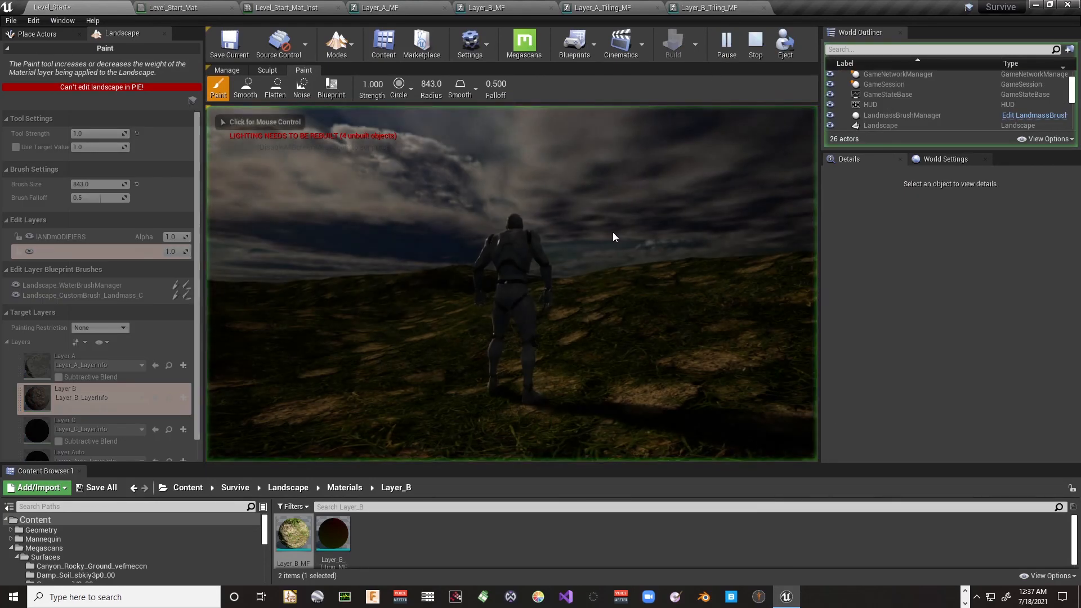
key(w)
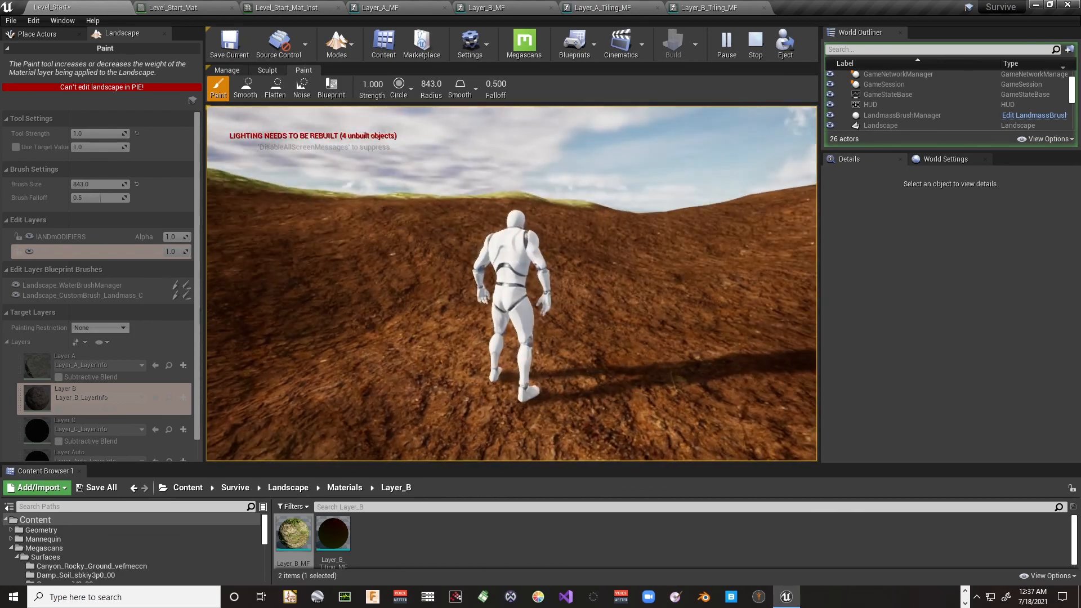
key(Escape)
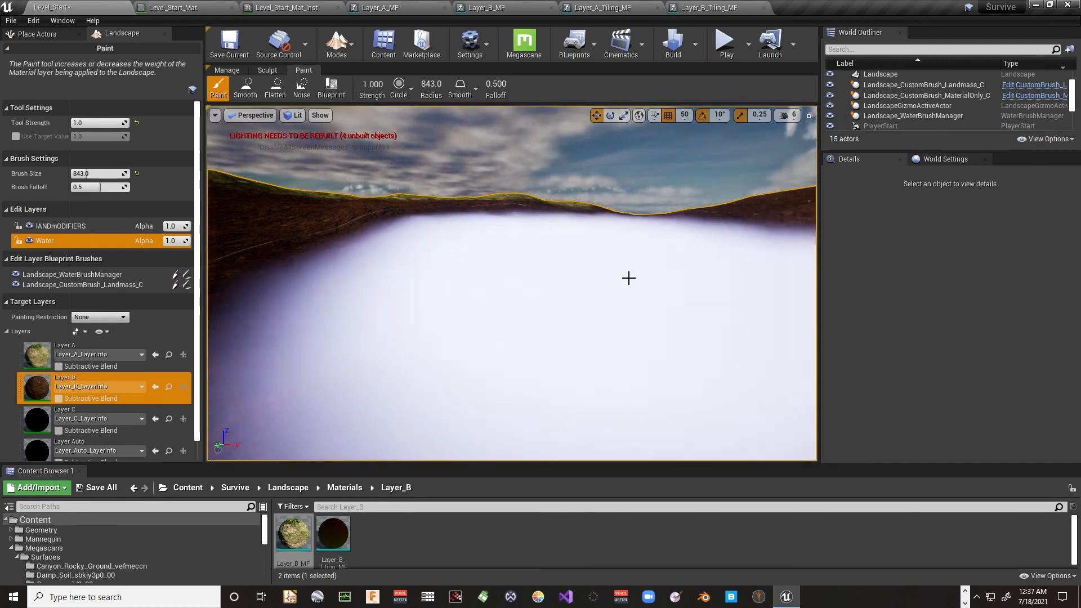